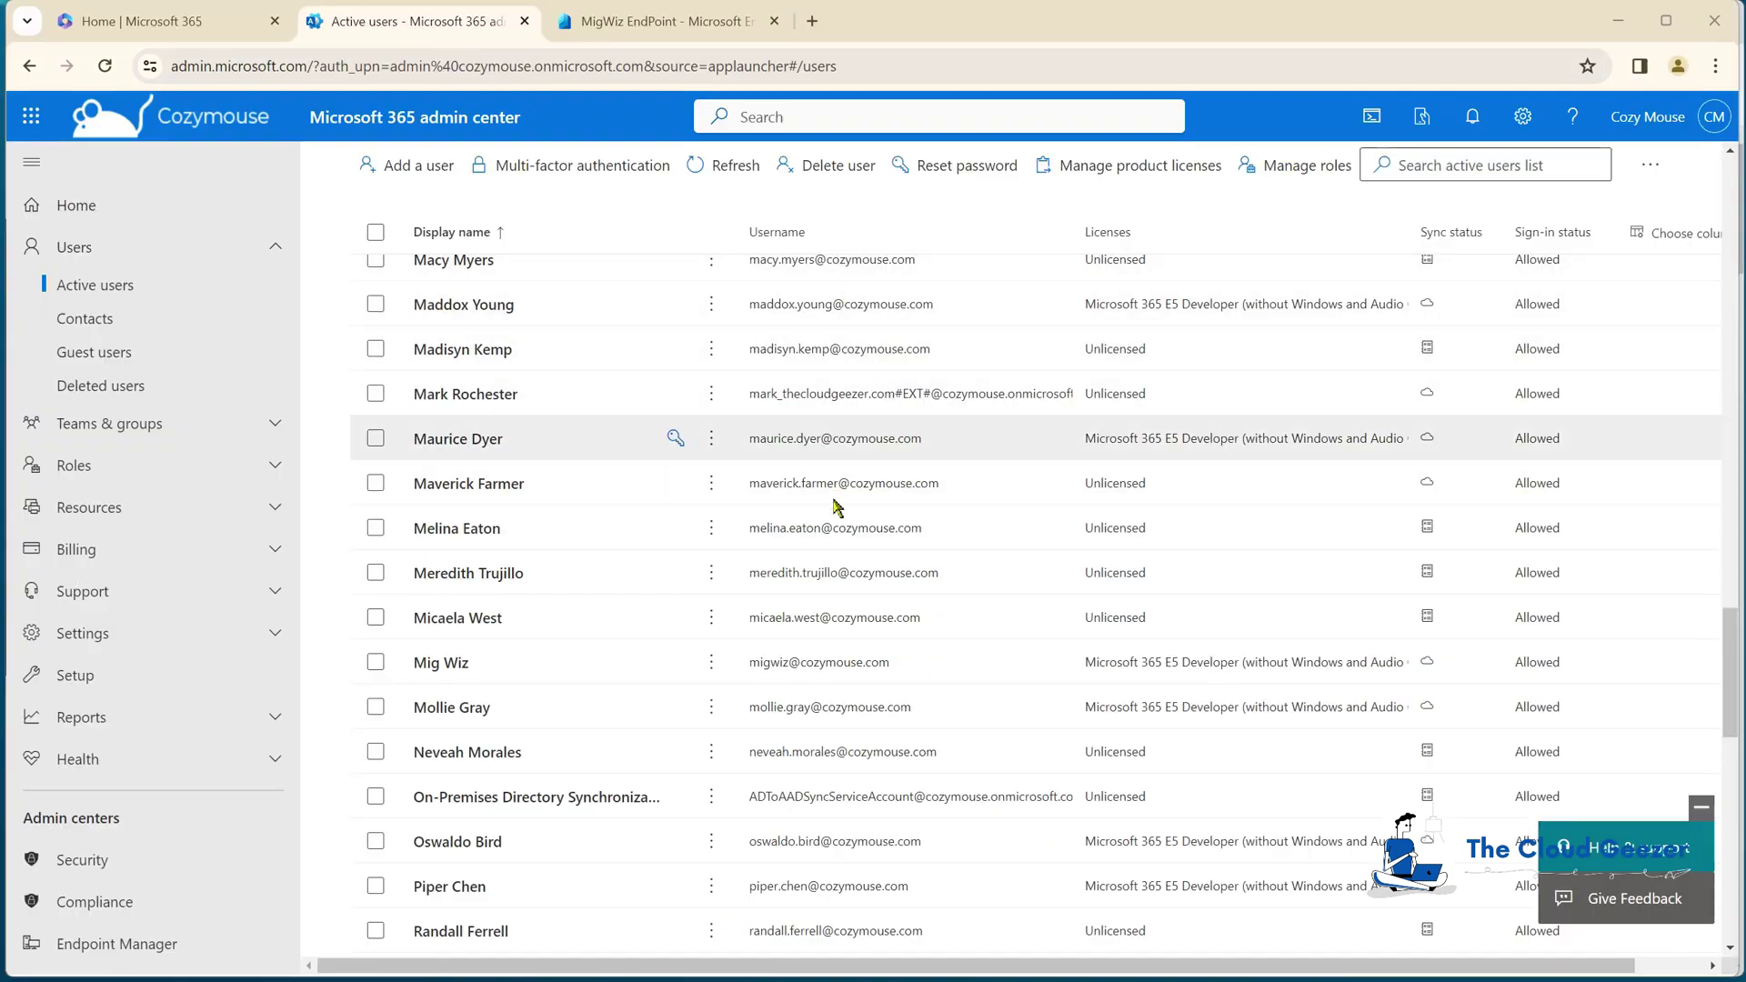
Step: Review the existing Mig Wiz account's mailbox and licence details, then deselect it
left_click(468, 669)
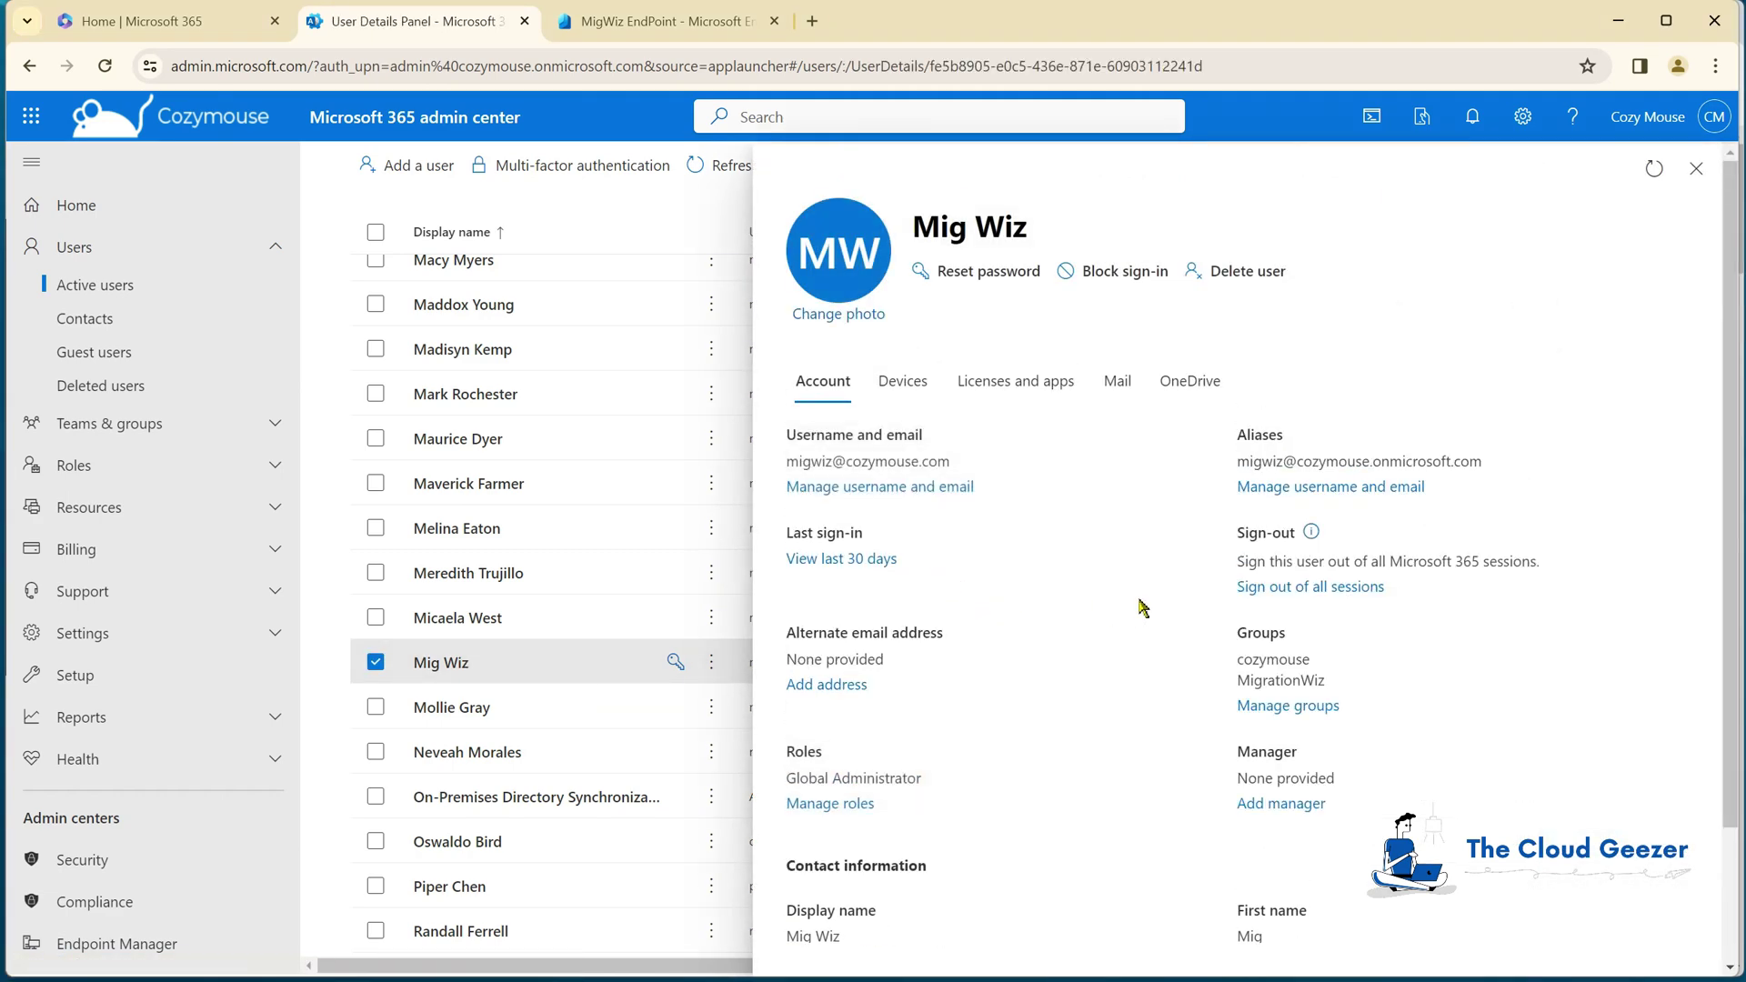
scroll(1000, 637, "down", 1)
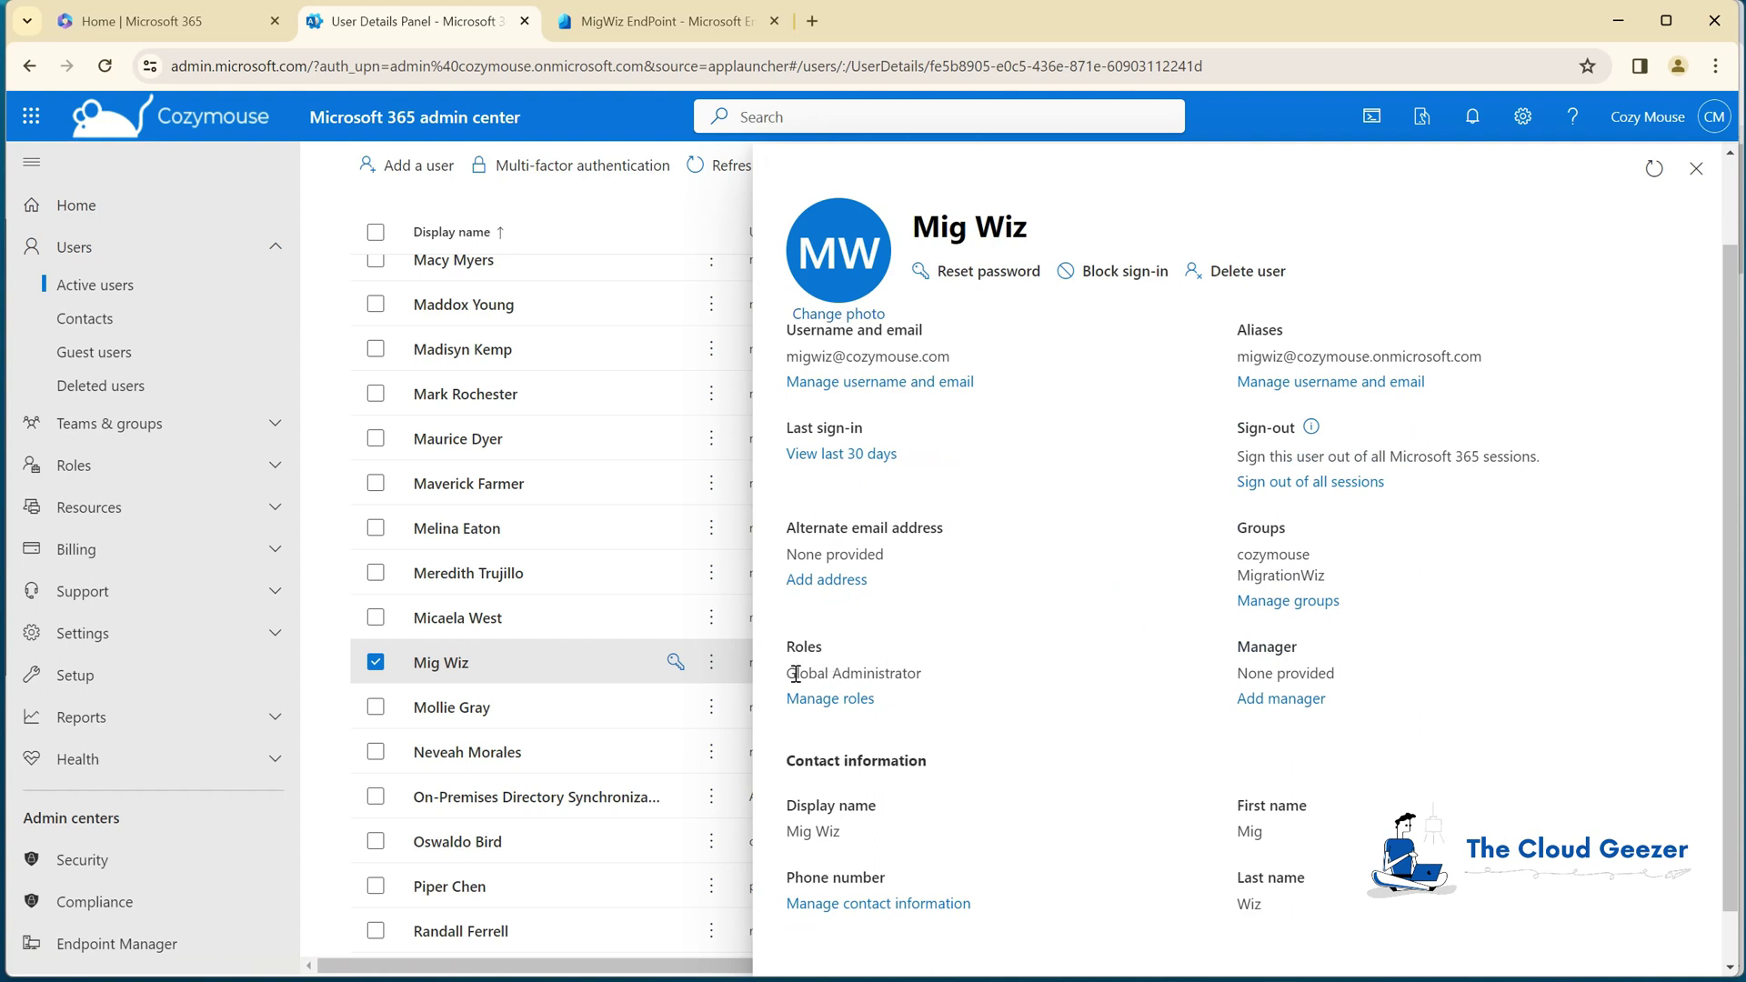
scroll(1255, 582, "up", 1)
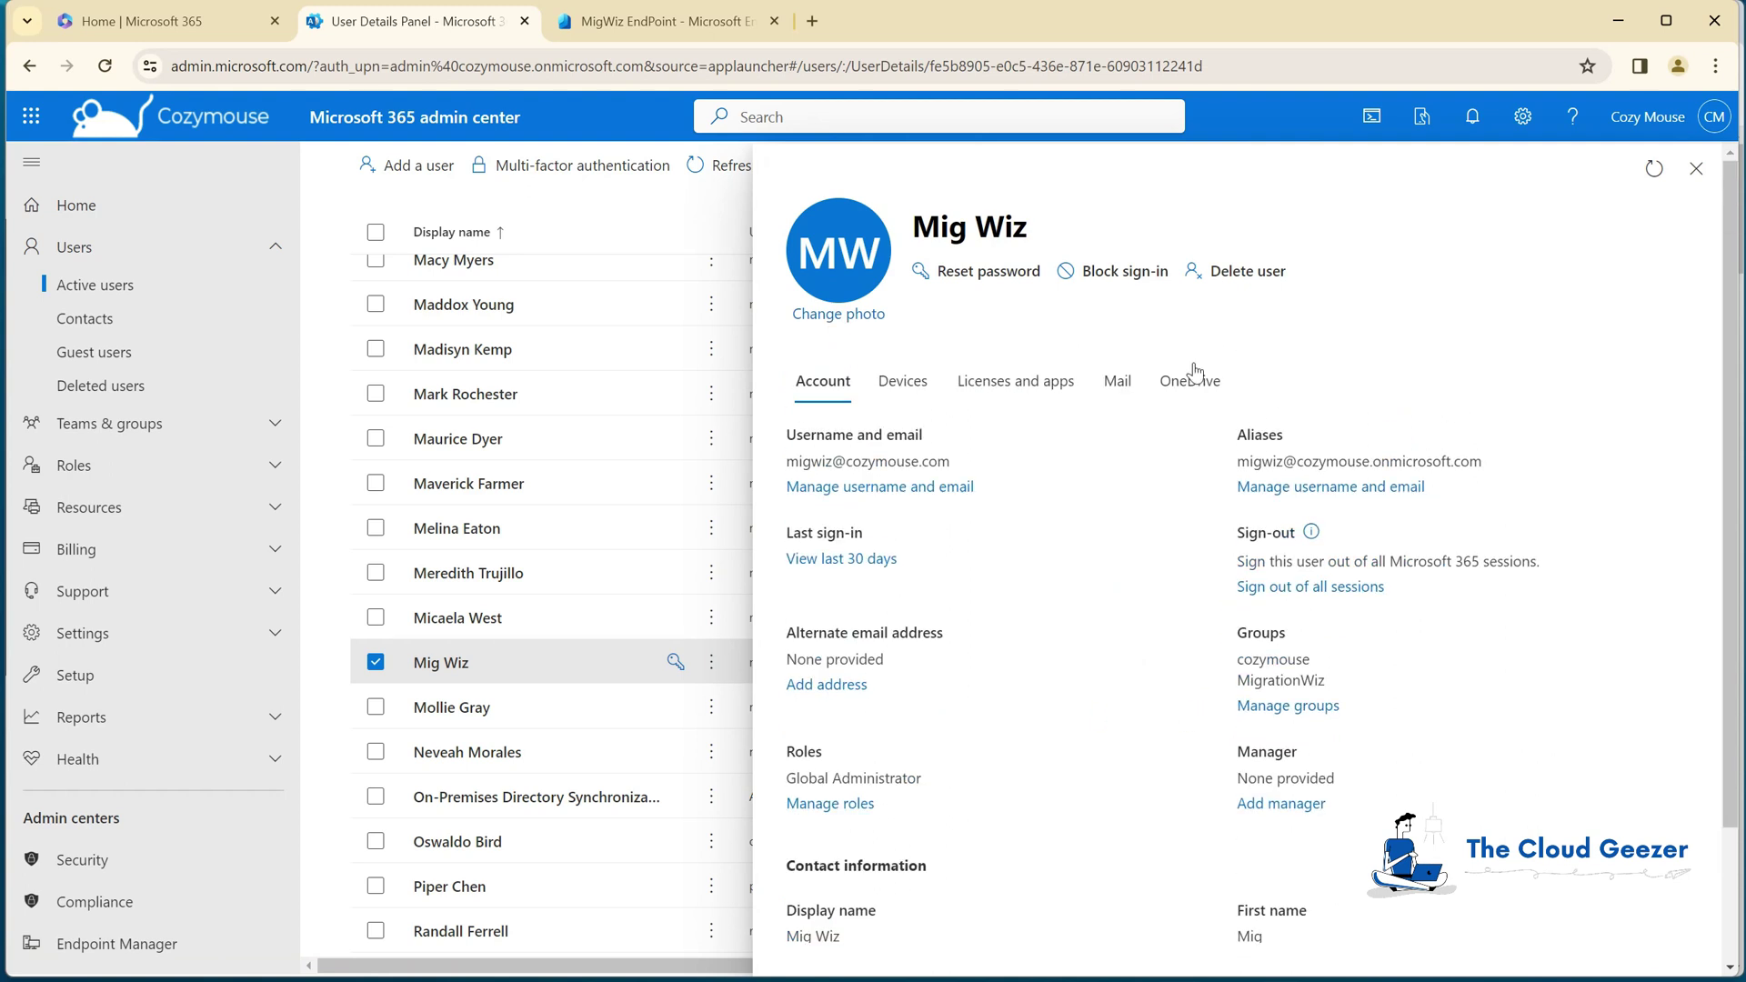
left_click(1128, 383)
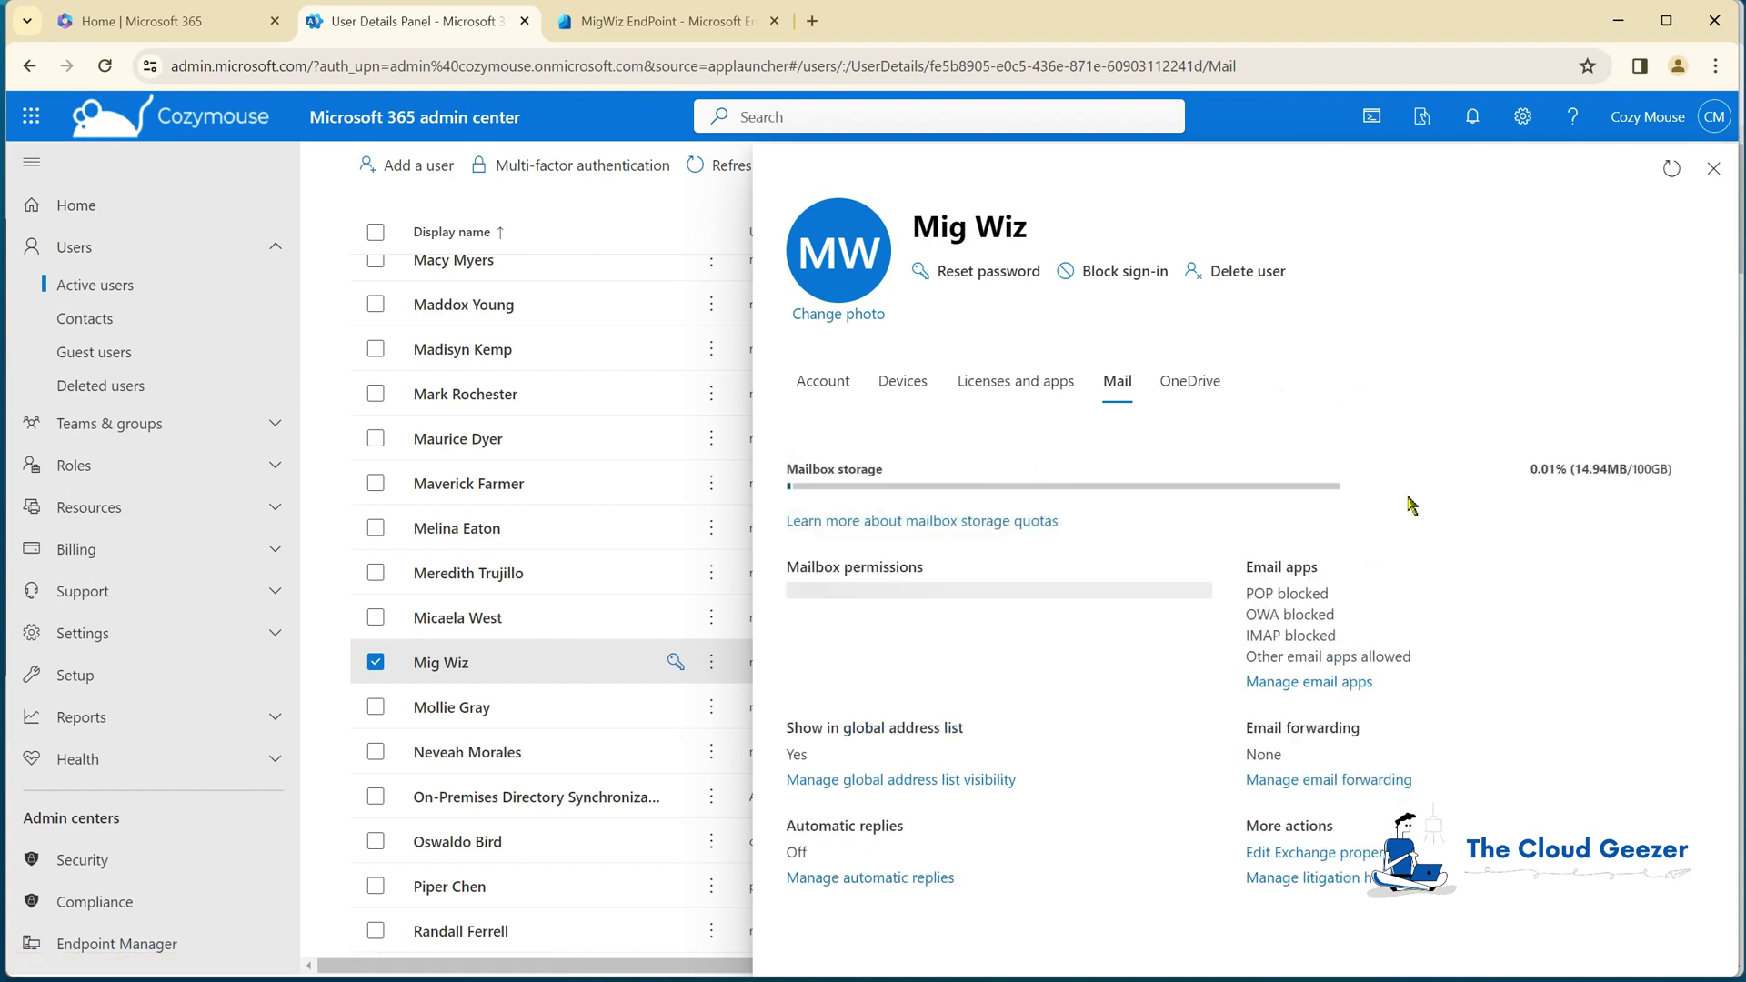
left_click(1019, 384)
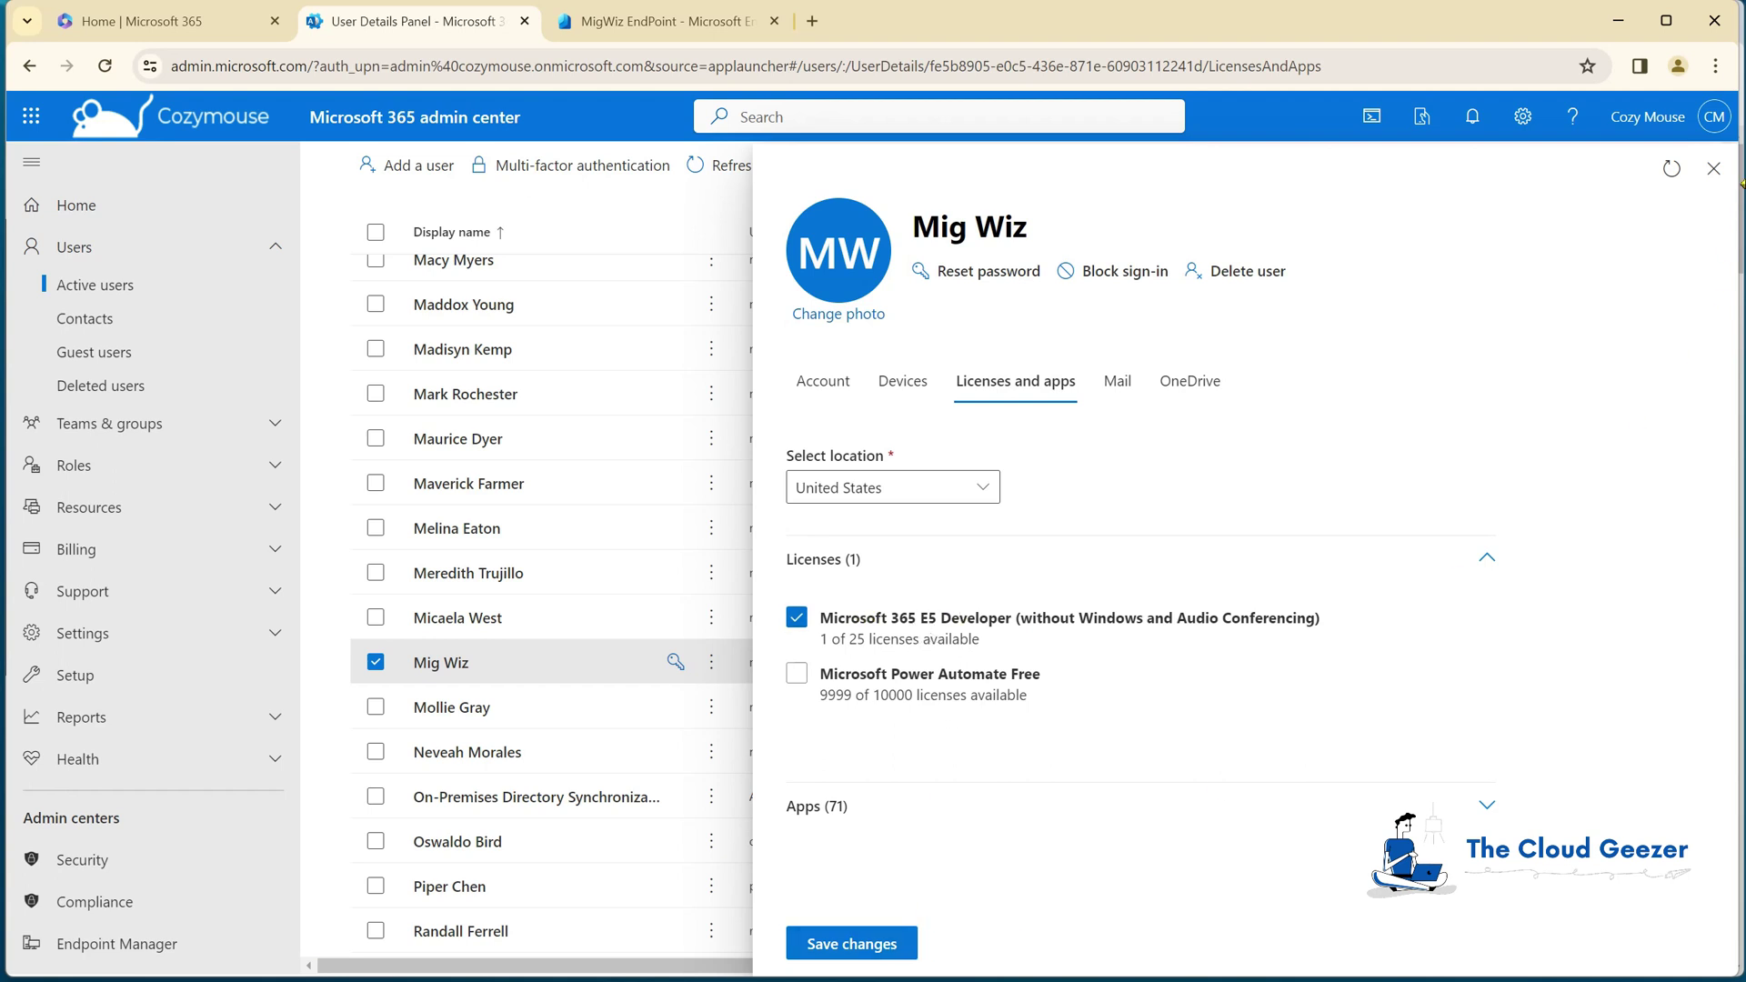
left_click(1713, 170)
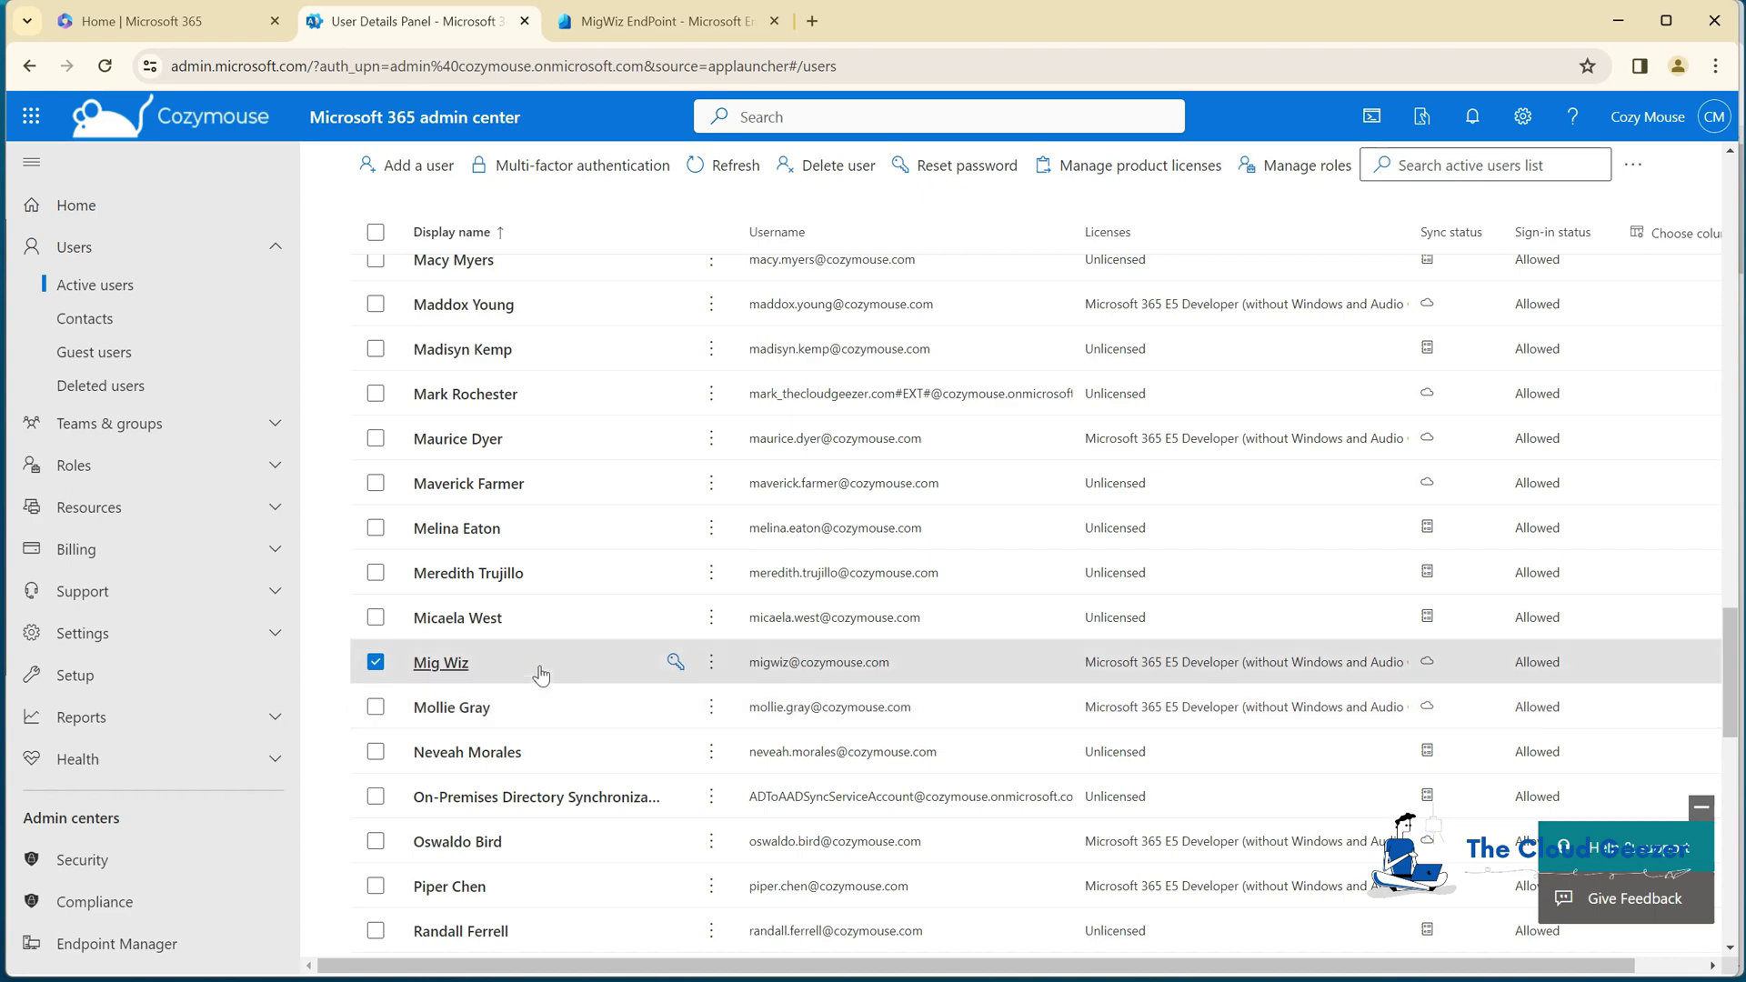
left_click(375, 663)
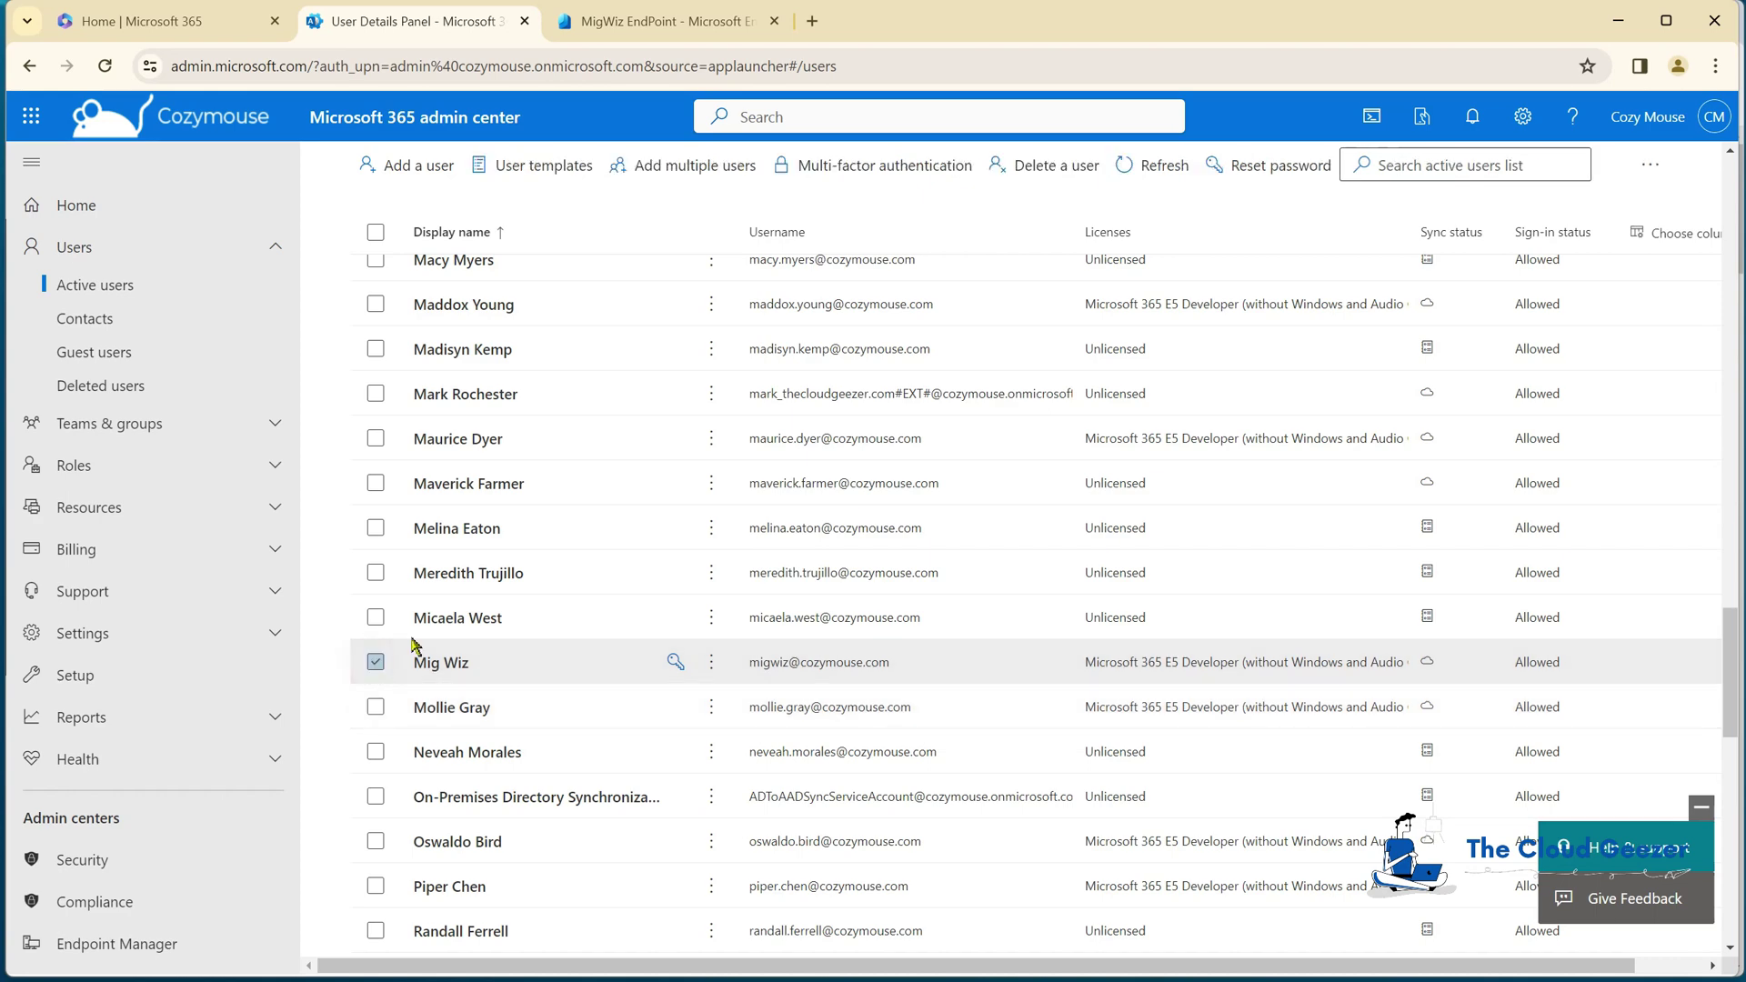
Step: Start a new user with first name Mig and username migwiz2 on cozymouse.com
left_click(425, 173)
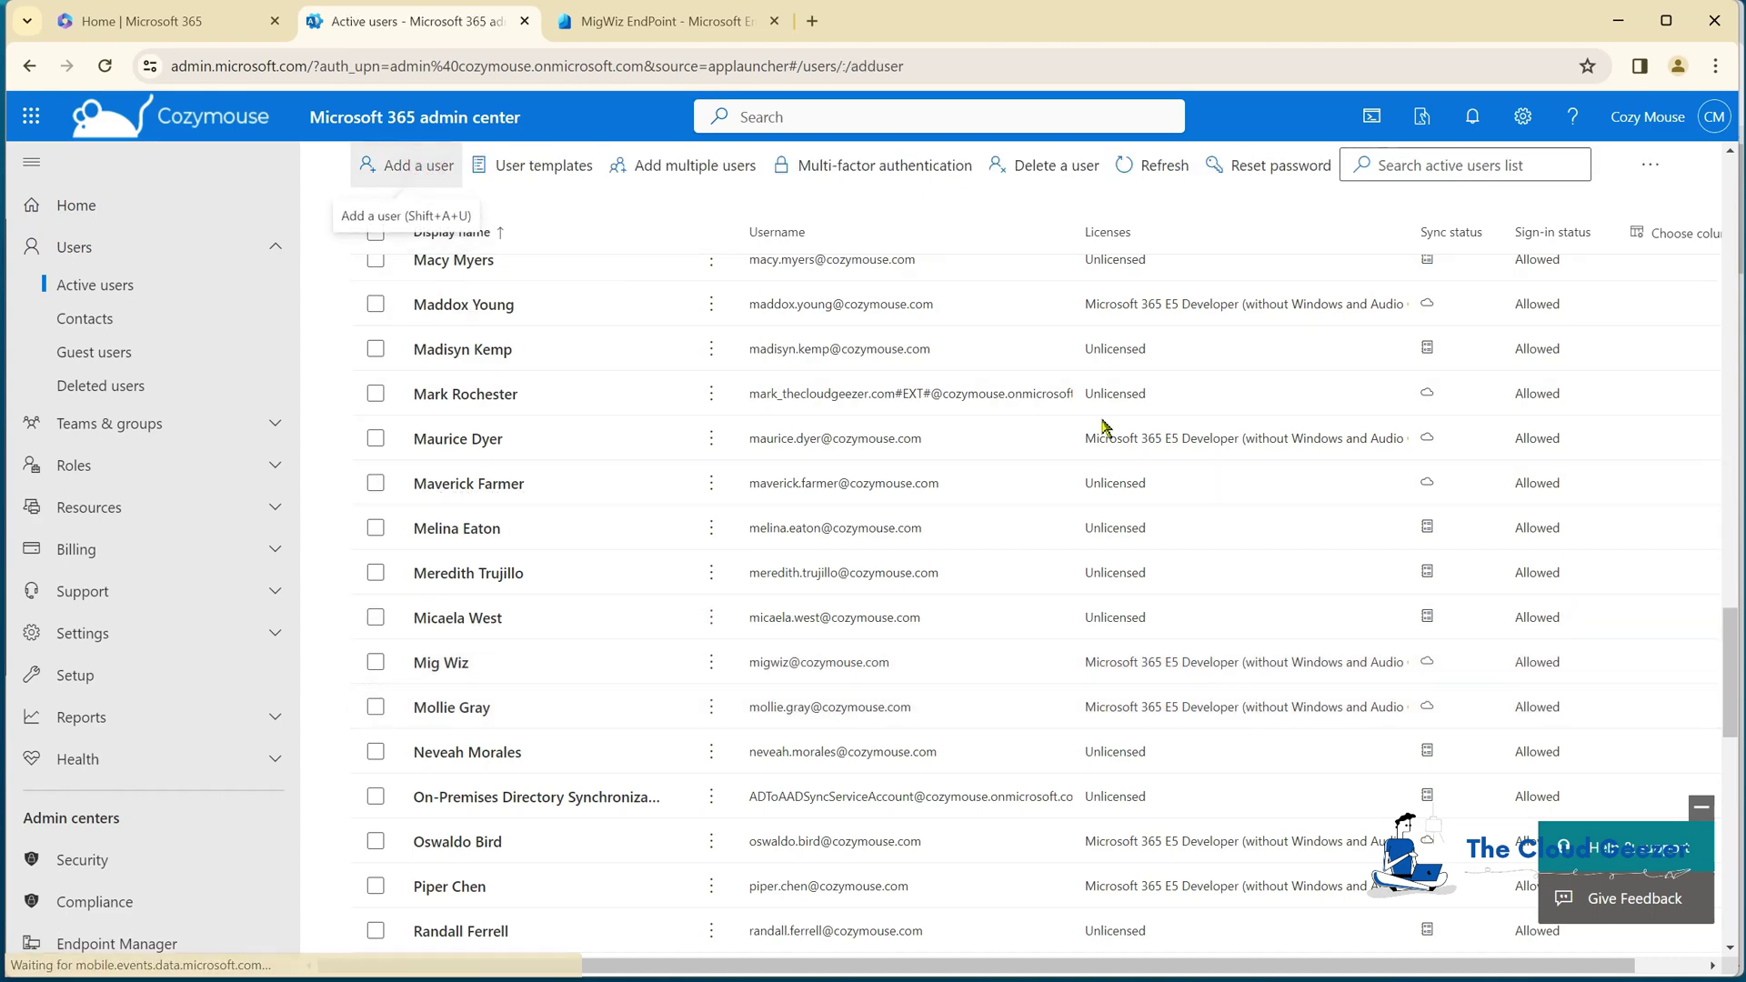
left_click(1025, 440)
type("Mig")
key("Tab")
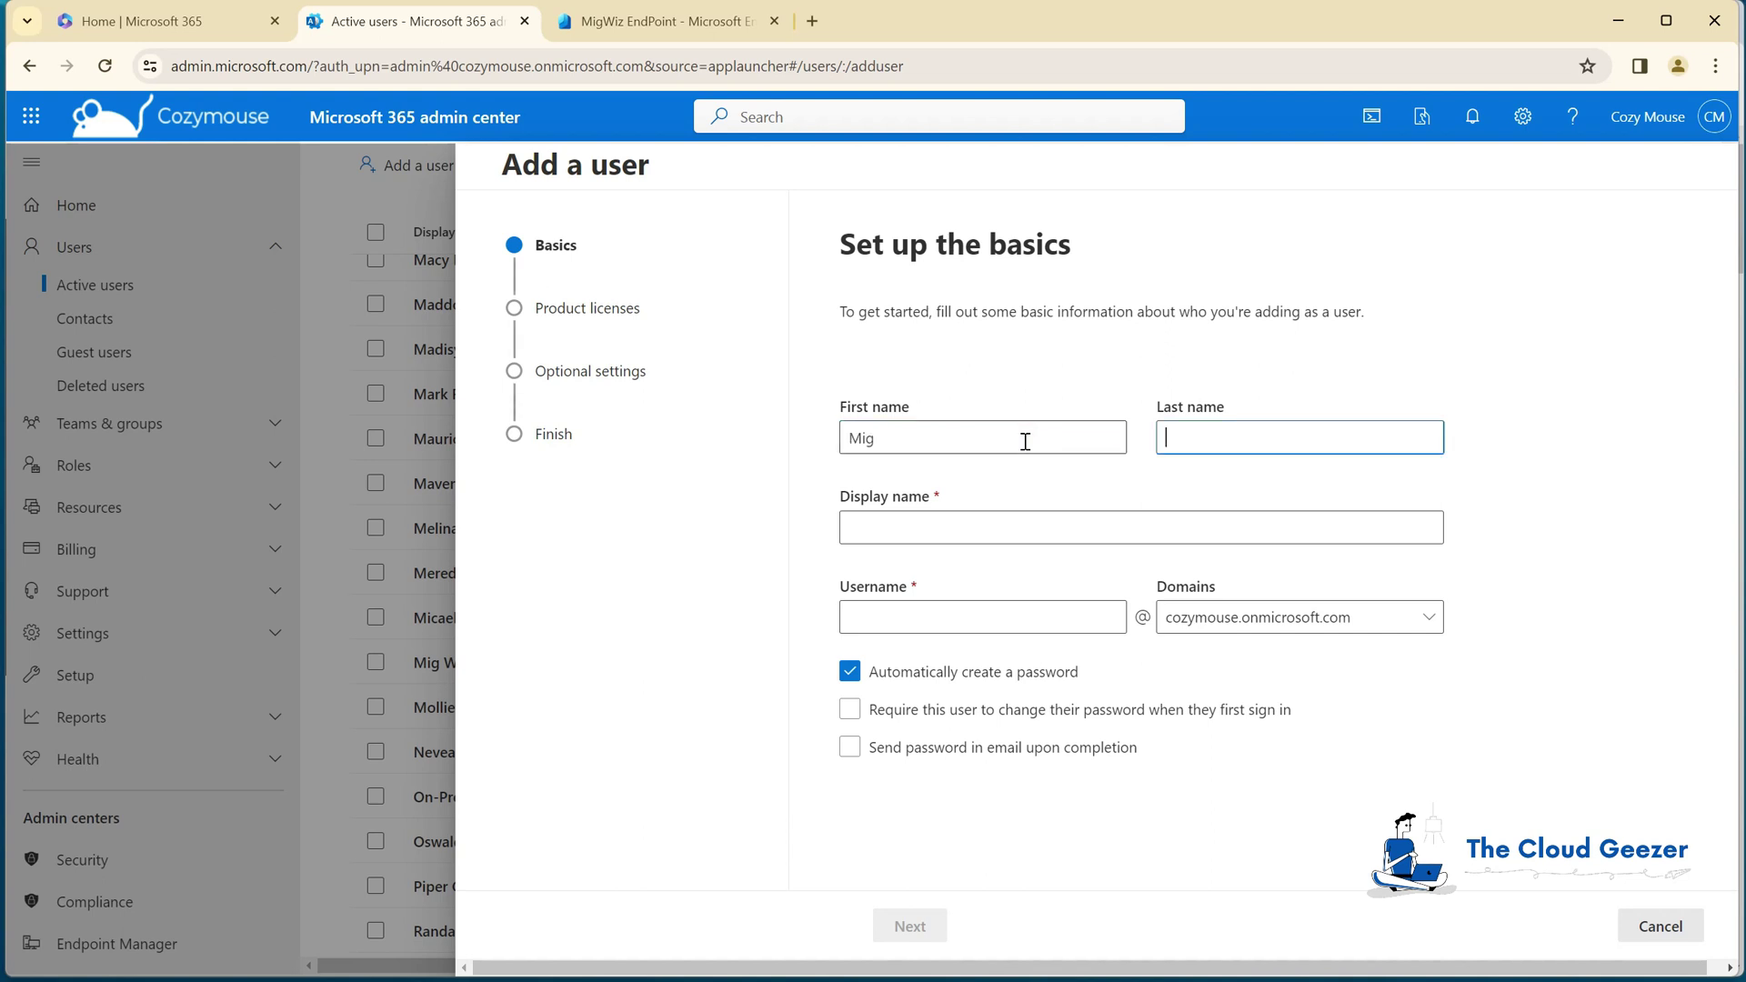
key("Tab")
key("Tab")
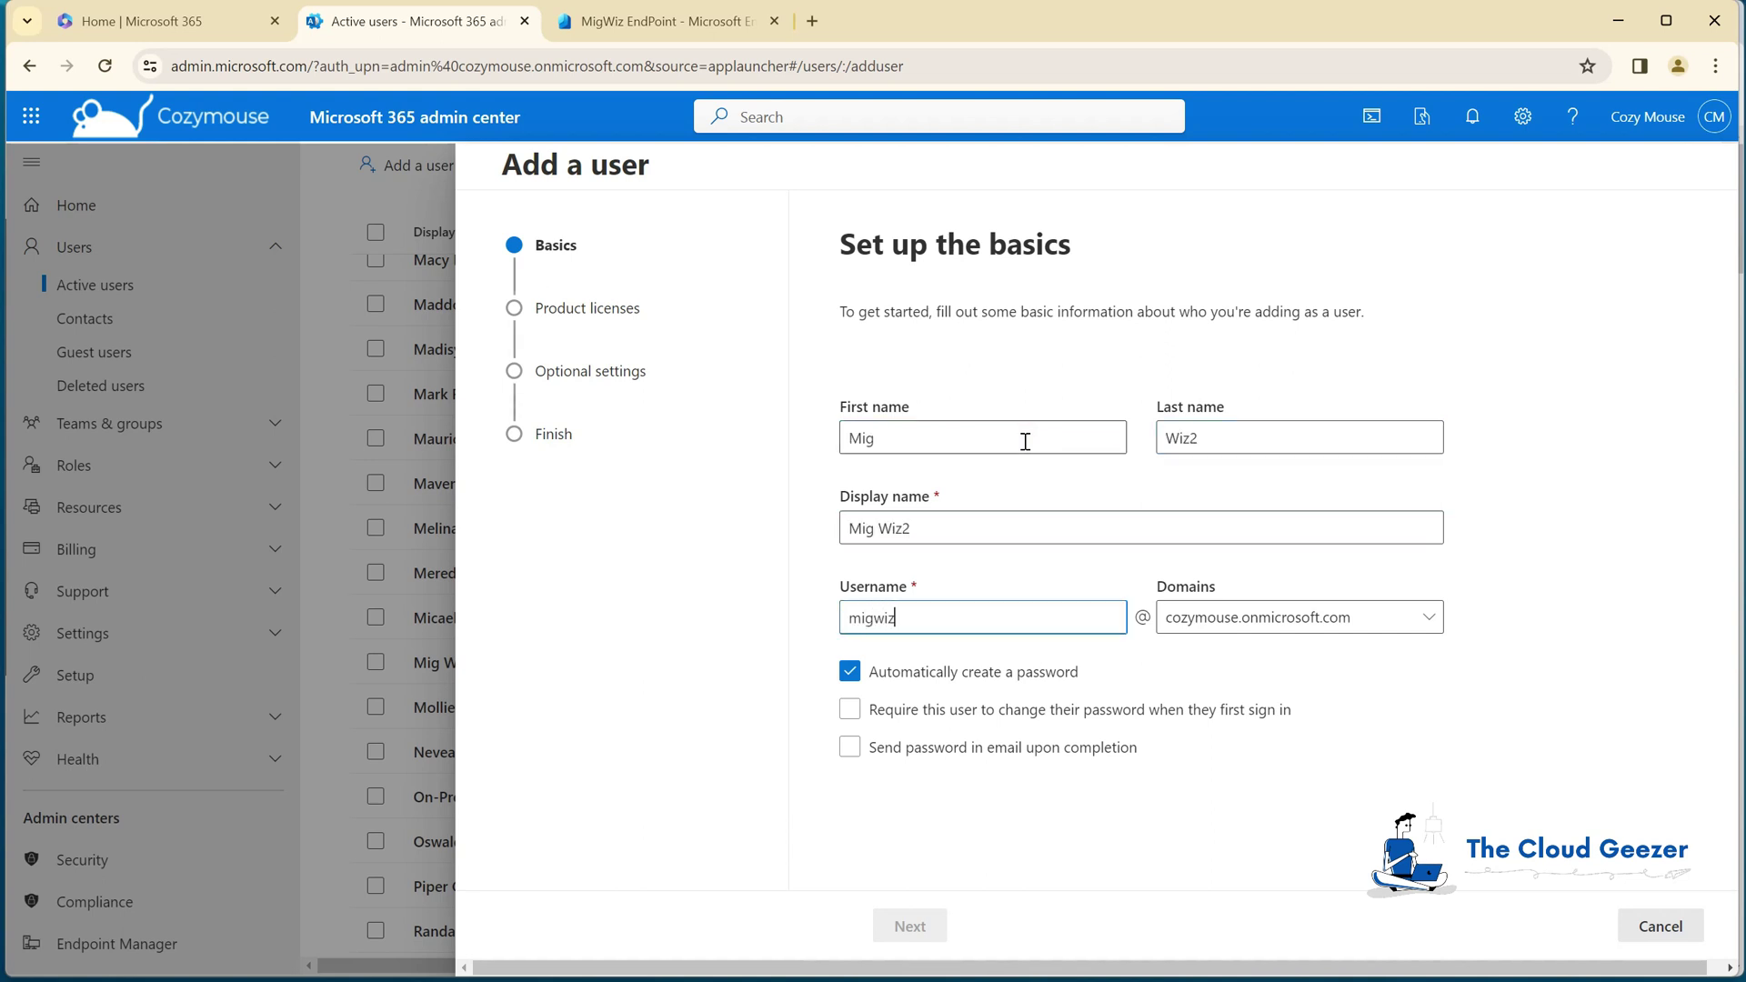
type("migwiz2")
left_click(1354, 618)
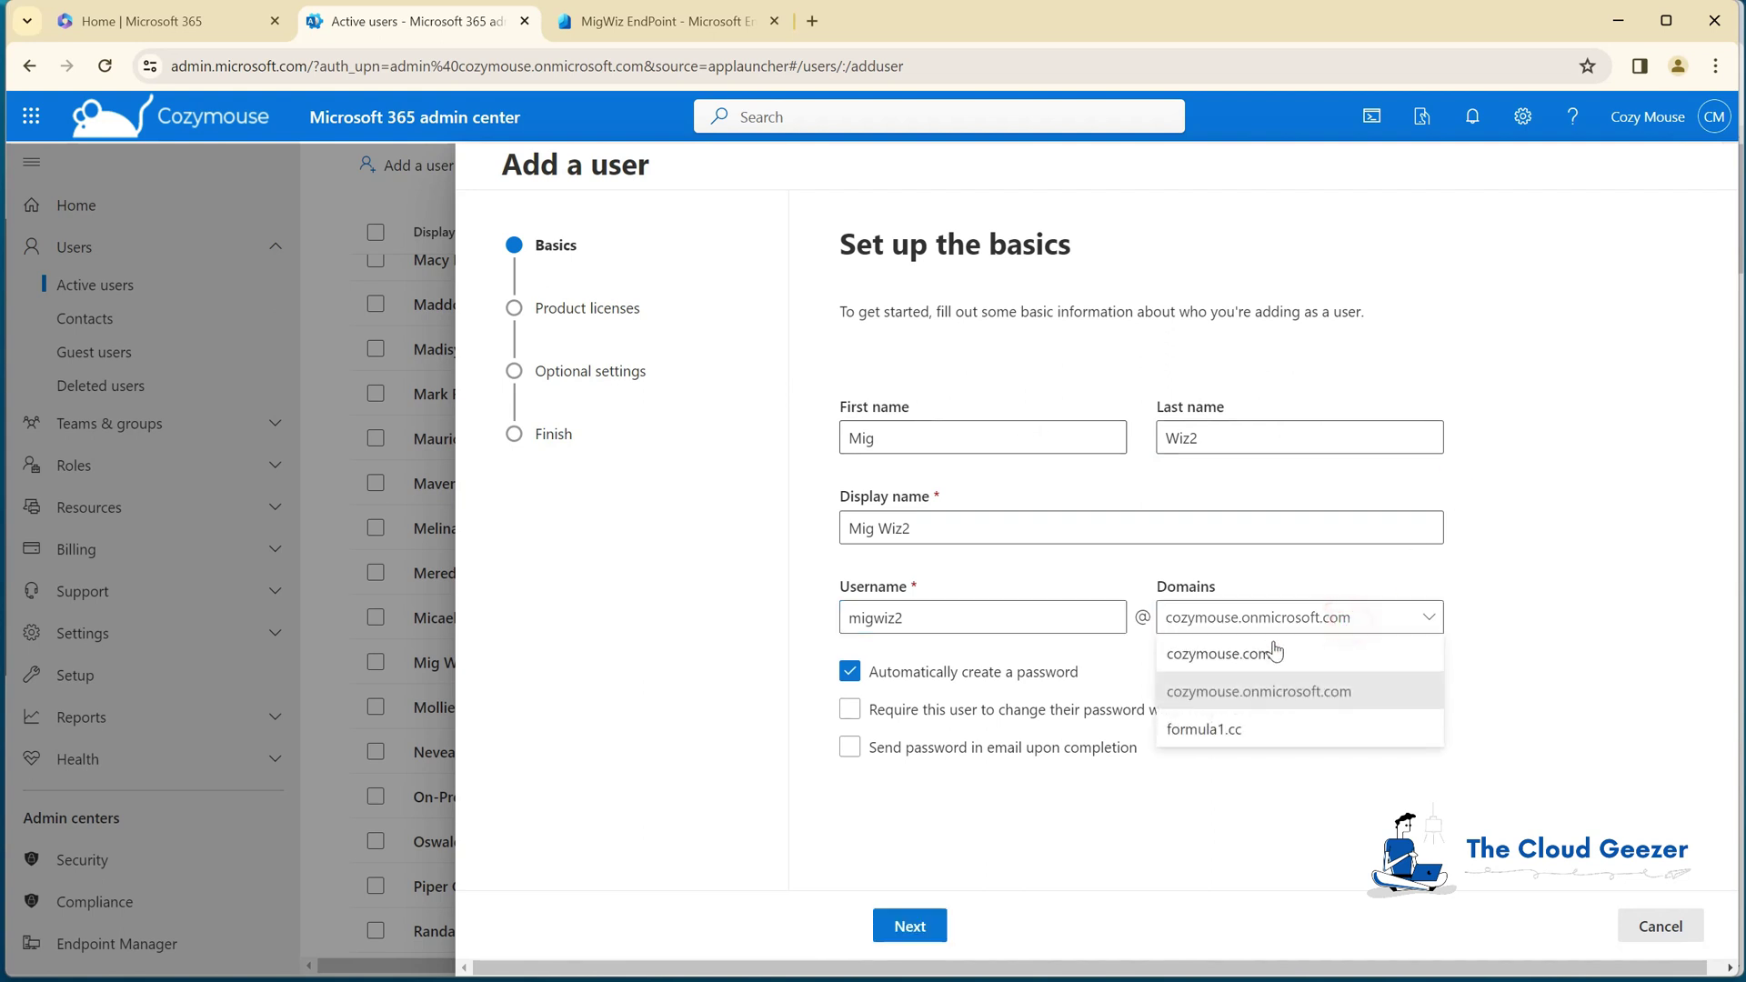
left_click(1245, 656)
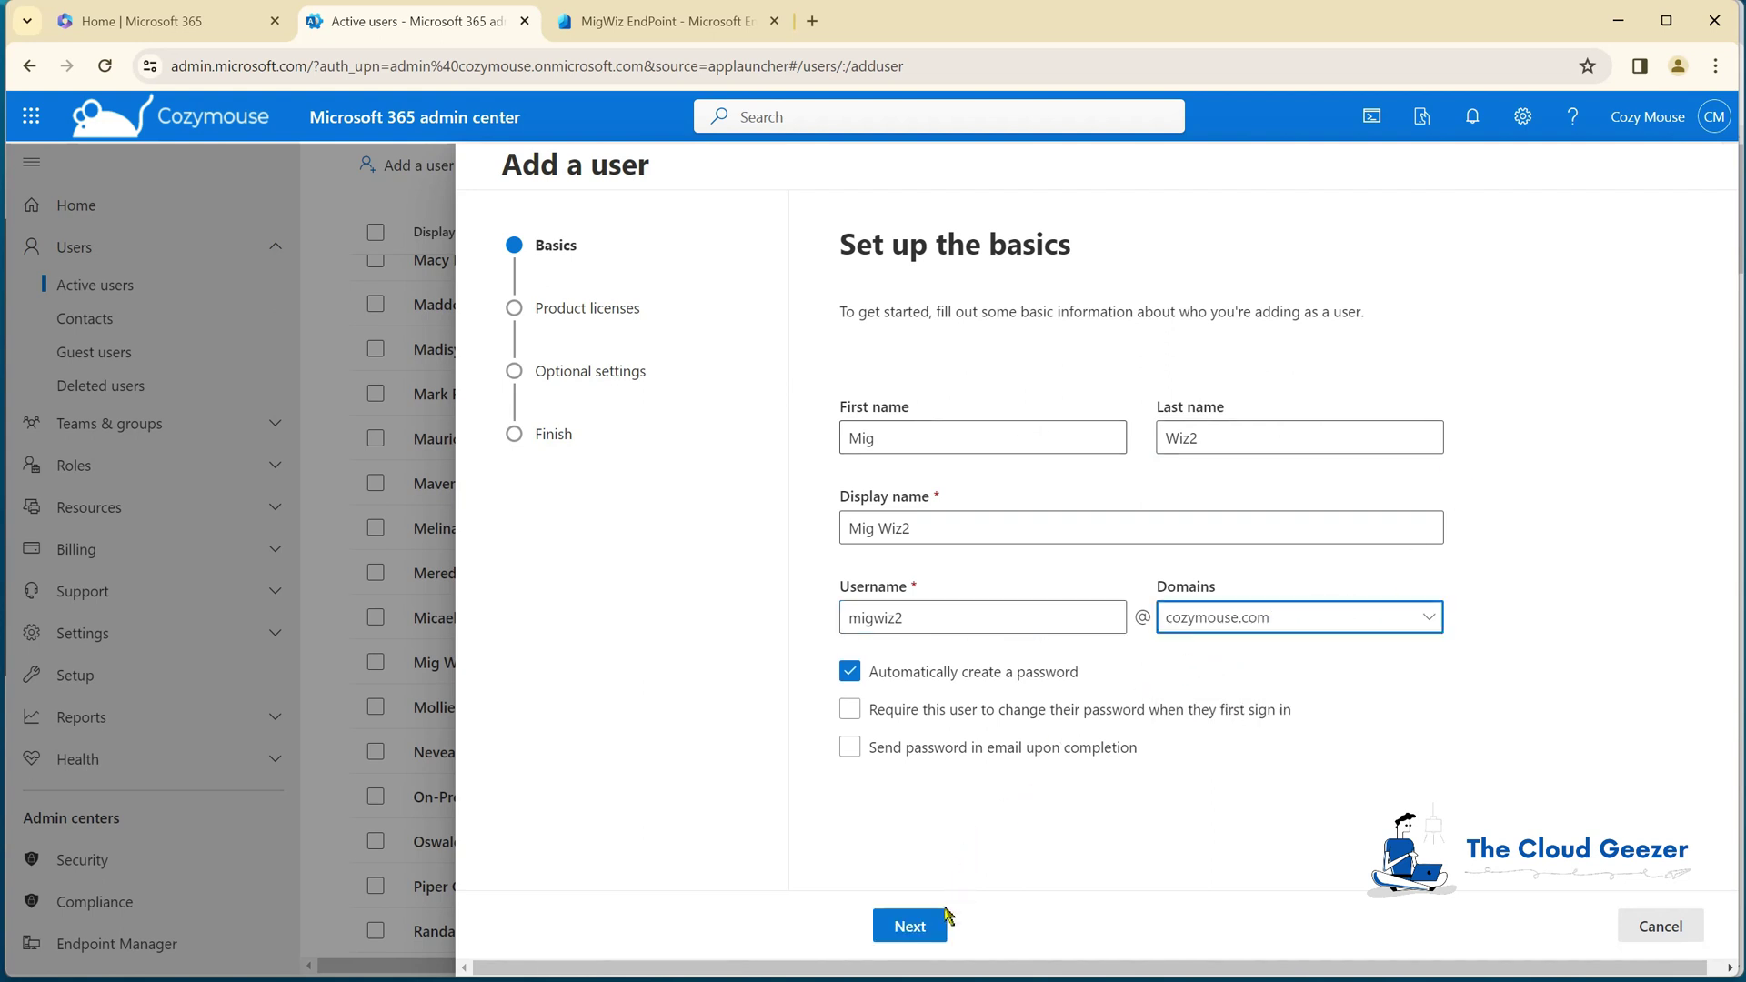
Step: Create the user without a product license, skipping optional settings, and close the confirmation
left_click(937, 933)
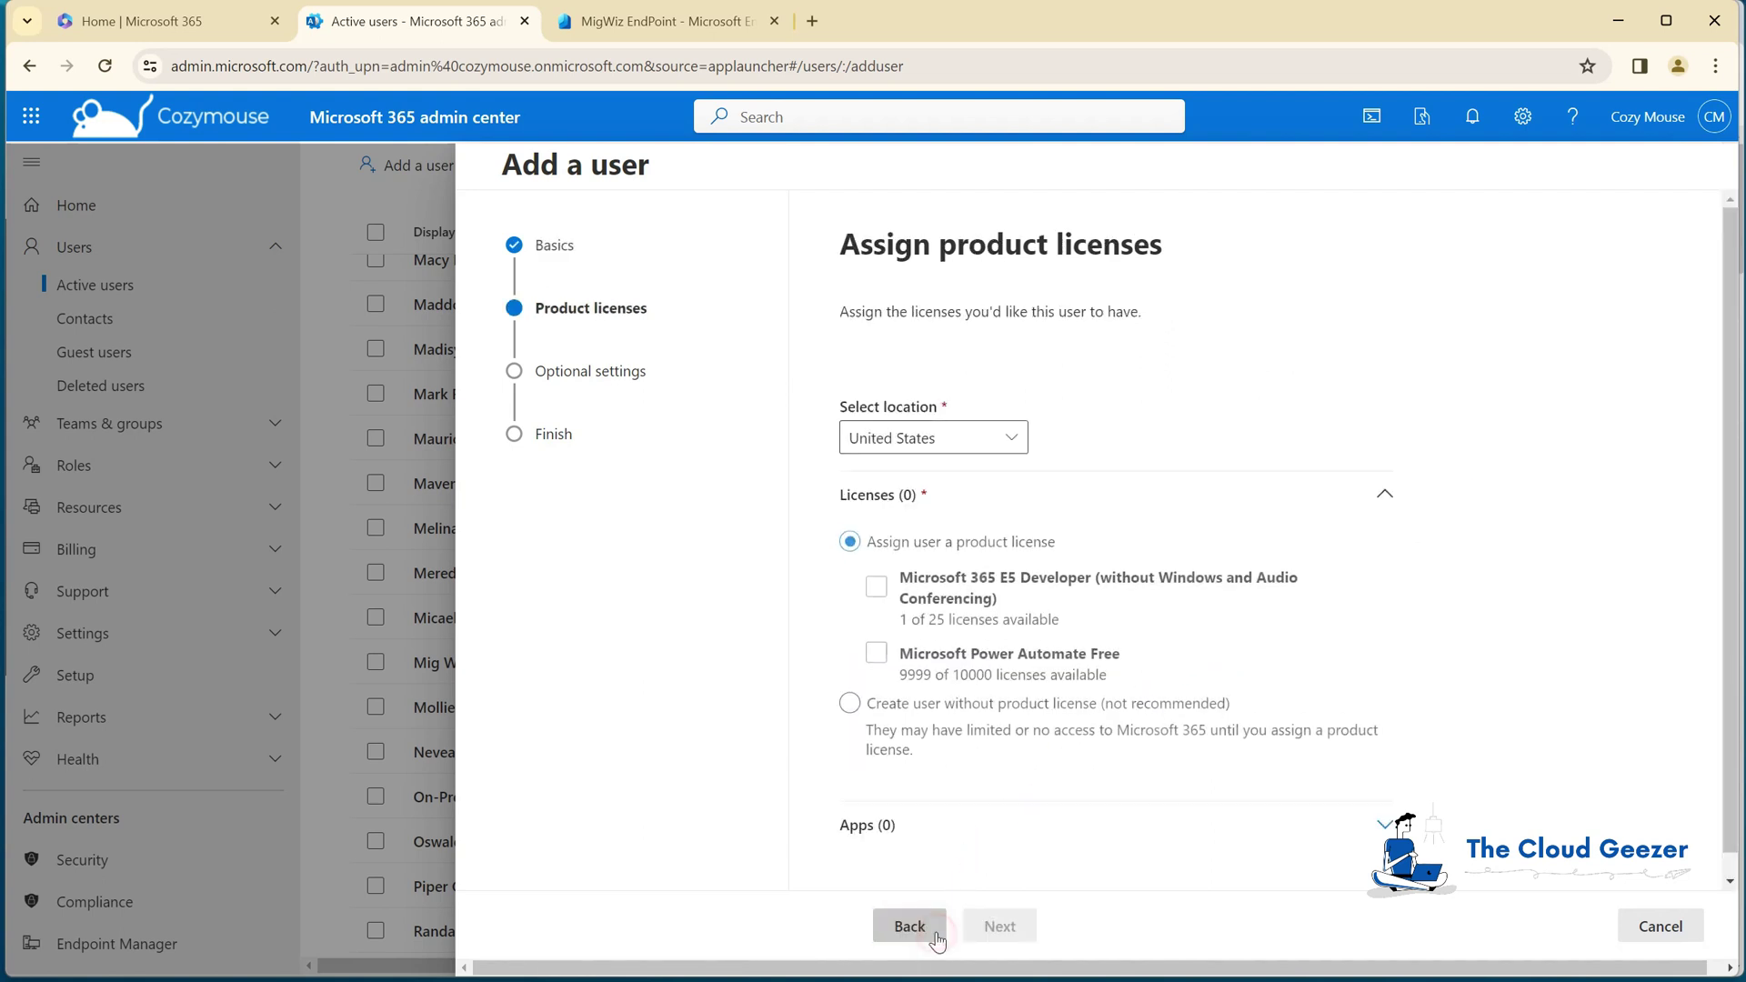
left_click(852, 710)
left_click(1011, 928)
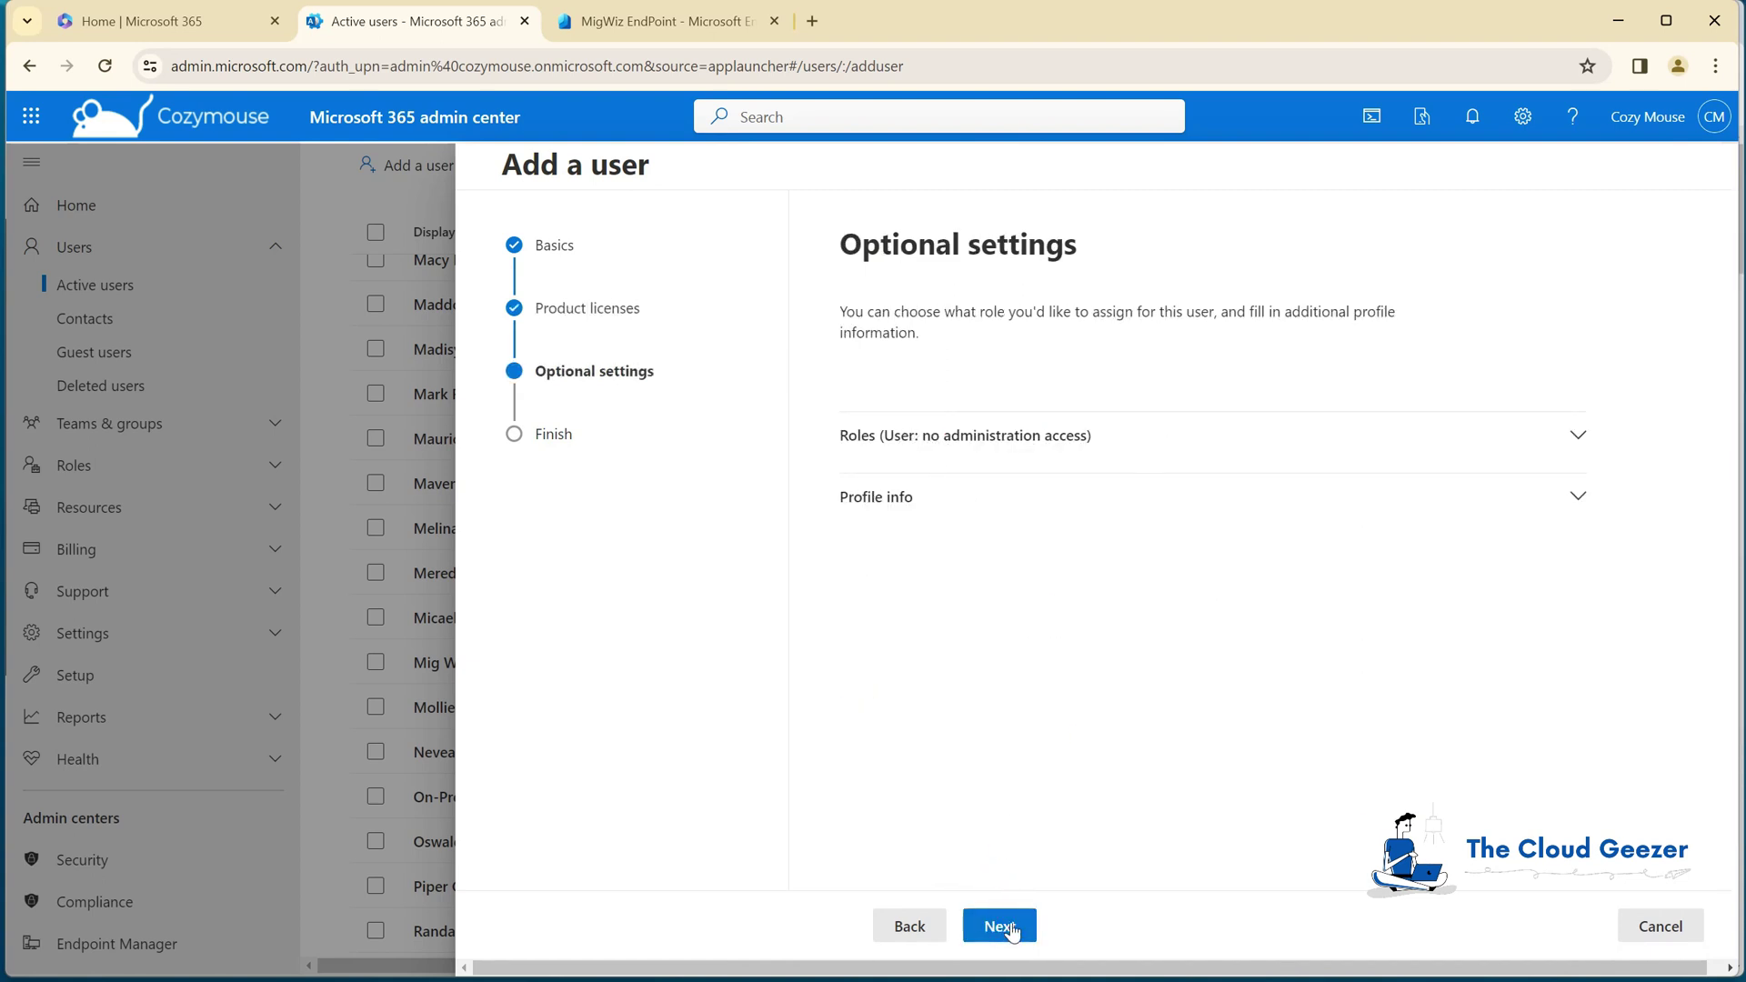
left_click(1011, 930)
left_click(1066, 937)
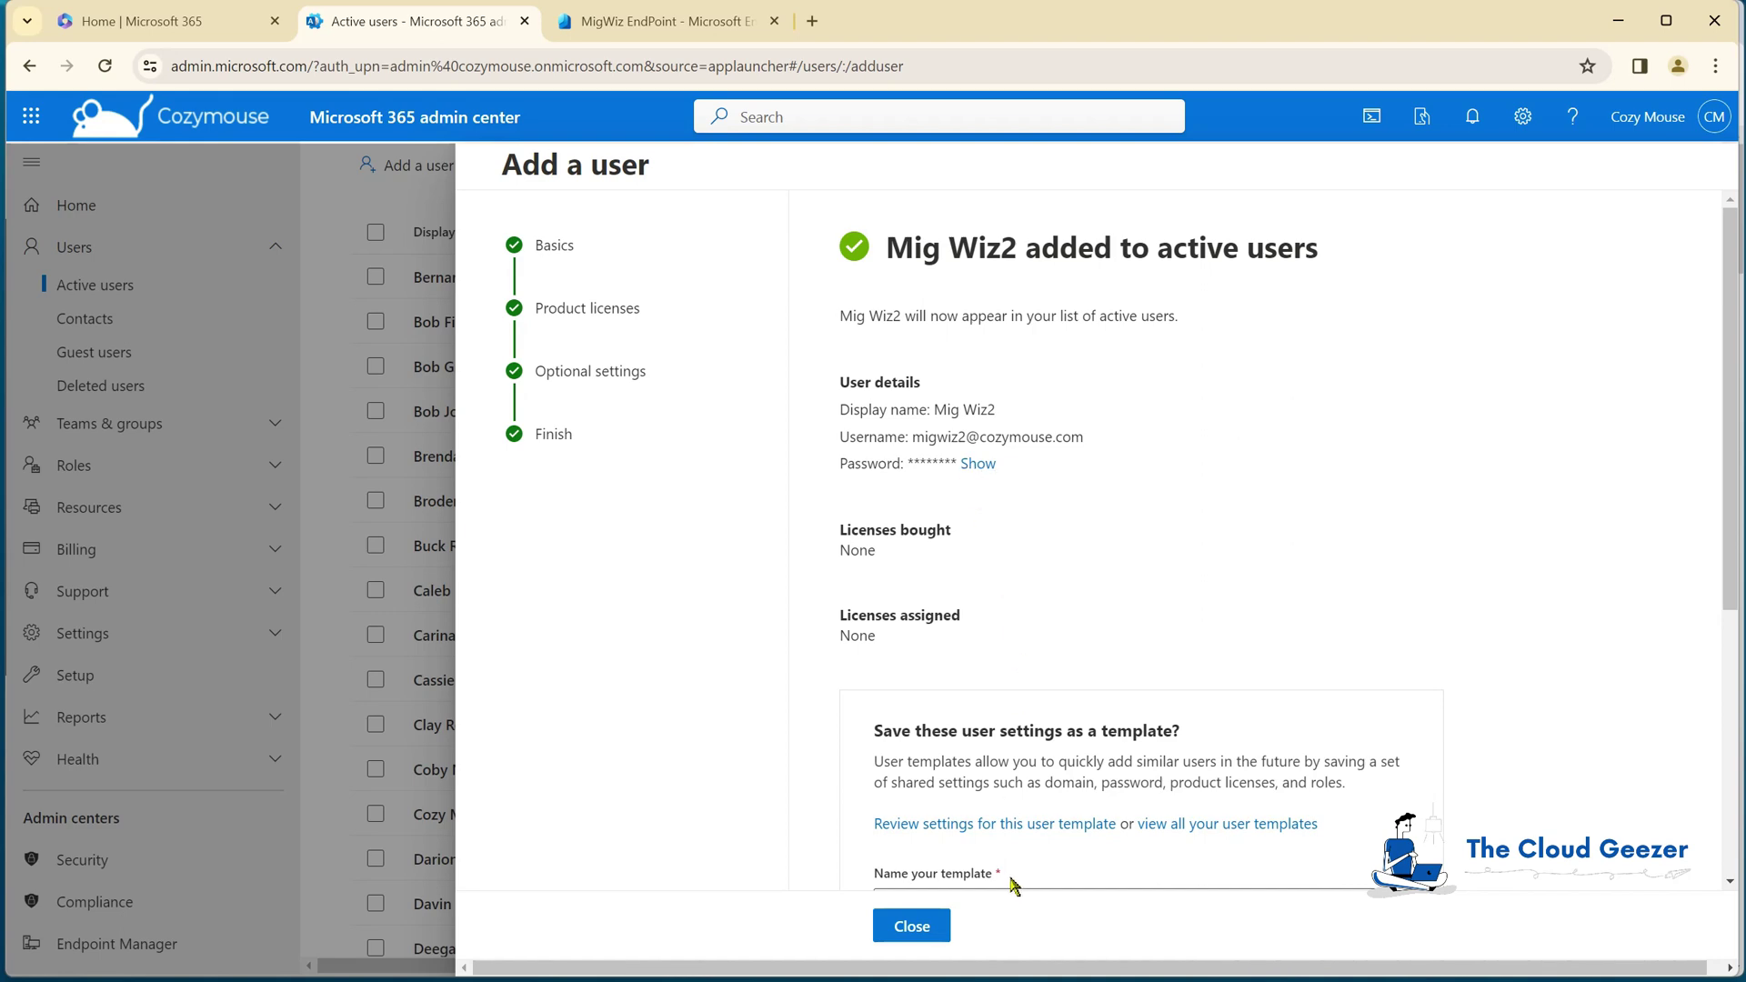
left_click(912, 926)
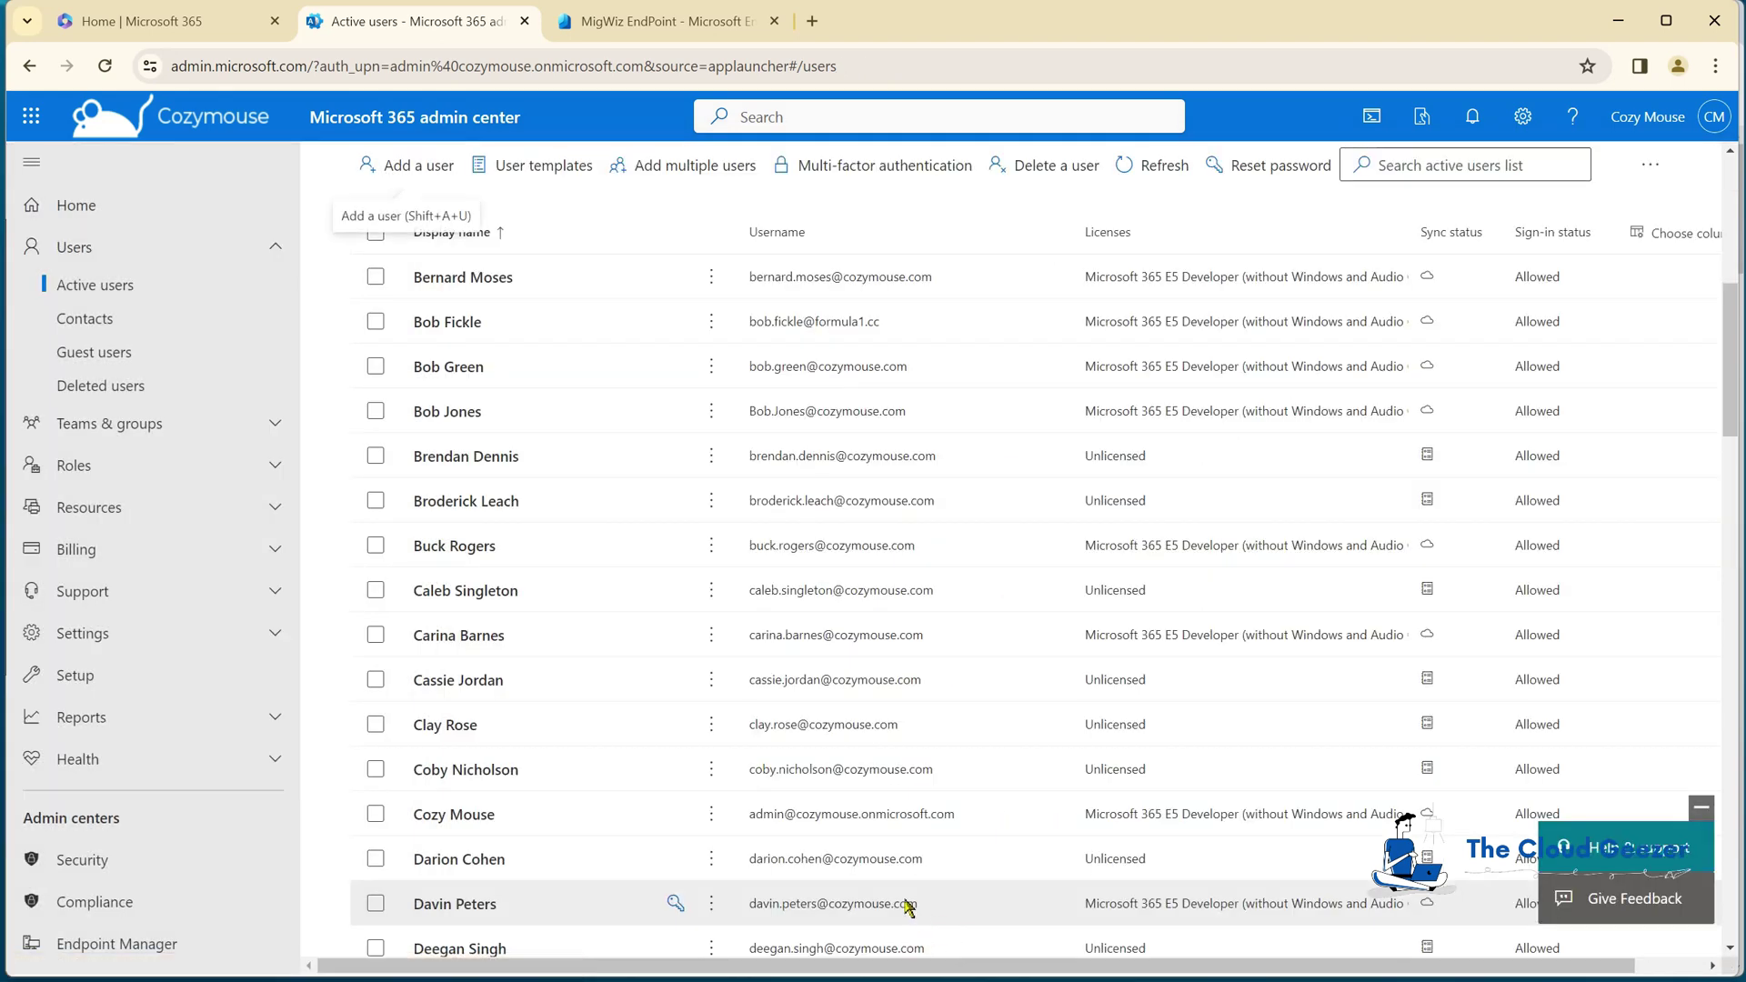
Step: Refresh the Active users list and open Mig Wiz2's account details
scroll(673, 728, "down", 12)
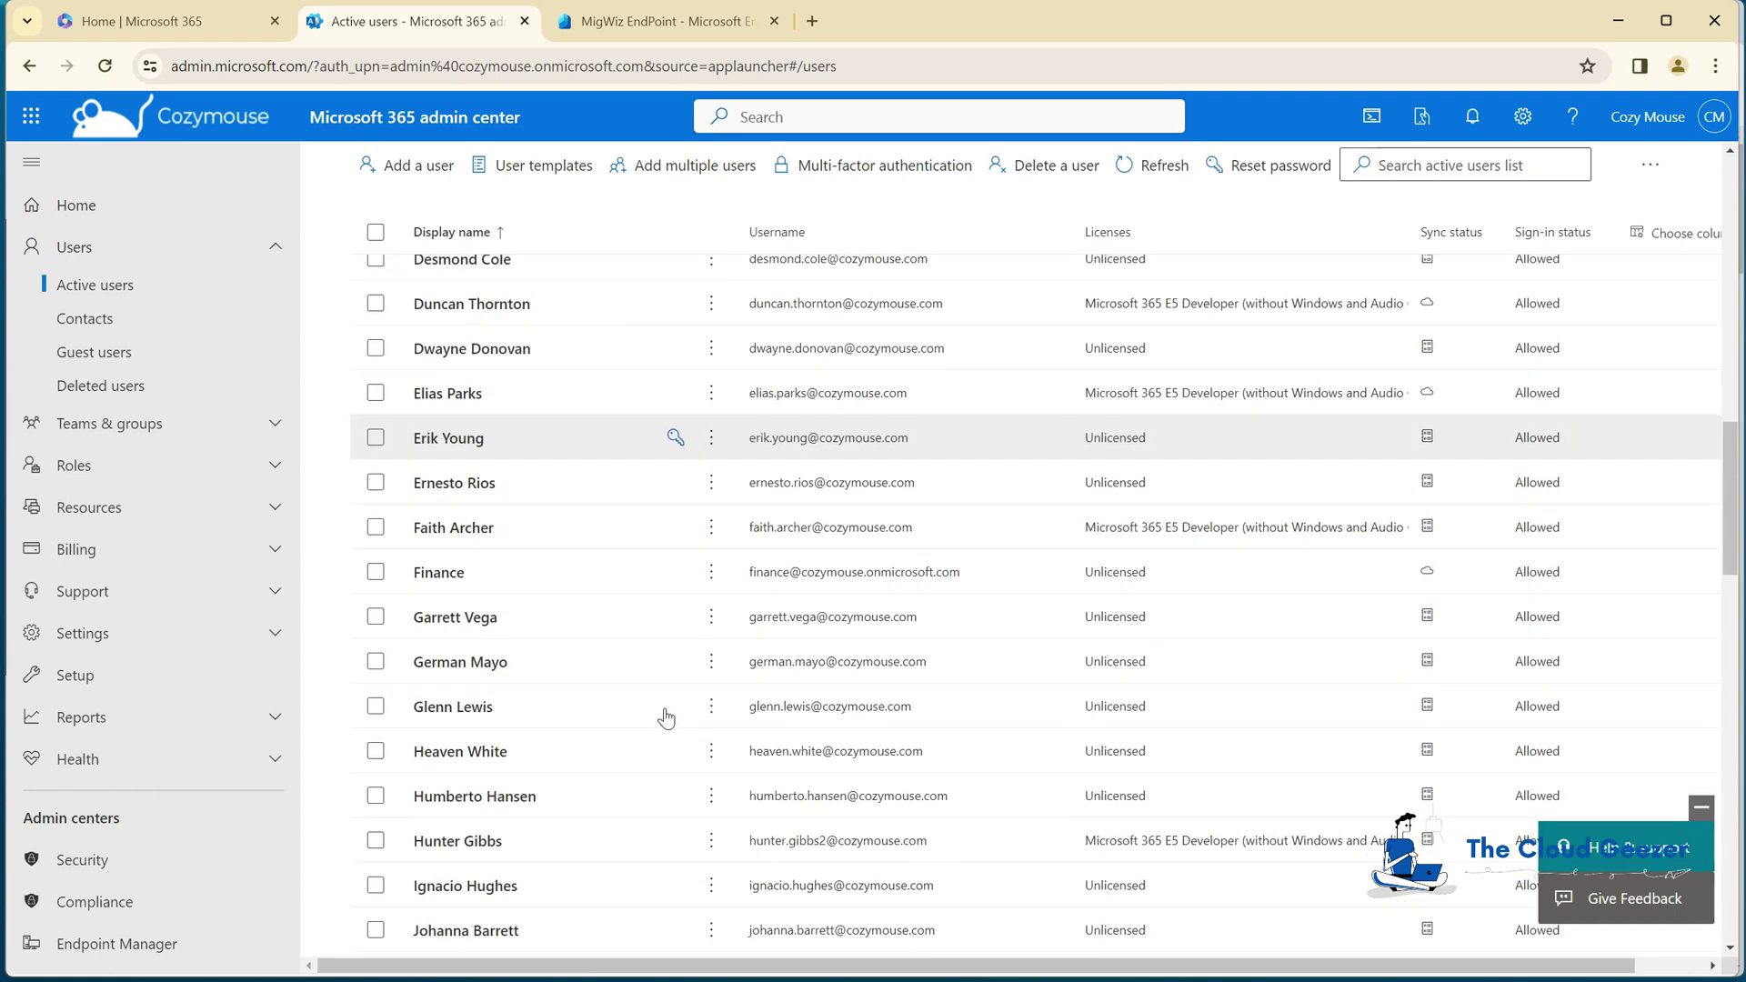
scroll(668, 717, "down", 8)
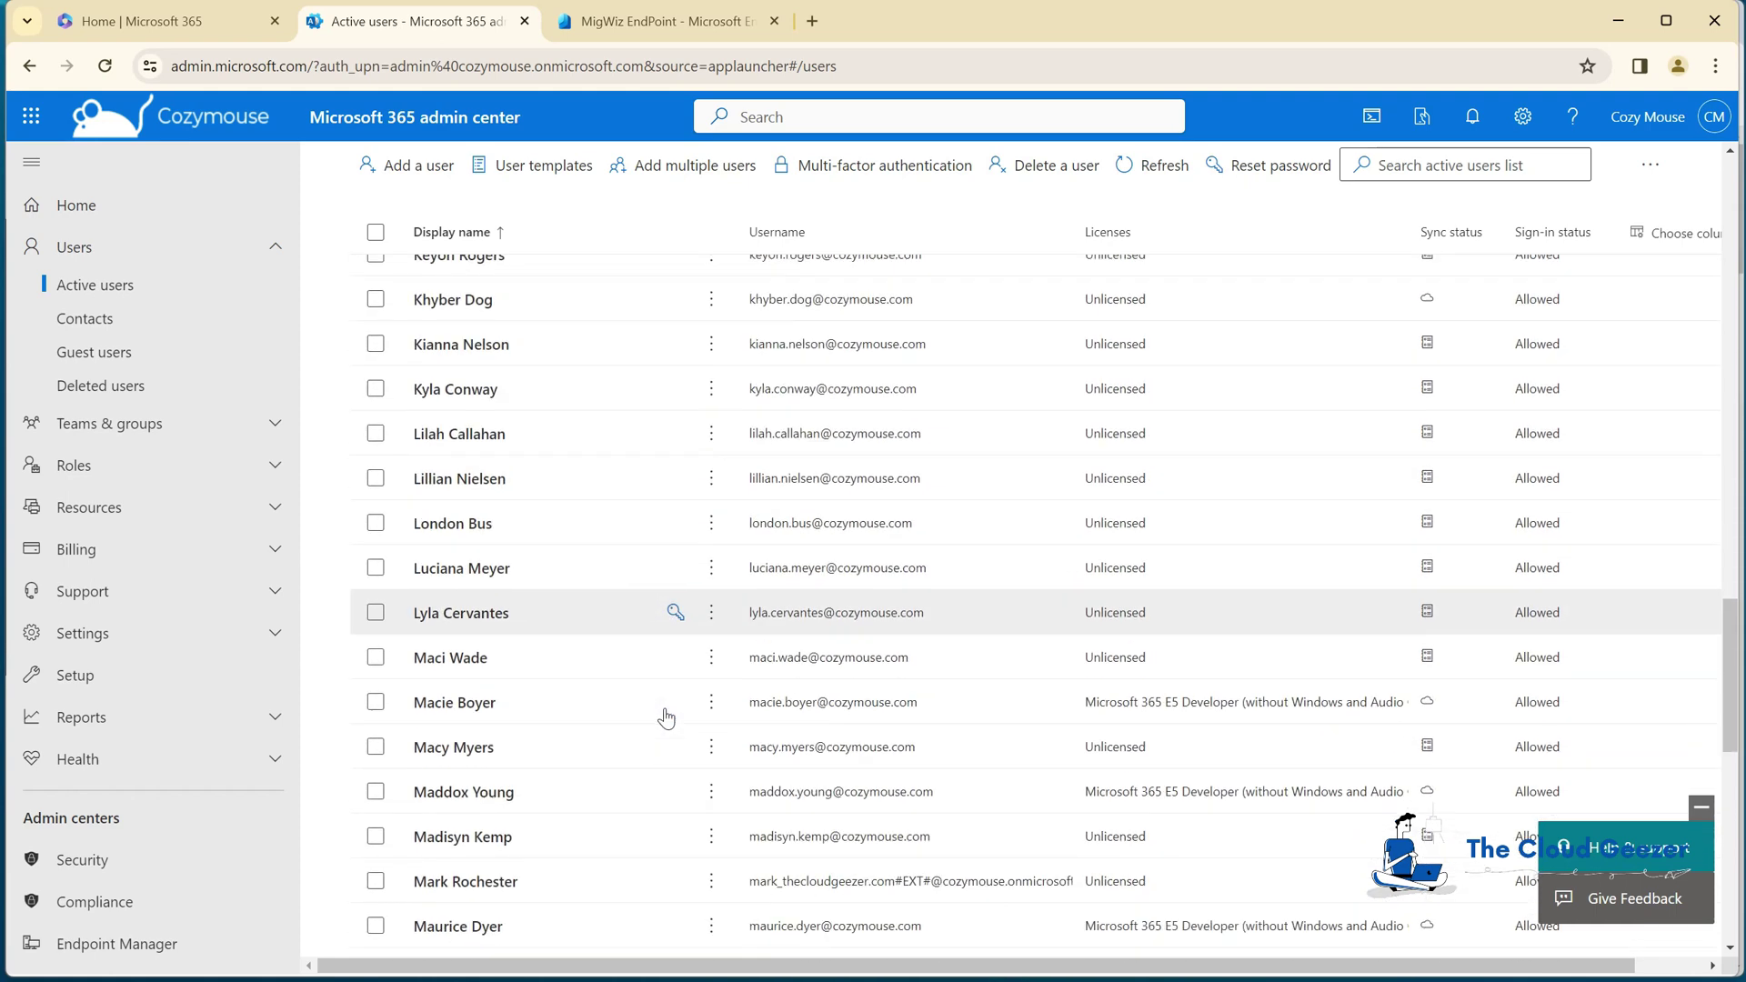
scroll(633, 736, "down", 4)
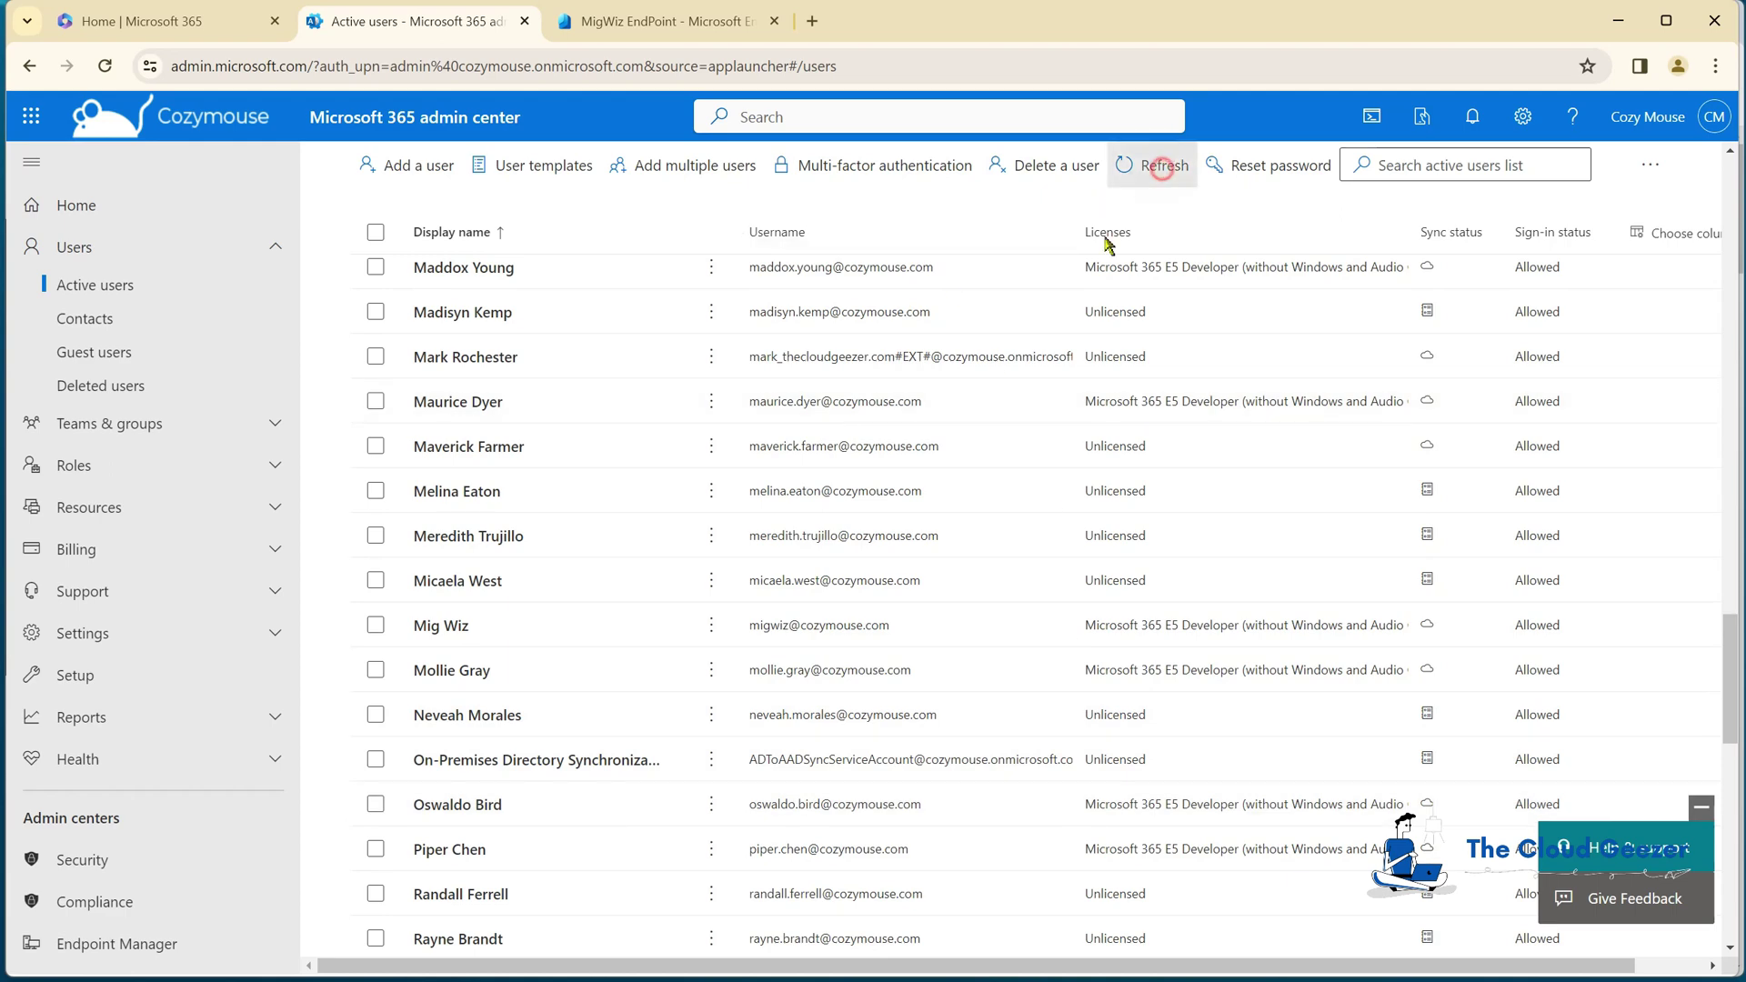
left_click(1154, 165)
scroll(647, 656, "down", 15)
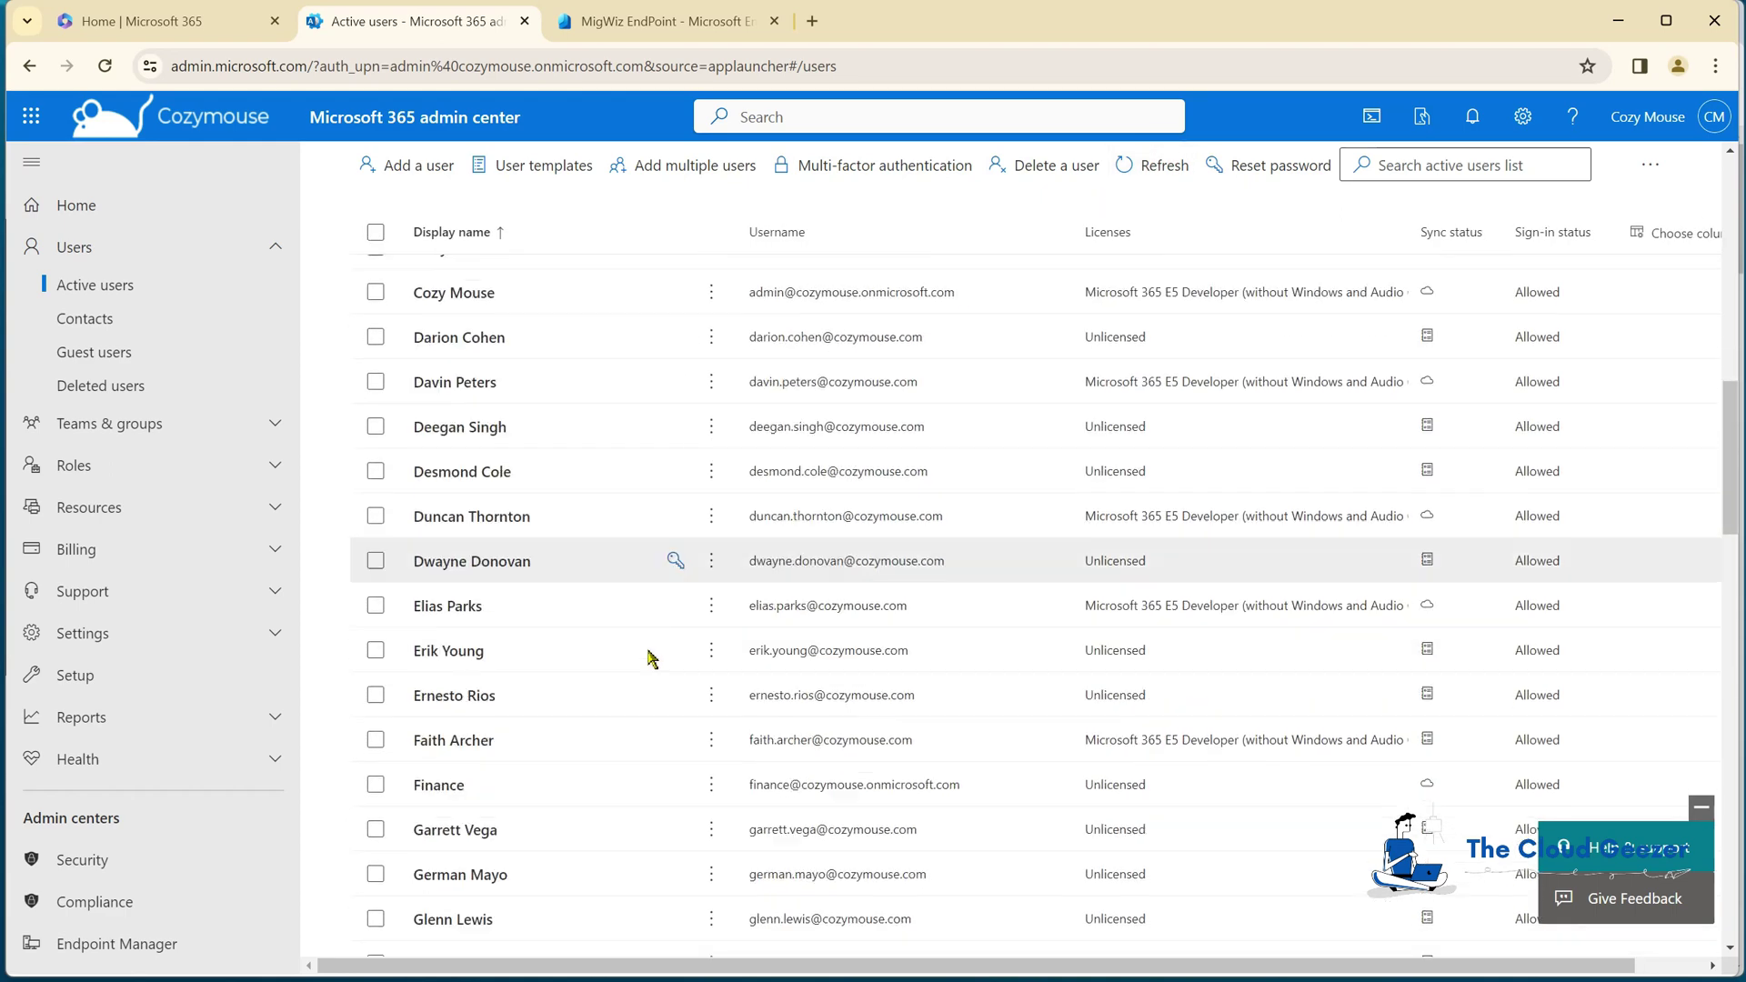
scroll(649, 658, "down", 9)
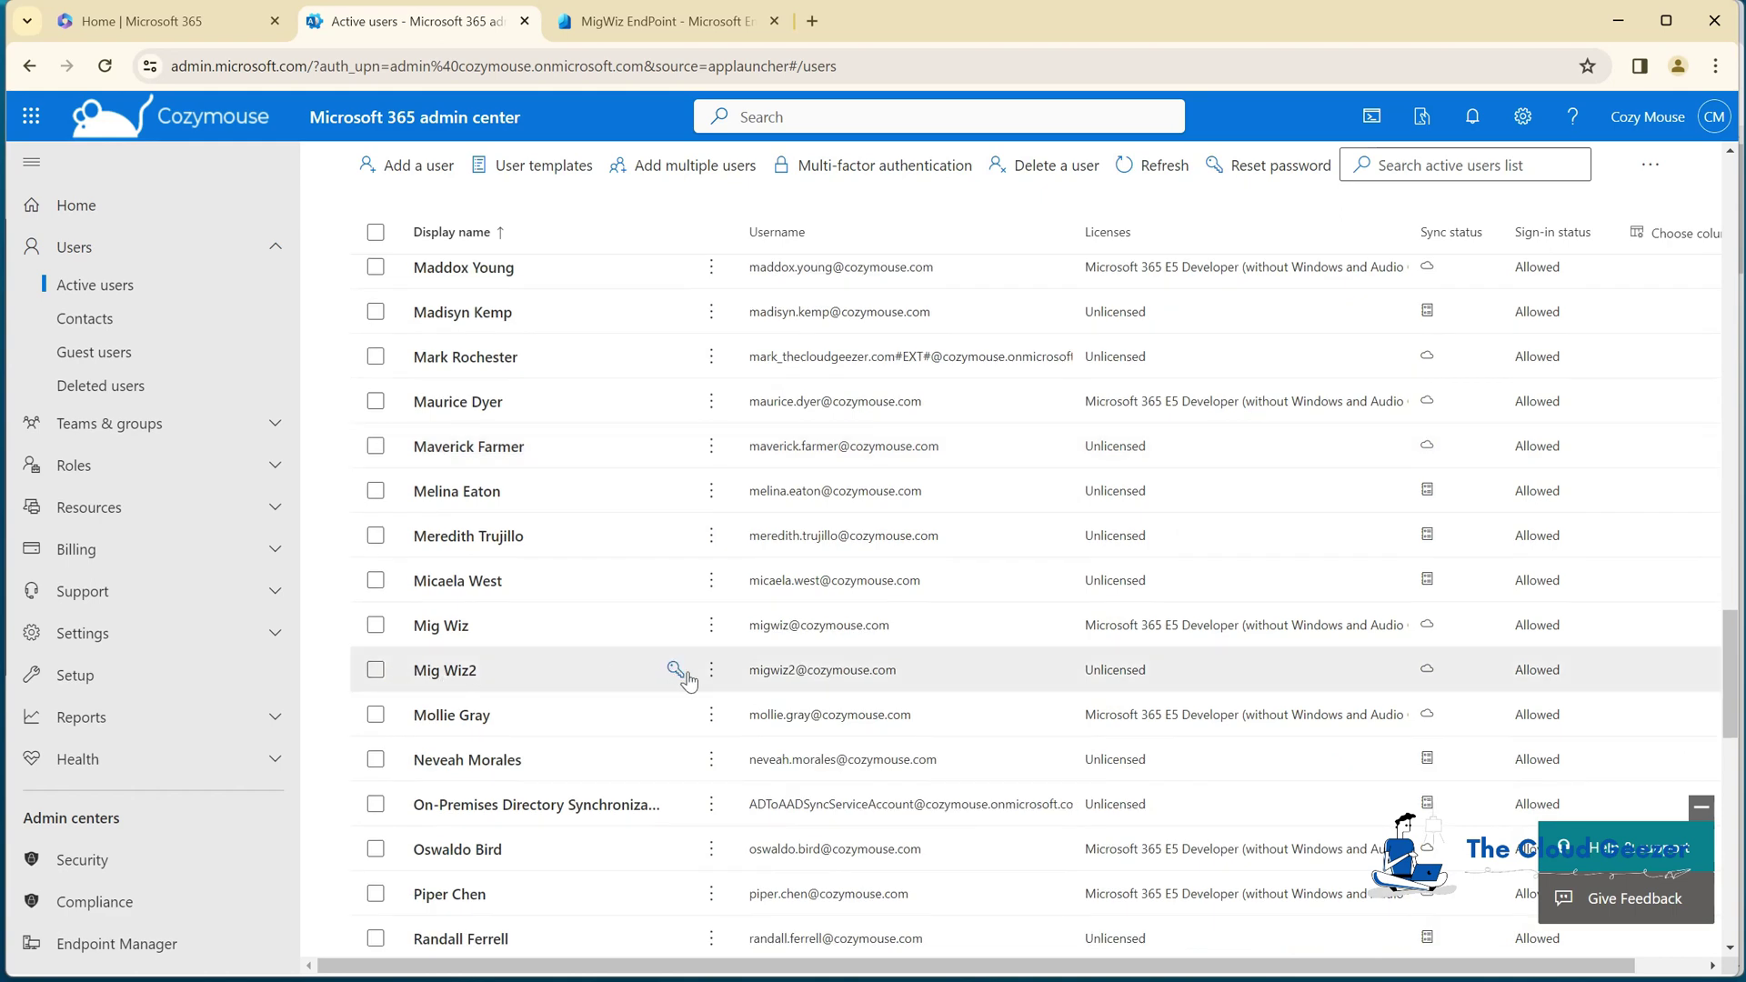
left_click(442, 671)
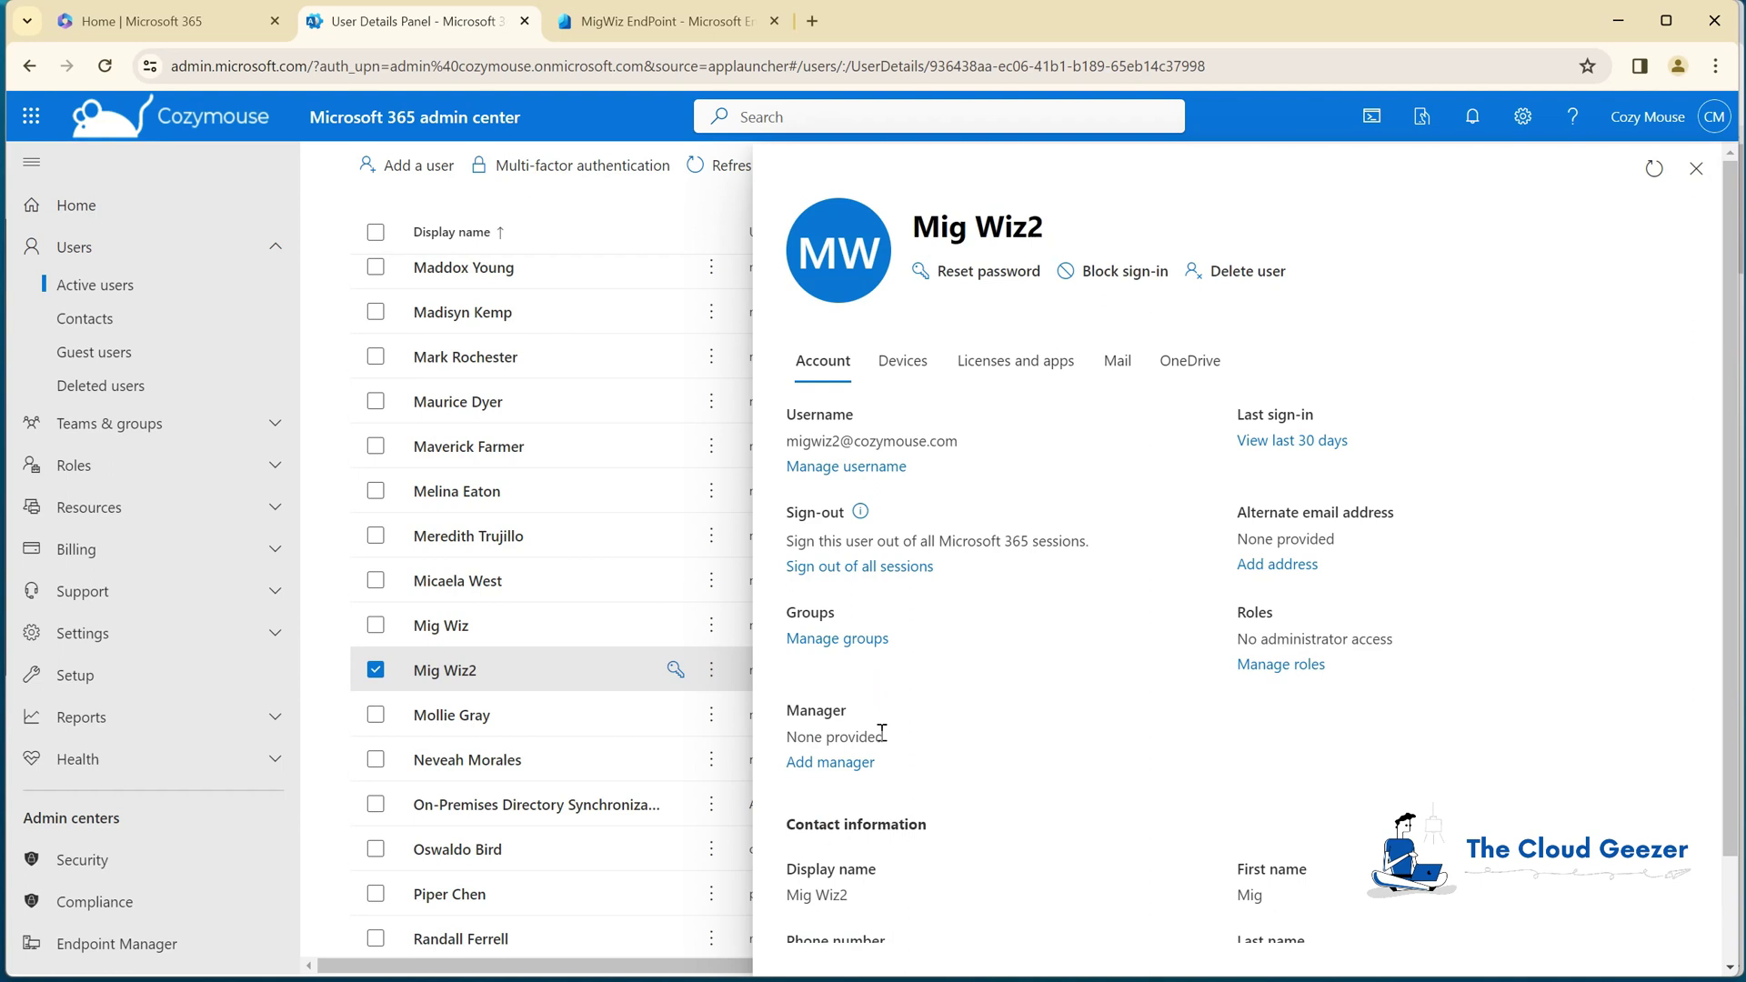
Step: Check Mig Wiz2's Mail and Licenses and apps tabs, then close the details panel
scroll(882, 732, "down", 1)
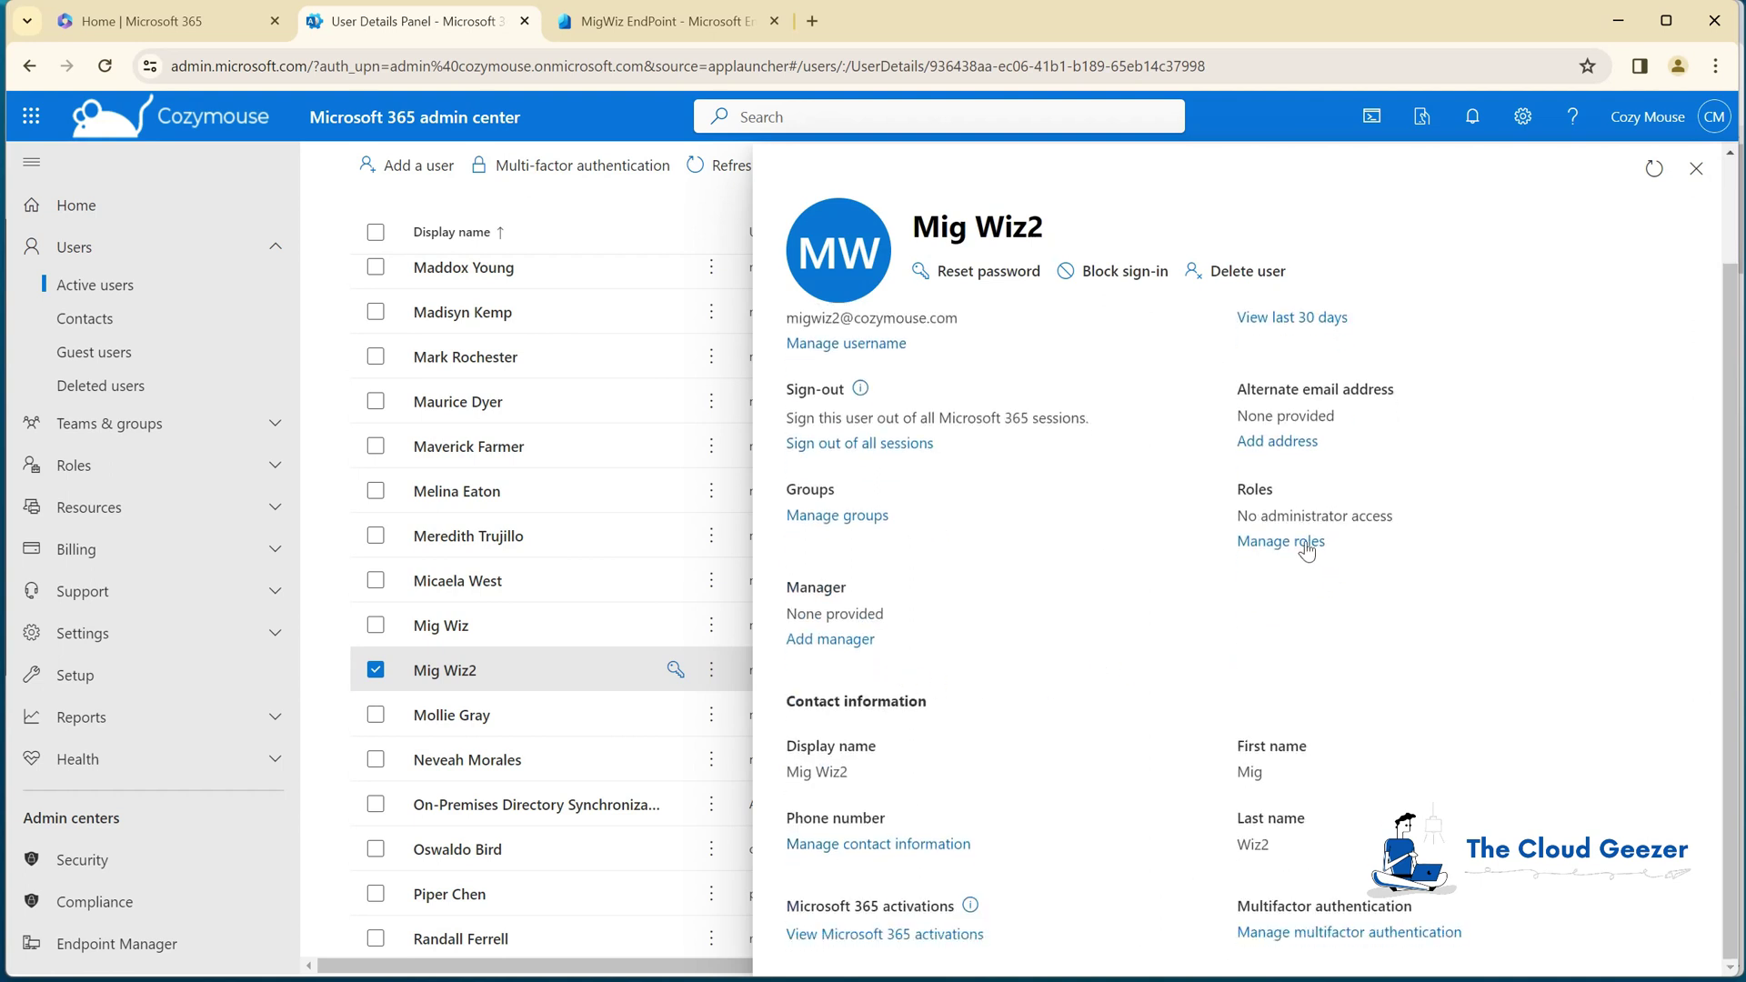
scroll(1167, 576, "up", 1)
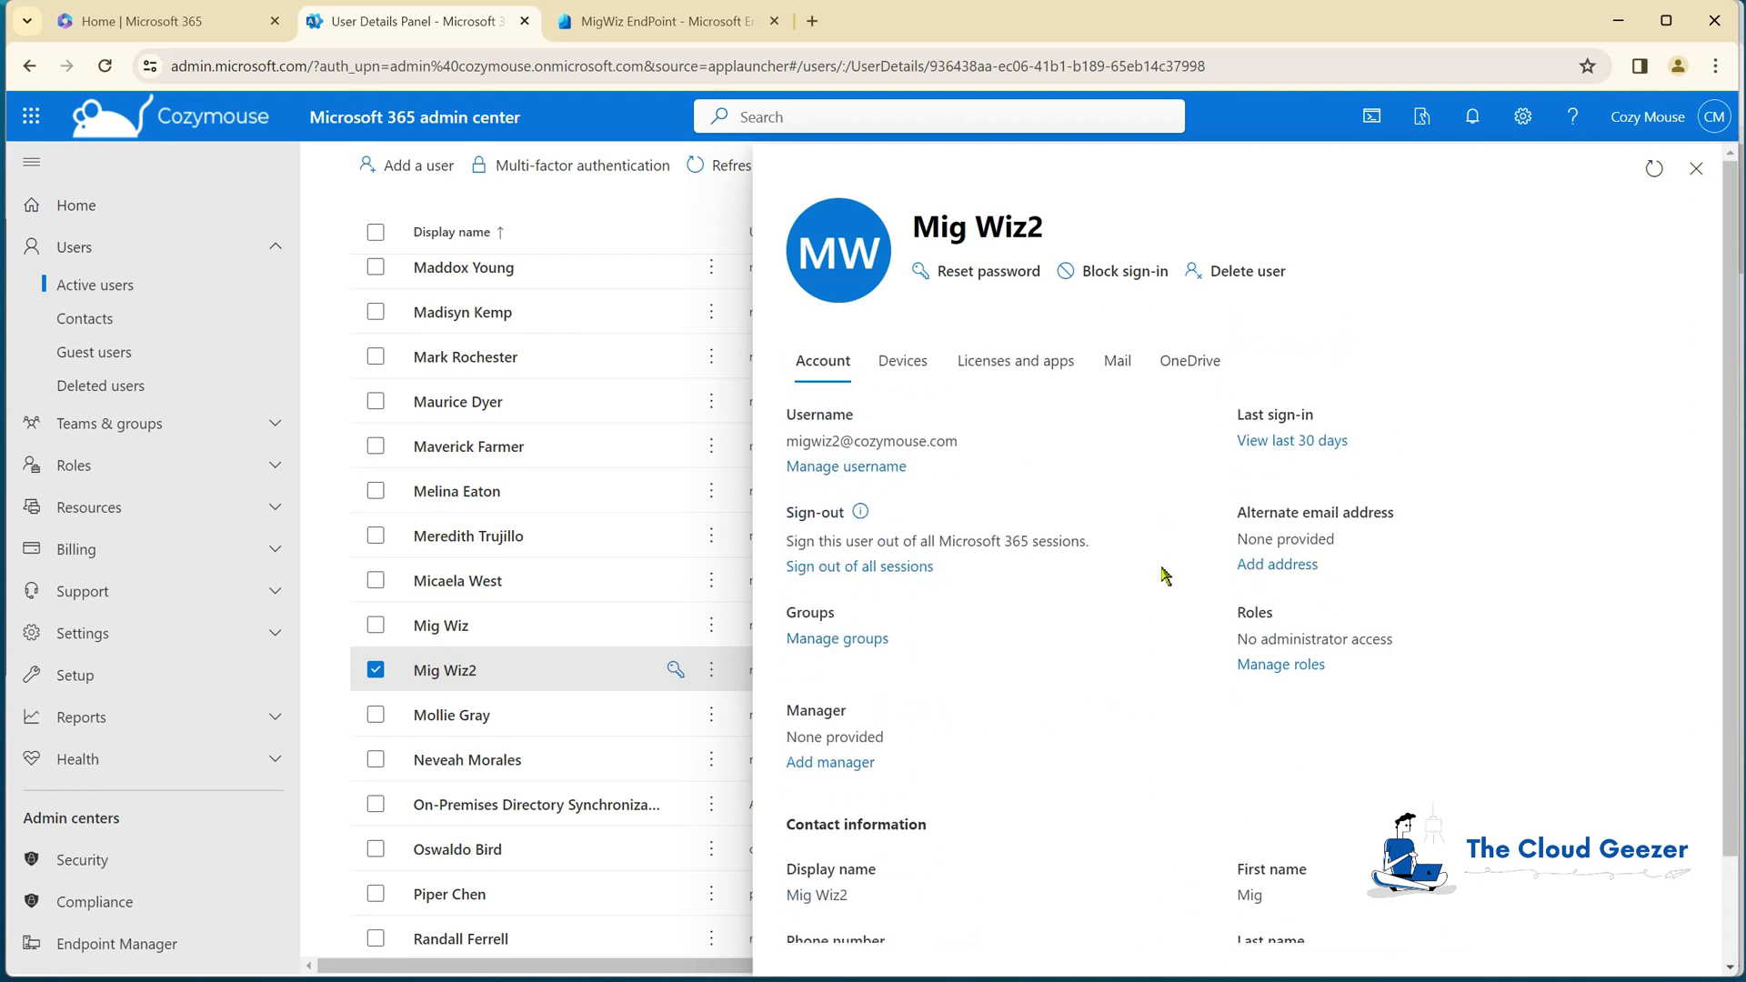
left_click(1119, 360)
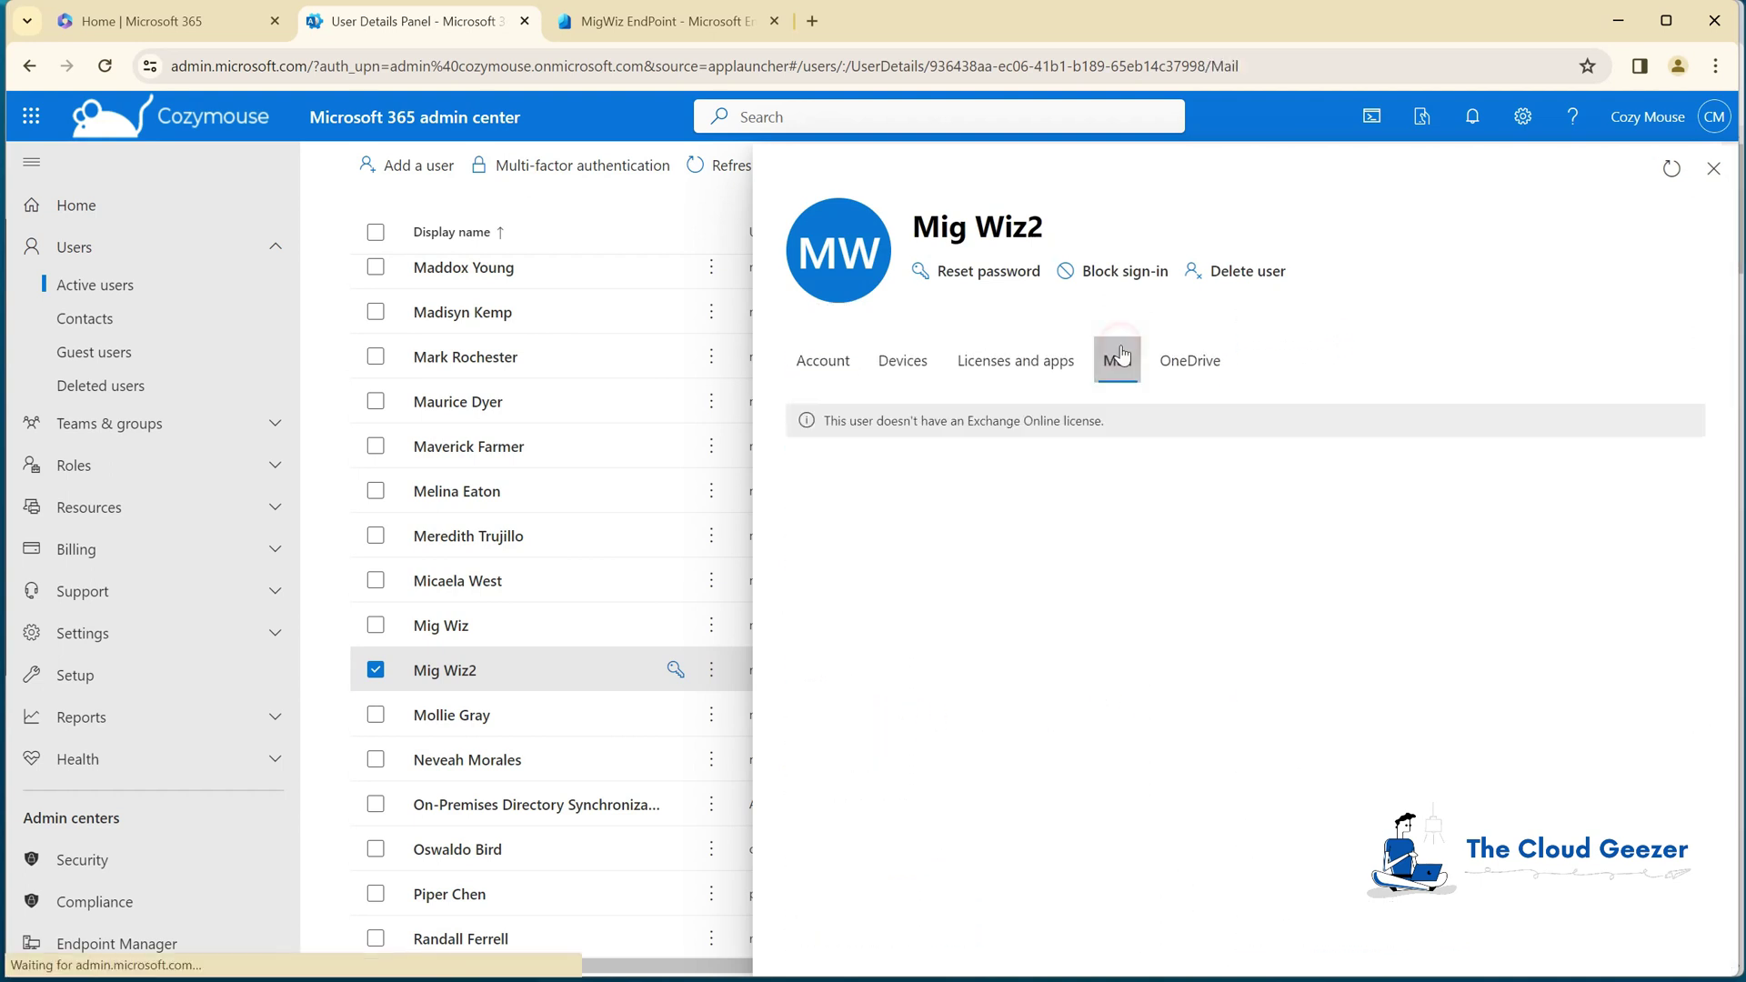
left_click(1043, 368)
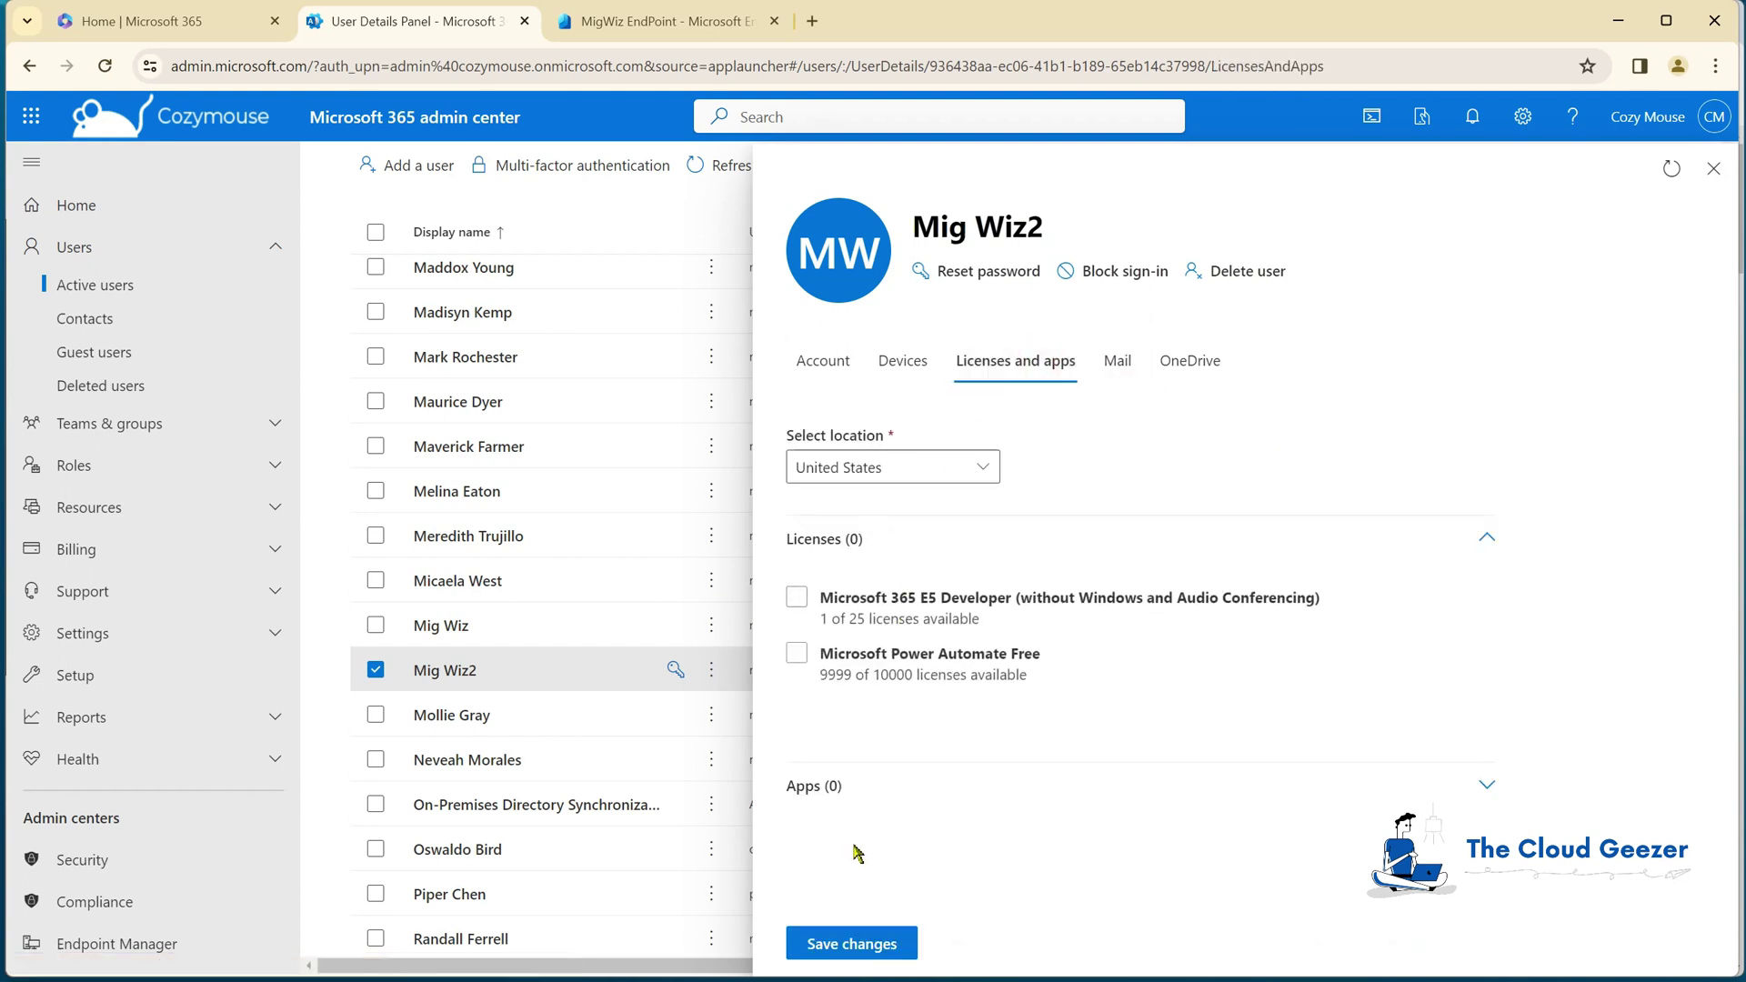
left_click(810, 383)
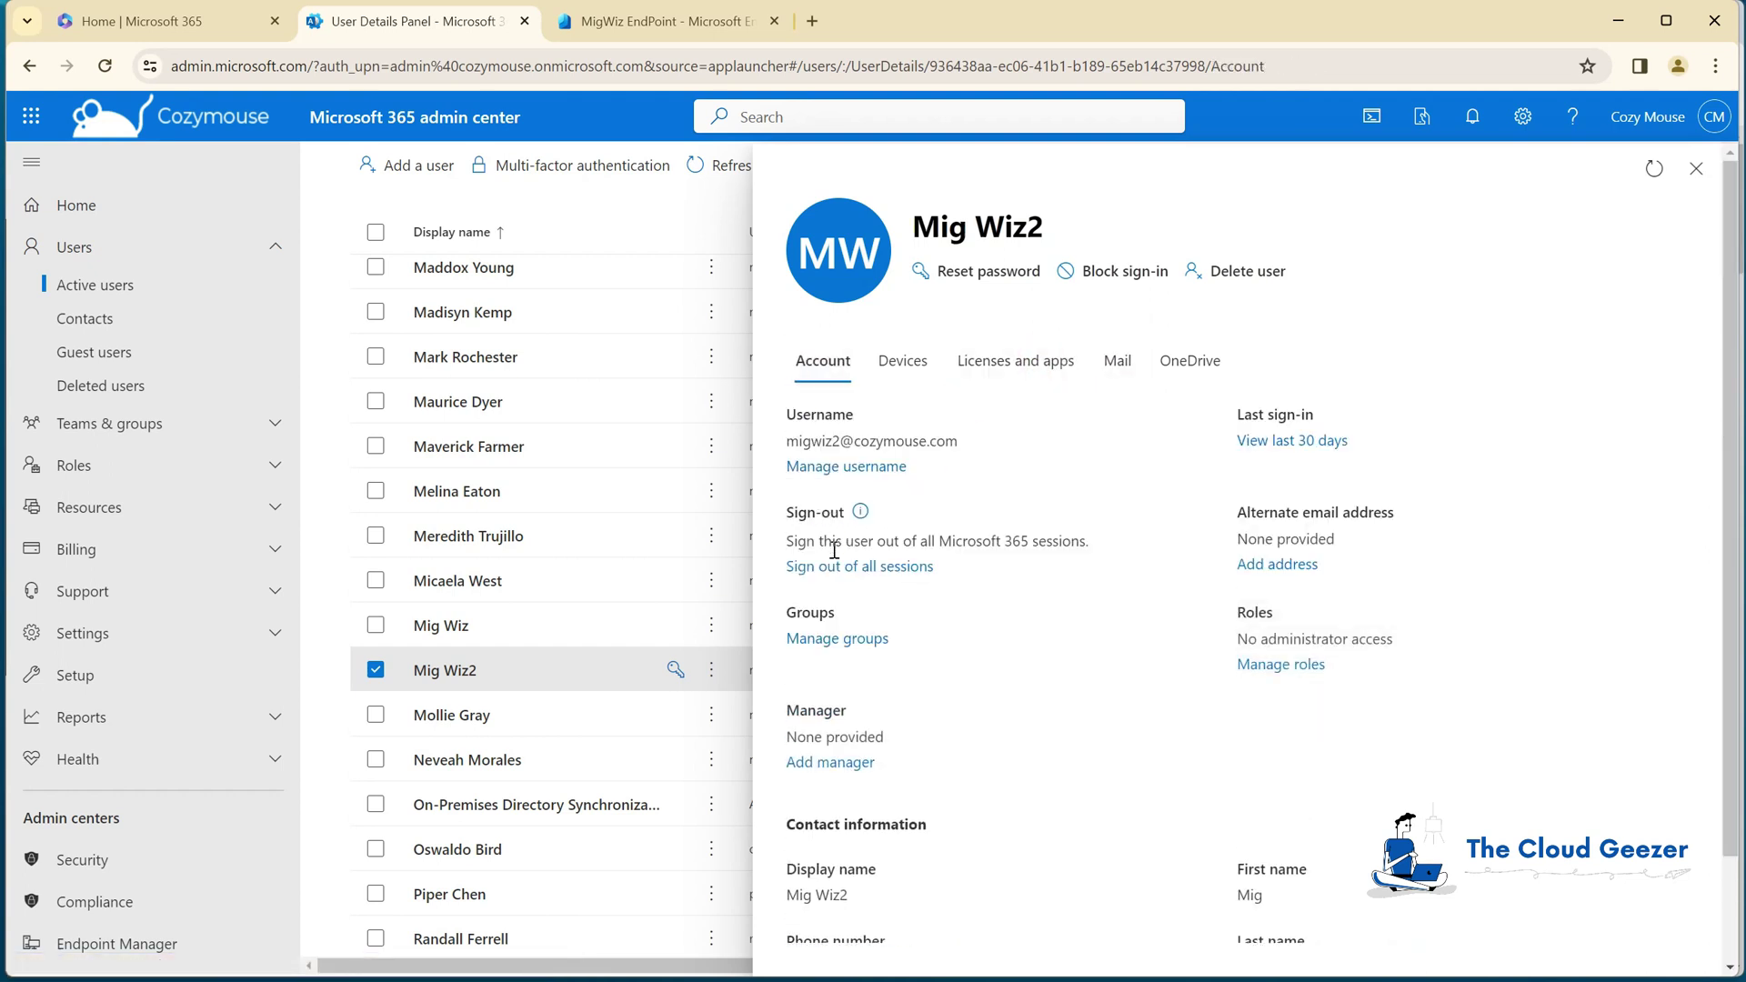
scroll(1025, 639, "down", 2)
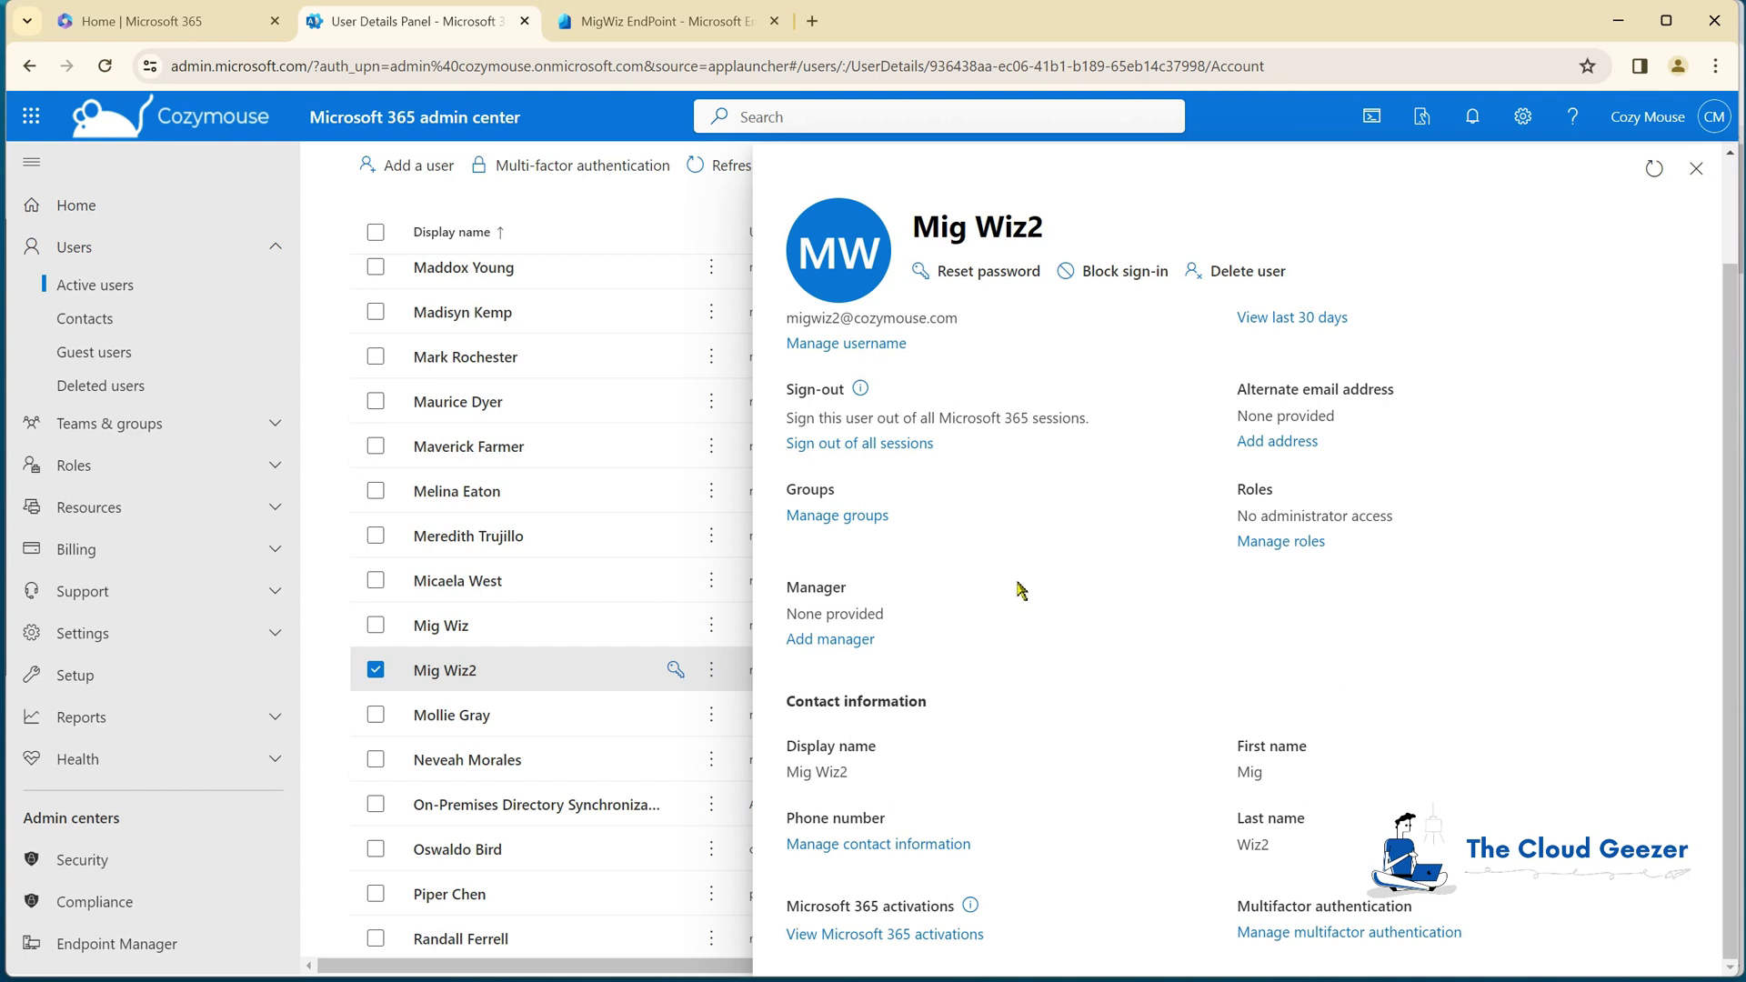
left_click(1696, 168)
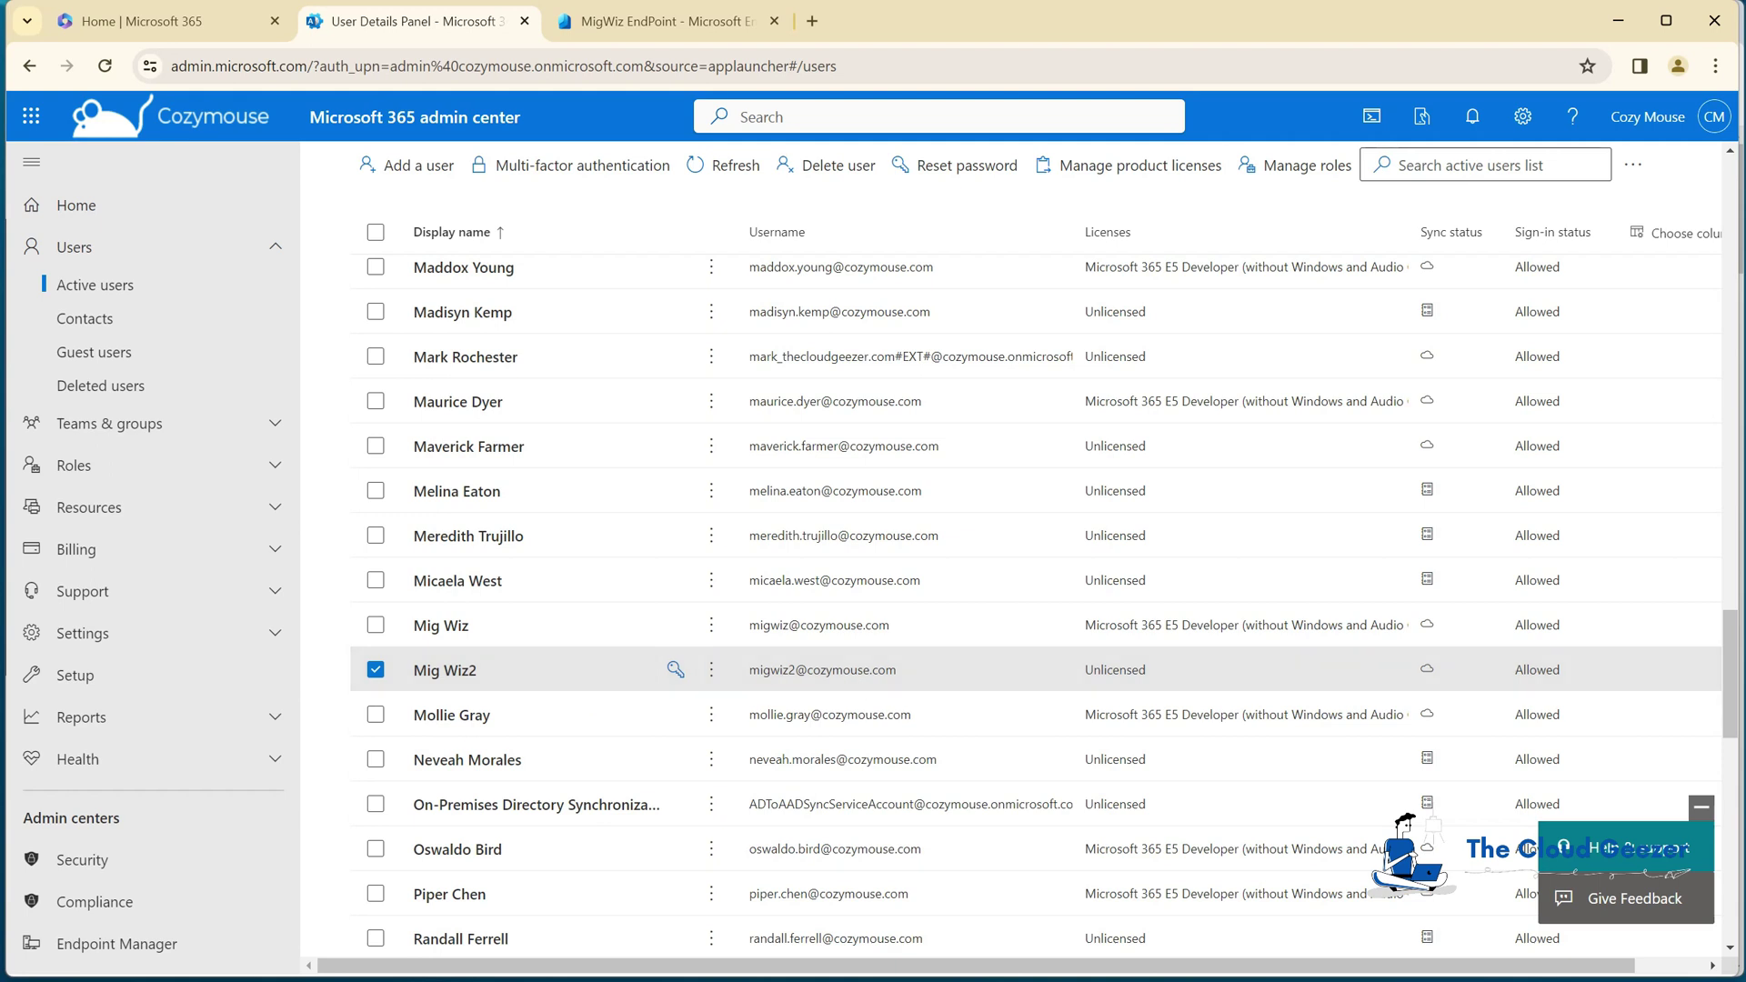
scroll(281, 600, "down", 3)
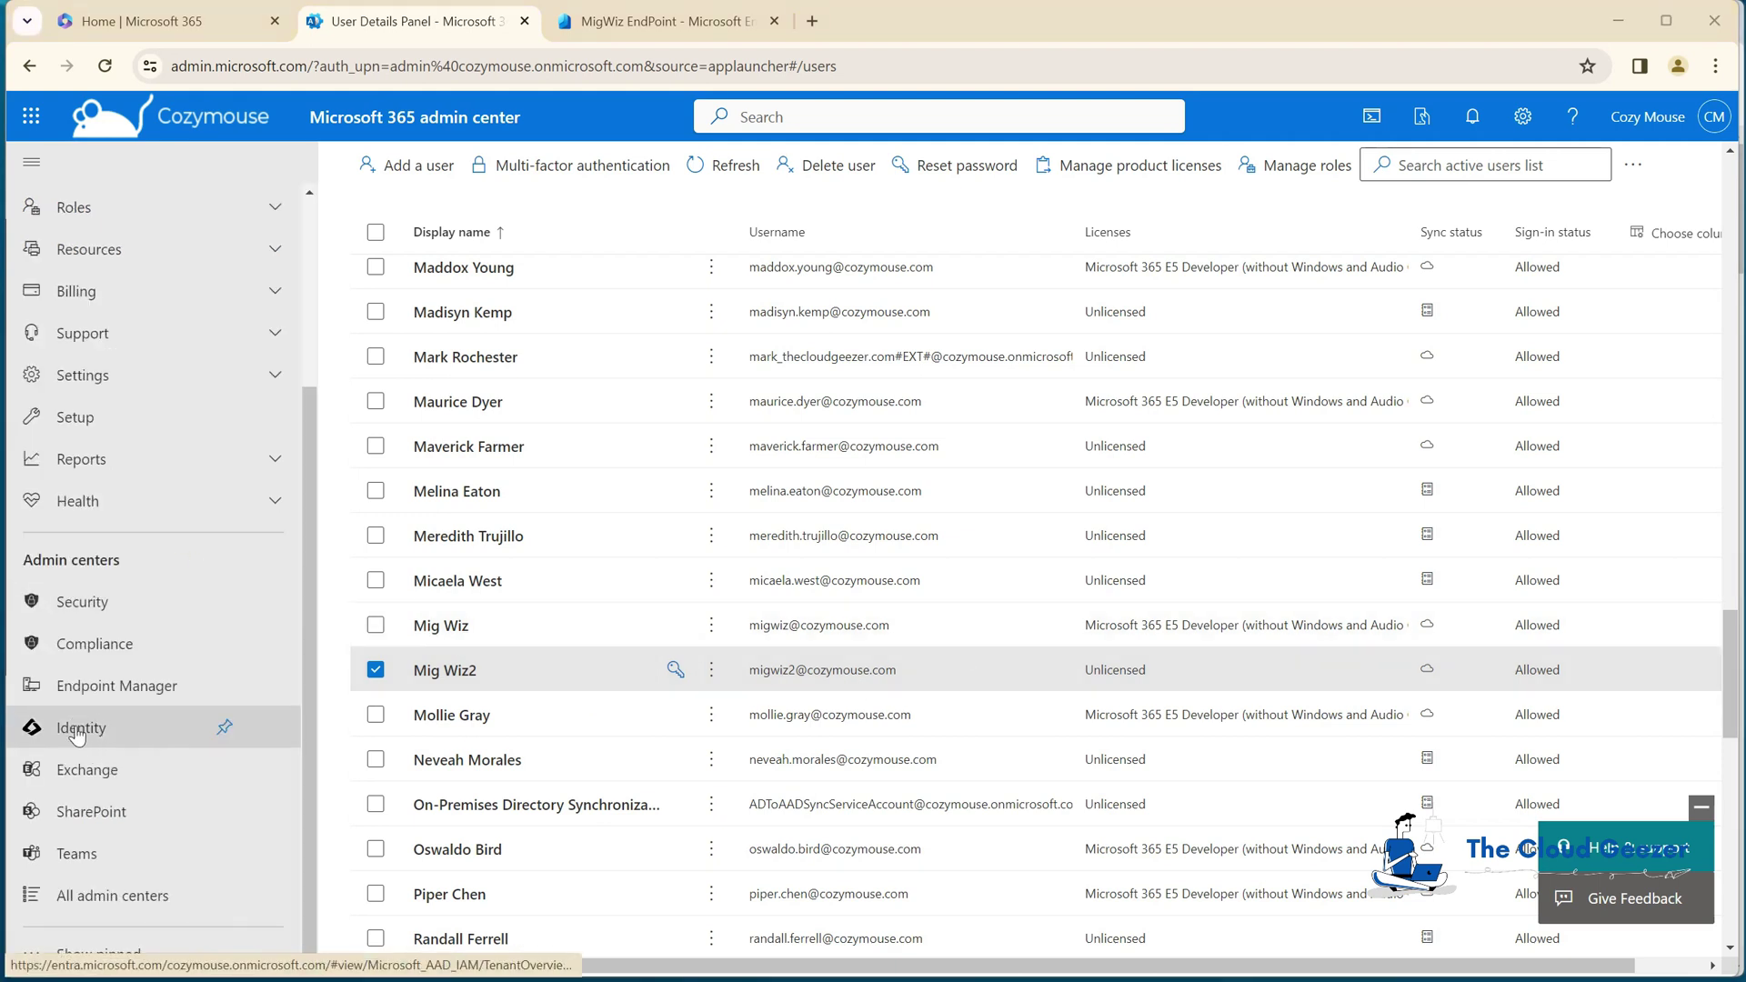
Step: Go to Entra's Protection > Conditional Access and show the Policies list
left_click(77, 730)
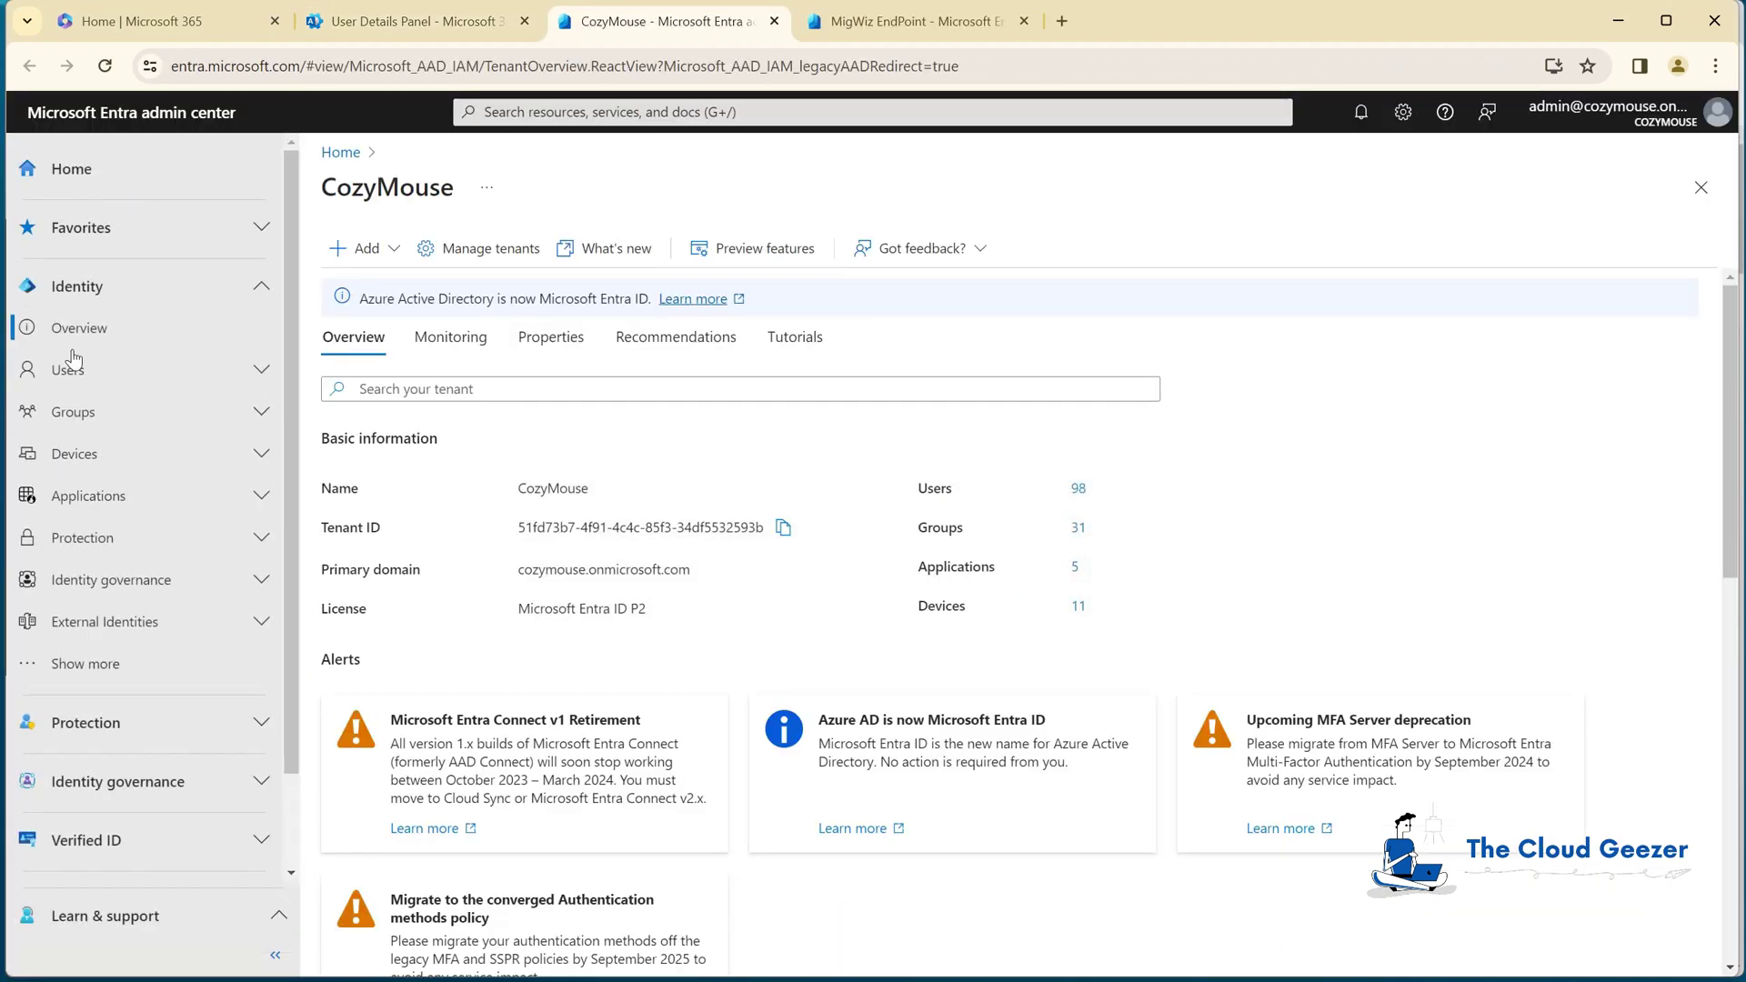
left_click(166, 549)
left_click(109, 624)
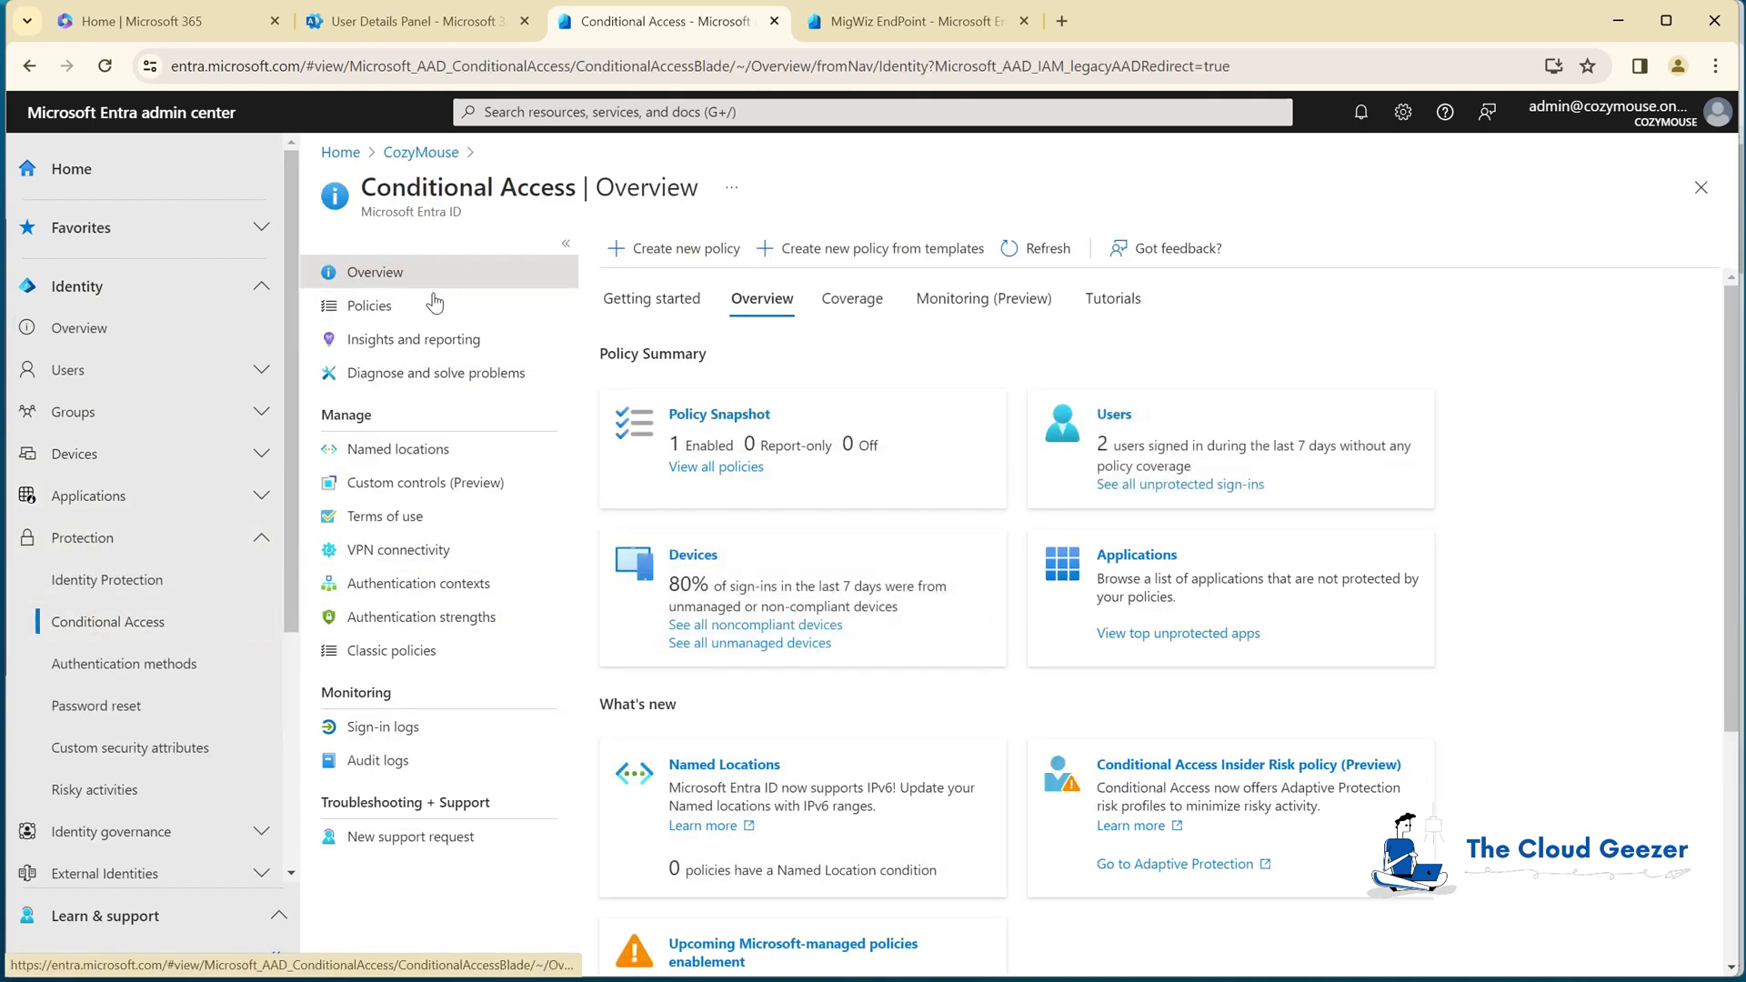
left_click(378, 307)
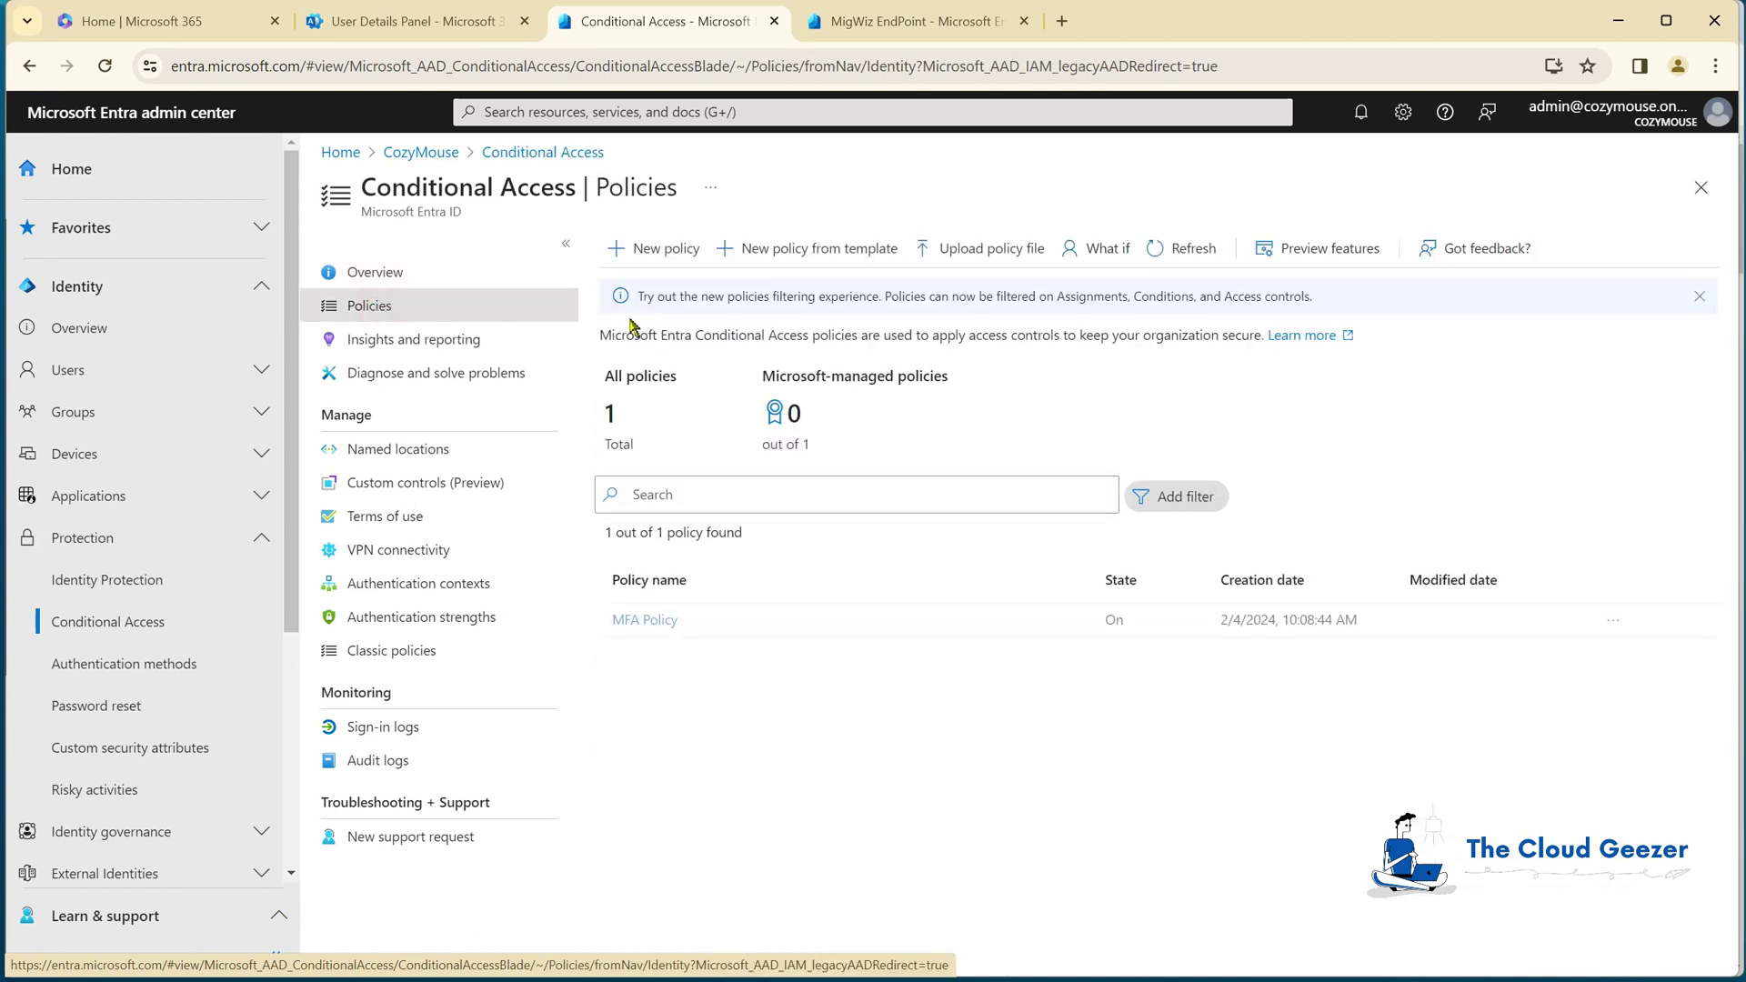
Step: Add Mig Wiz2 to MFA Policy's excluded users and save the policy
left_click(659, 624)
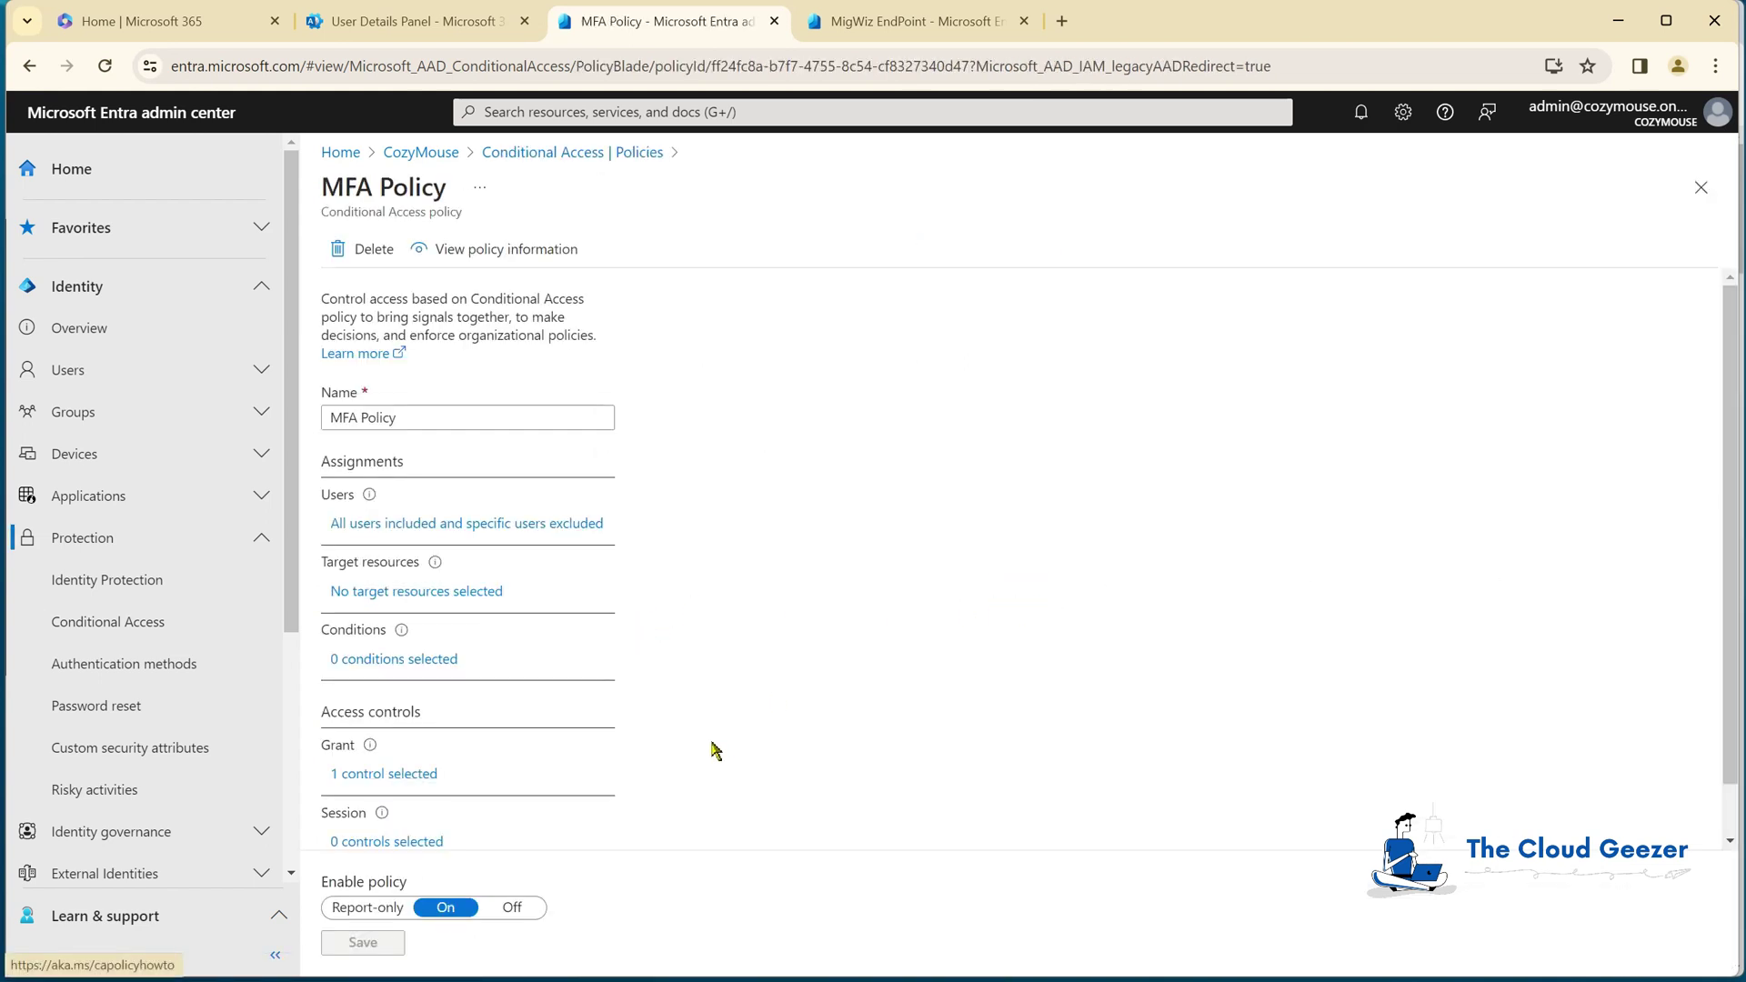
left_click(424, 525)
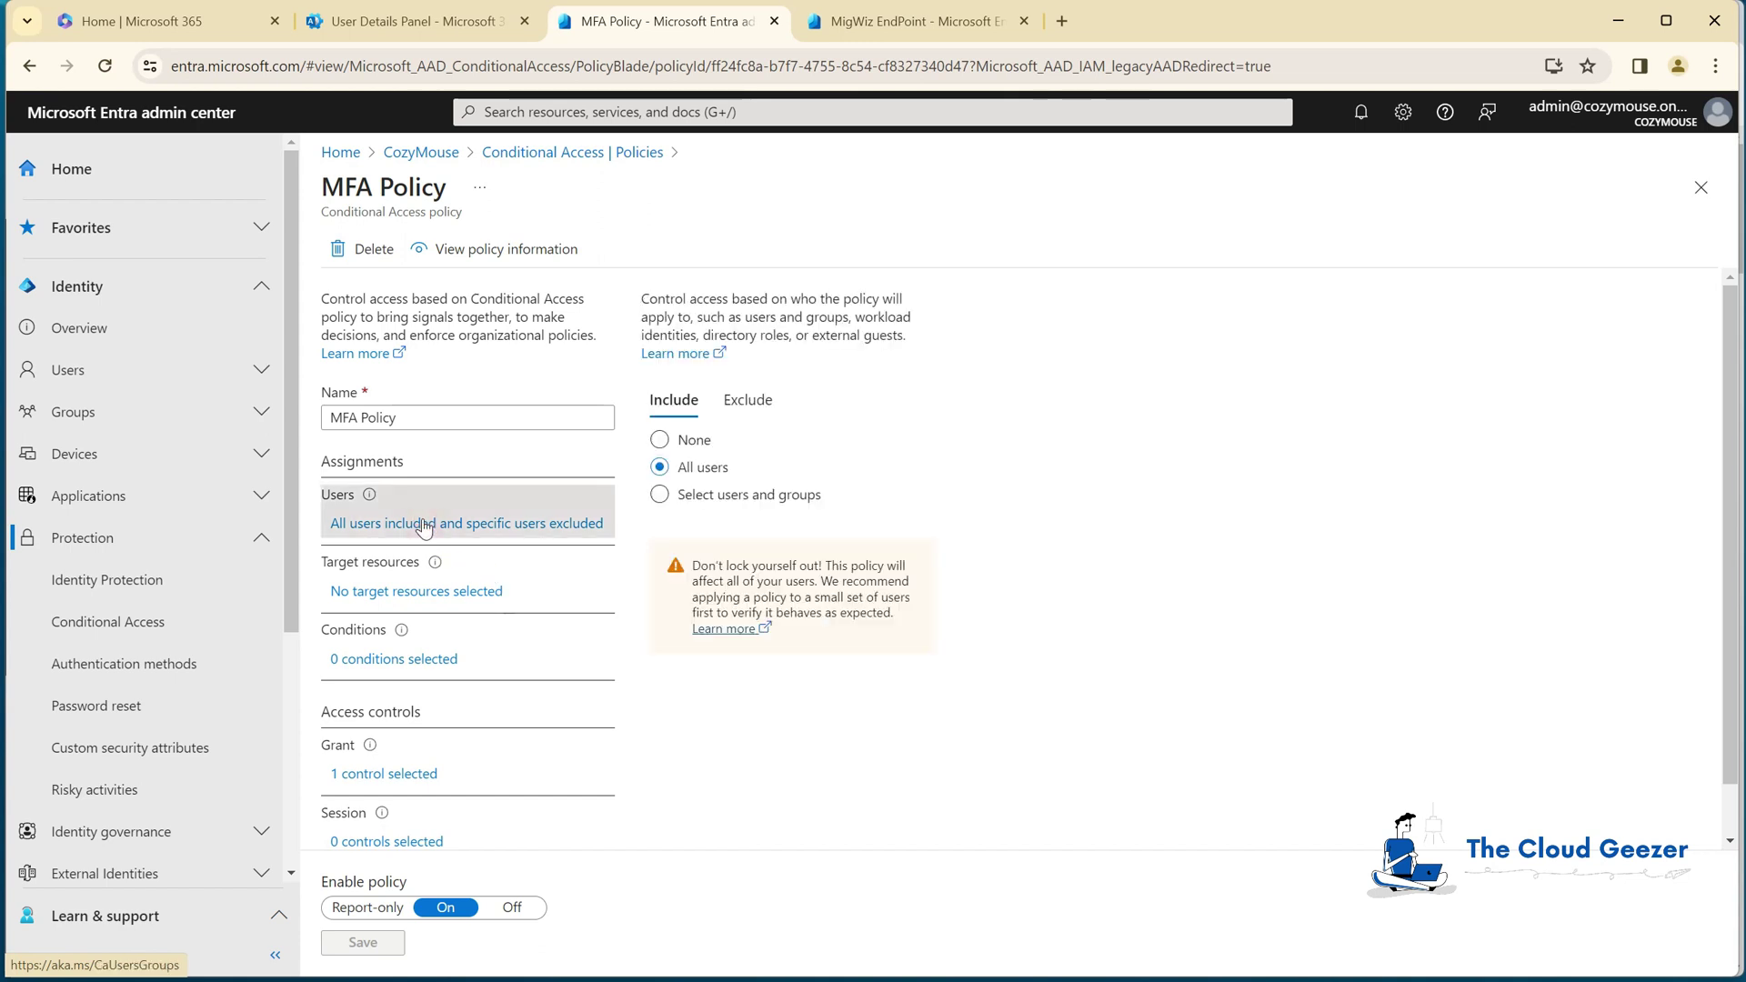
left_click(755, 400)
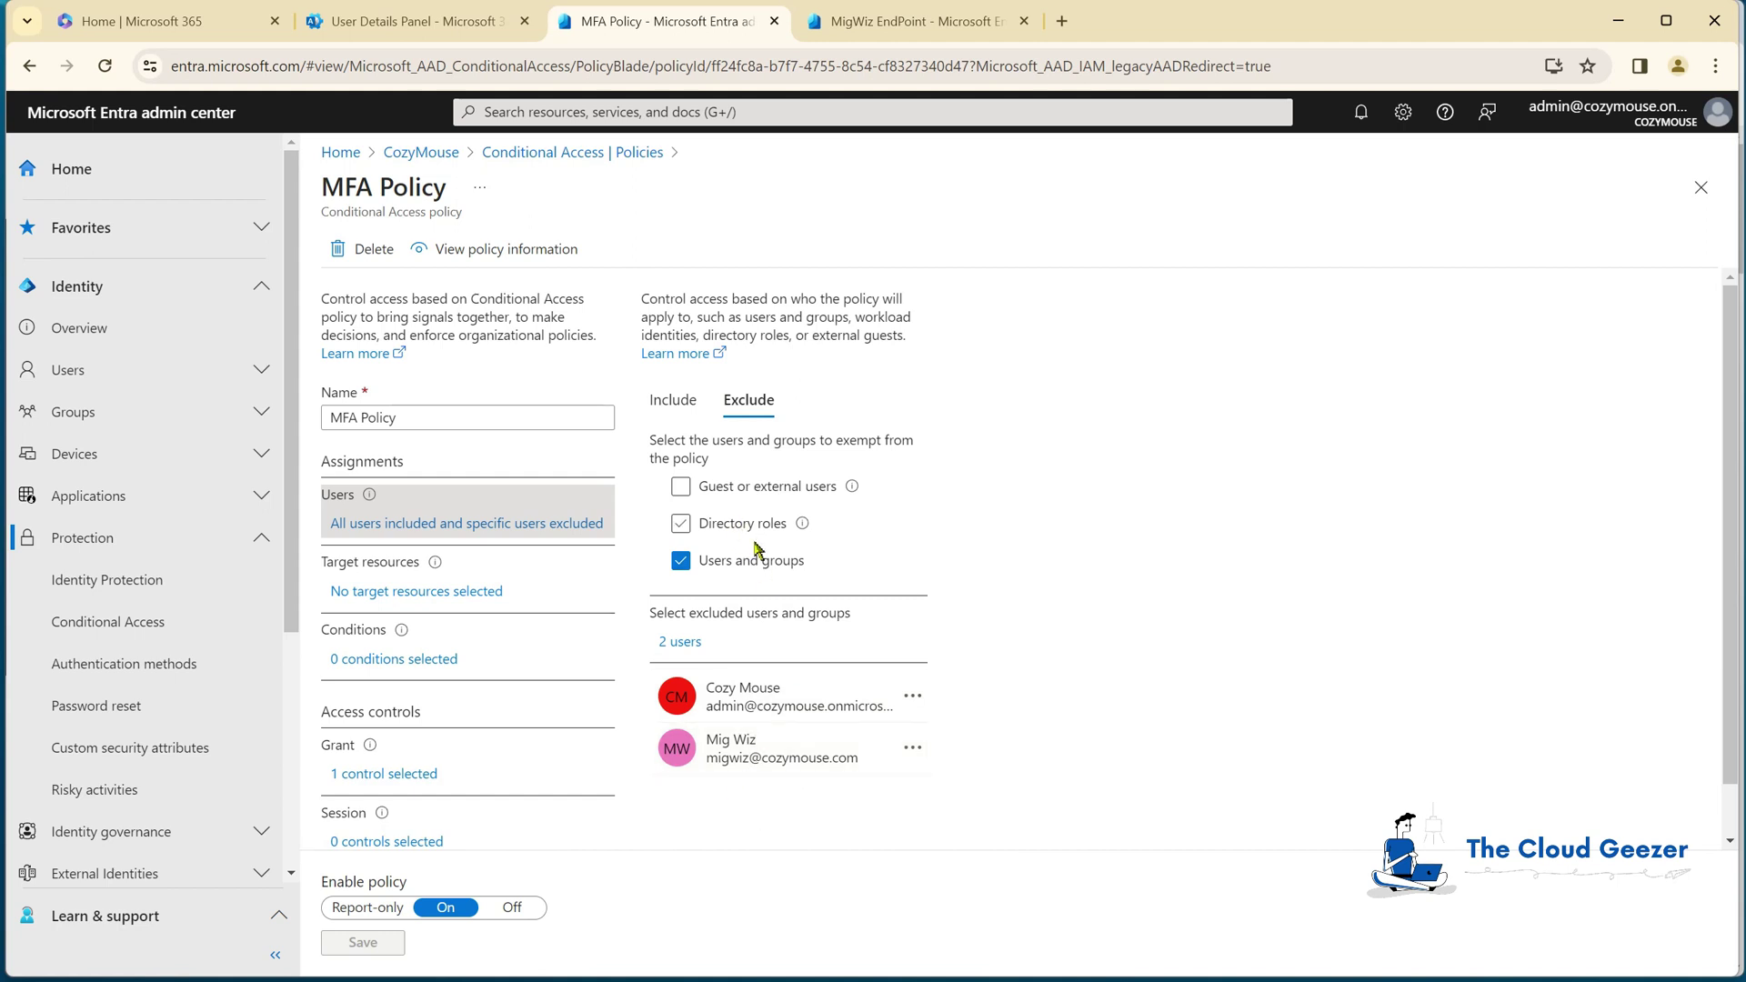
left_click(680, 642)
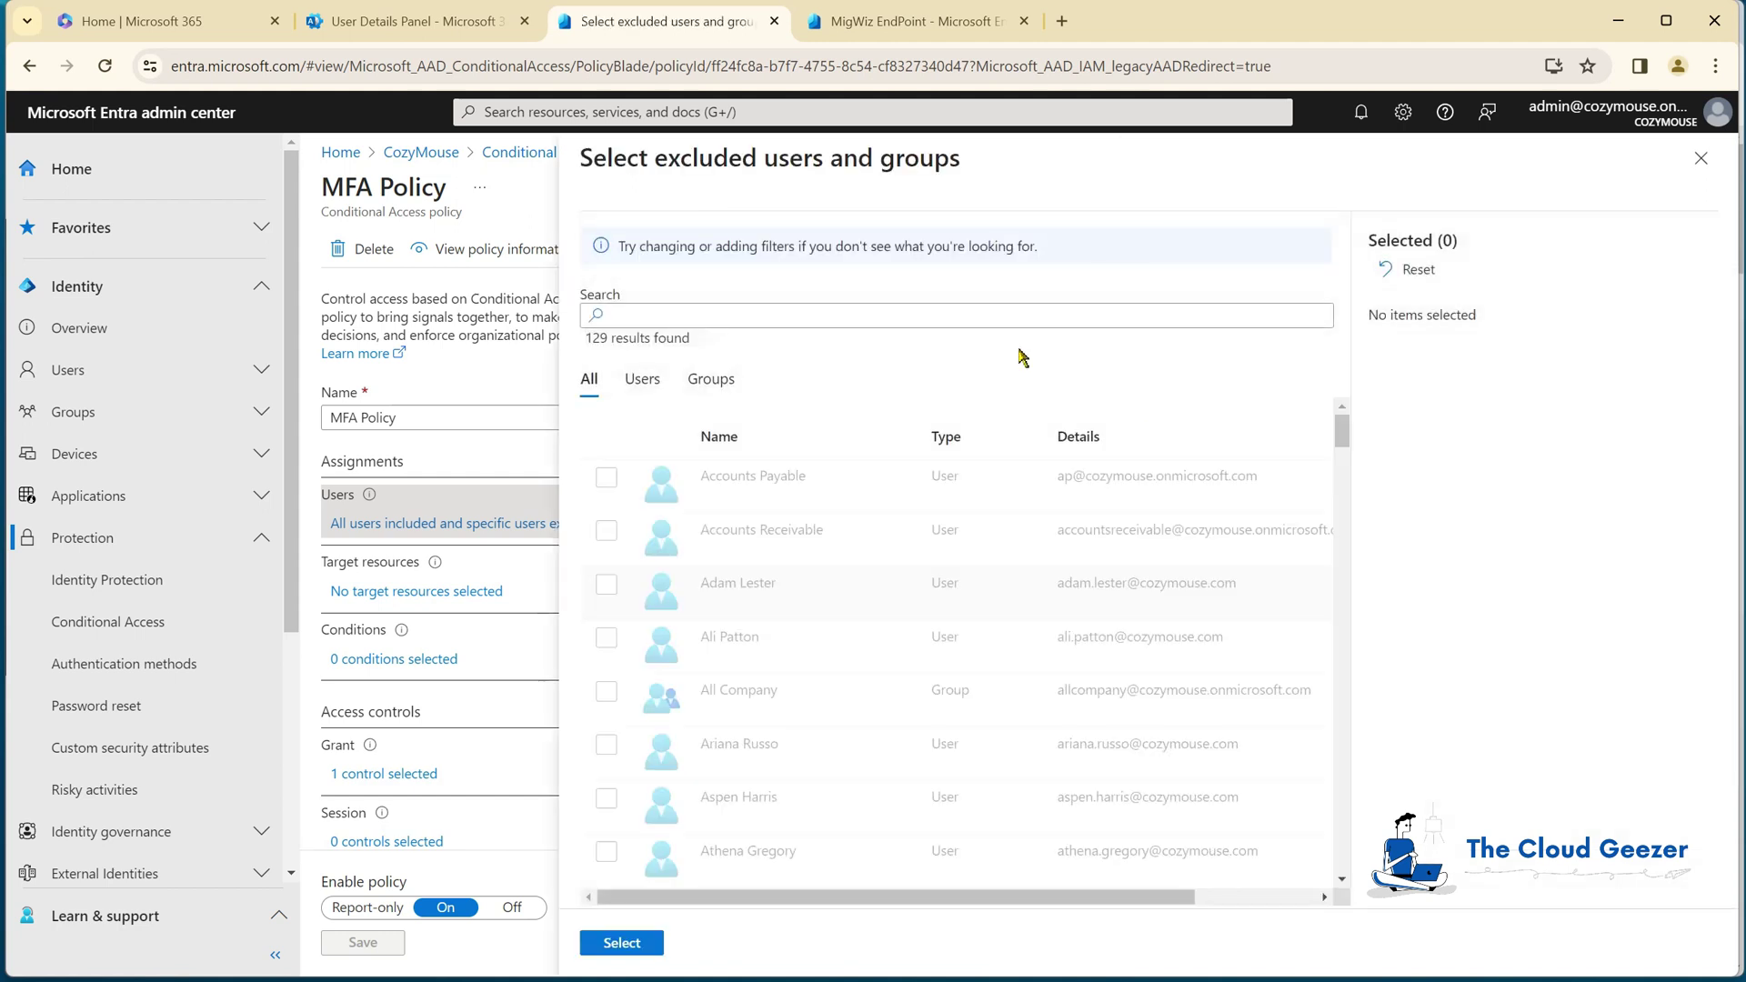
left_click(880, 316)
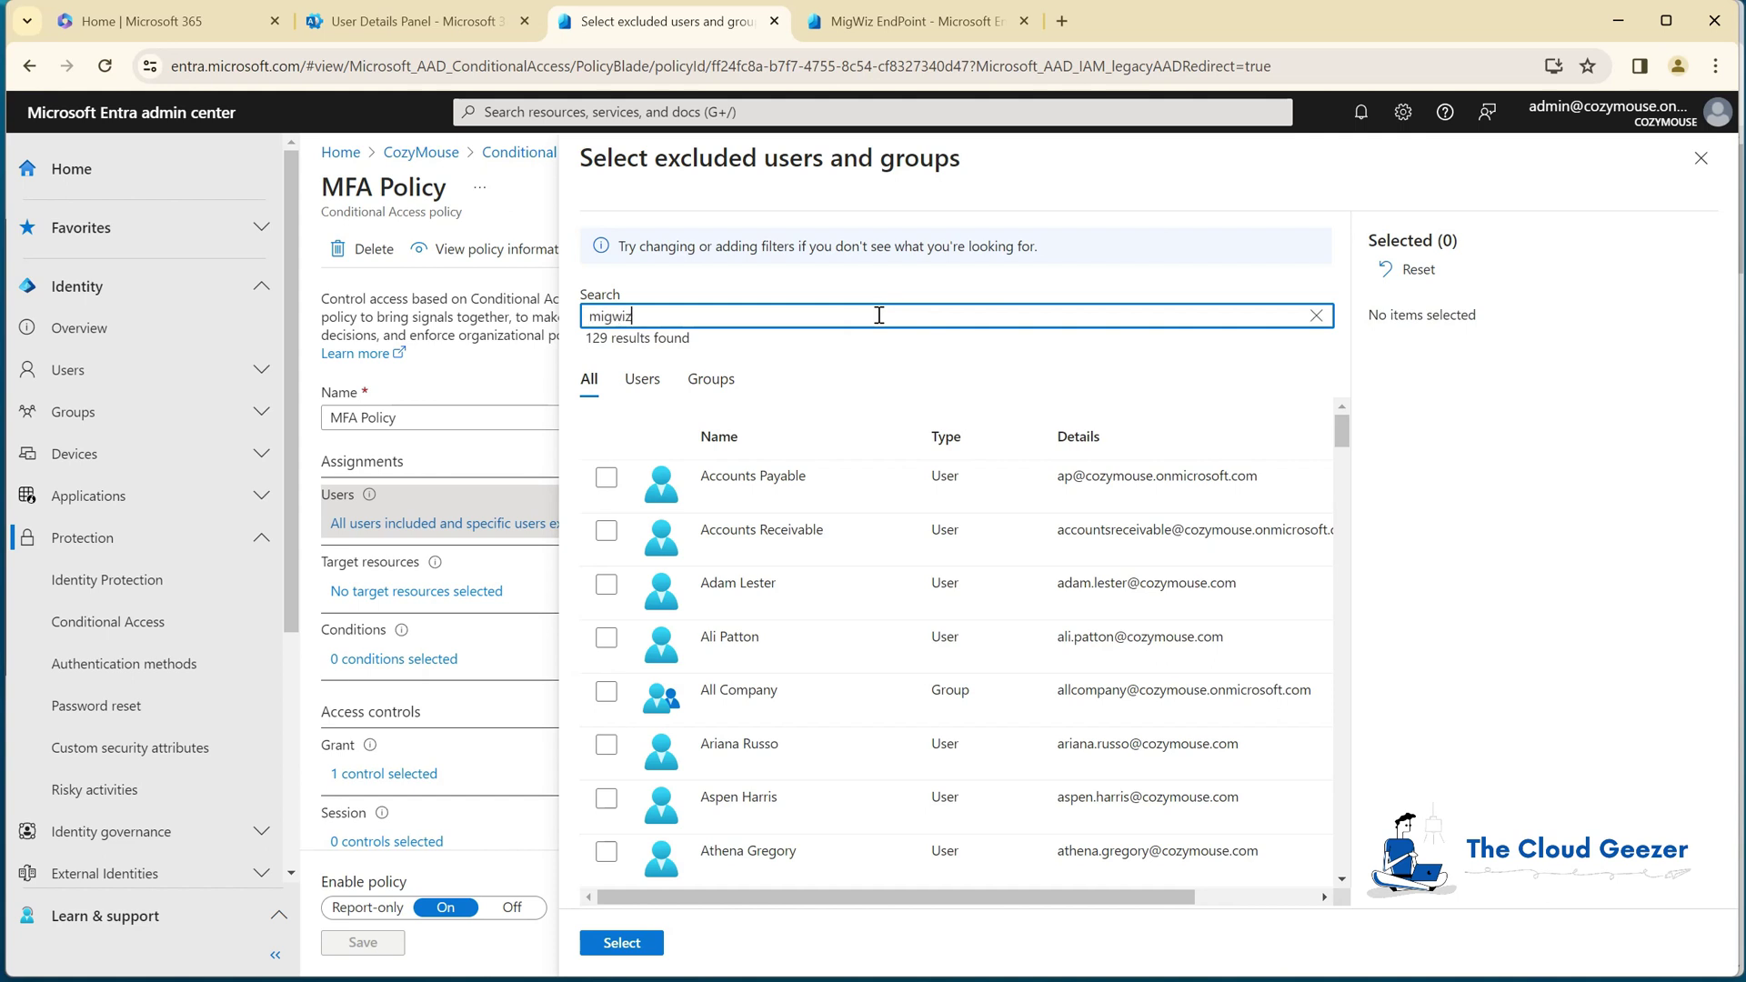
left_click(605, 476)
left_click(653, 948)
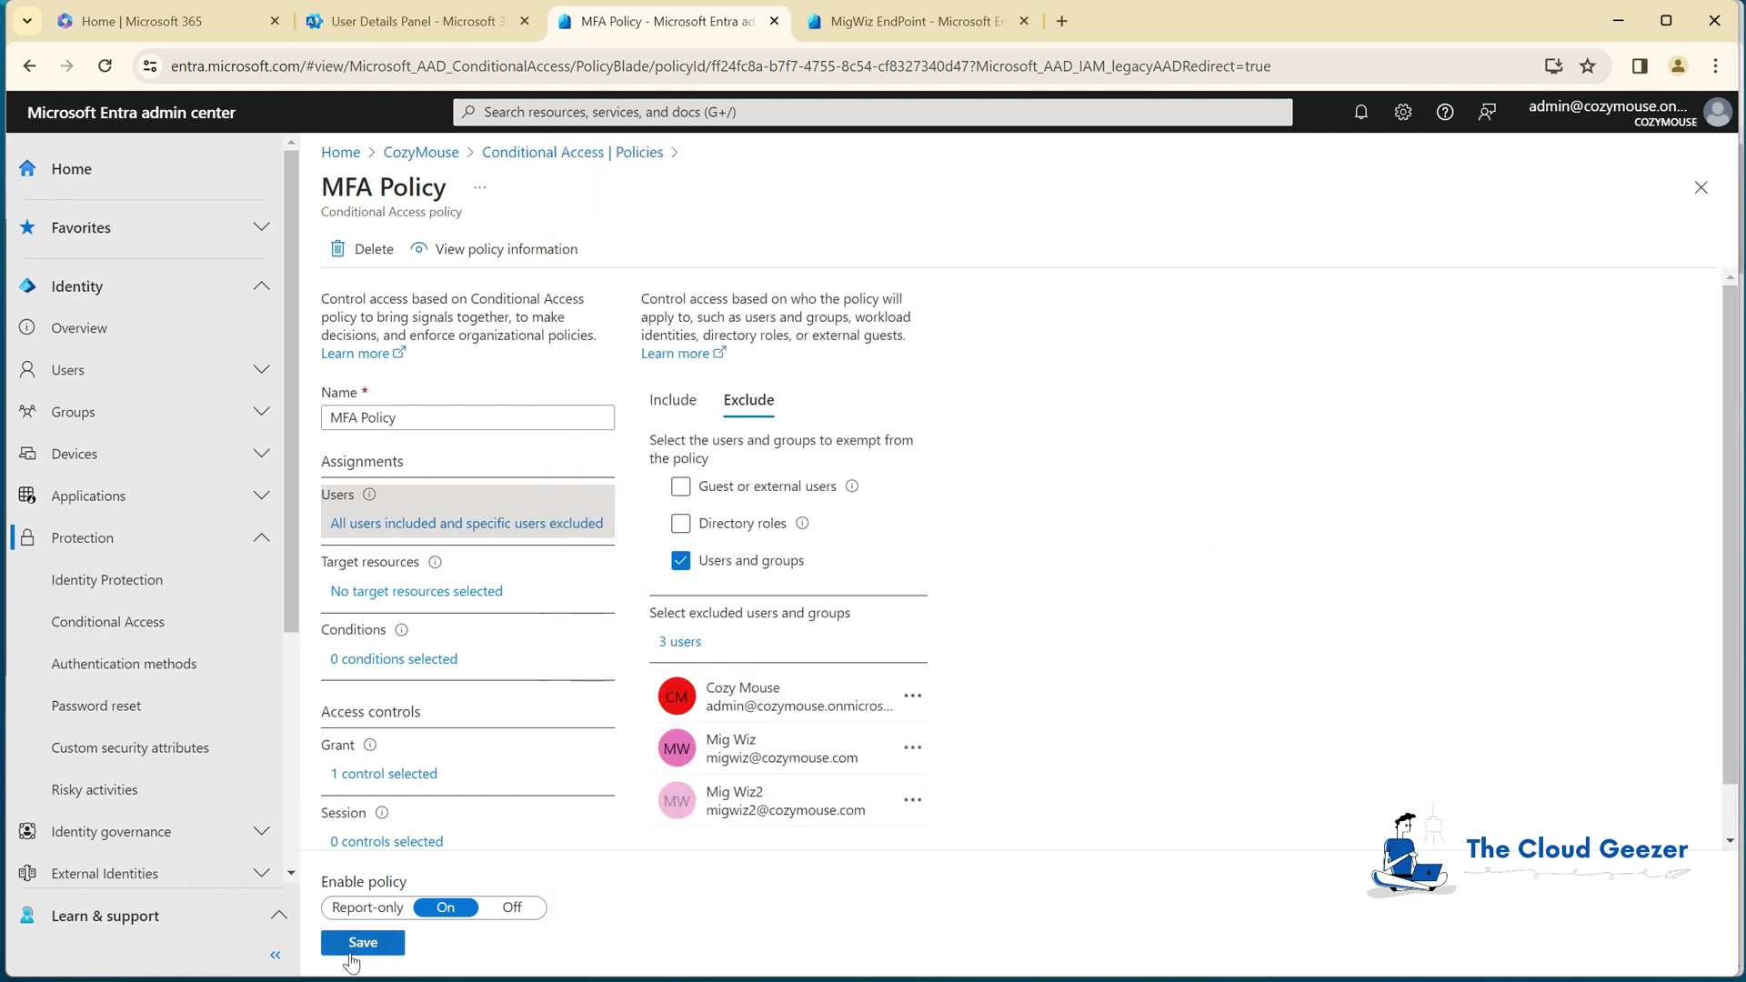
left_click(359, 944)
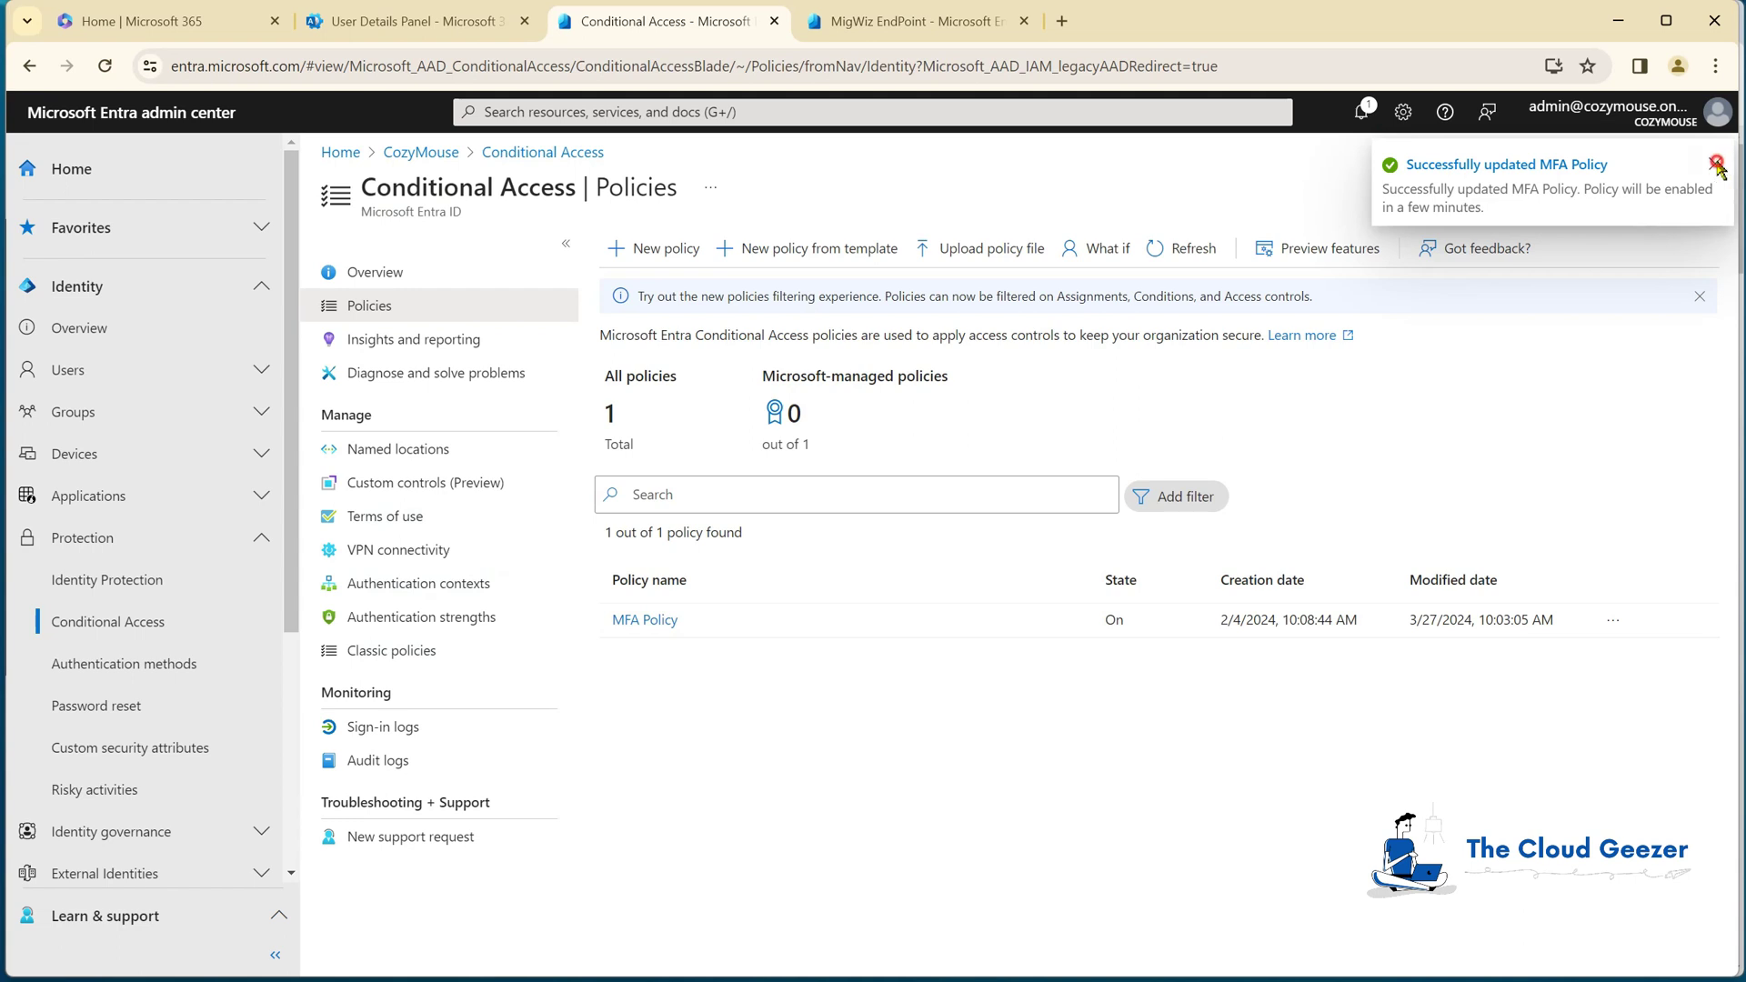
left_click(1715, 165)
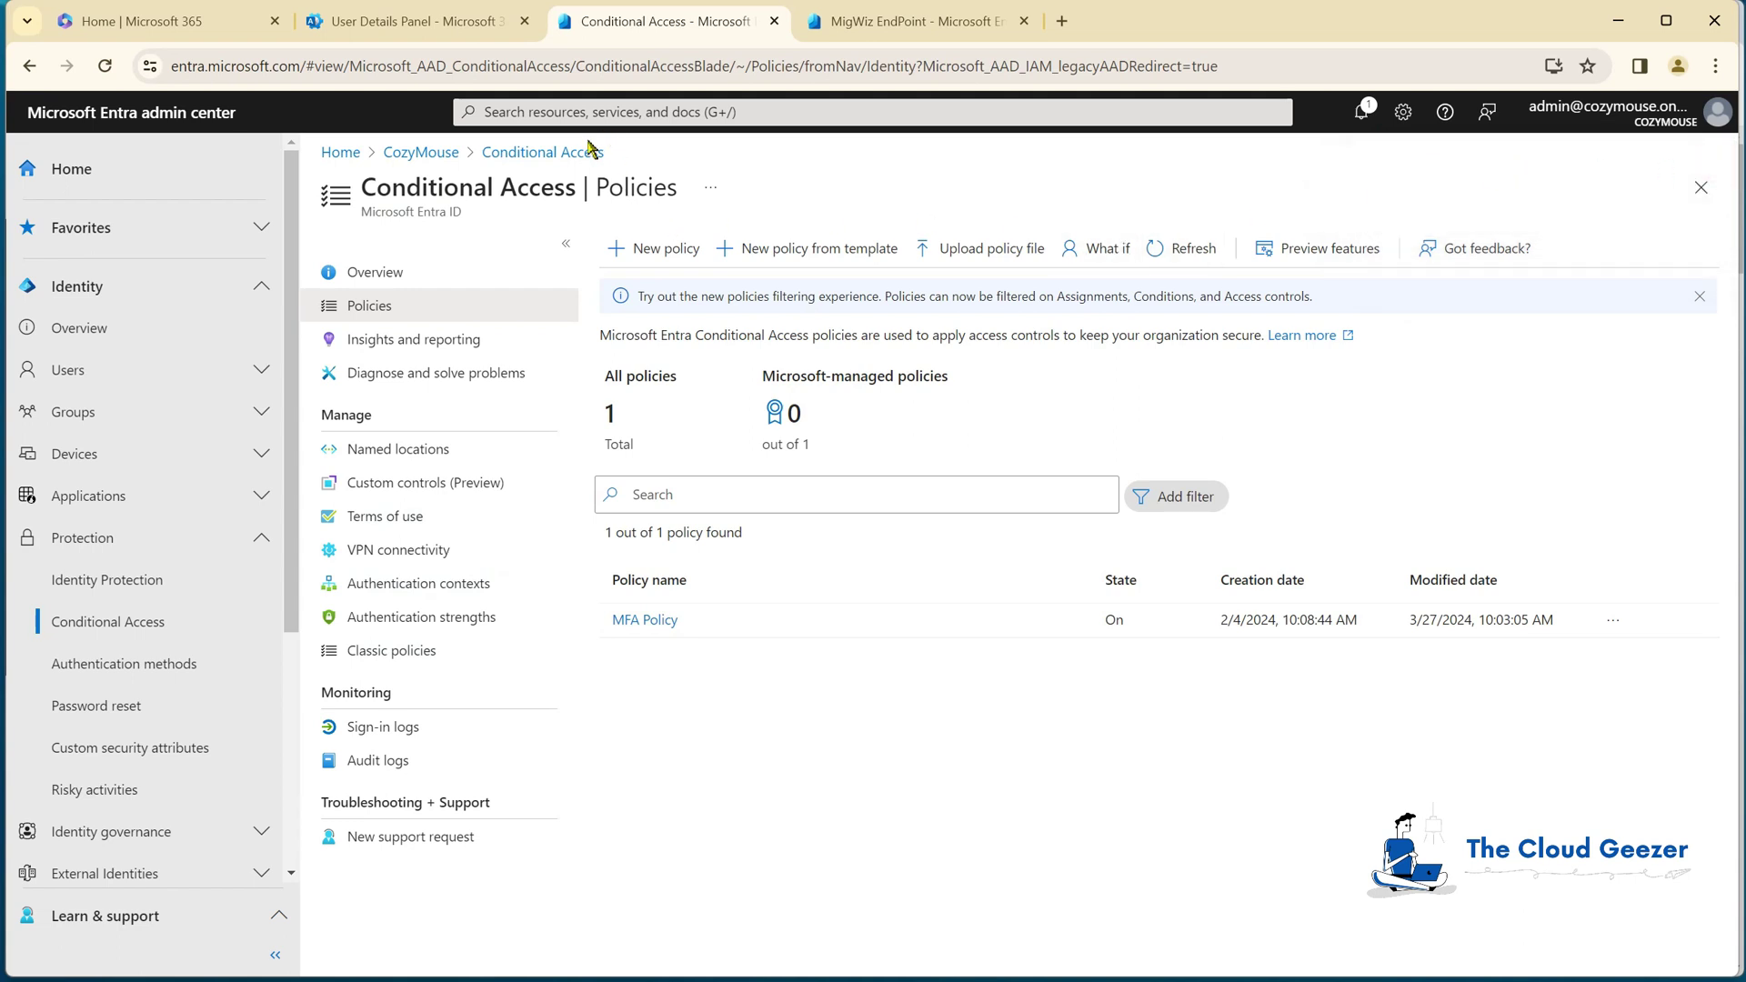
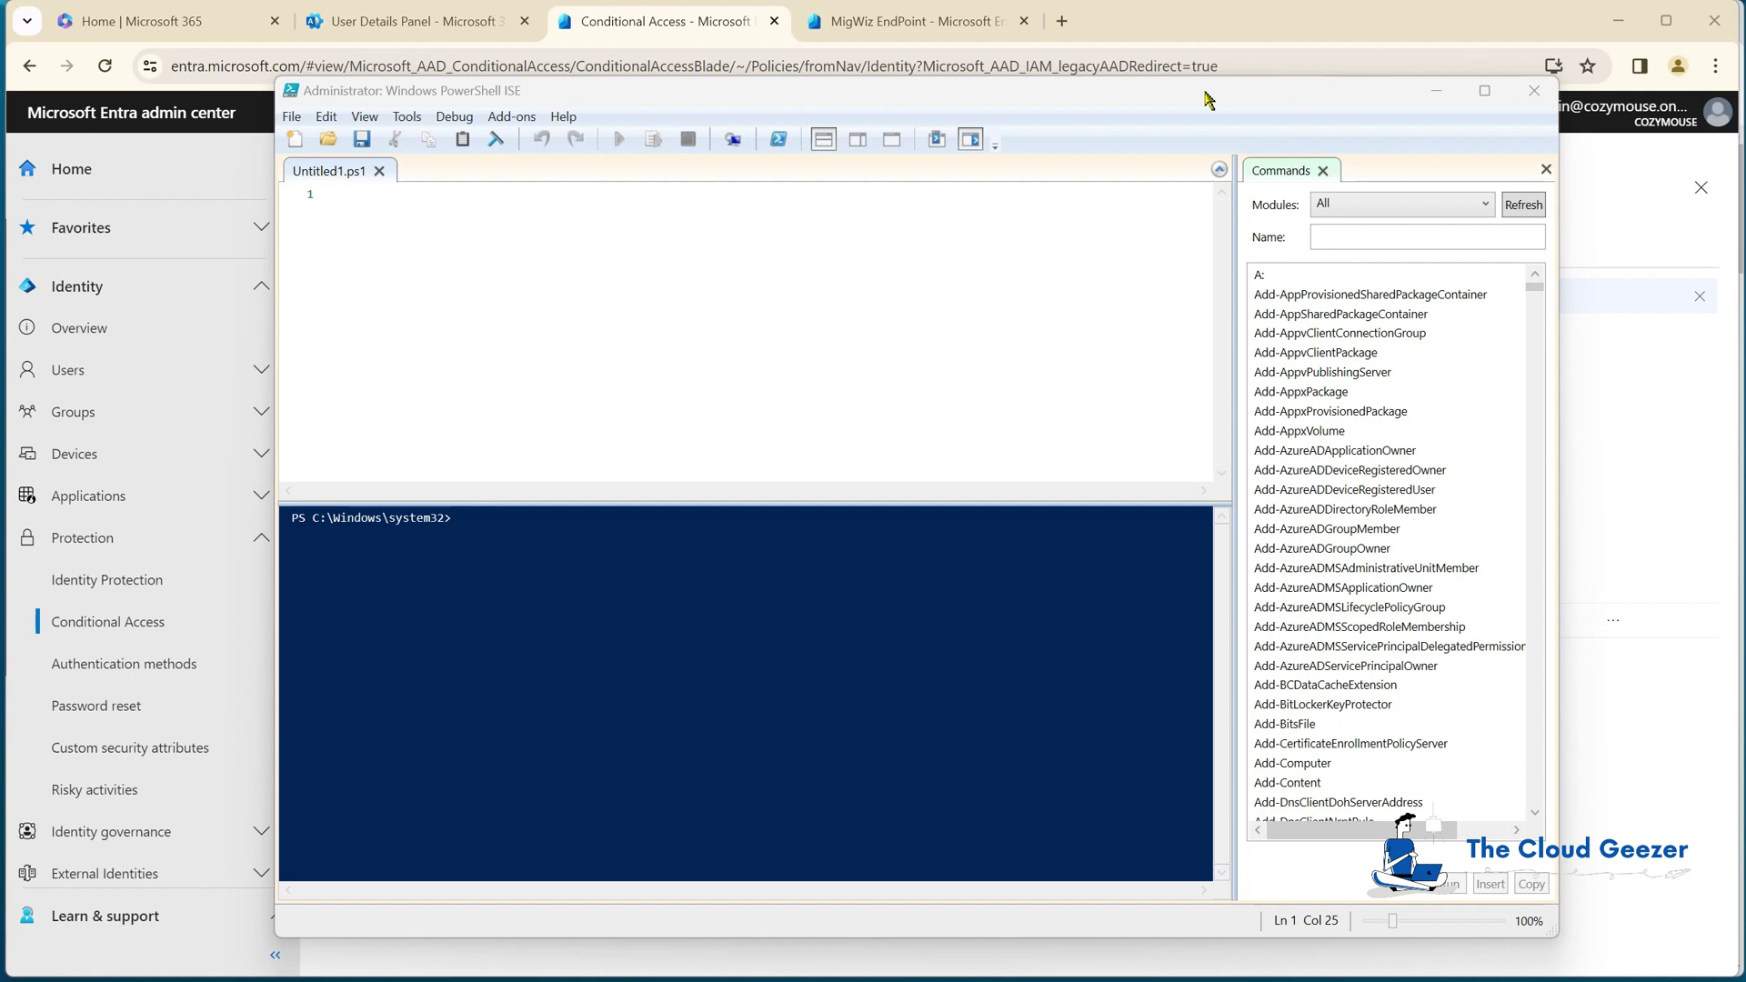
Step: Connect to Exchange Online by running Connect-ExchangeOnline in the PowerShell ISE console
left_click(693, 532)
type("co")
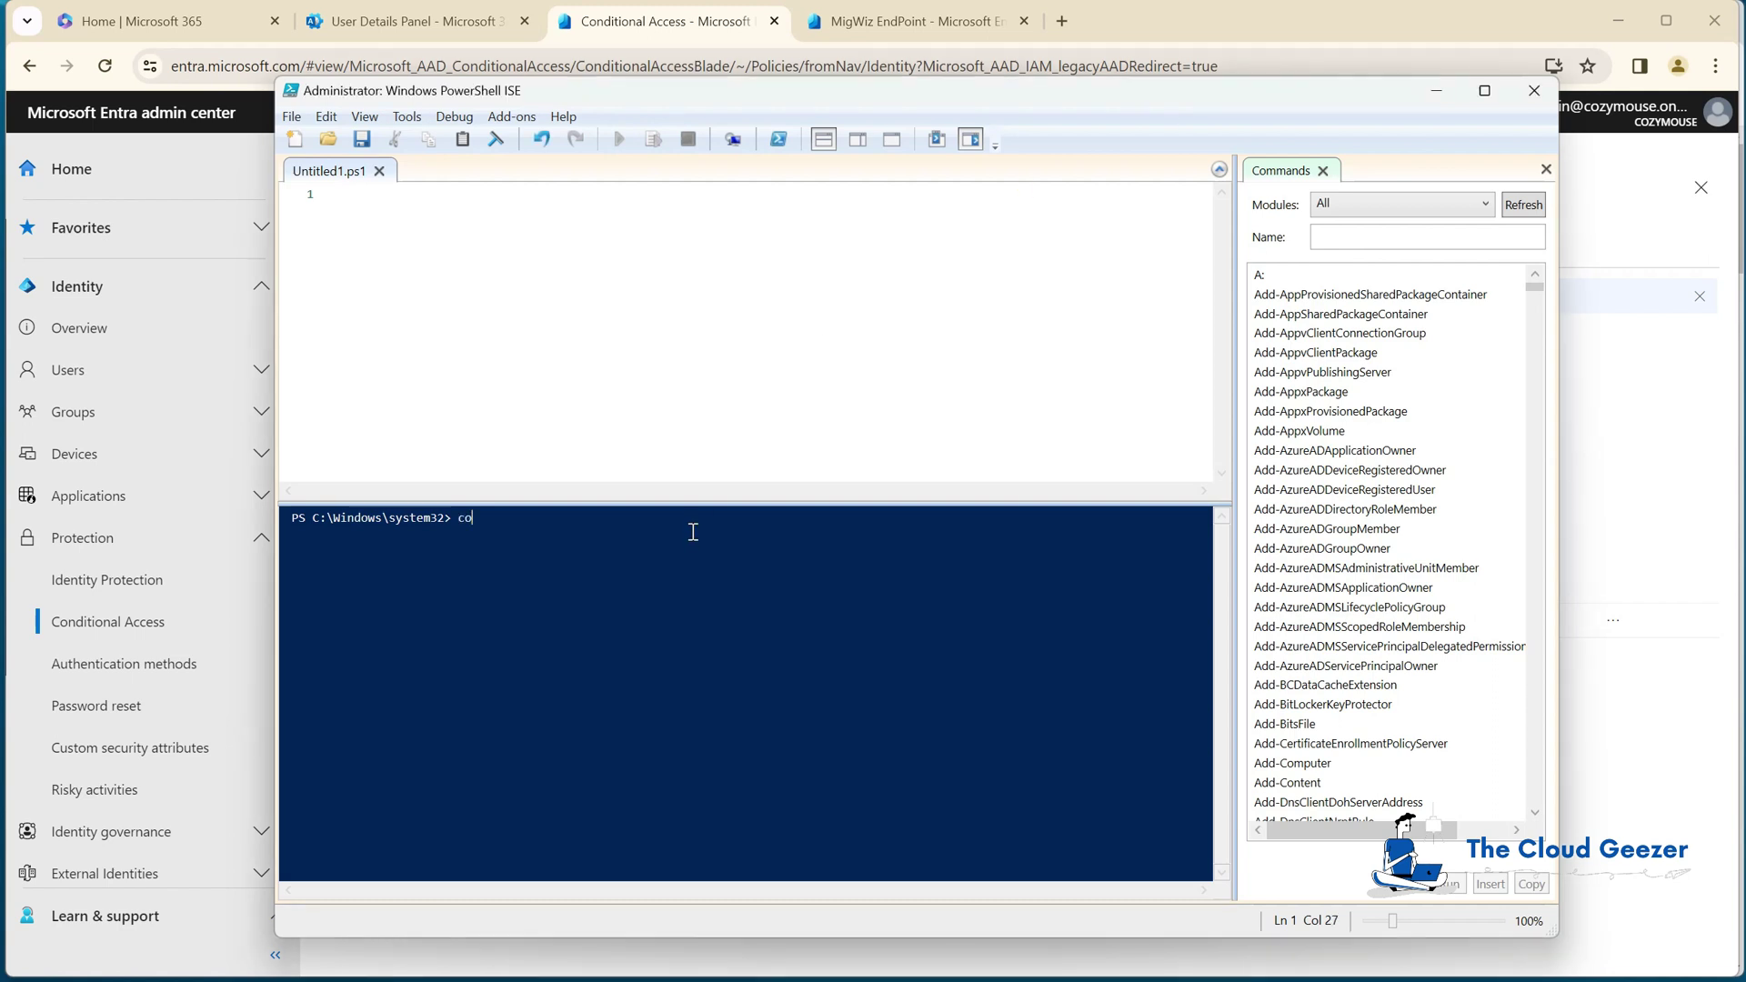
type("nnect-excha")
key("Tab")
key("Return")
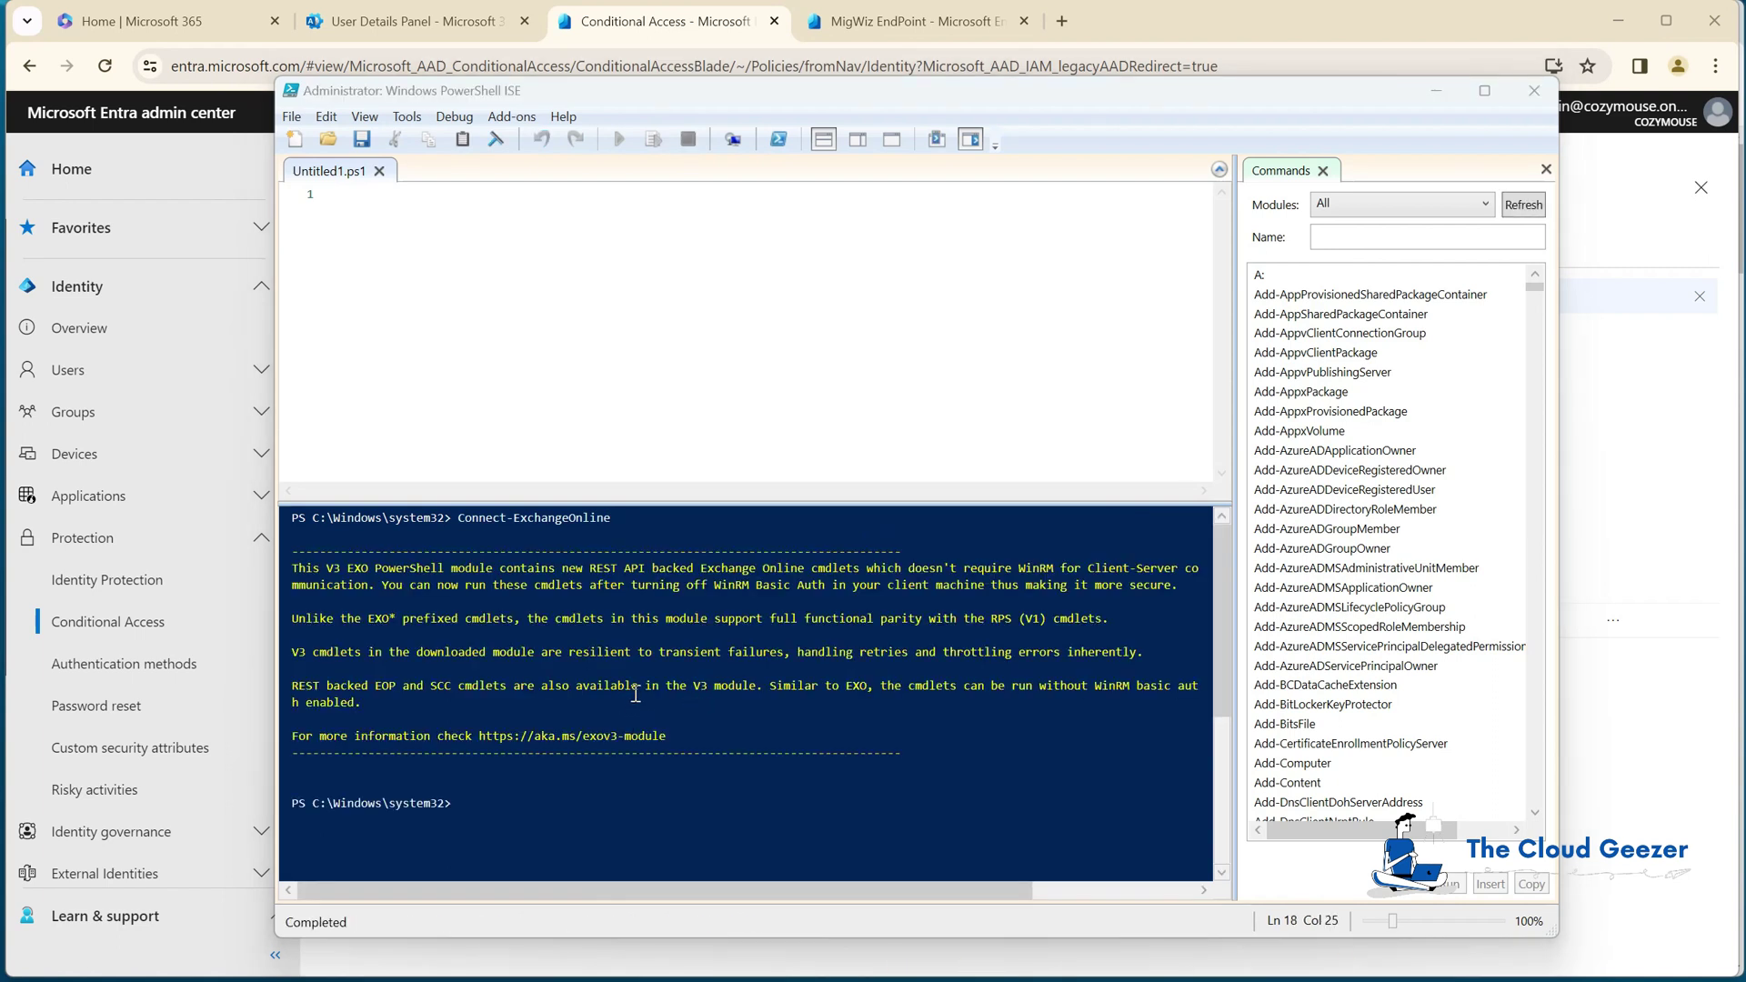
Step: Run New-ManagementRoleAssignment granting ApplicationImpersonation to the migration account's e-mail address
left_click(552, 809)
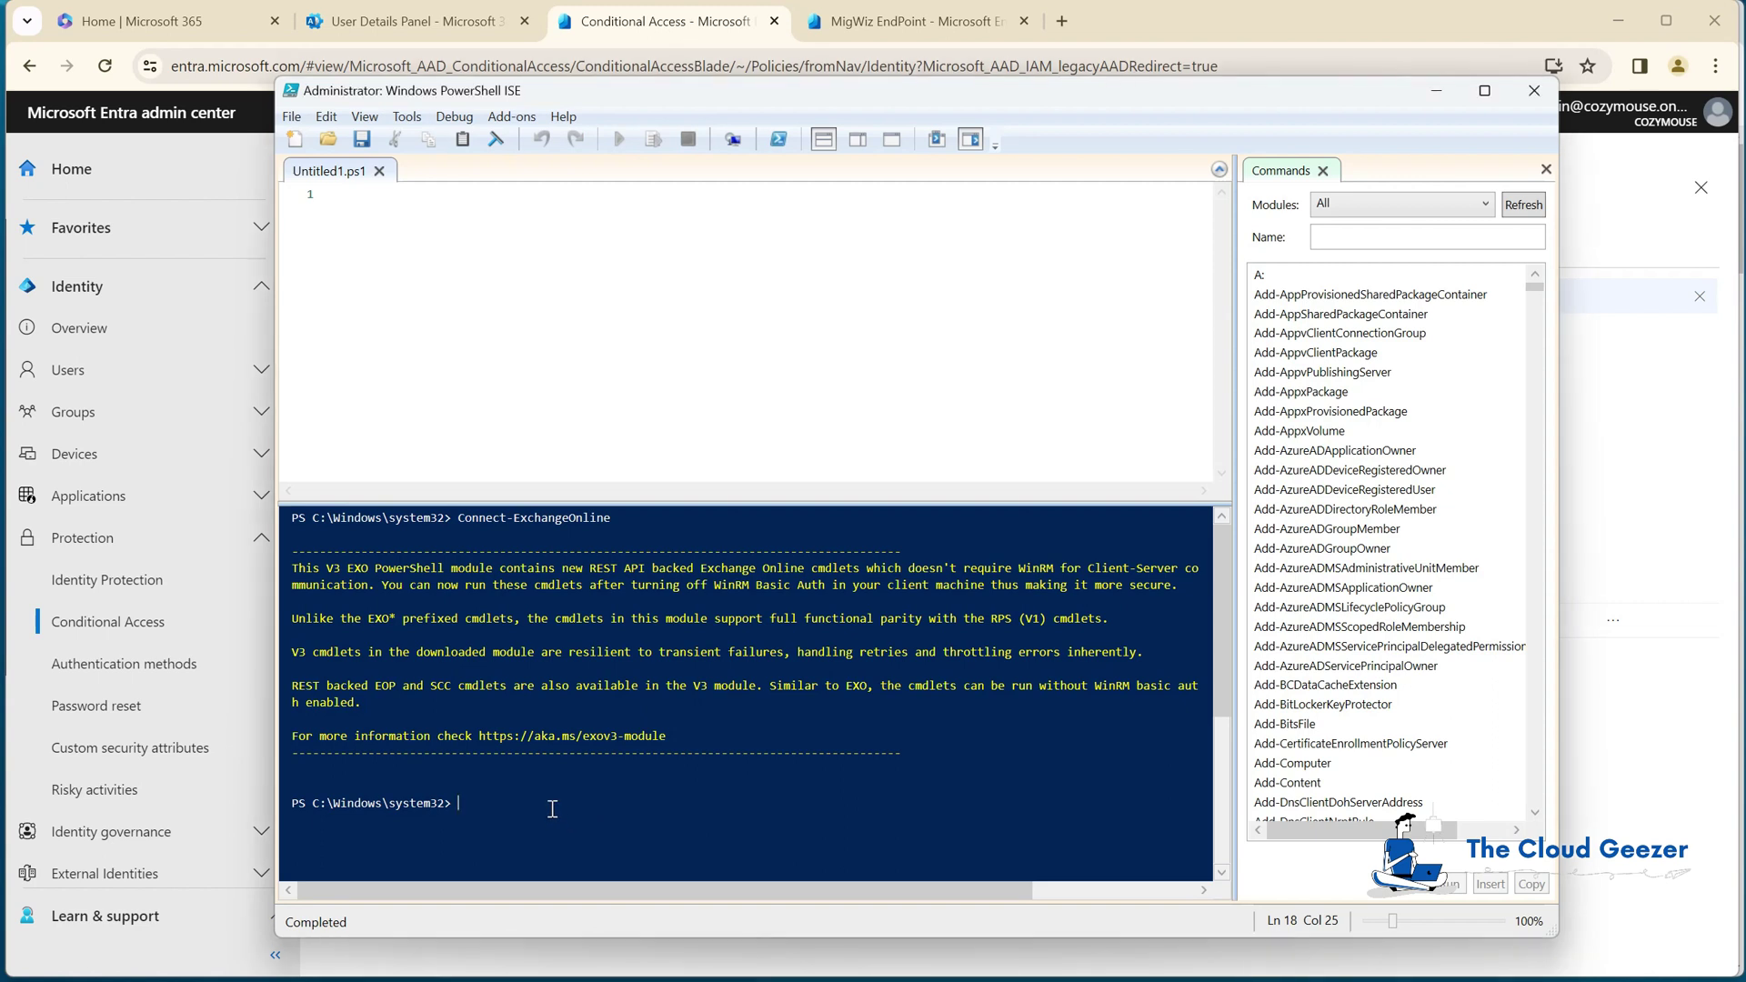
type("new-mang")
key("Tab")
key("Tab")
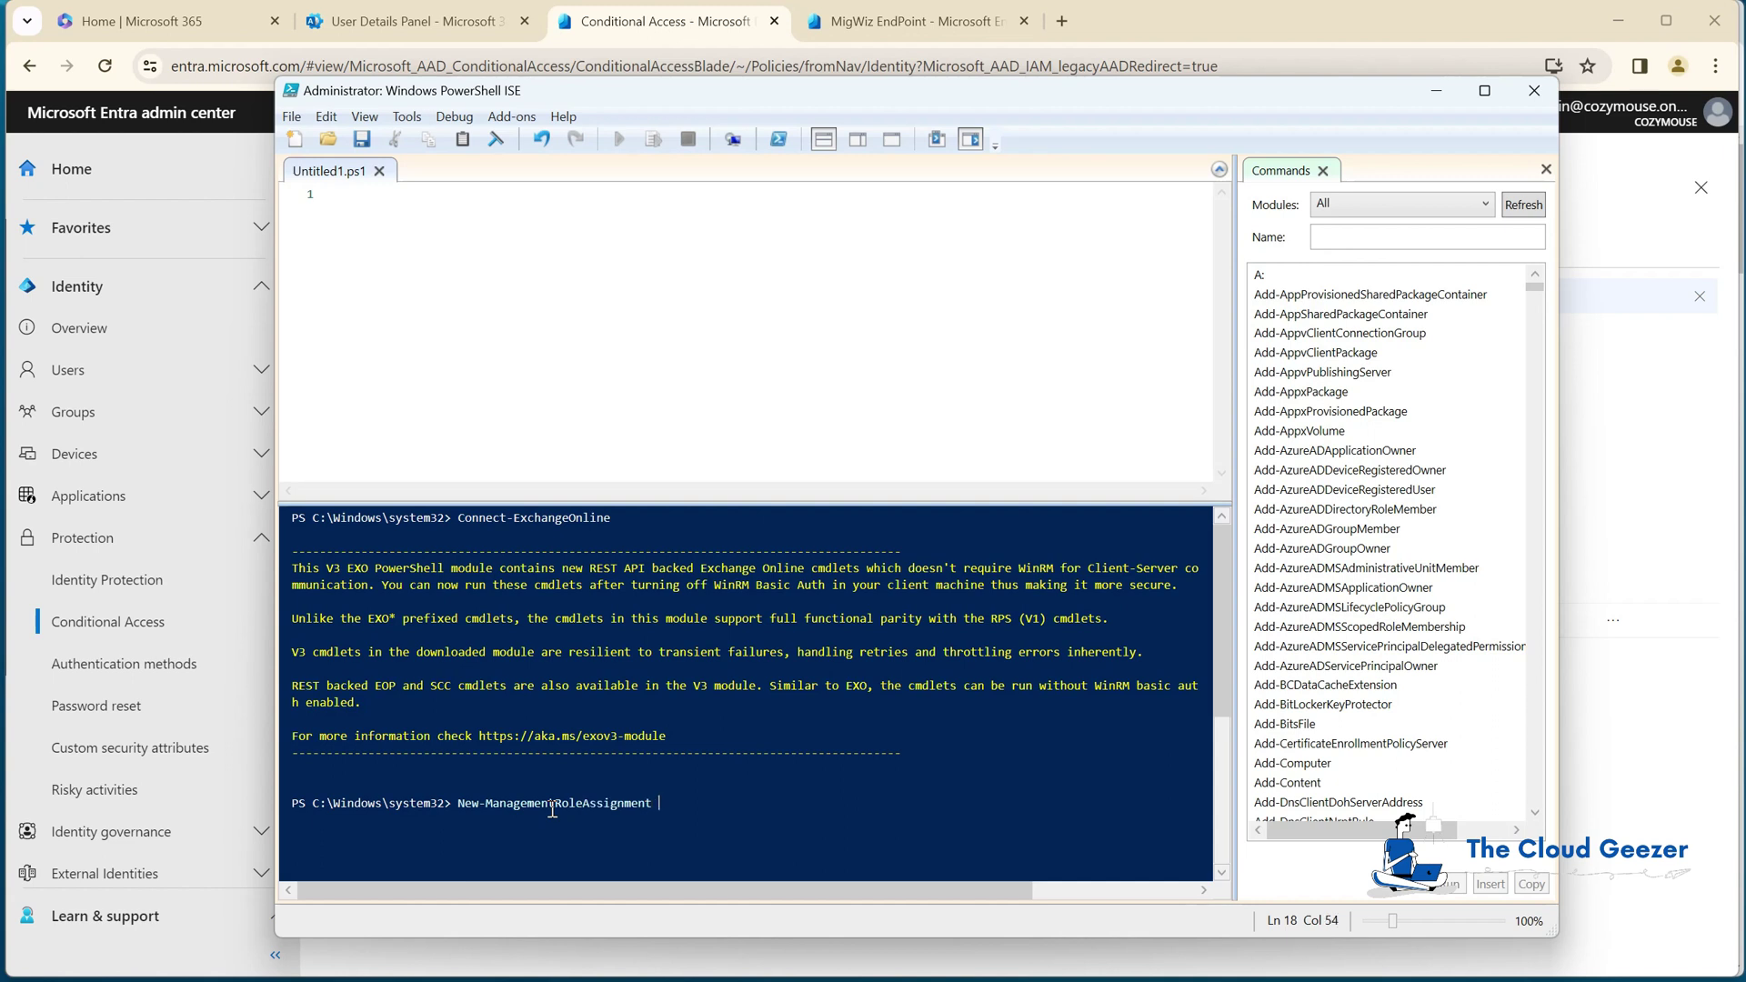
type("-r")
key("Tab")
key("Tab")
type("\"ApplicationImpersona")
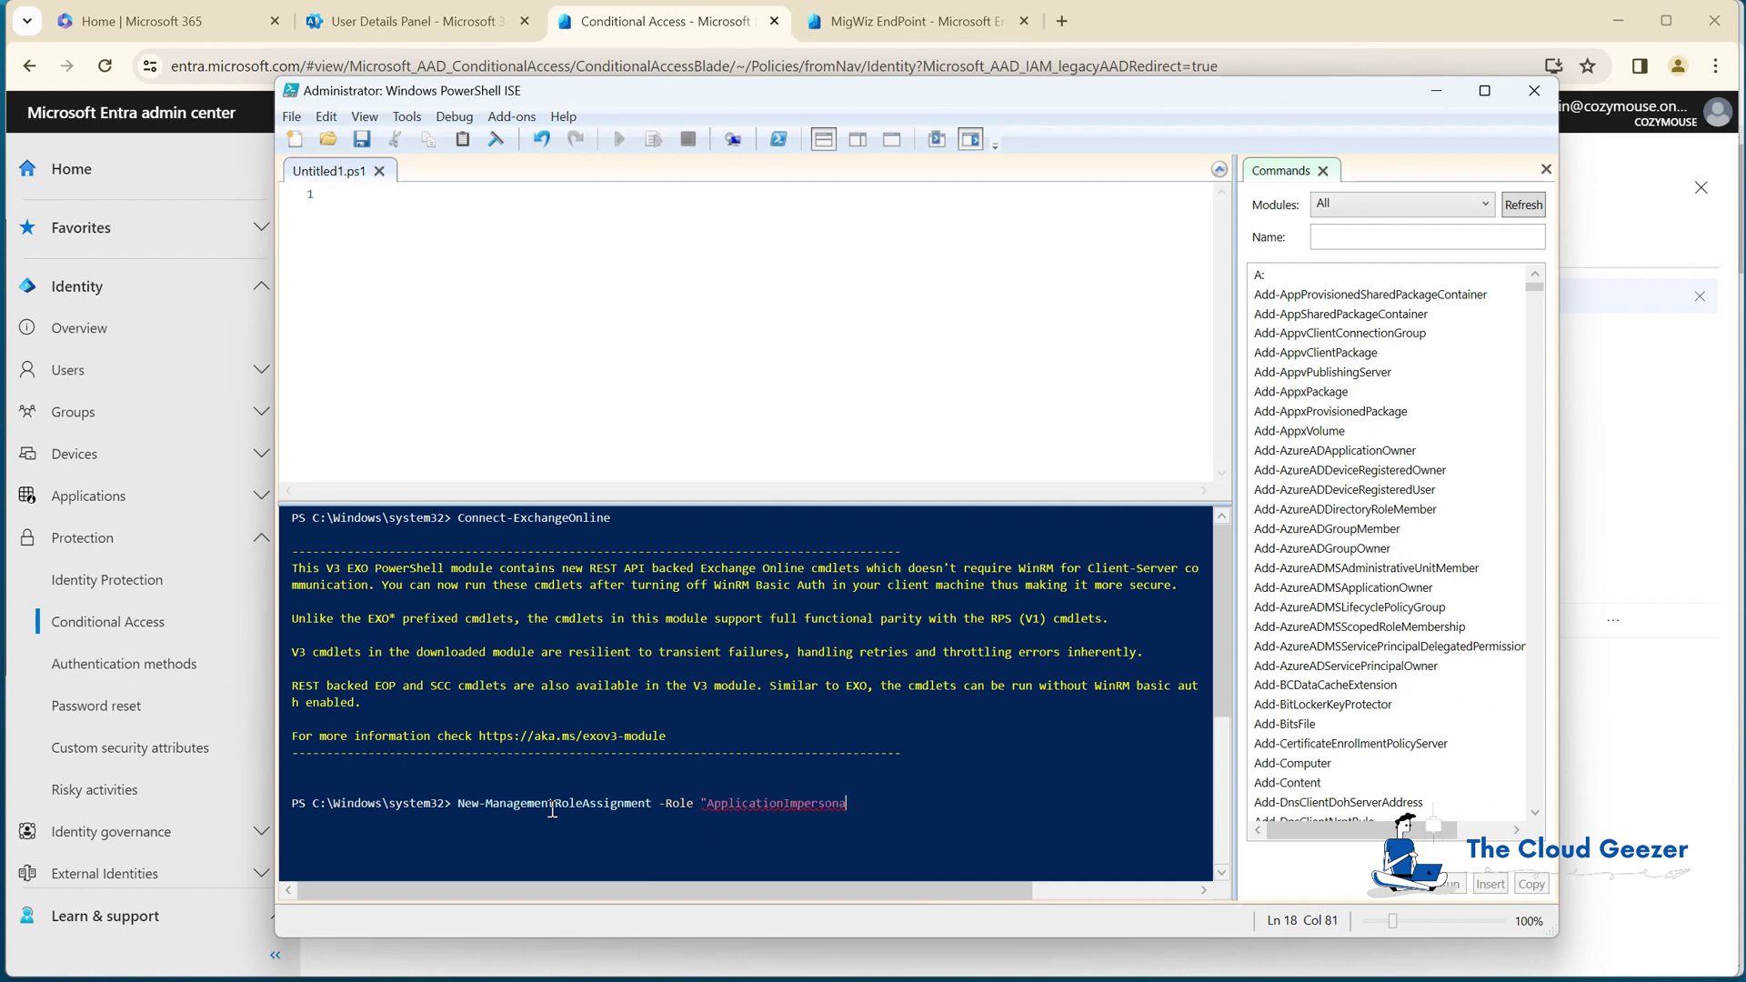
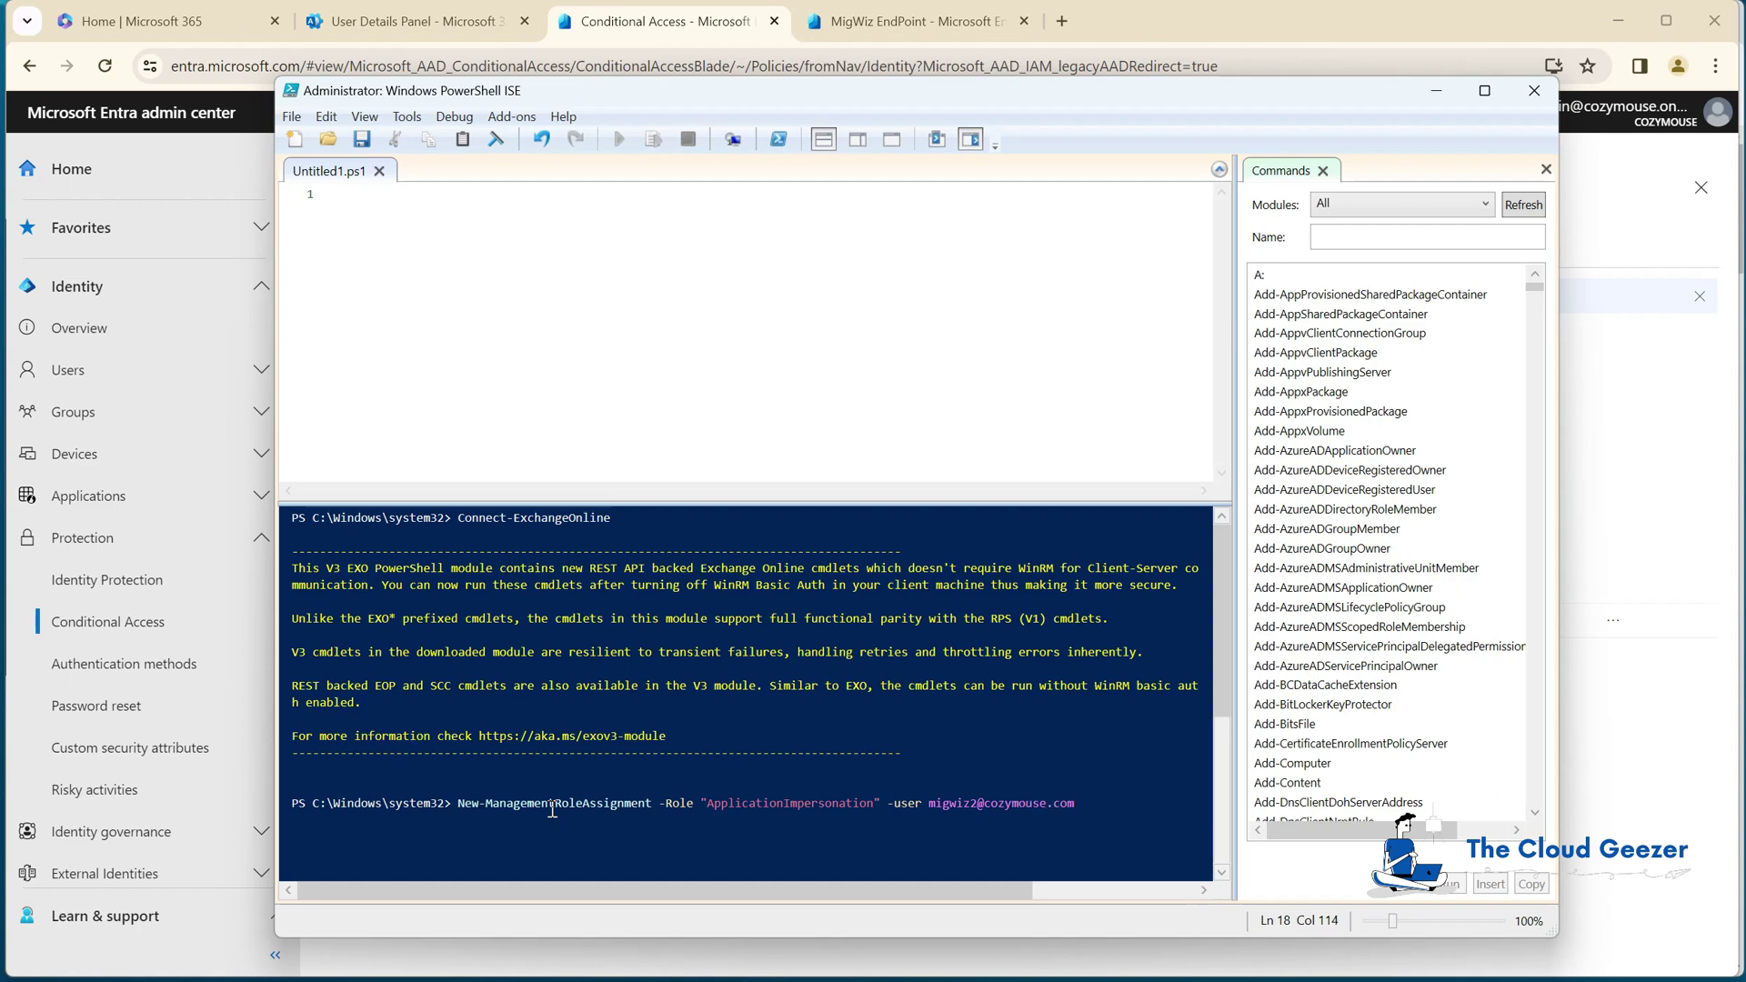
key("Return")
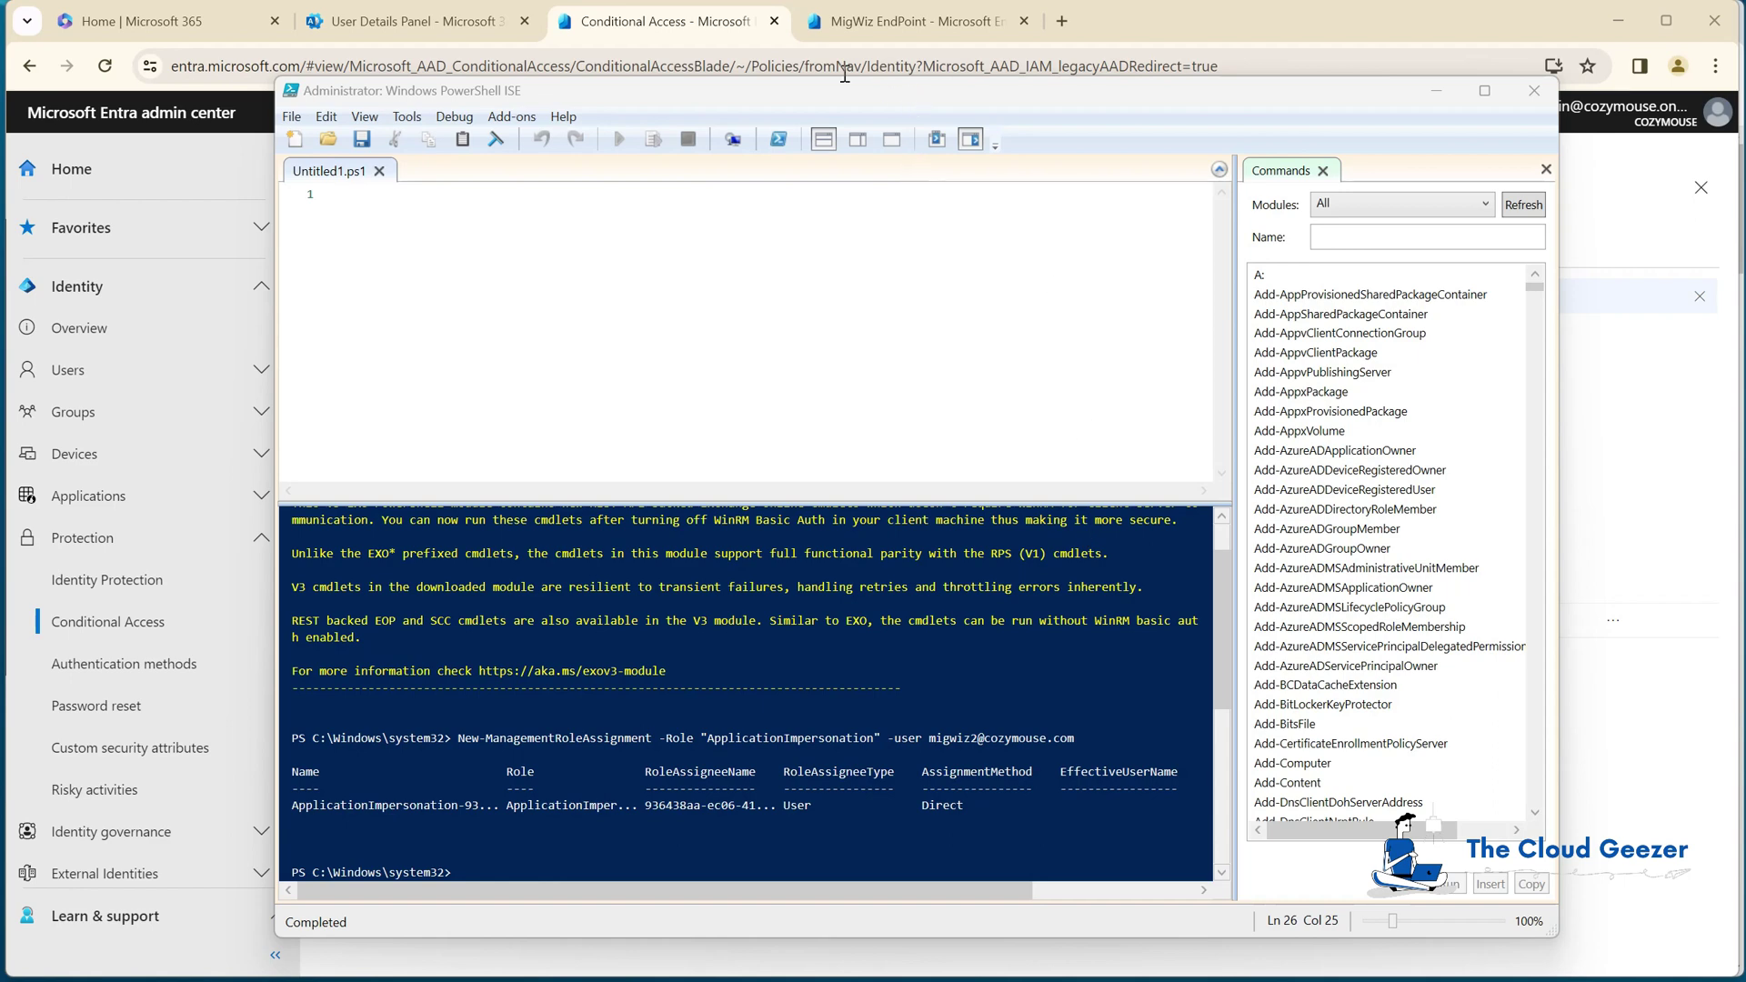
left_click(934, 27)
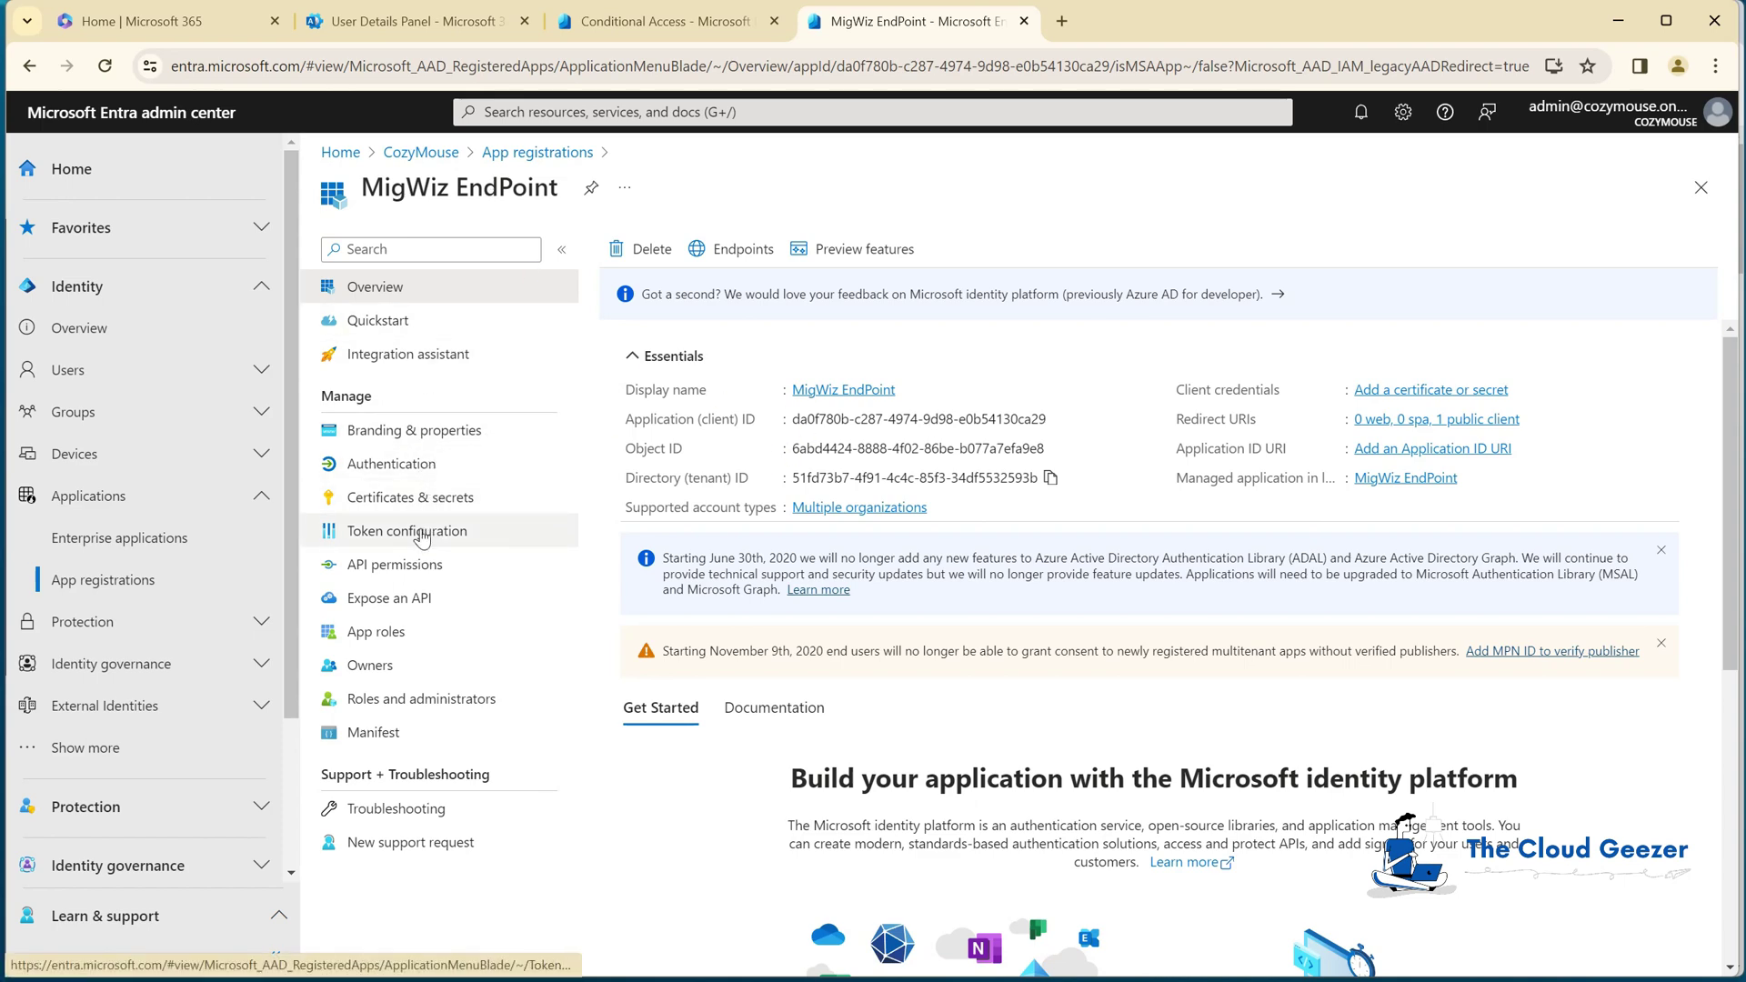
Step: Review the MigWiz EndPoint redirect URIs, leaving them unchanged, then show its API permissions
left_click(389, 464)
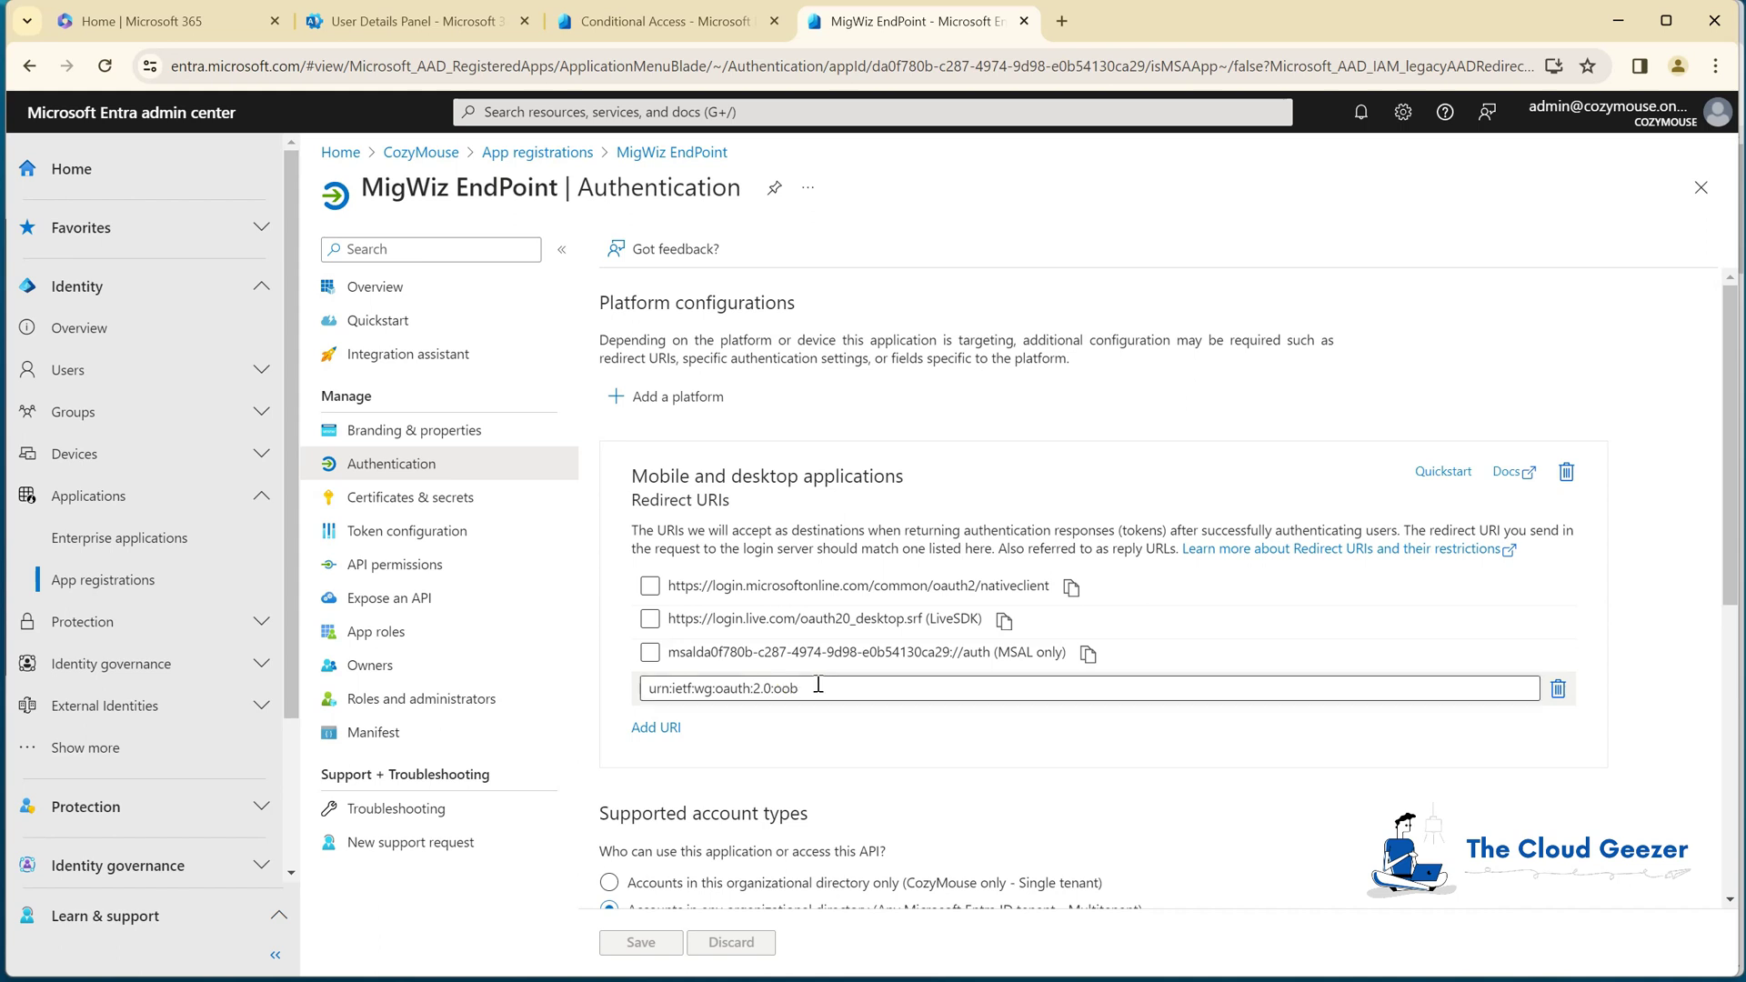
left_click(744, 659)
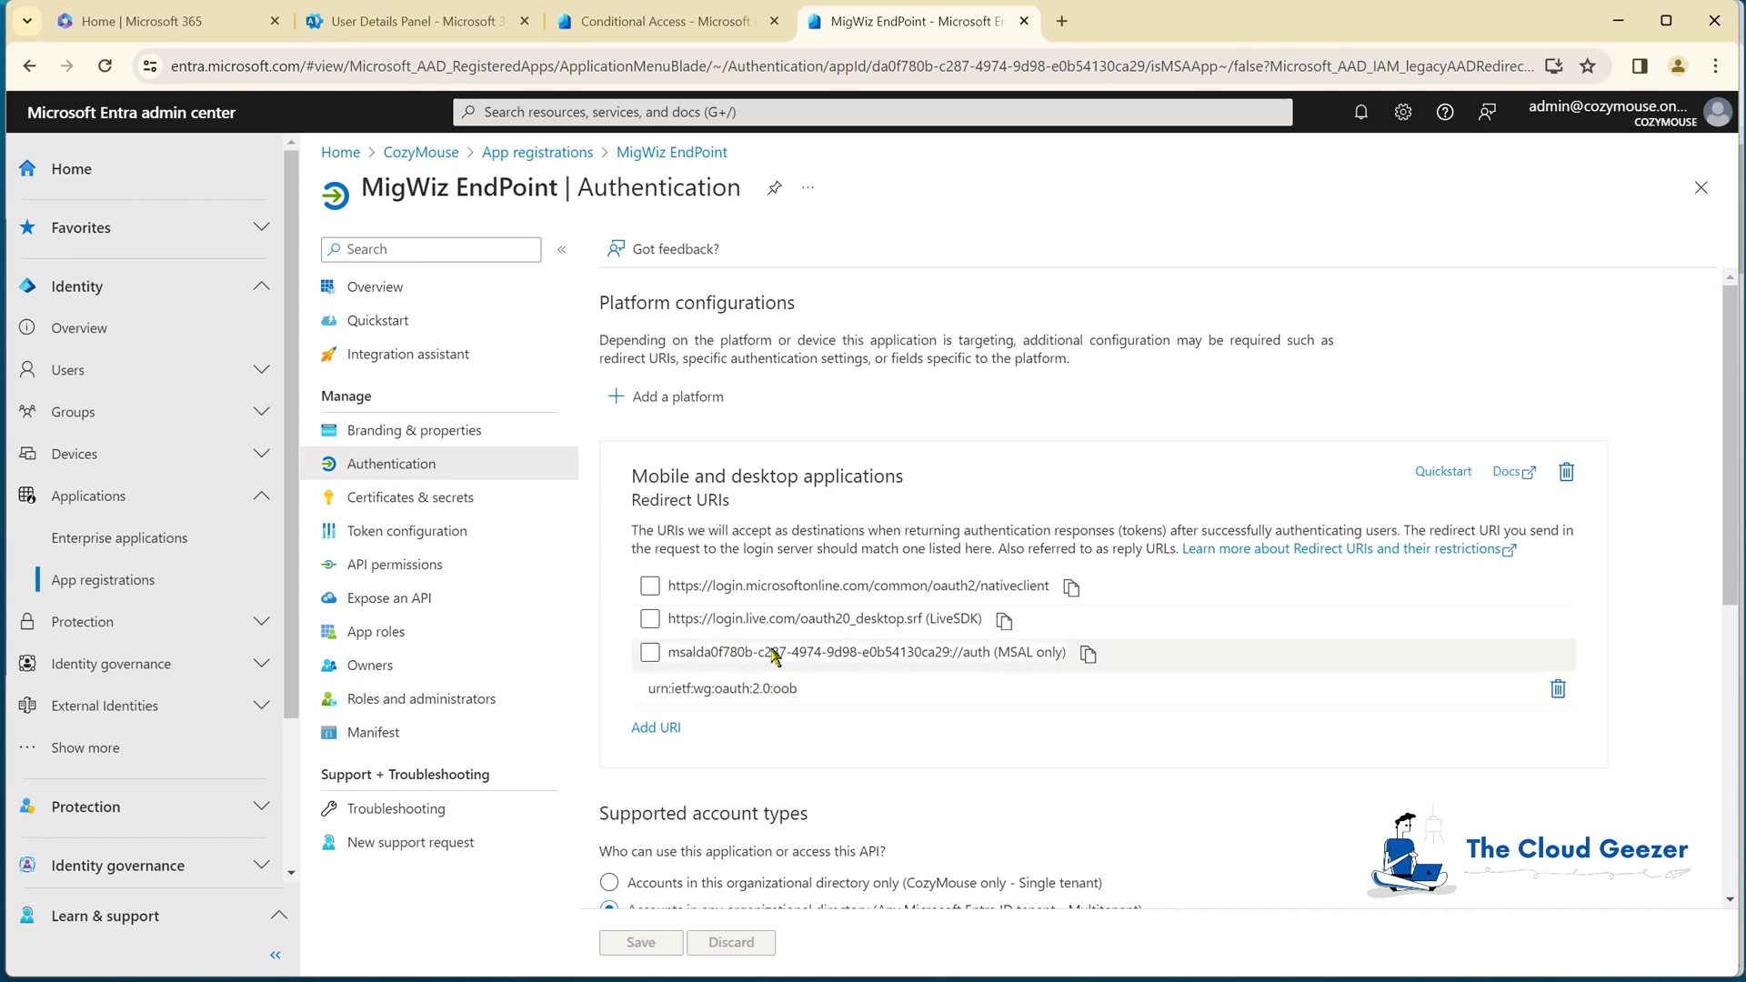
left_click(755, 651)
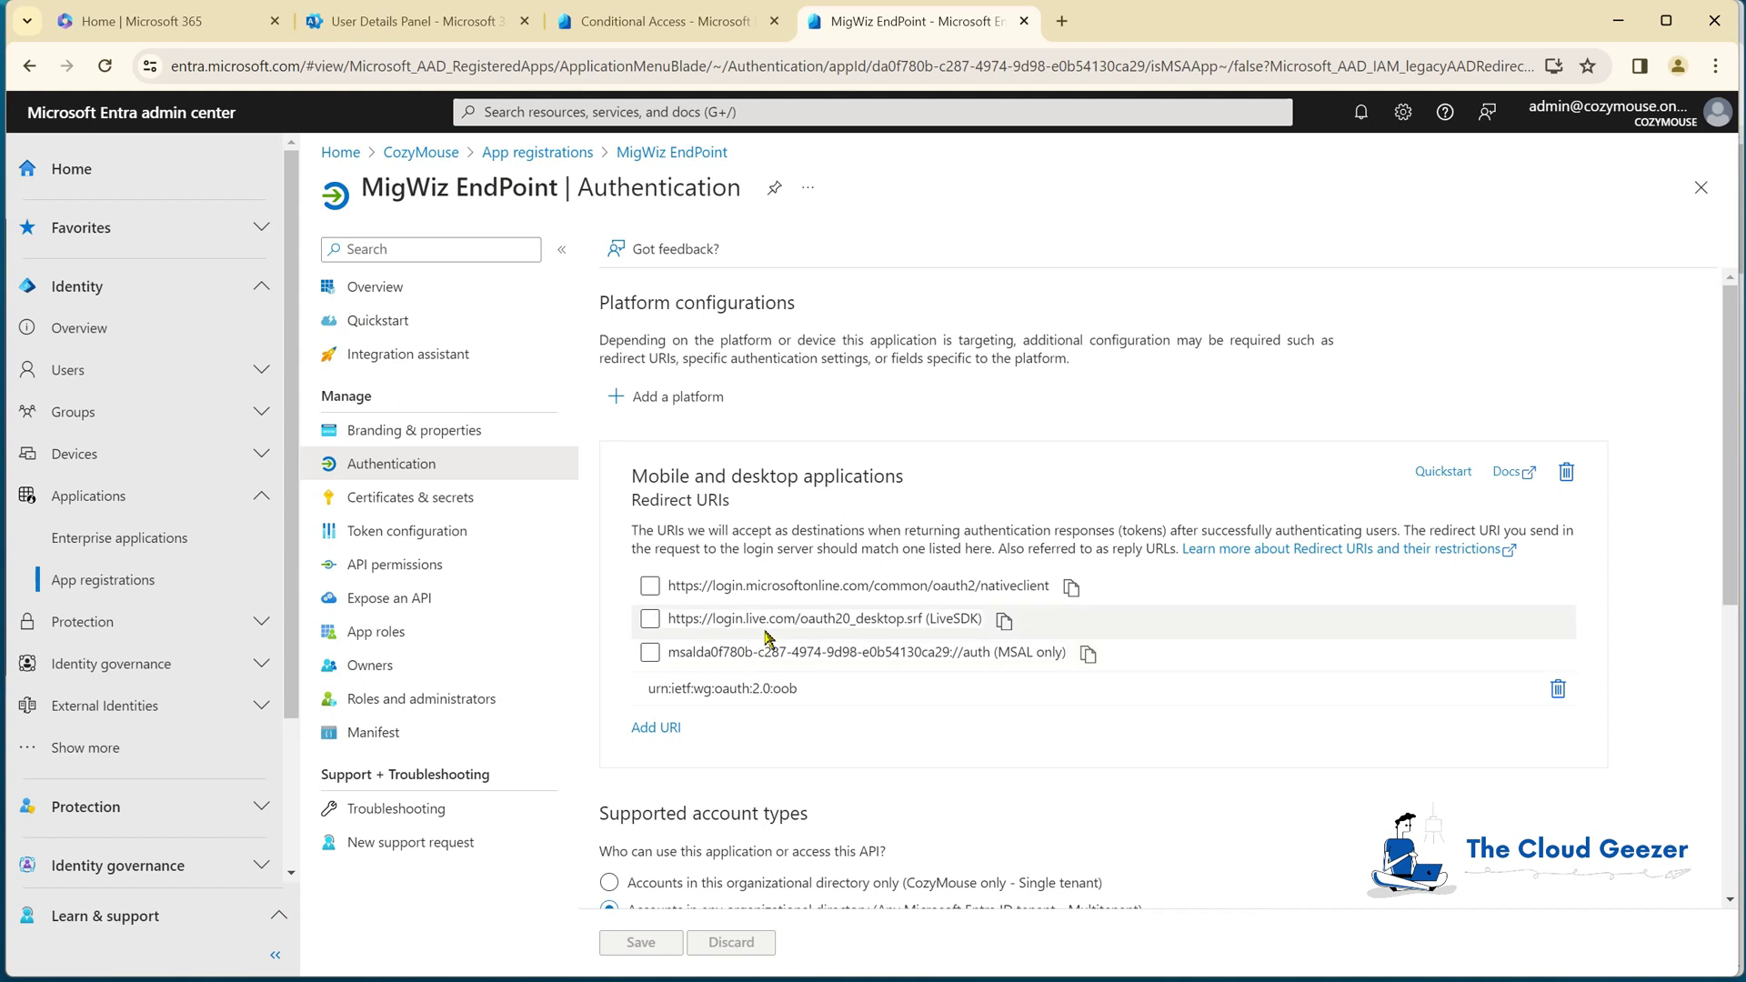
scroll(767, 639, "down", 1)
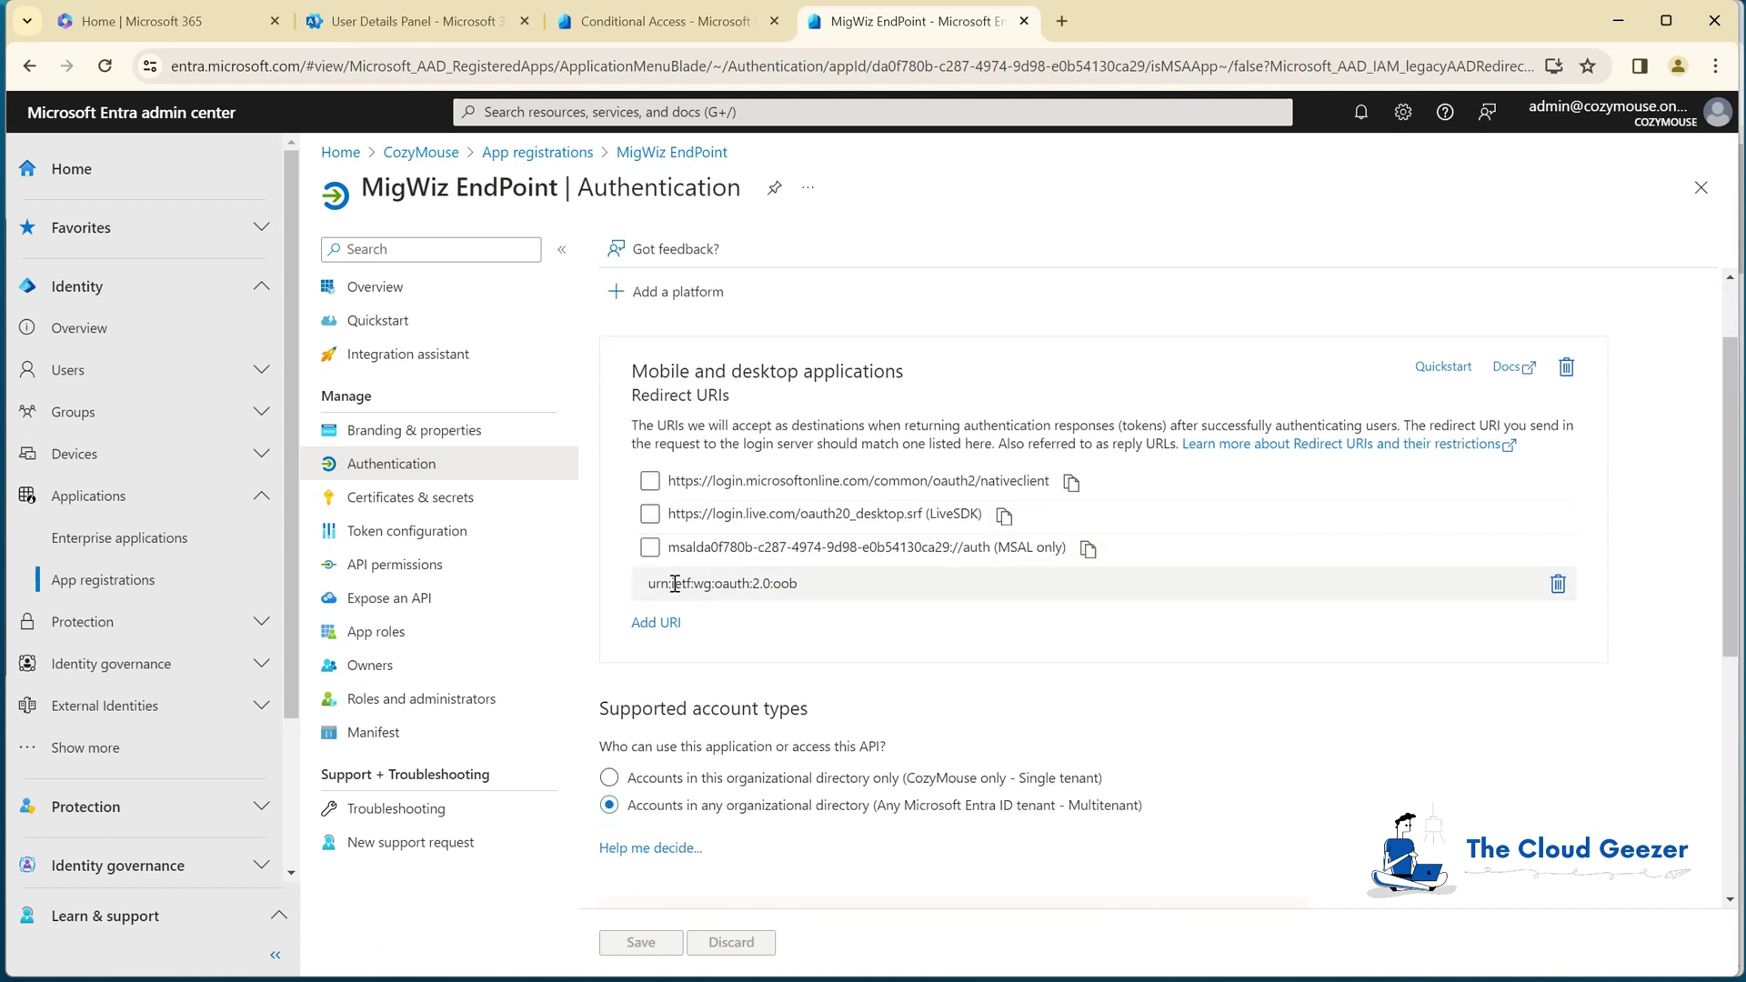
scroll(787, 592, "down", 3)
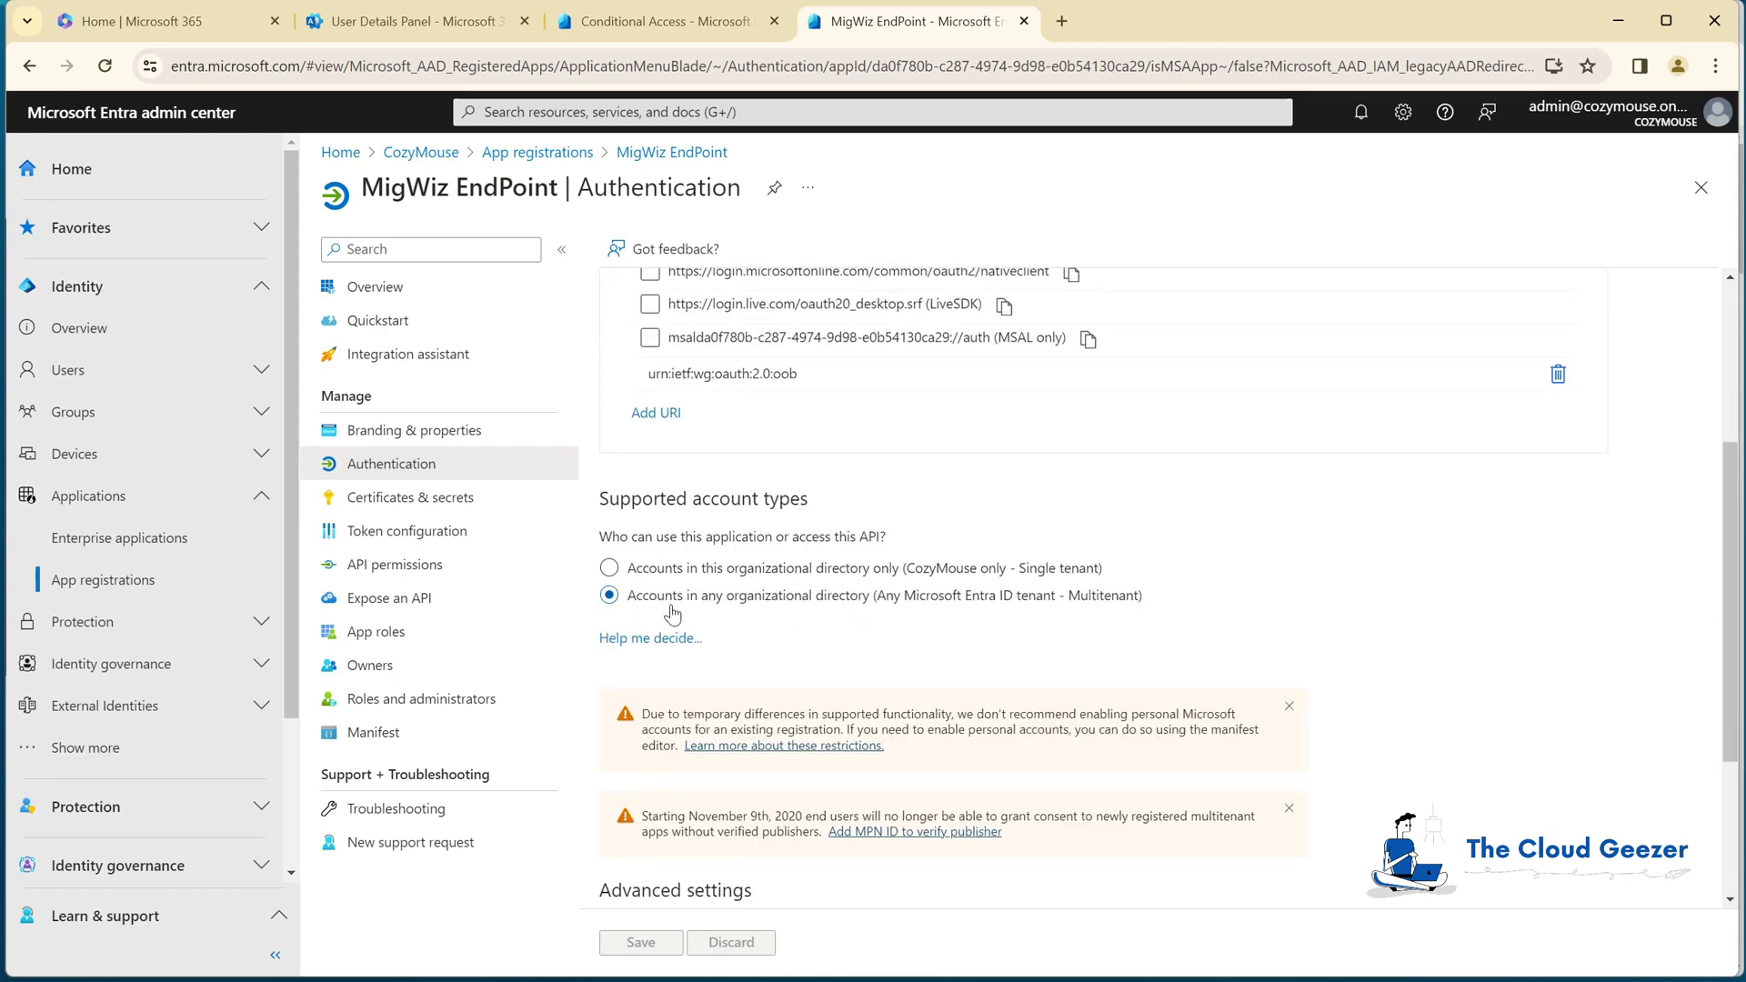
scroll(741, 646, "down", 2)
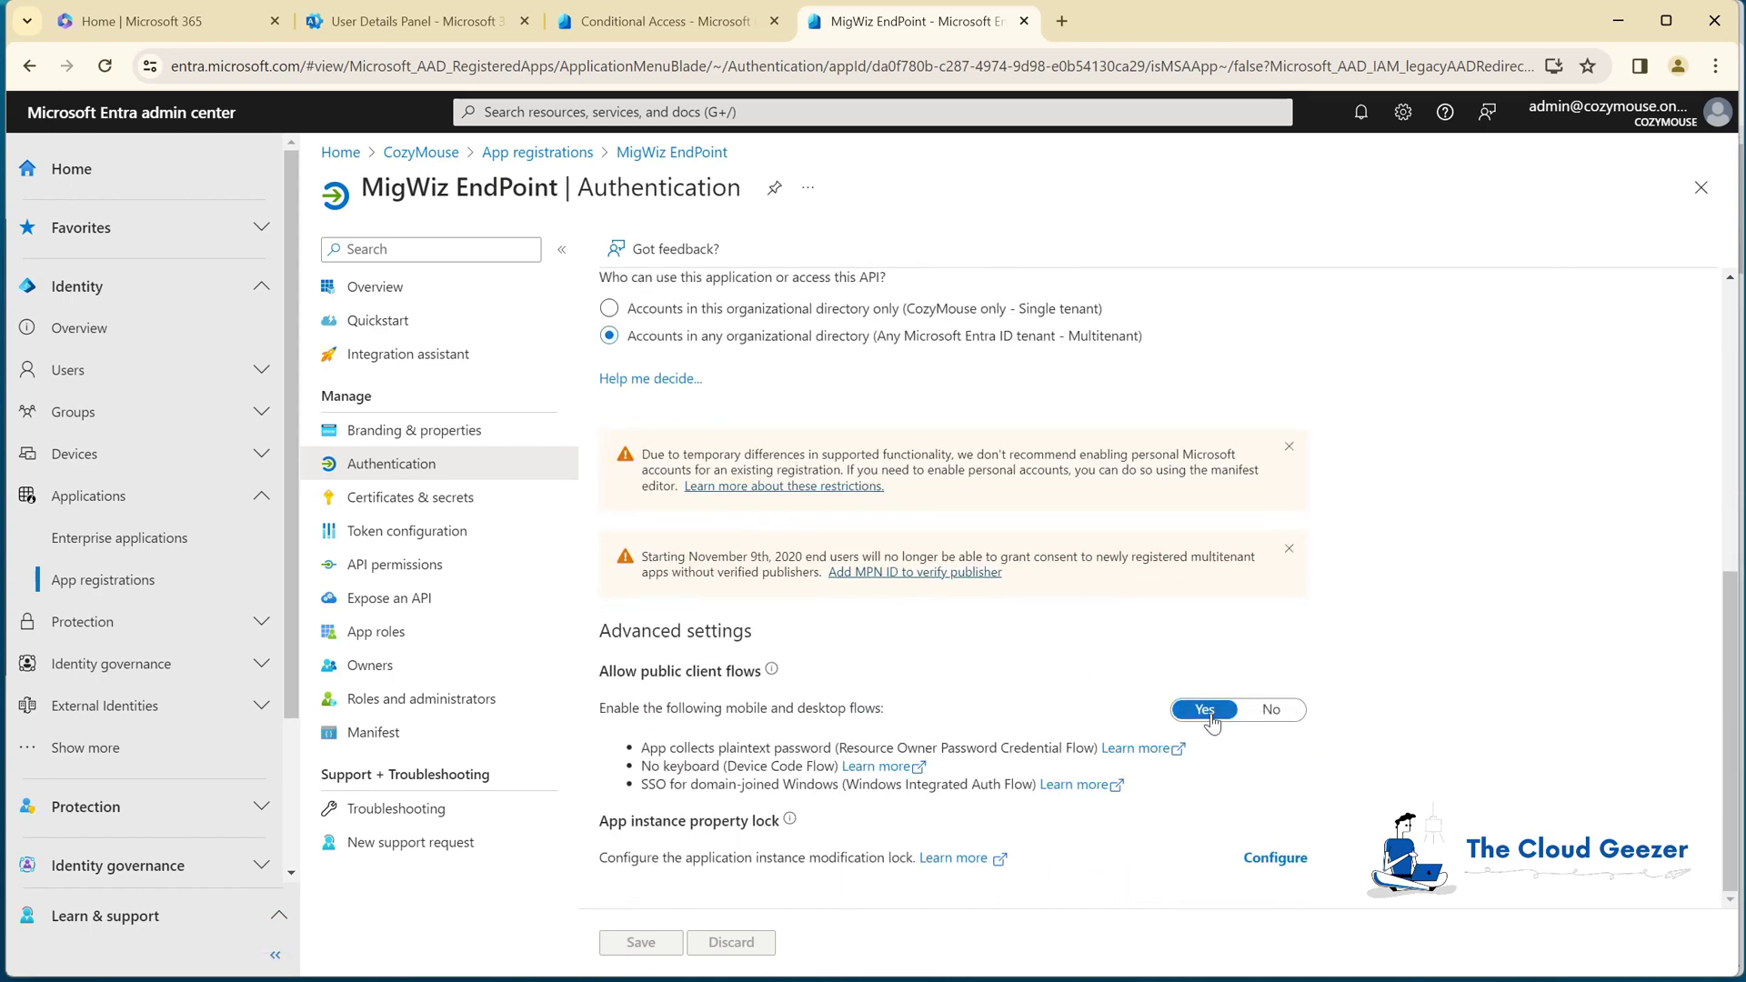
scroll(937, 627, "up", 6)
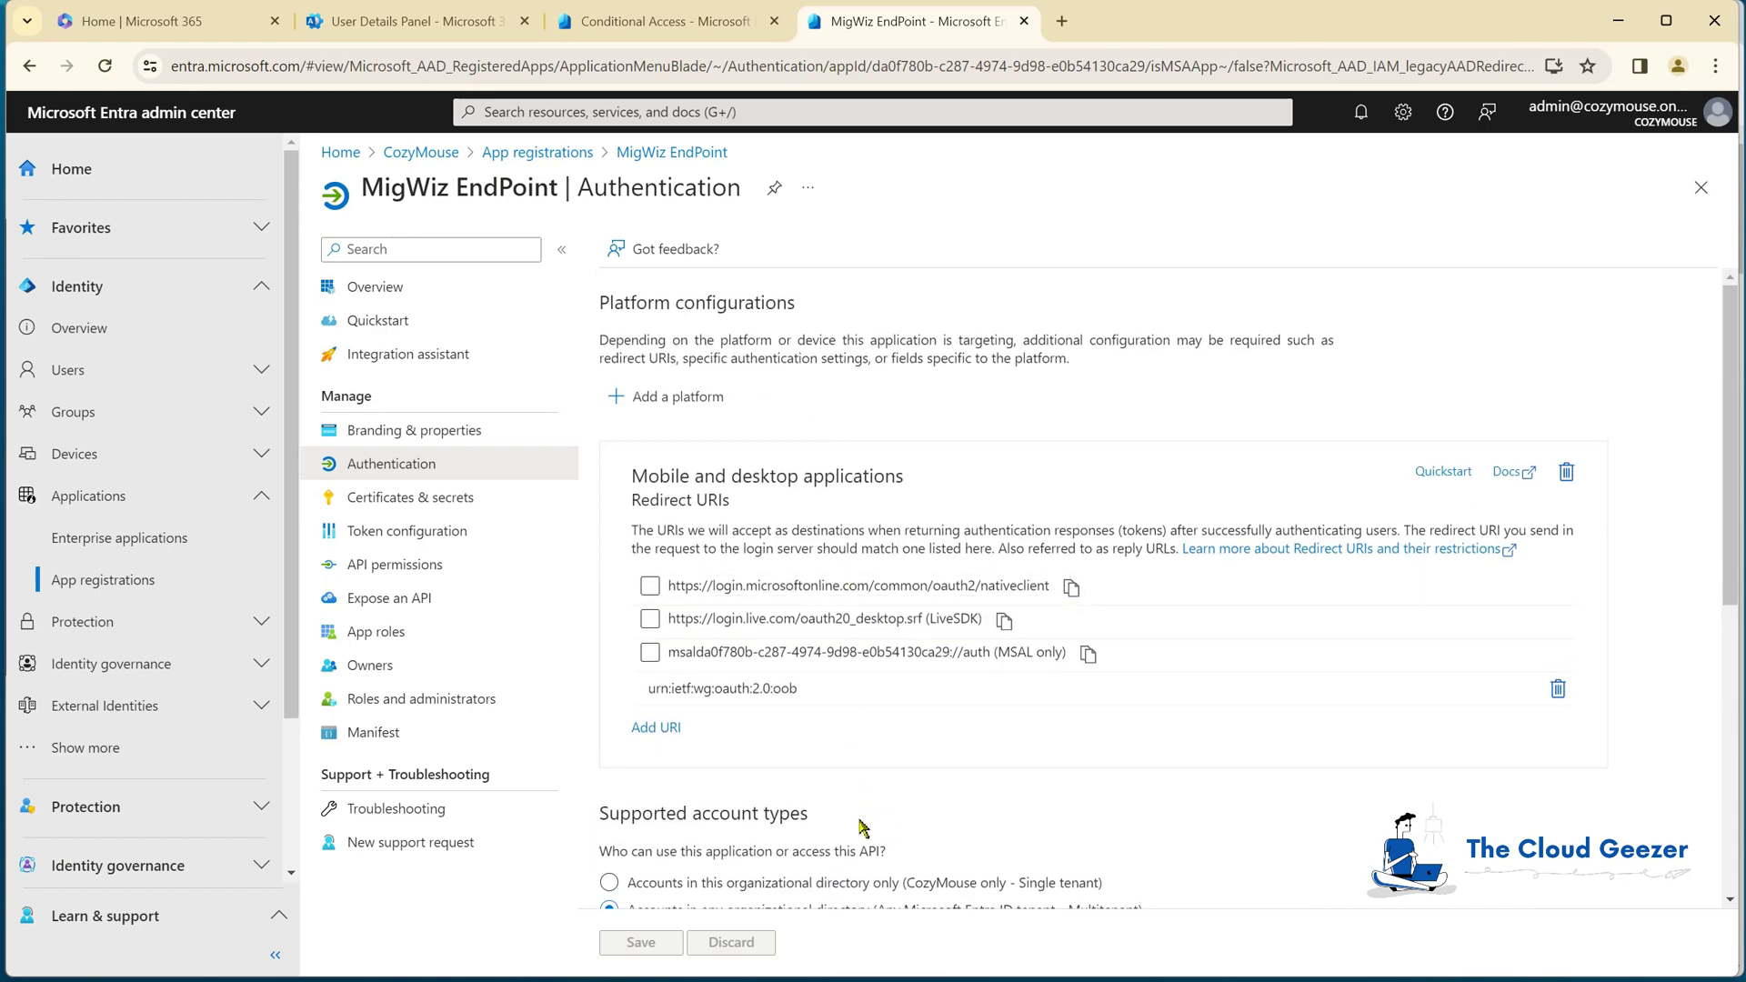
left_click(391, 565)
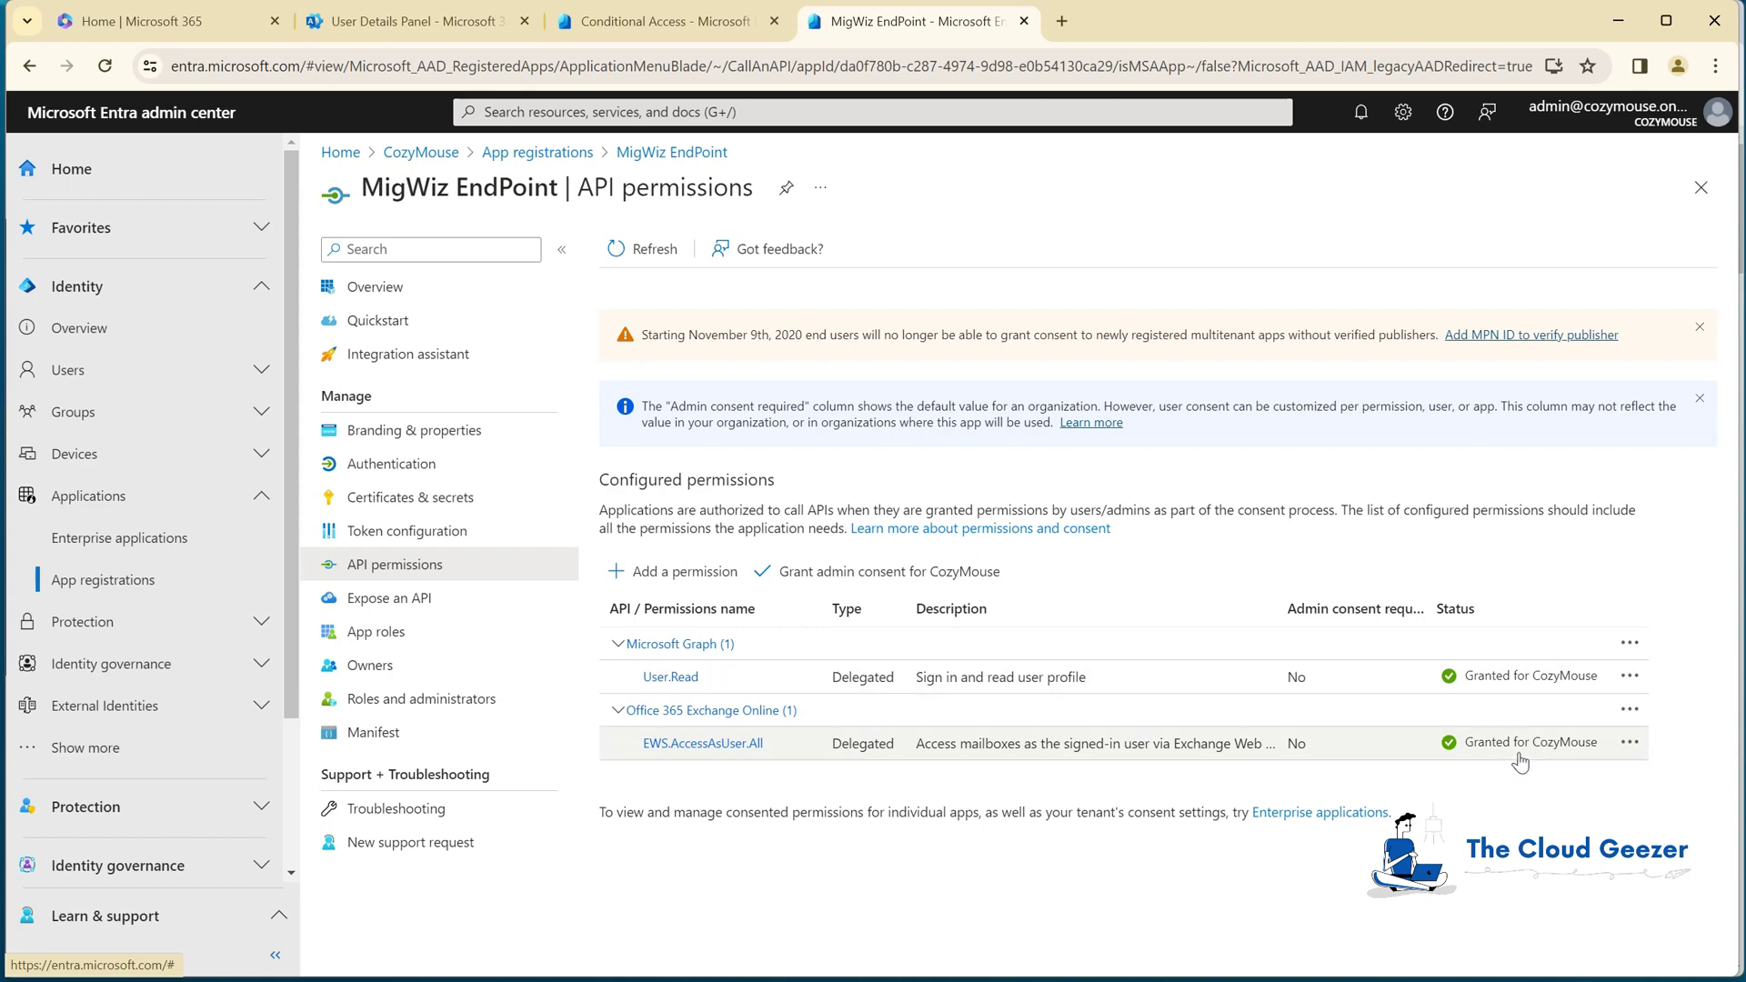
Step: Go from the MigWiz EndPoint overview to App registrations and start a new registration
left_click(420, 289)
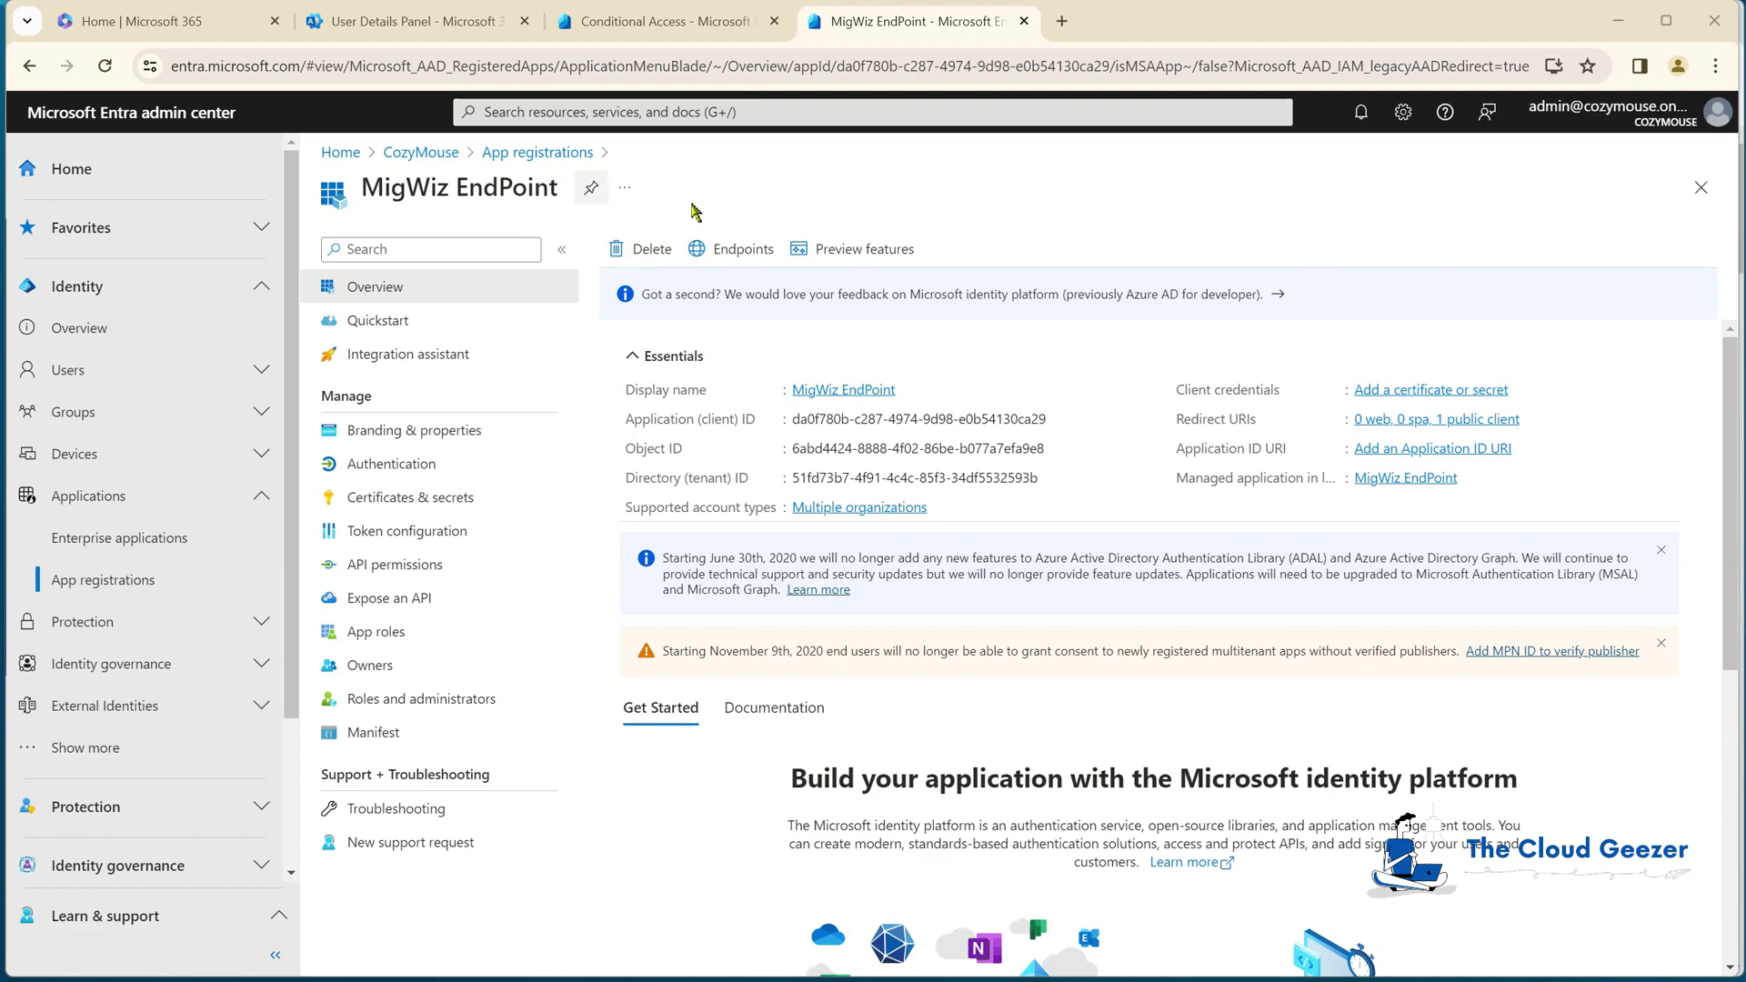
left_click(555, 157)
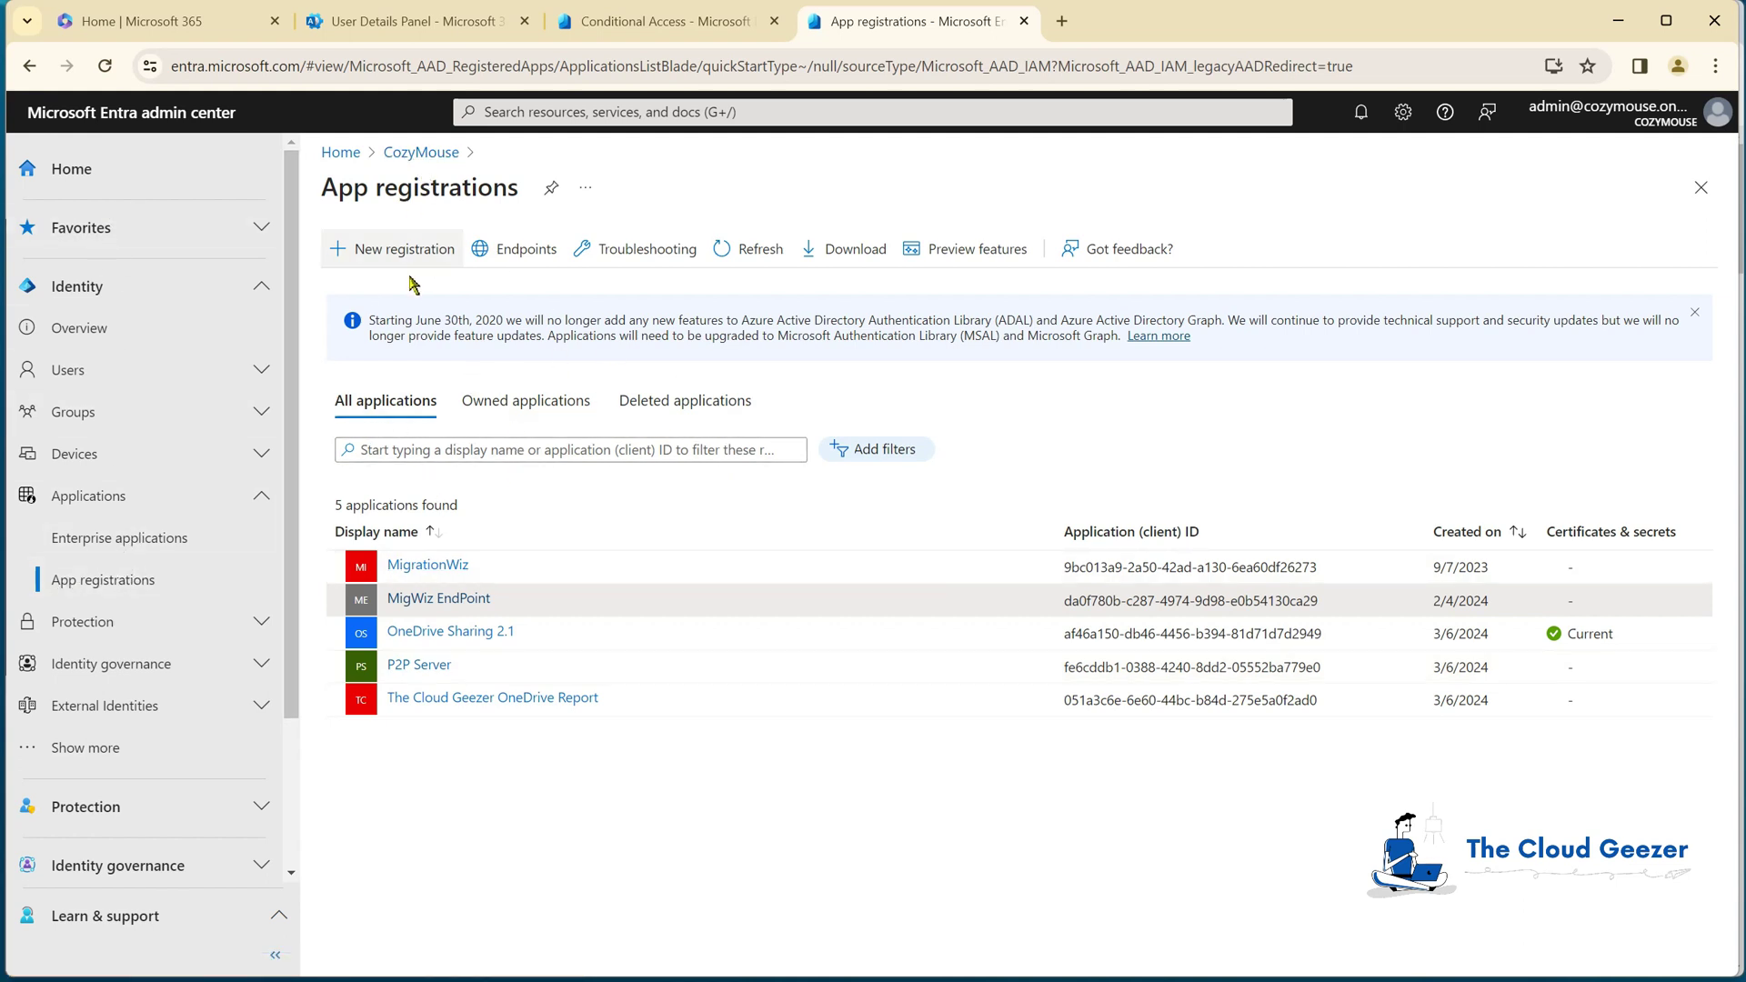
left_click(380, 255)
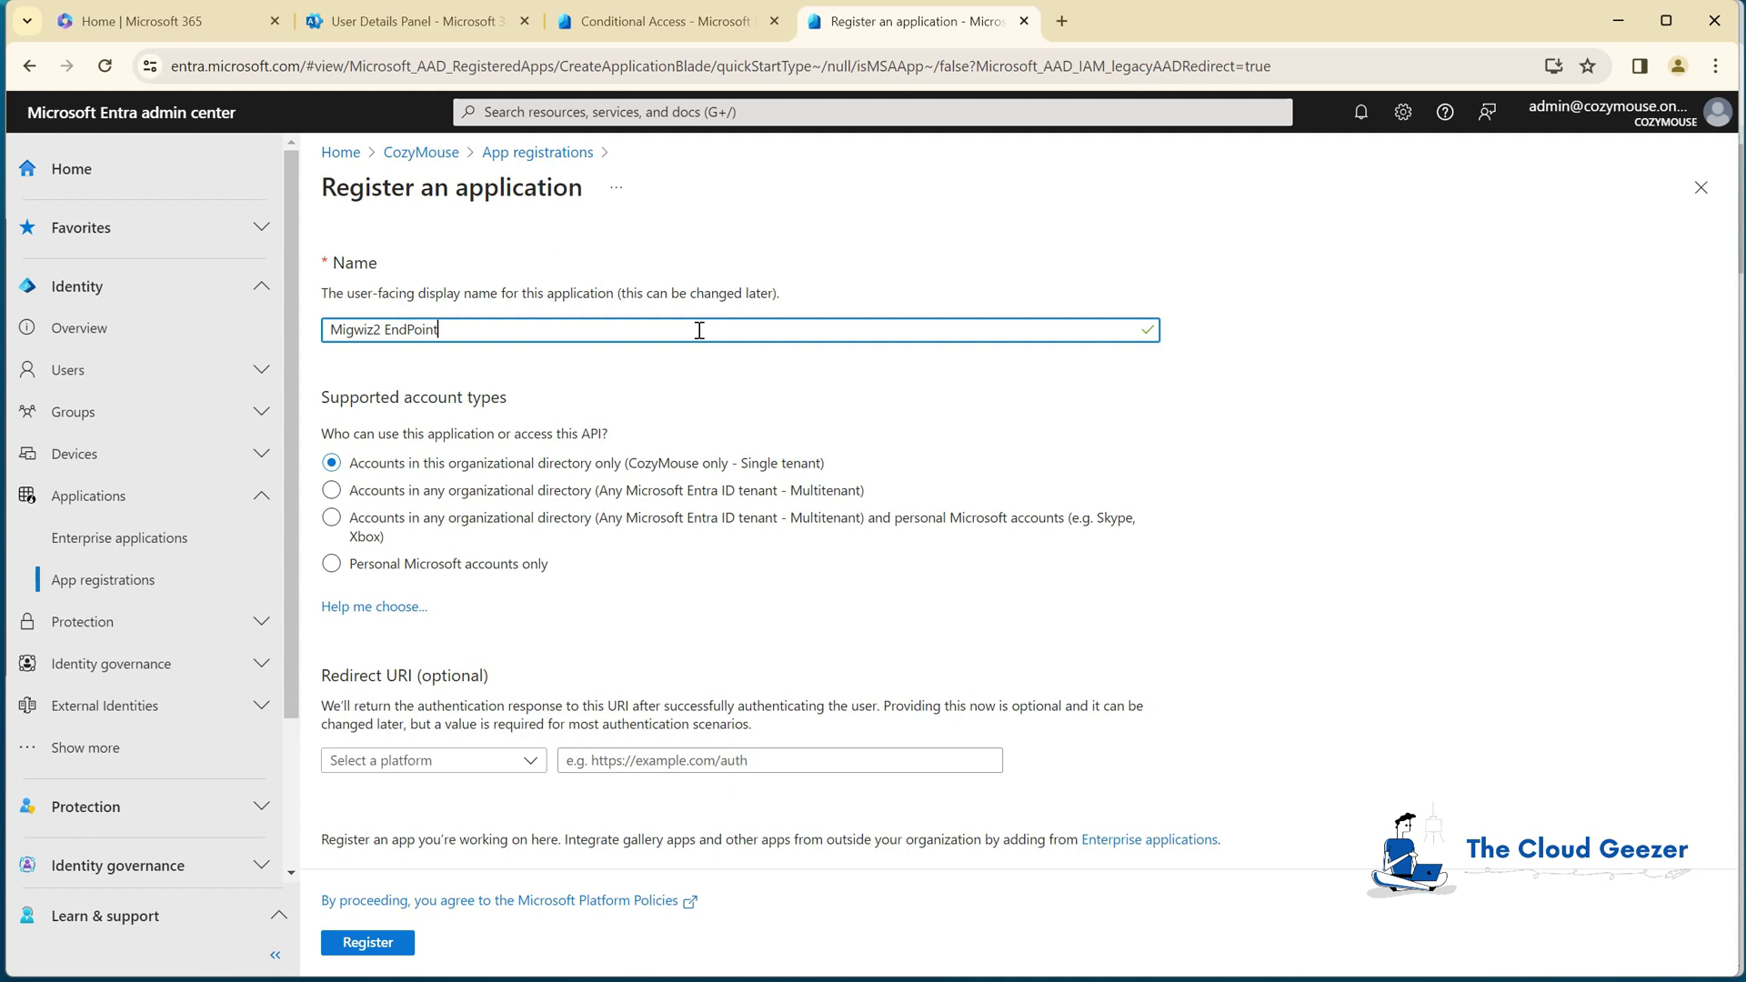
Step: Register Migwiz2 EndPoint as multitenant, public client/native, redirect URI urn:ietf:wg:oauth:2.0:oob
left_click(331, 491)
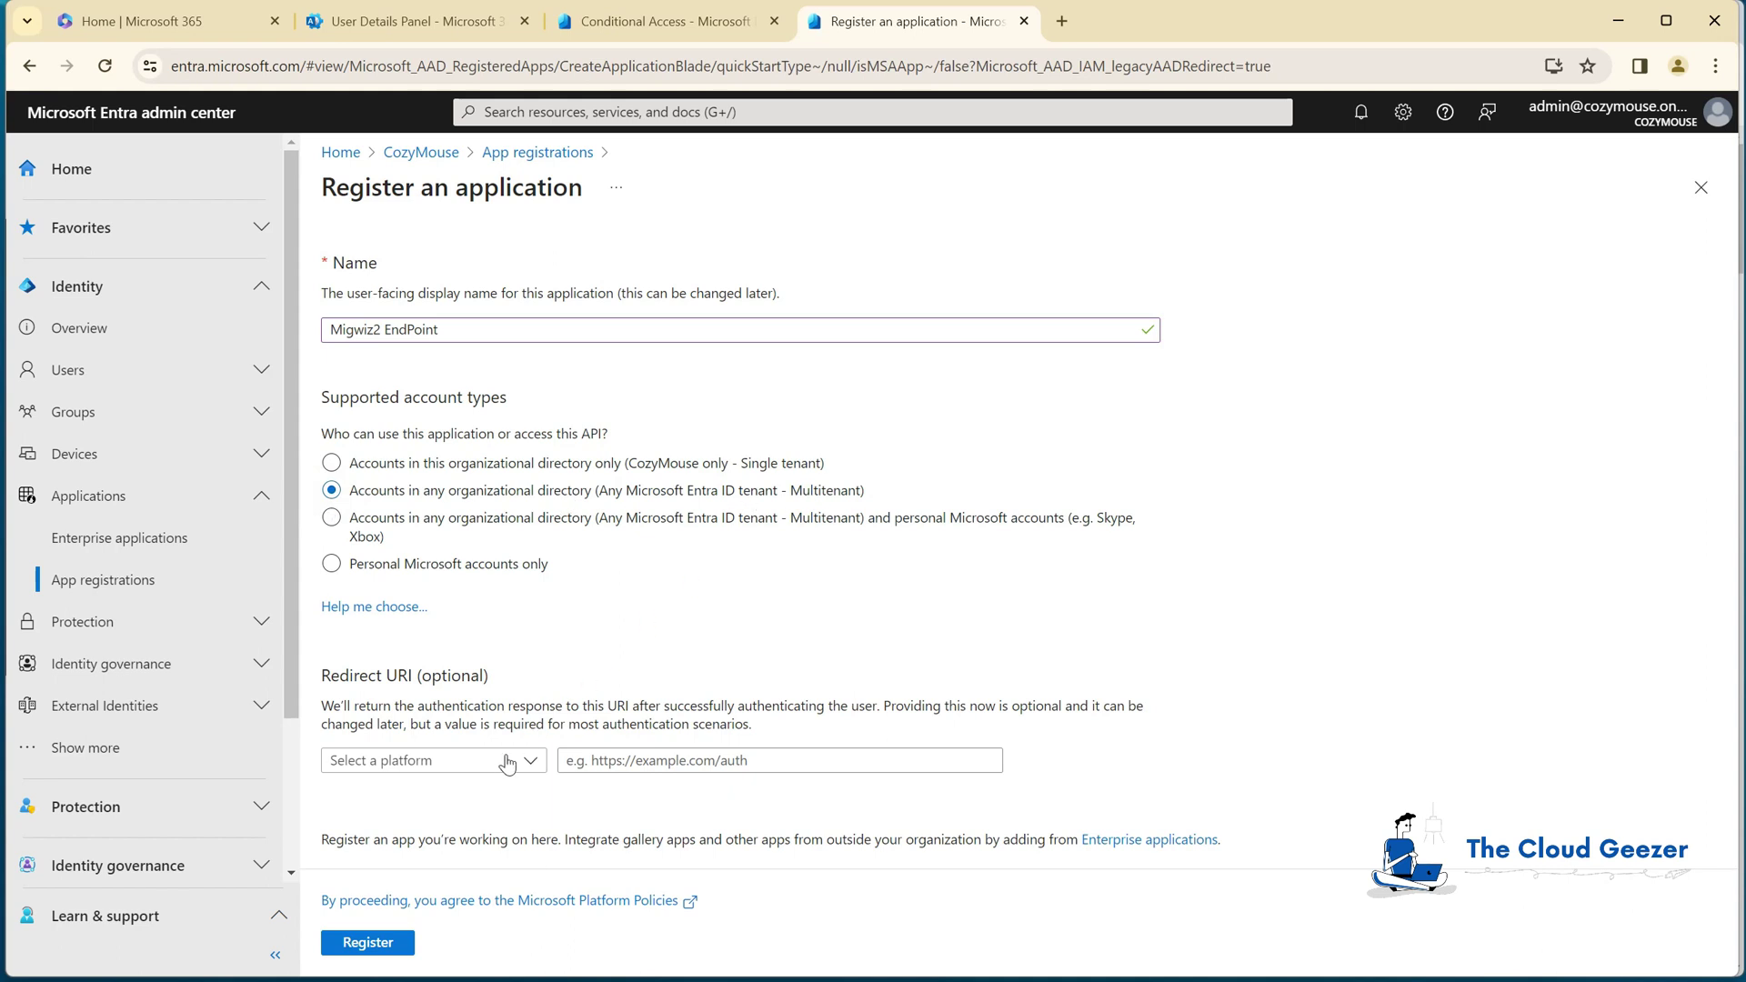
left_click(464, 763)
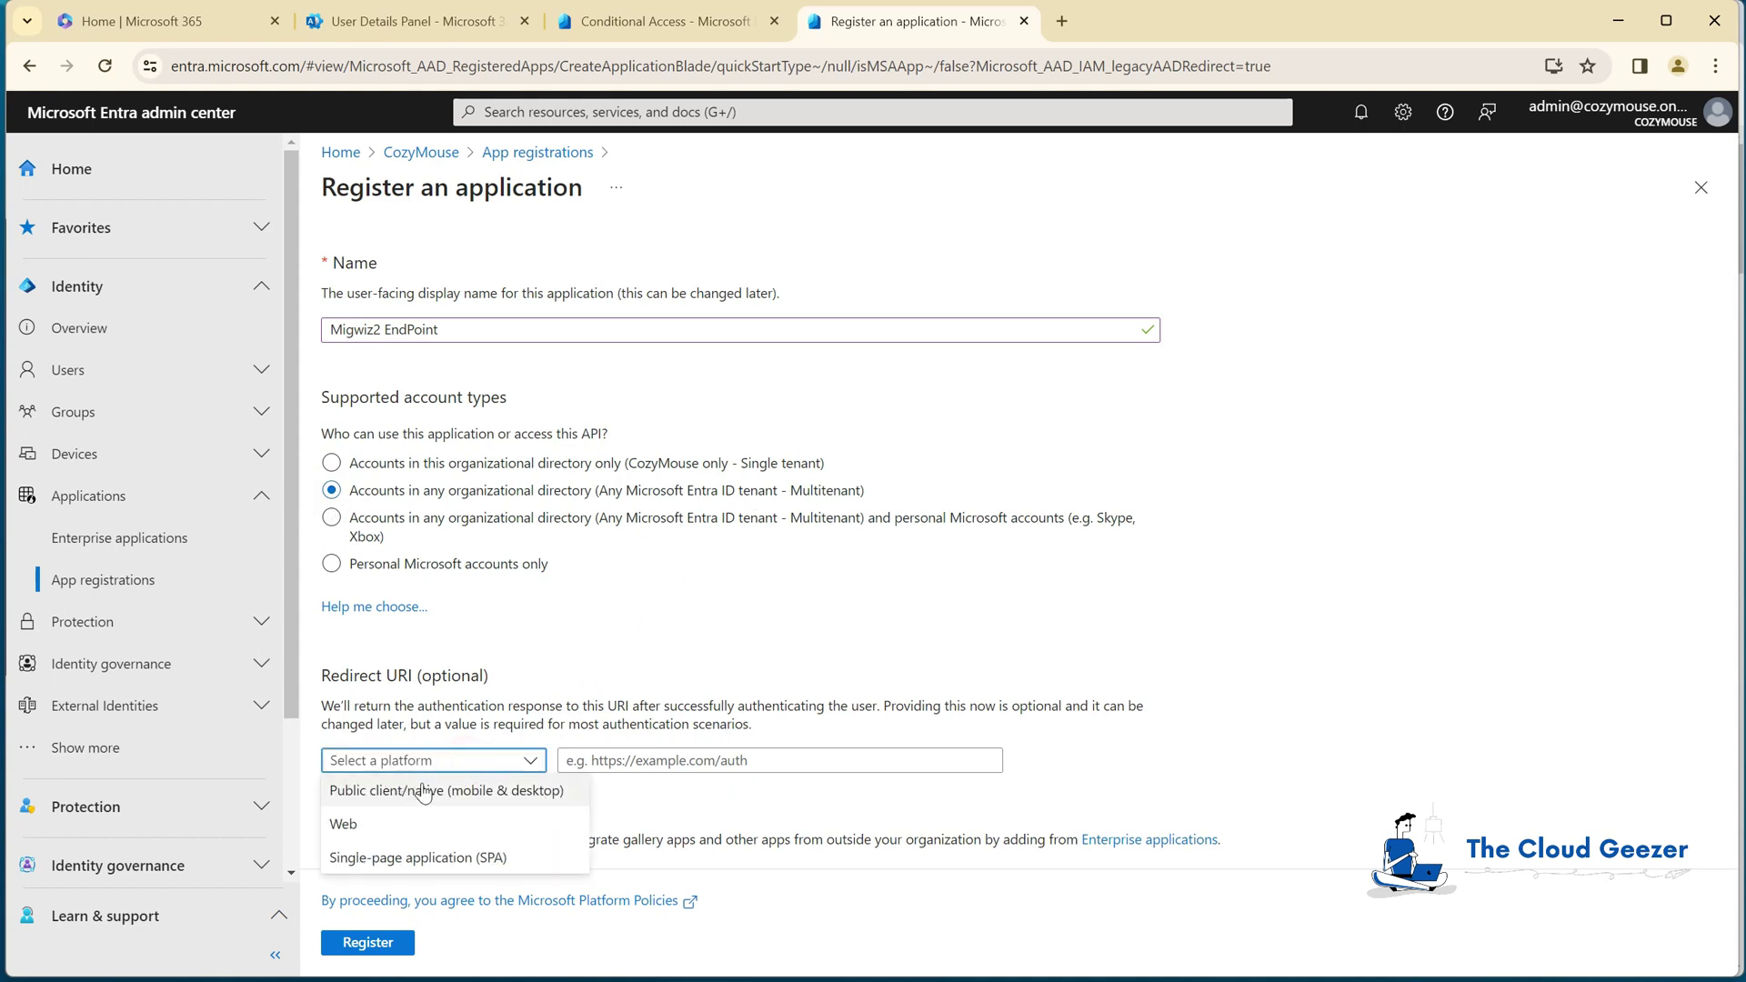
left_click(415, 789)
left_click(680, 764)
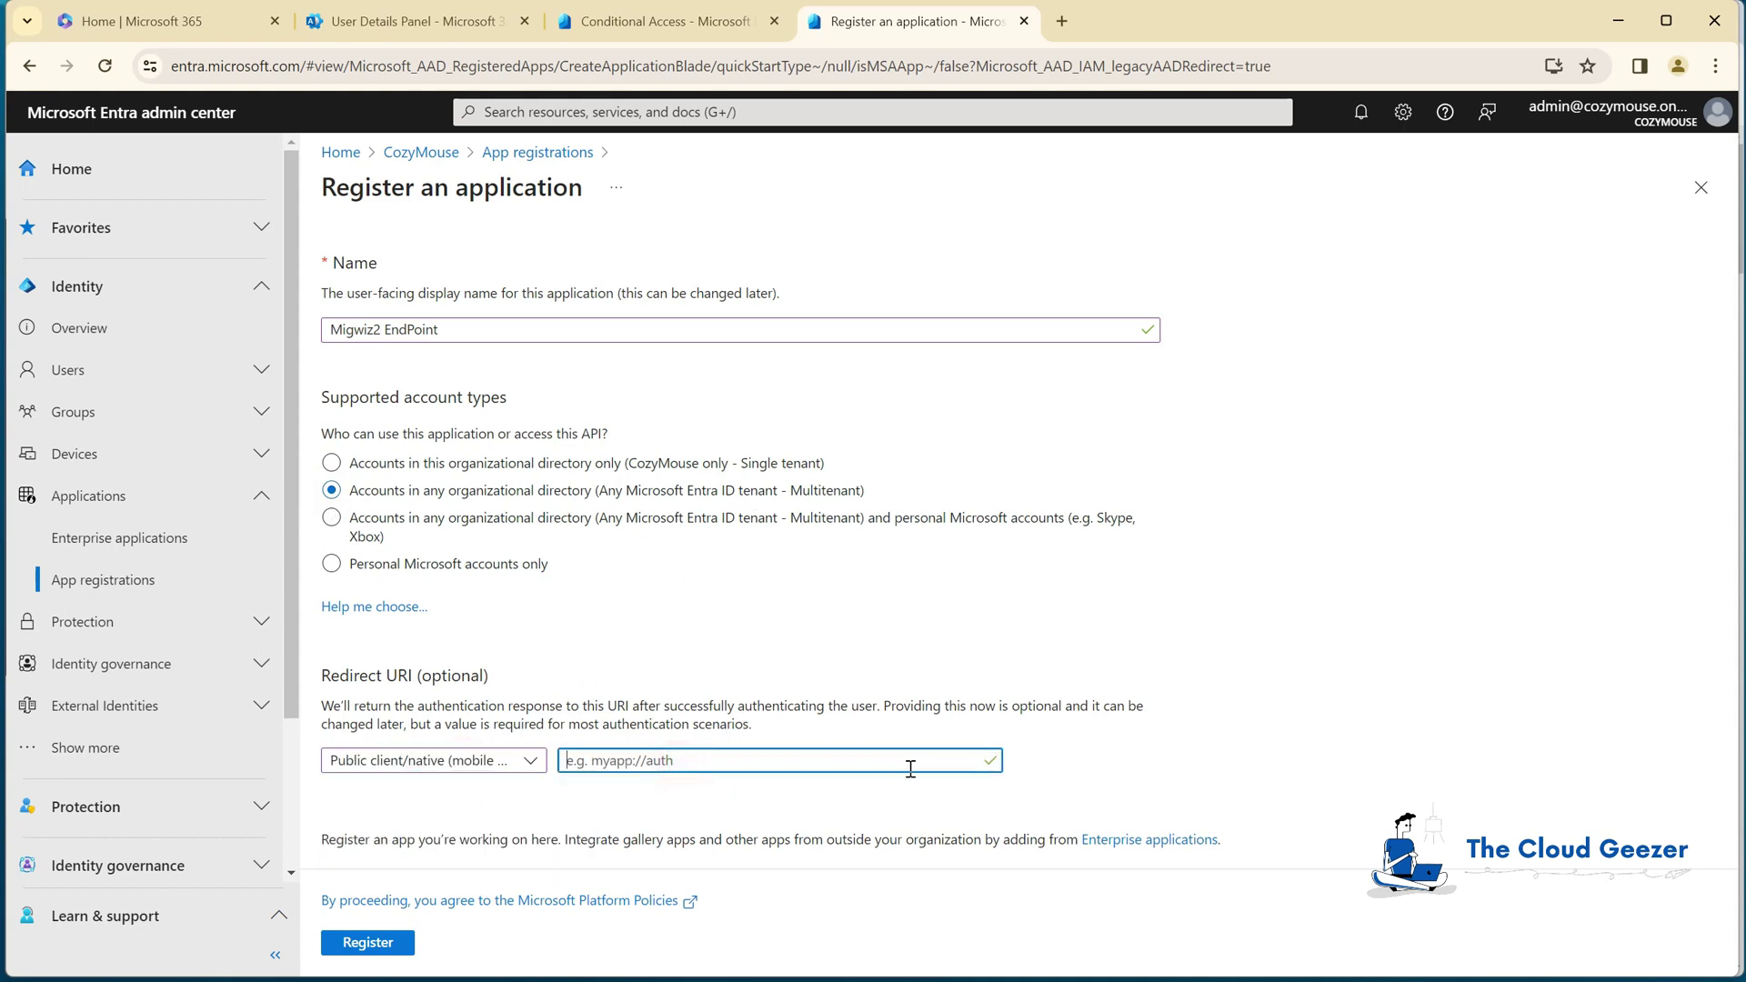
type("urn:ietf:wg:oauth:2.0:oob")
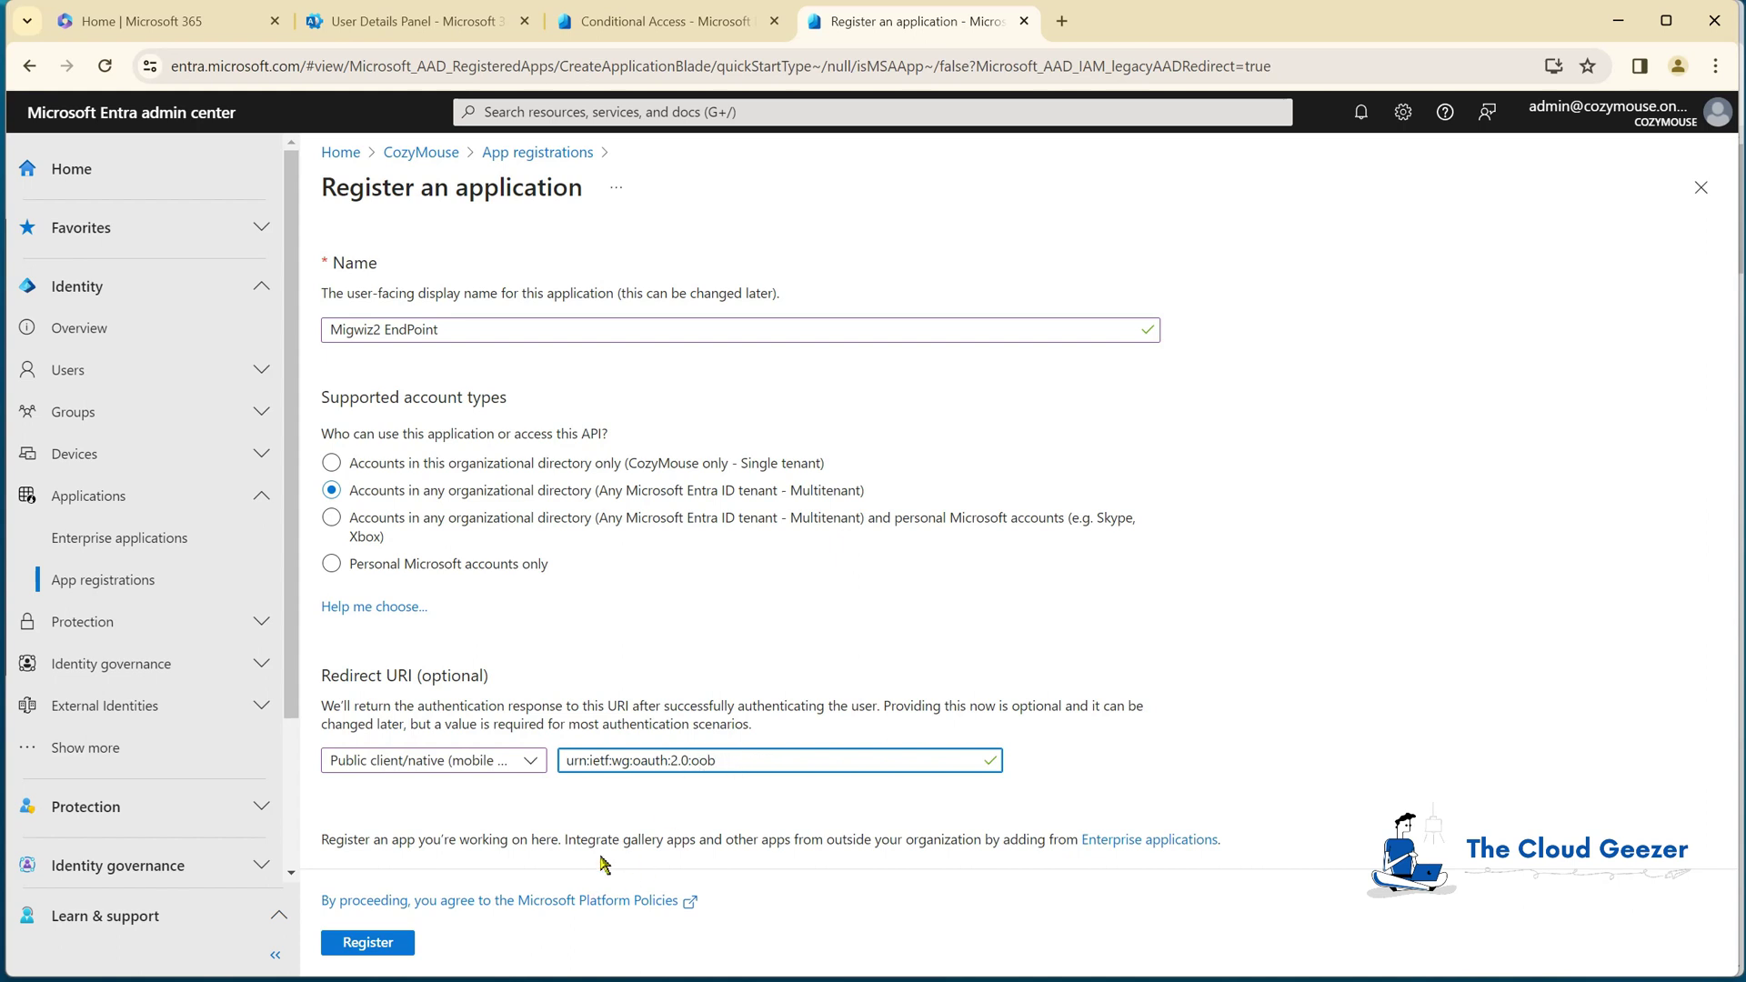
left_click(384, 945)
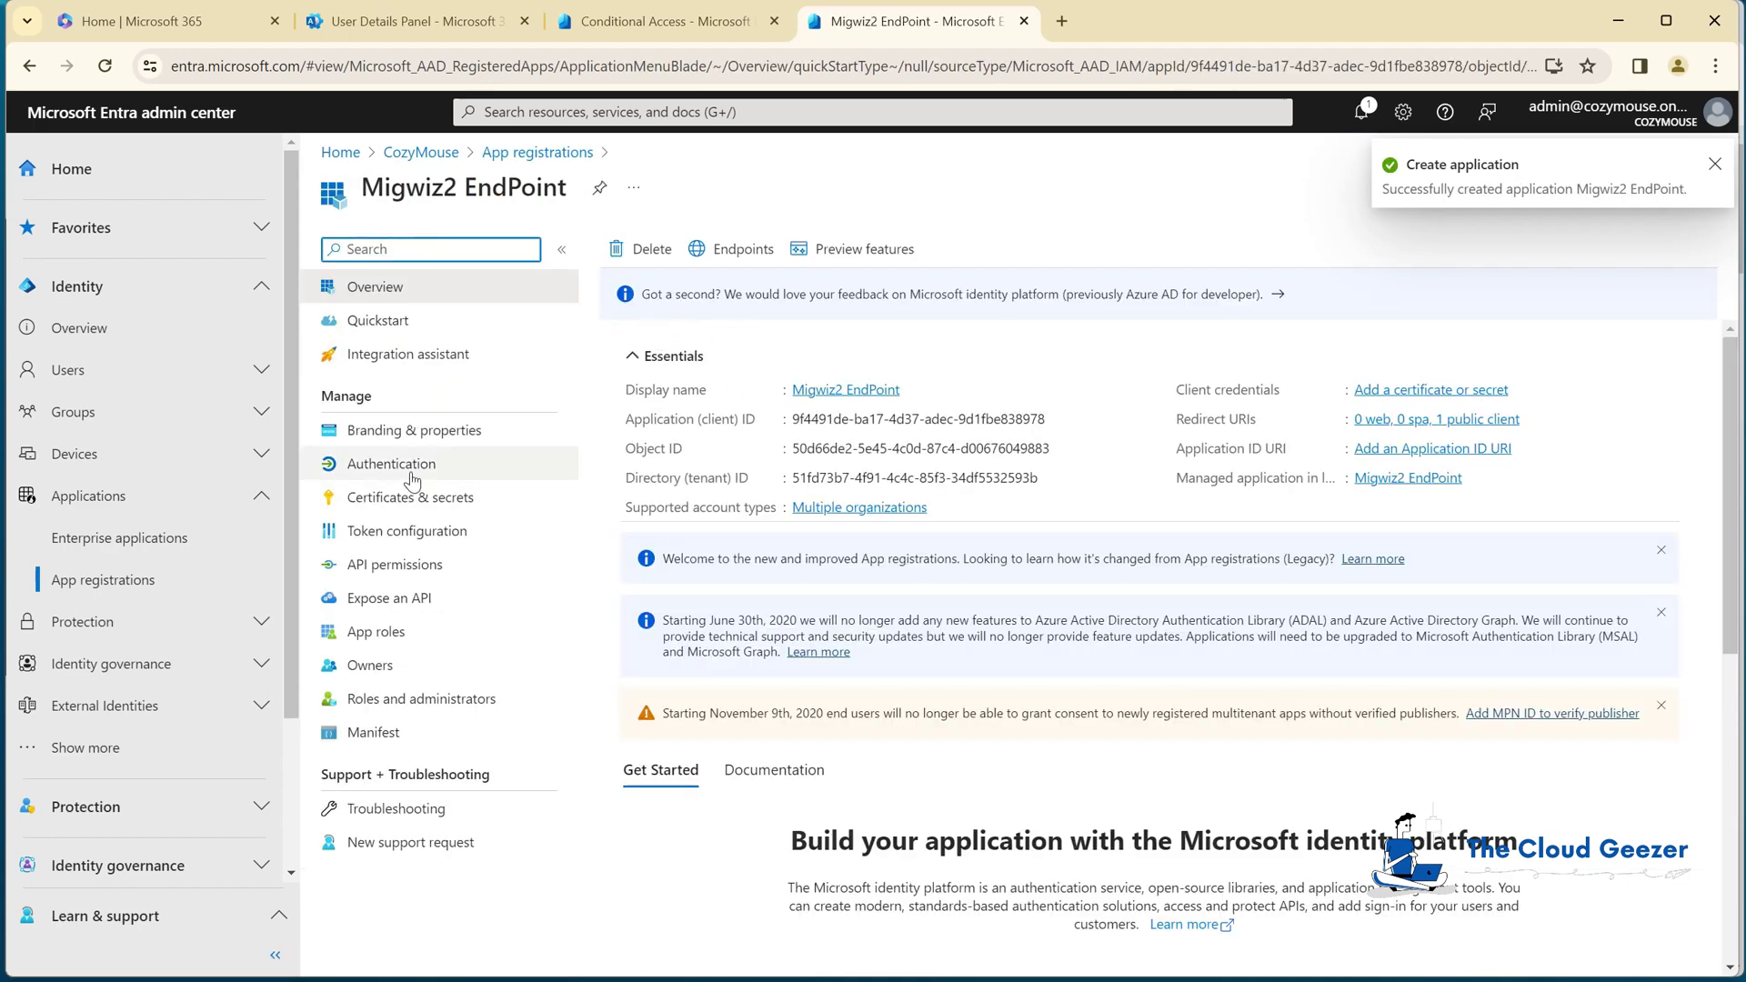
Step: Enable and save public client flows for Migwiz2 EndPoint, then view its API permissions
left_click(408, 463)
scroll(1255, 788, "down", 6)
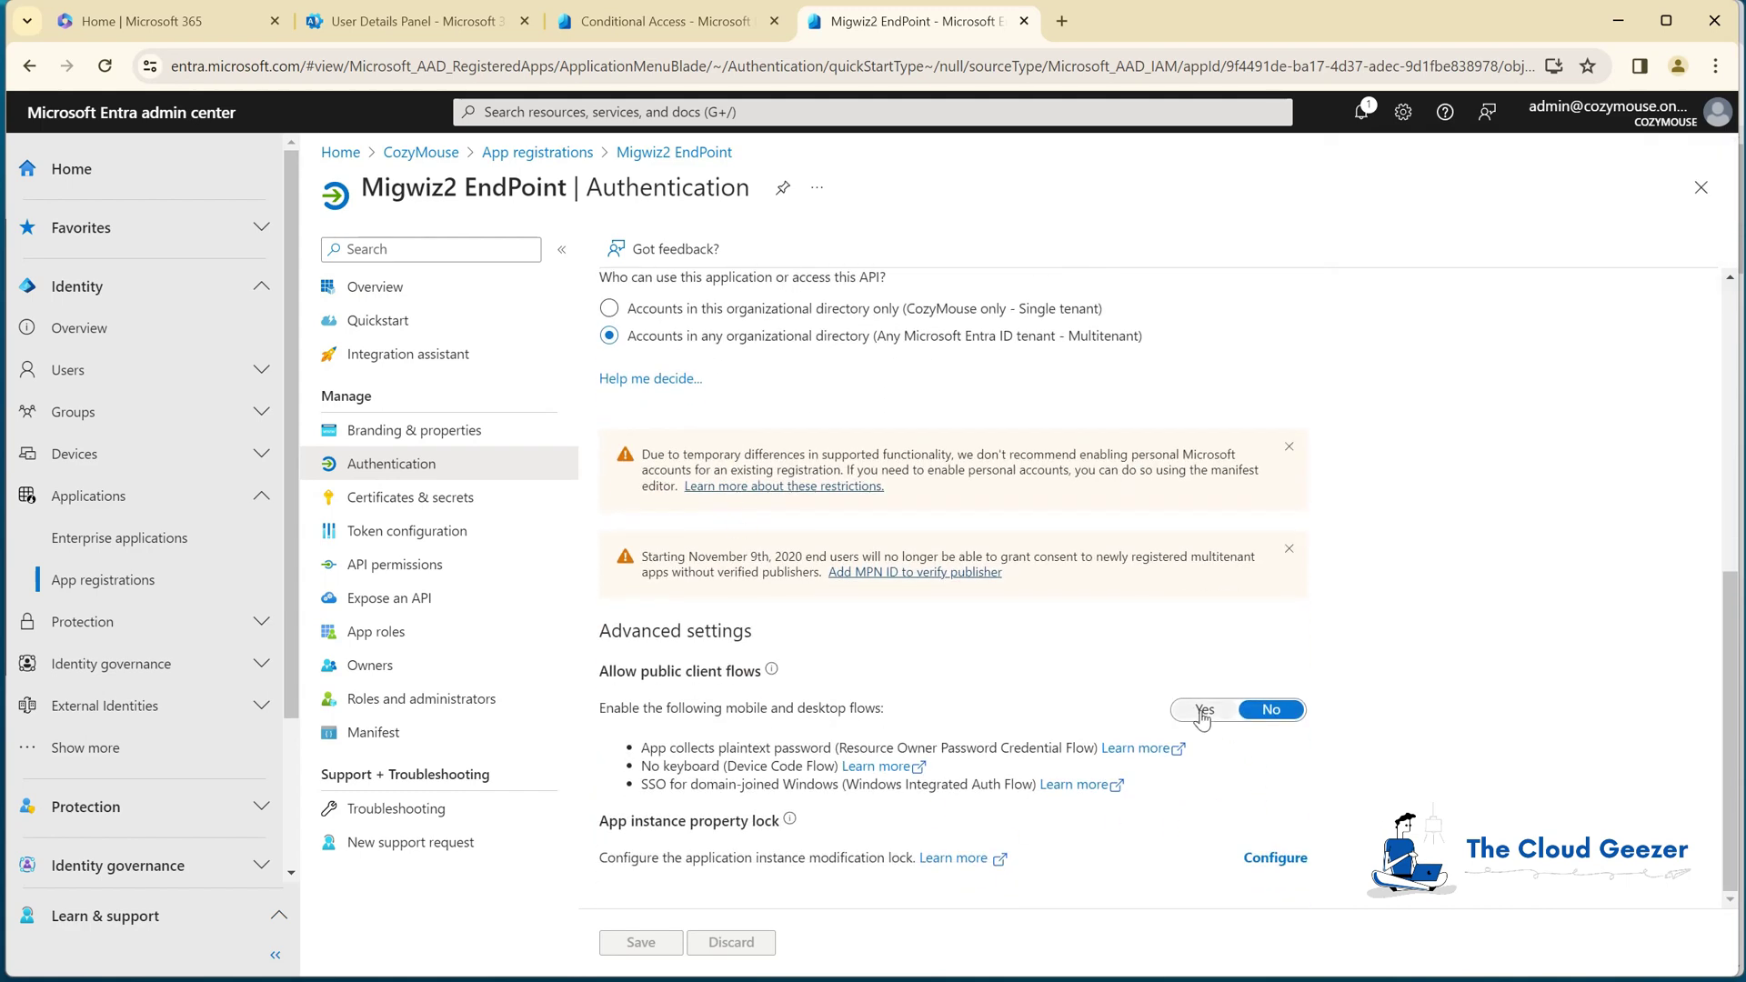
left_click(1205, 709)
scroll(938, 470, "up", 1)
scroll(898, 455, "up", 6)
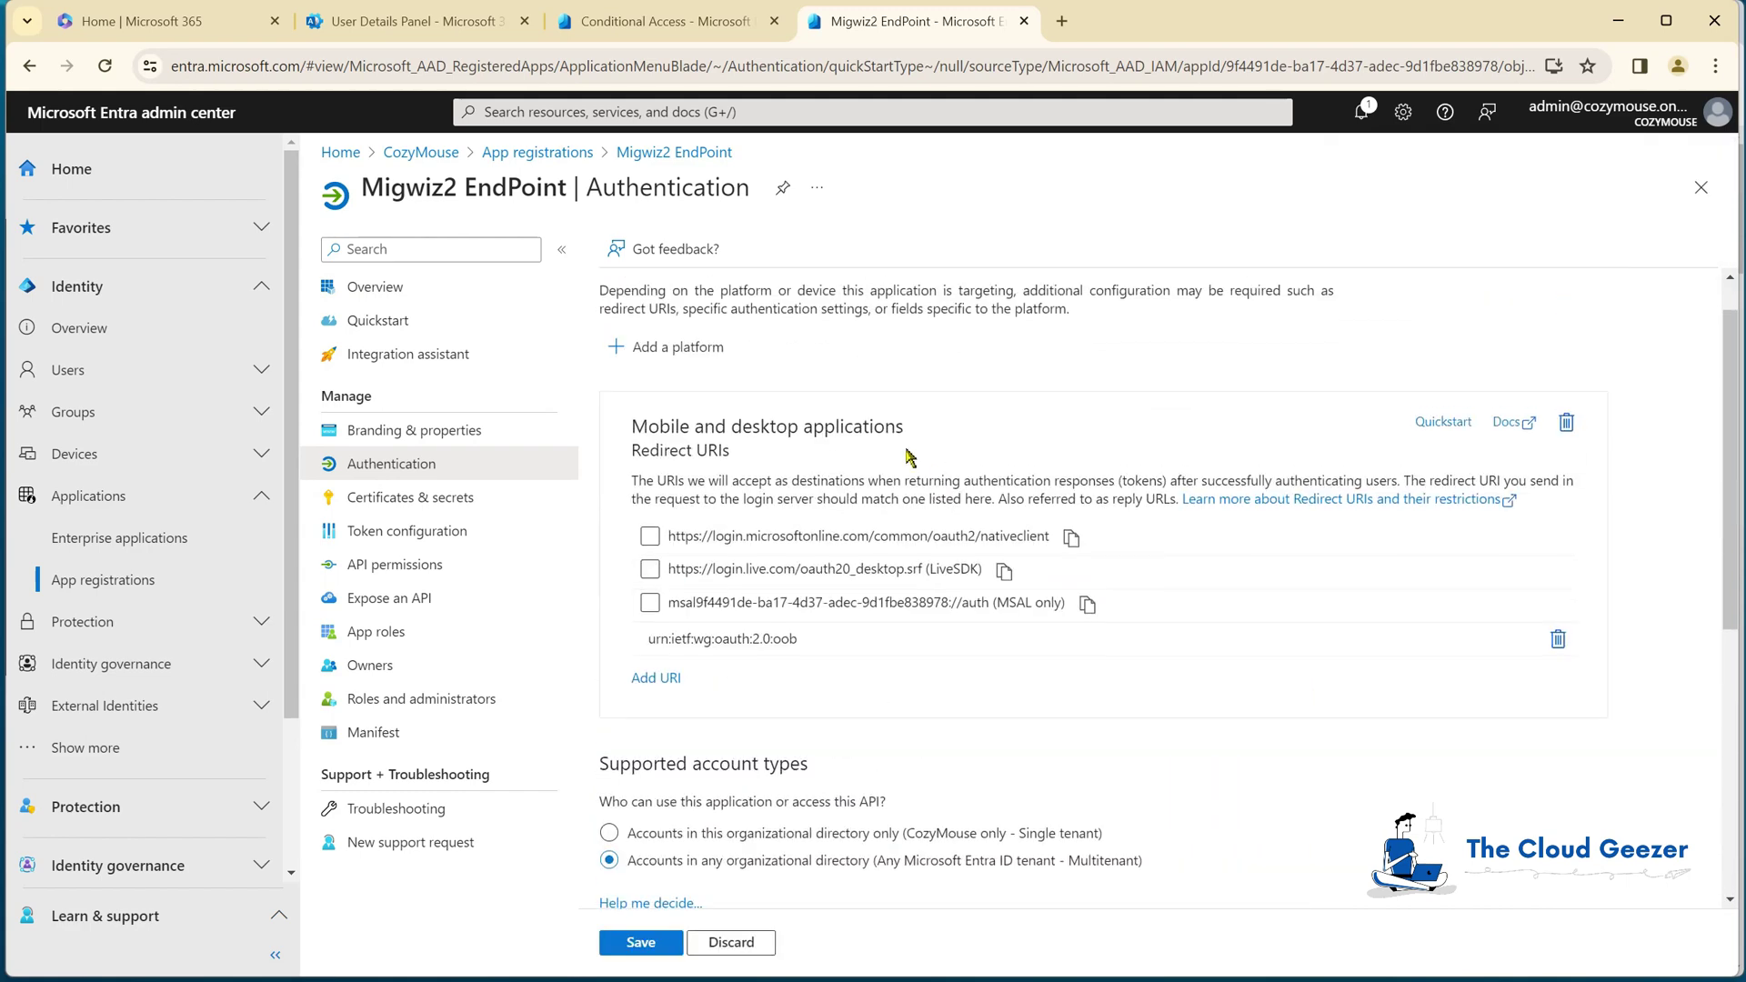
scroll(896, 452, "down", 4)
scroll(896, 452, "down", 3)
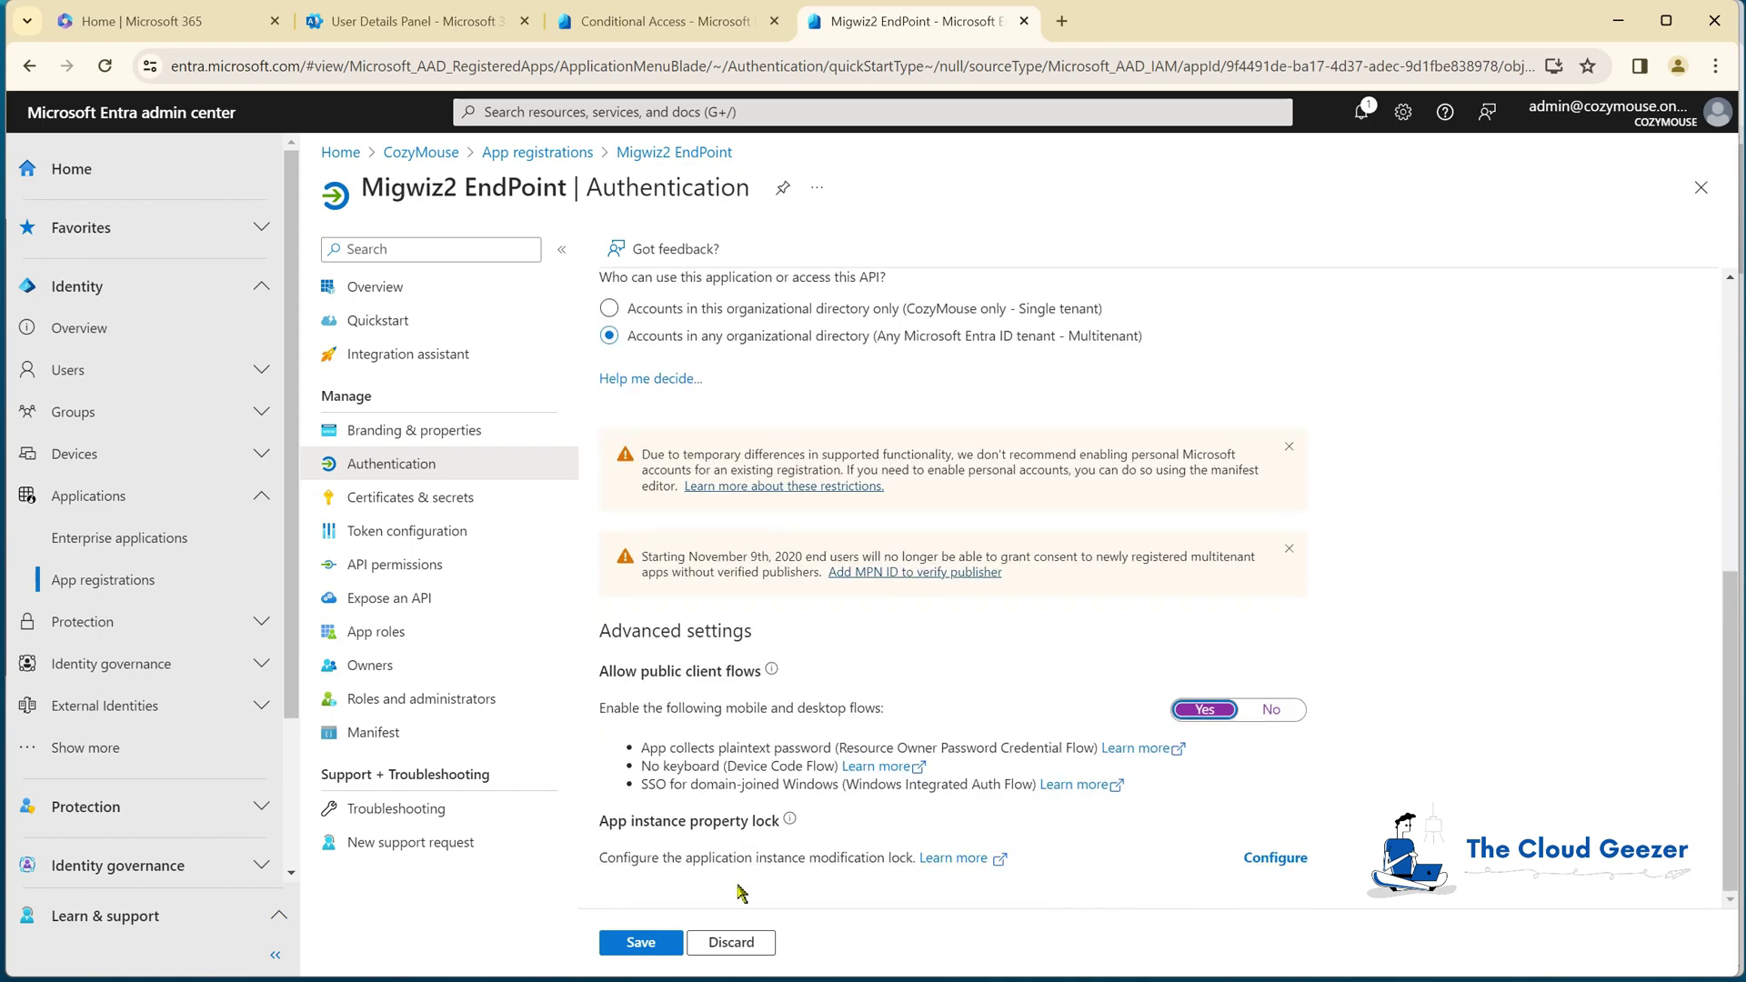
left_click(666, 943)
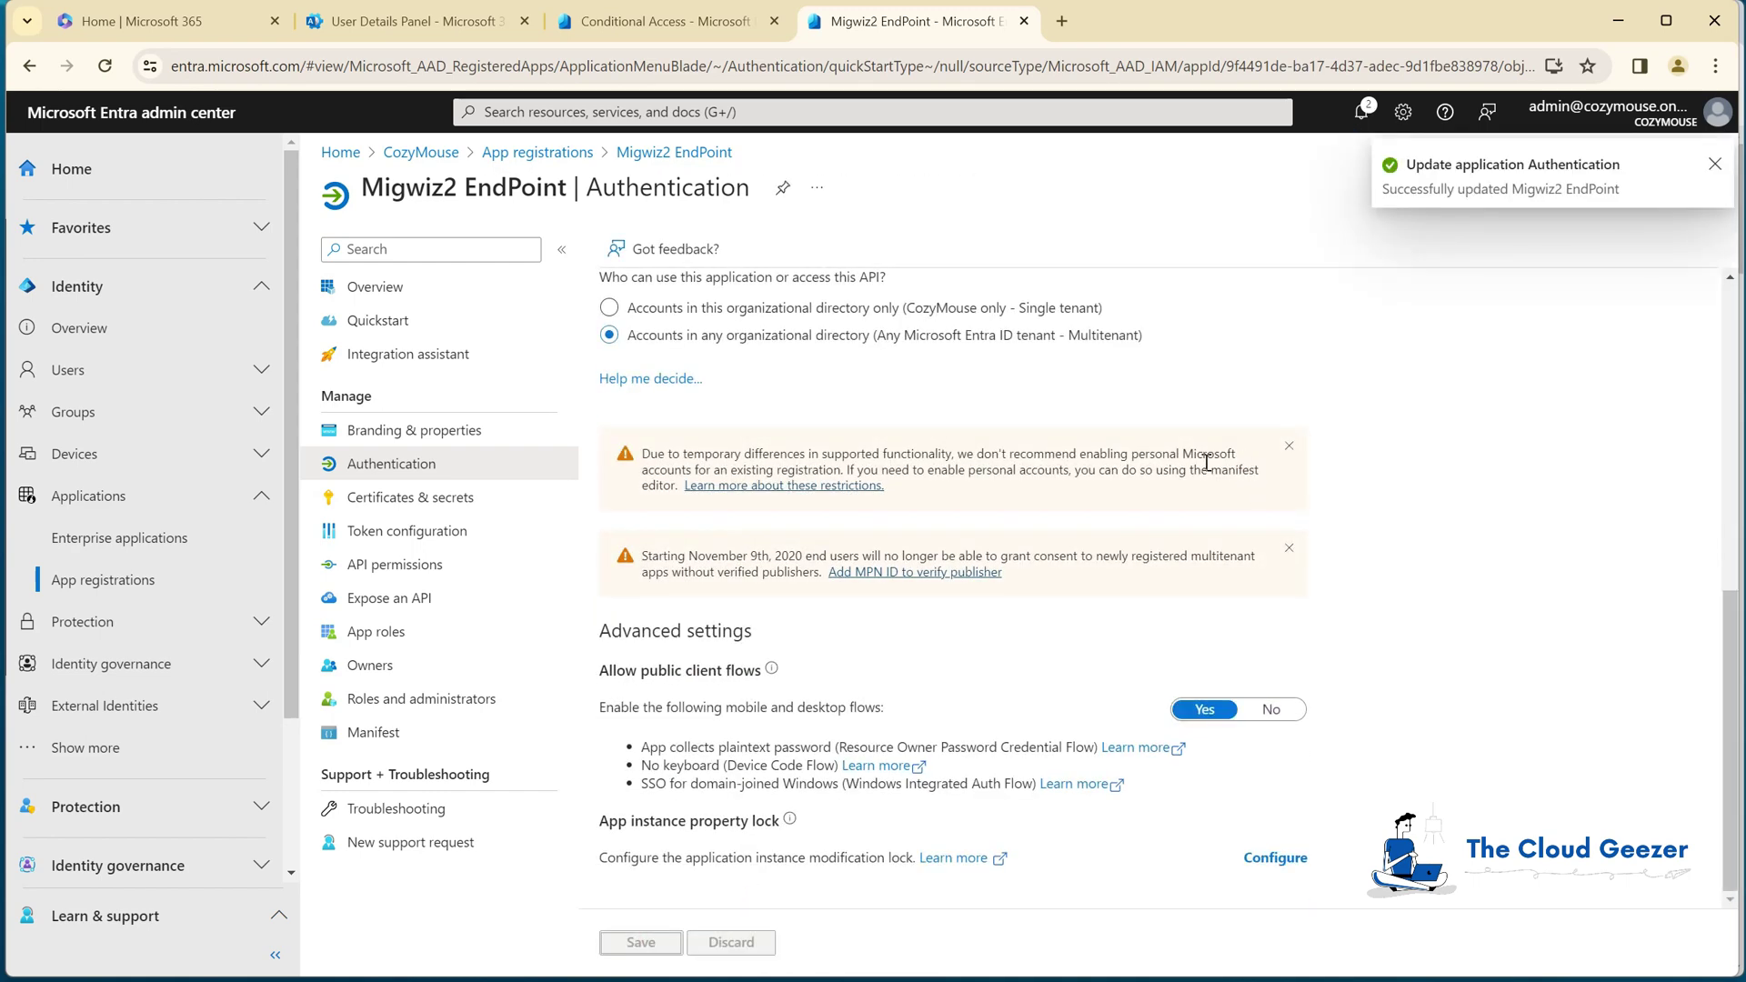
left_click(401, 565)
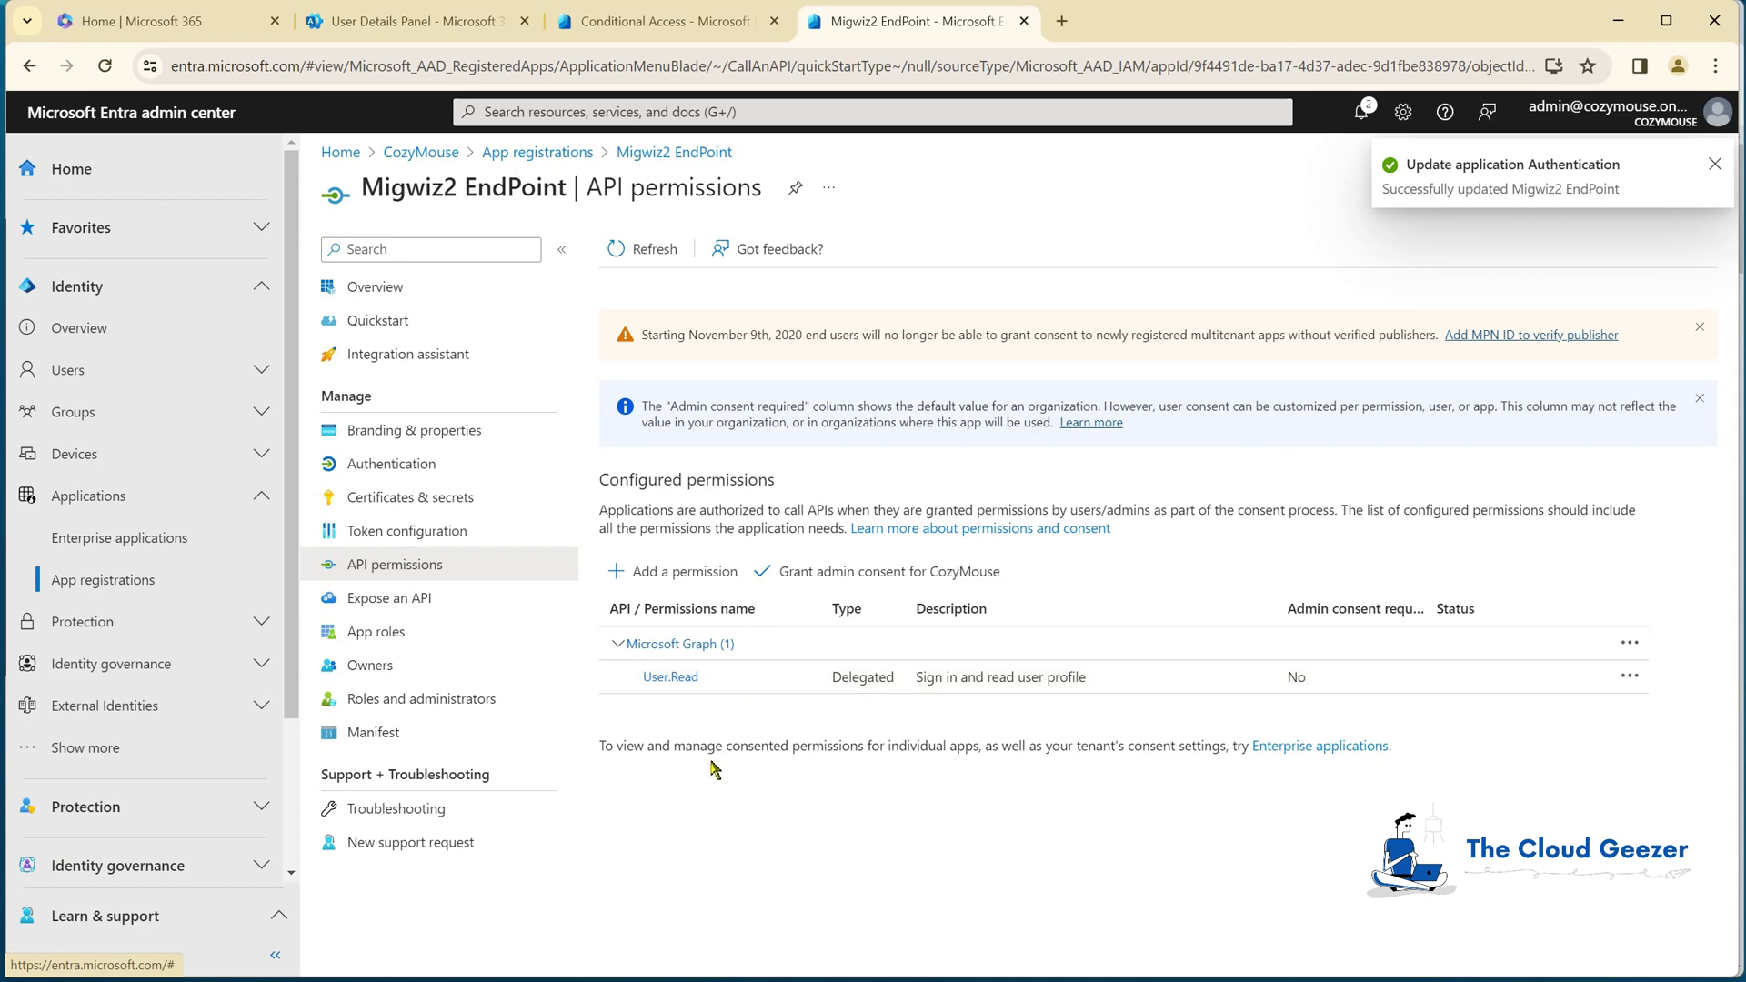
Step: Add the delegated Office 365 Exchange Online permission EWS.AccessAsUser.All to Migwiz2 EndPoint
left_click(674, 574)
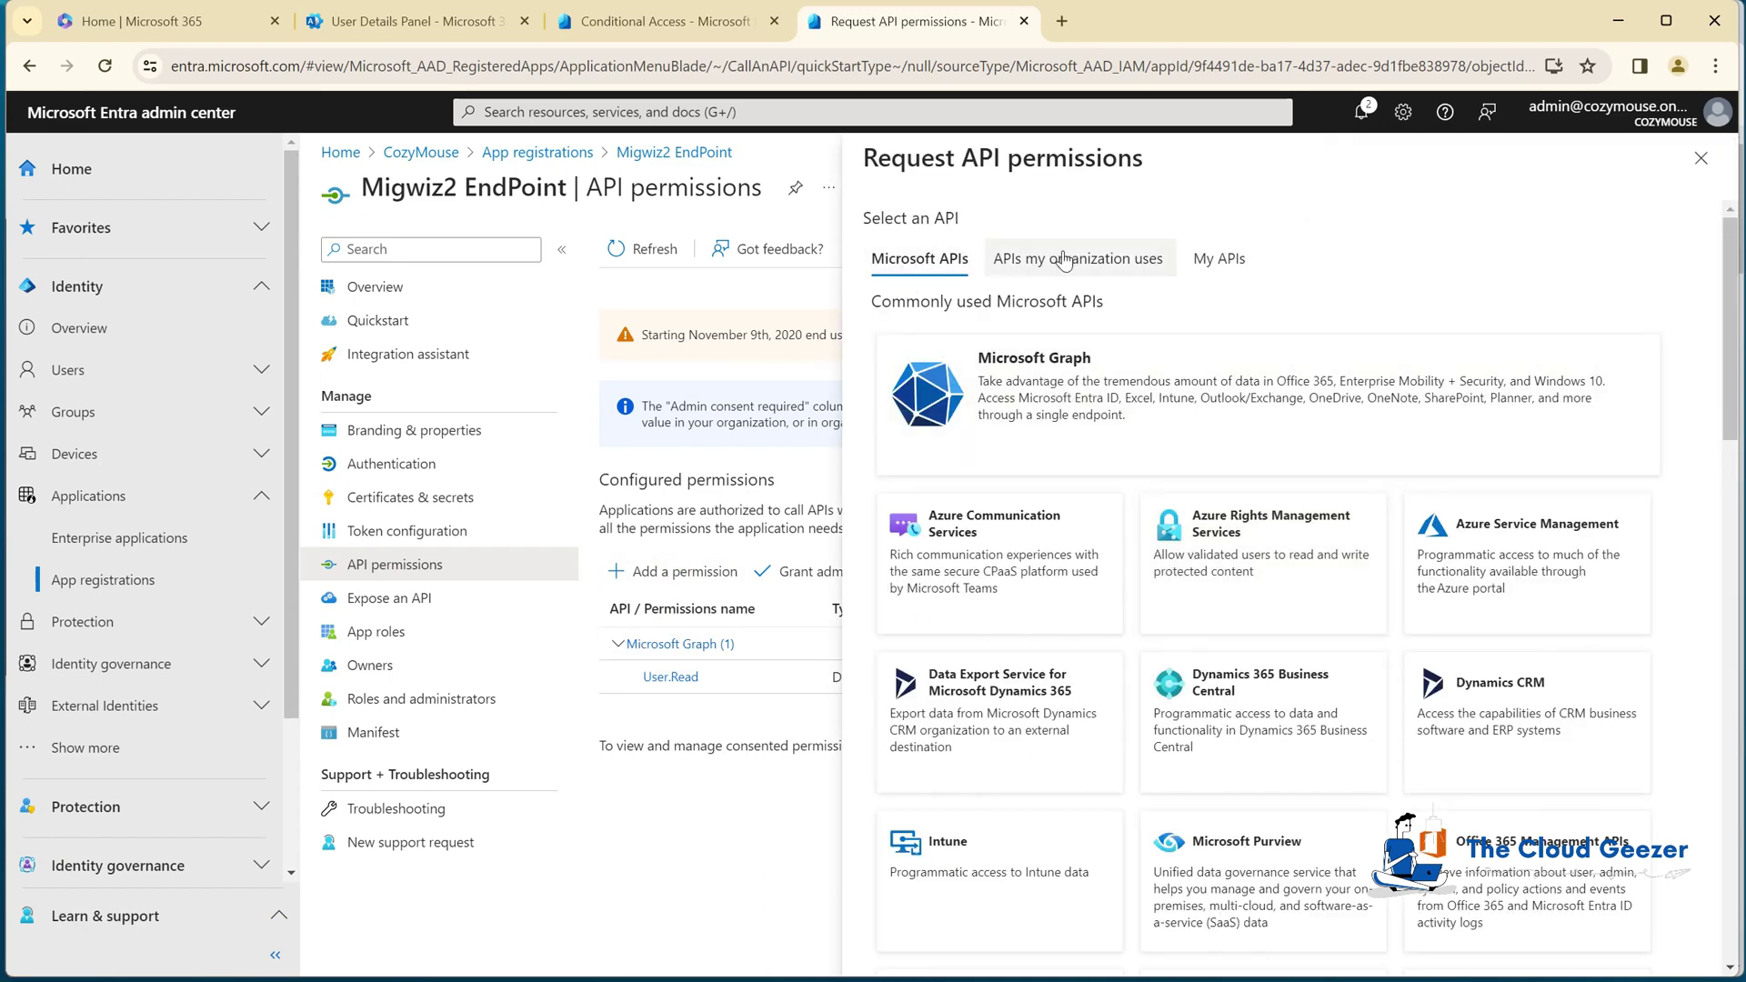
left_click(1066, 261)
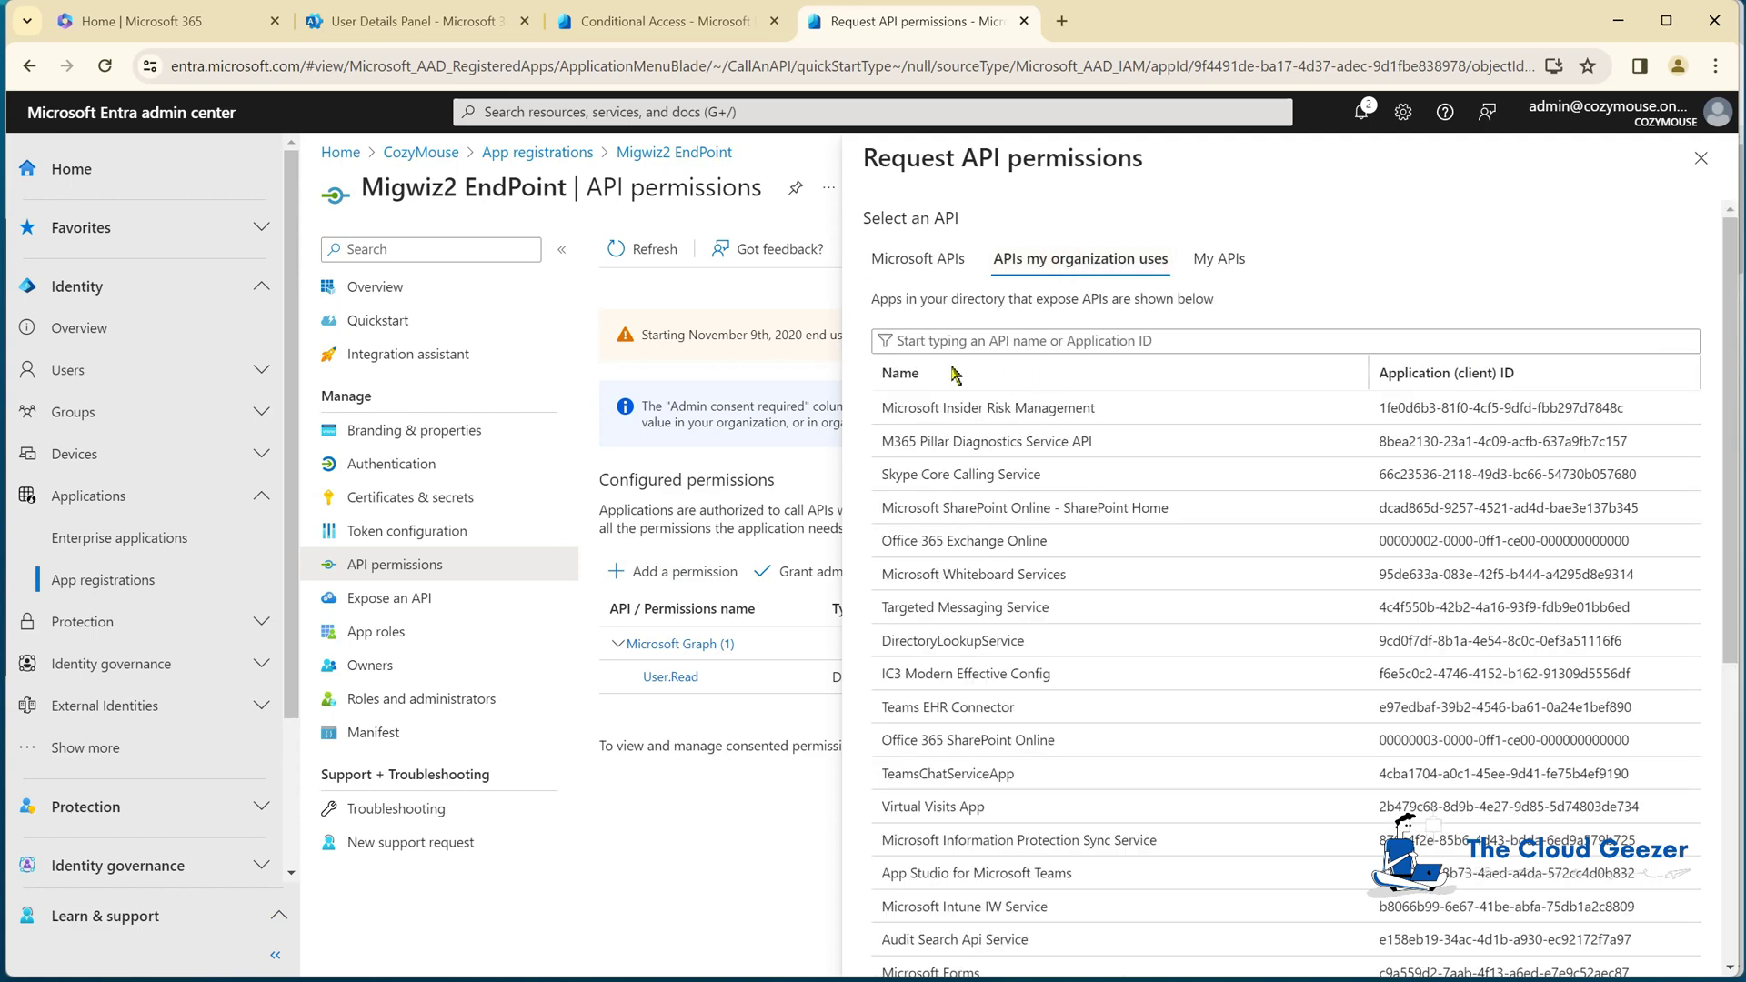
left_click(1050, 342)
type("office")
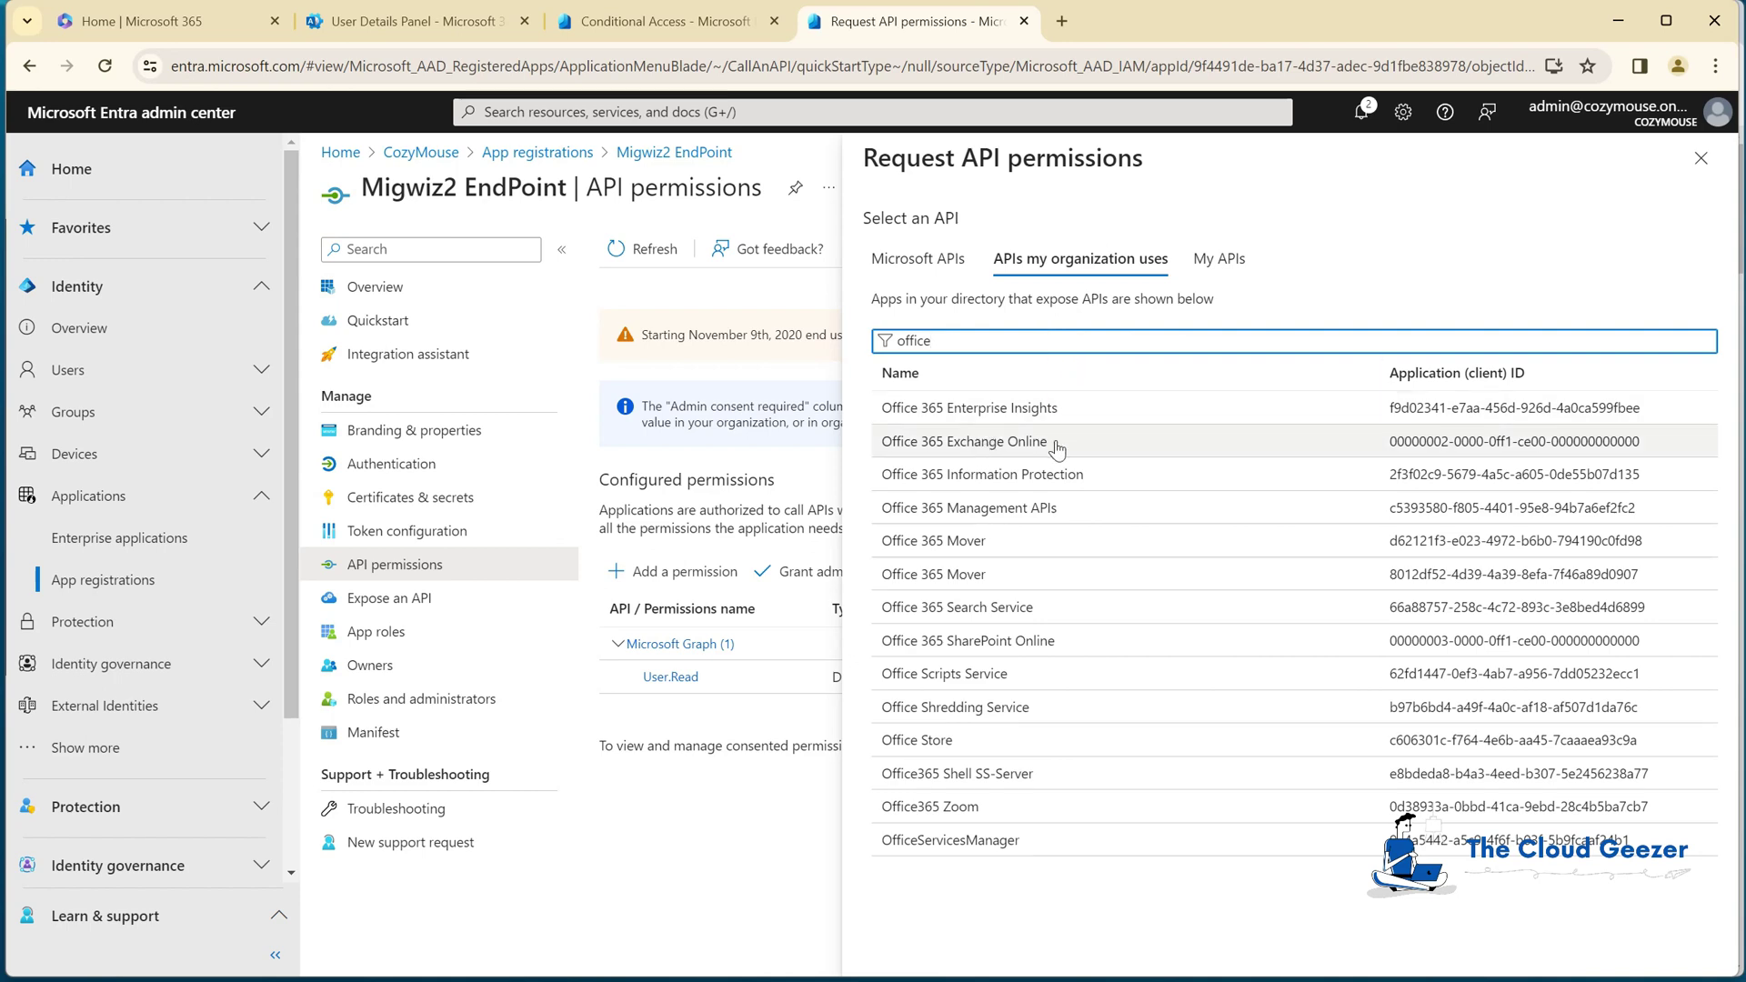
left_click(957, 445)
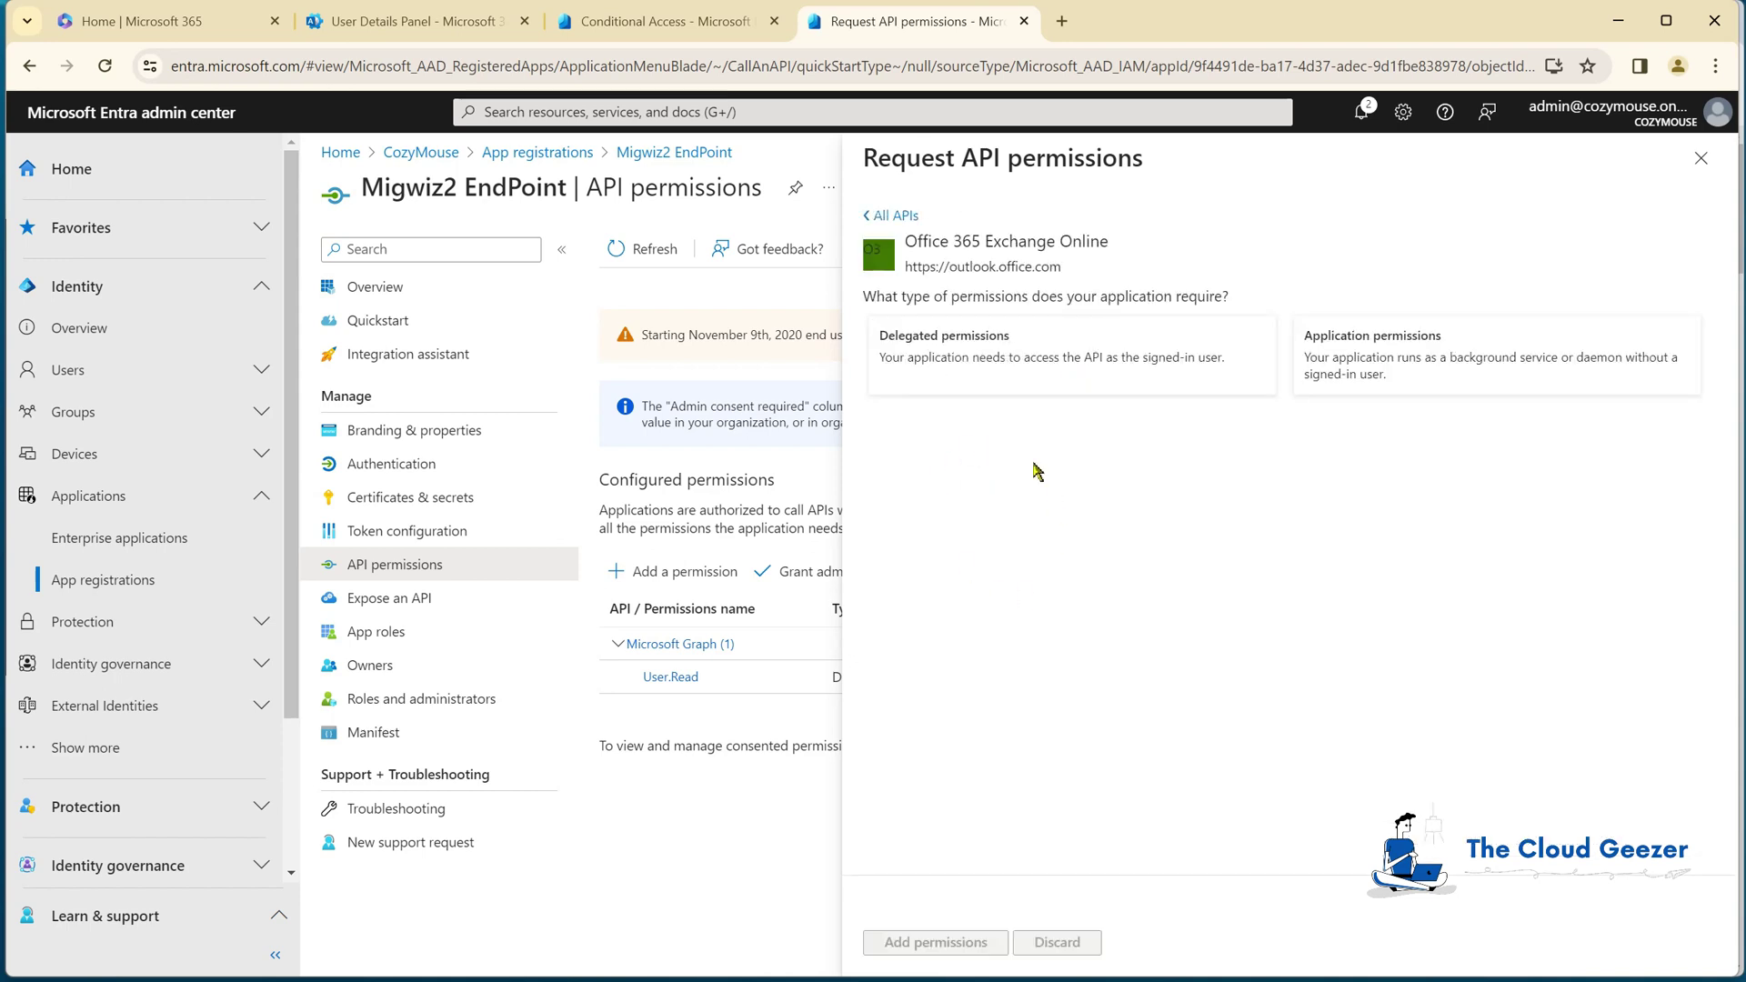
left_click(998, 364)
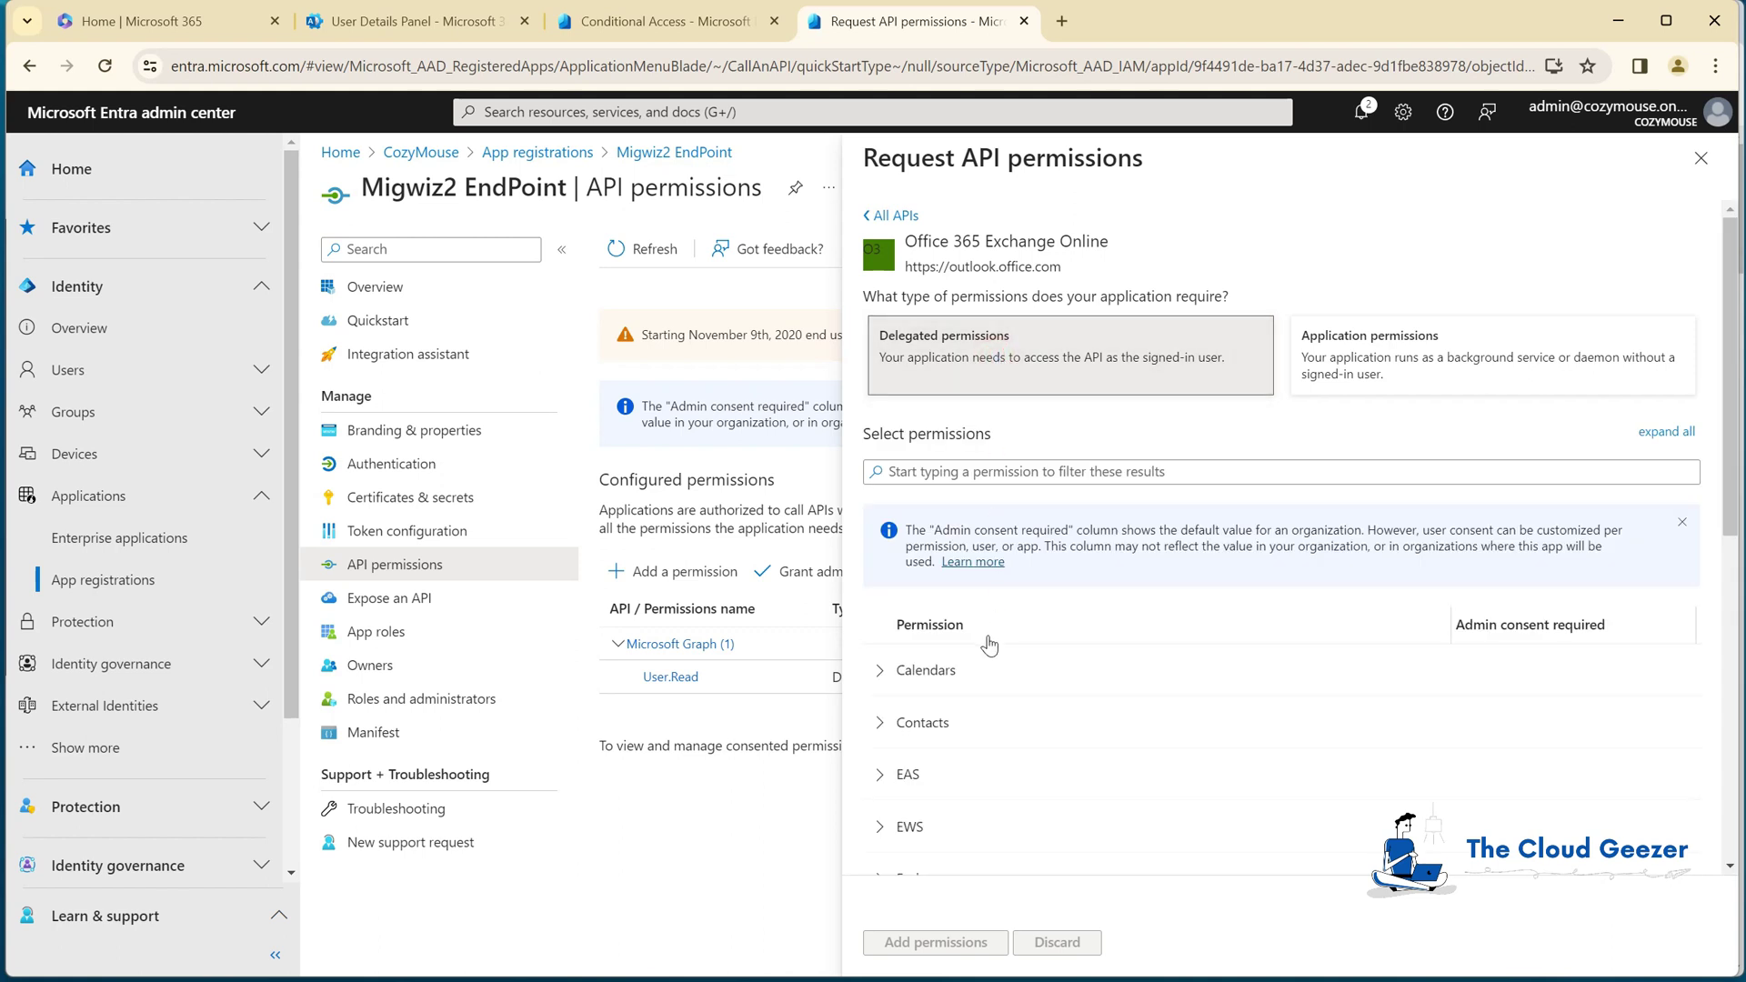
scroll(986, 643, "down", 3)
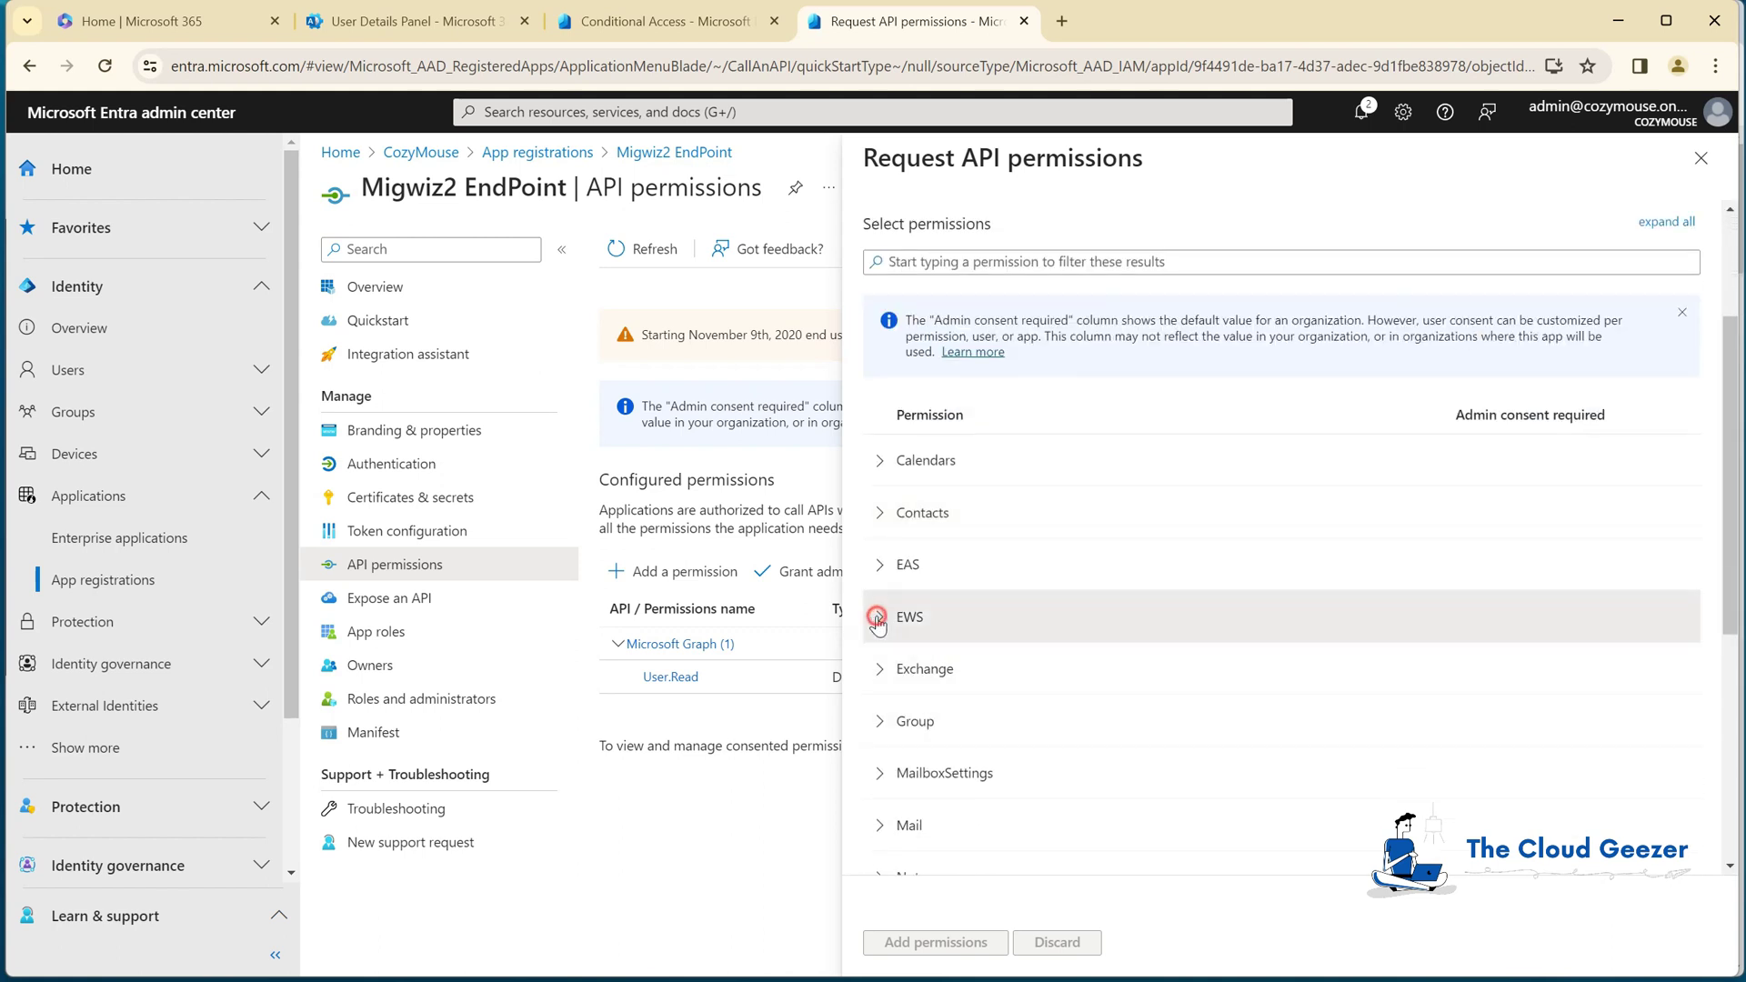
left_click(880, 616)
left_click(879, 669)
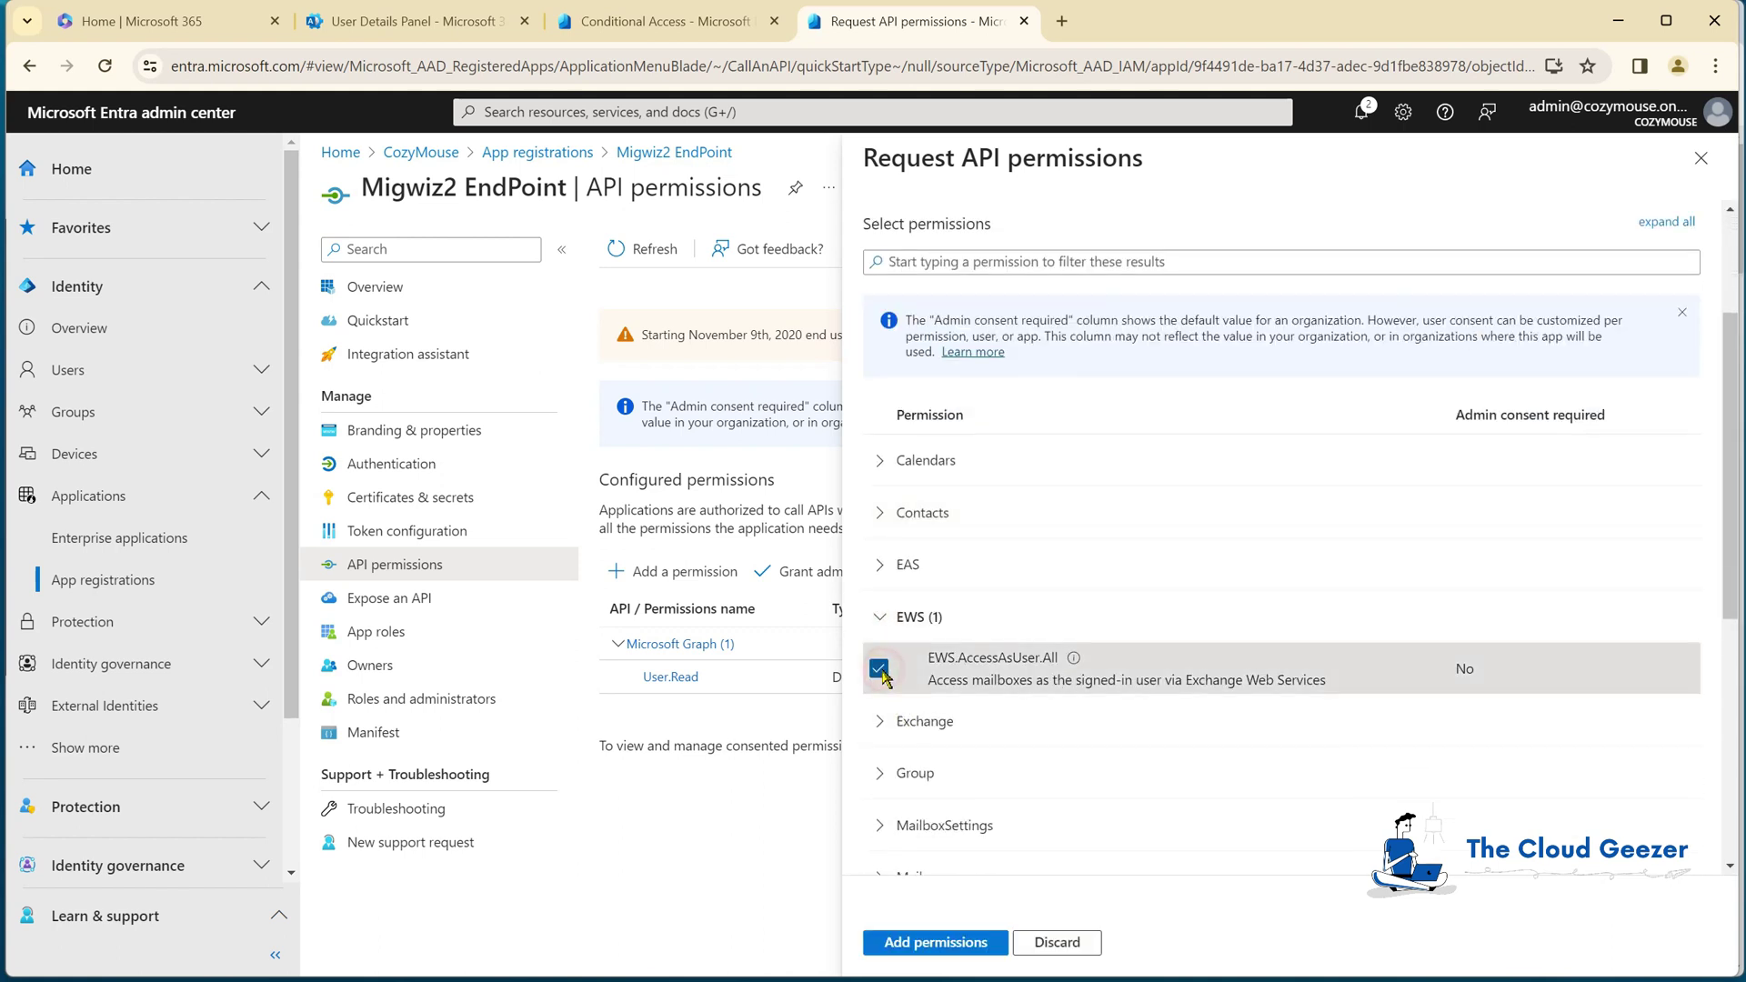
left_click(971, 944)
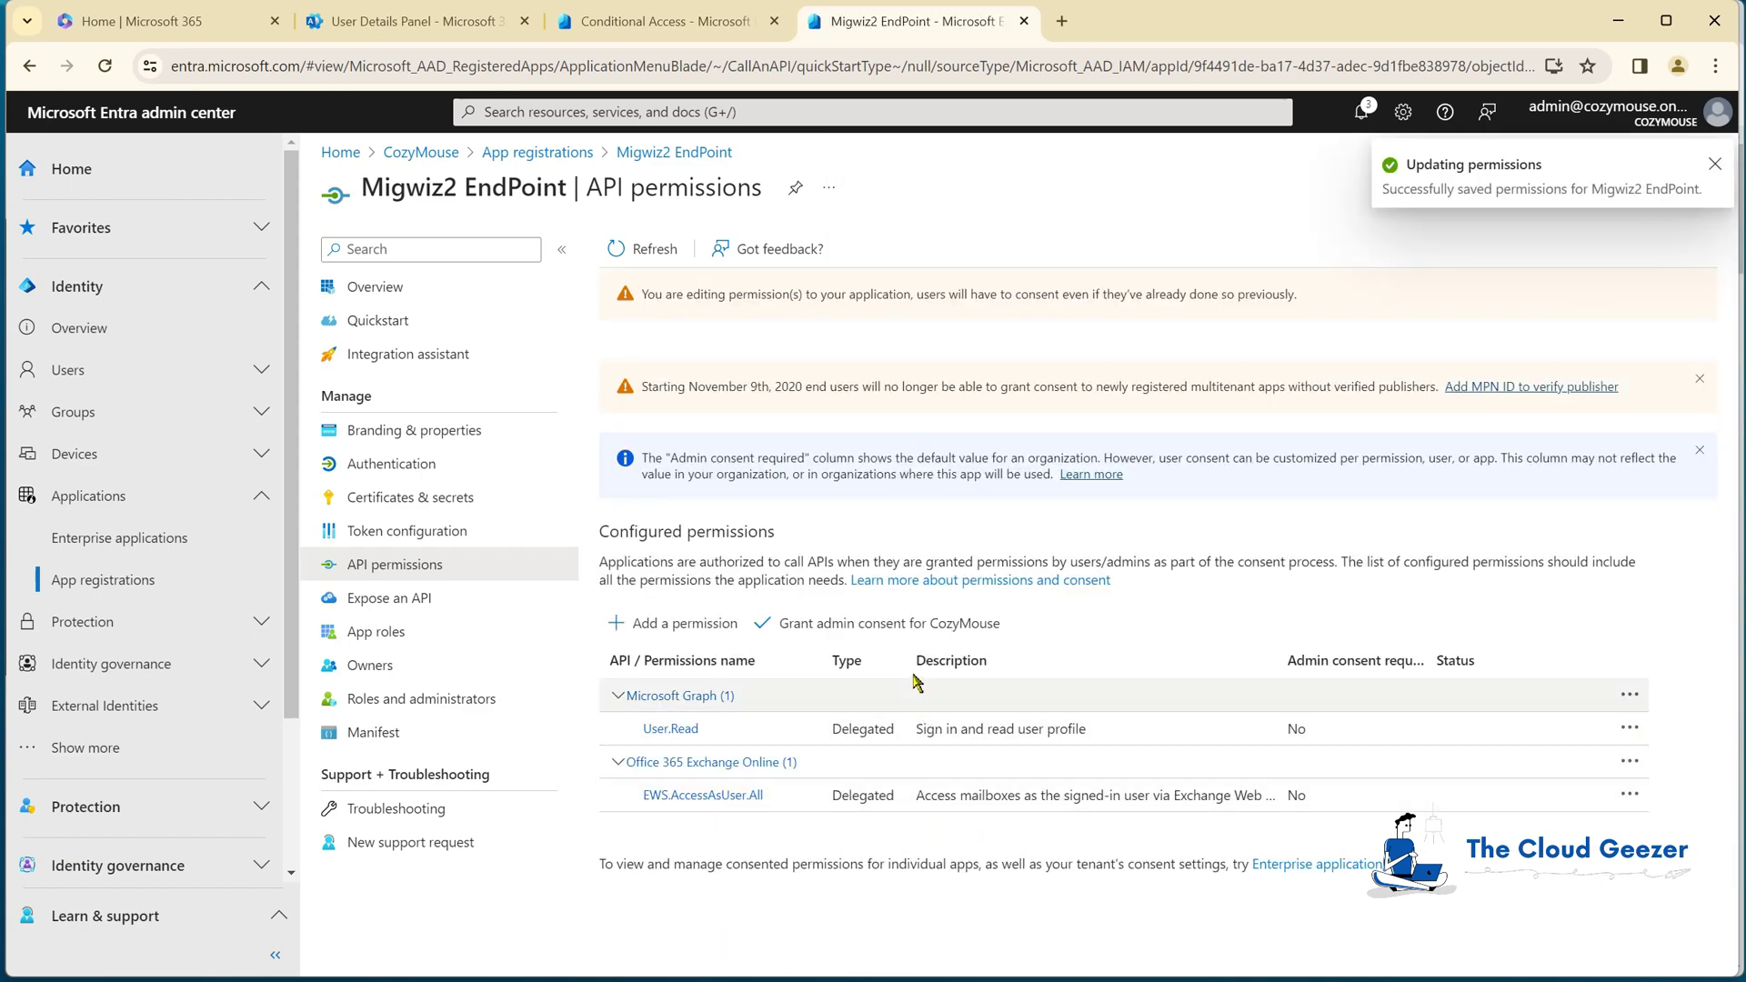
Step: Grant admin consent for CozyMouse and close the app back to App registrations
left_click(883, 626)
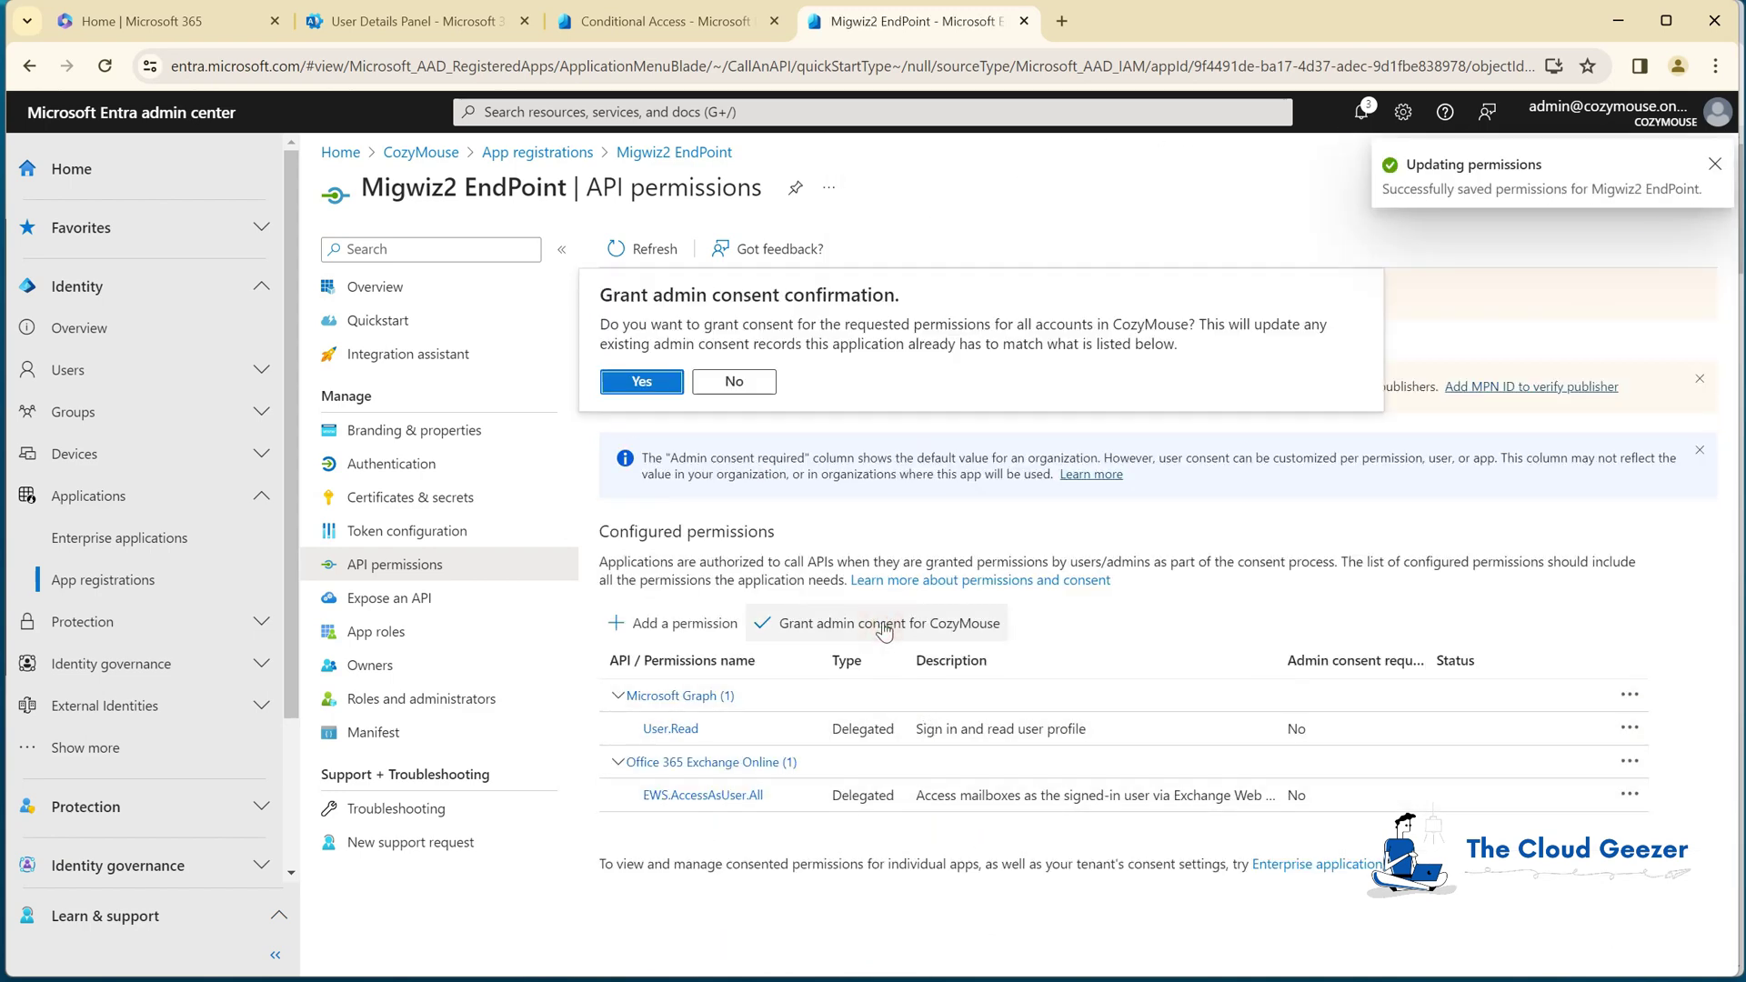
left_click(653, 382)
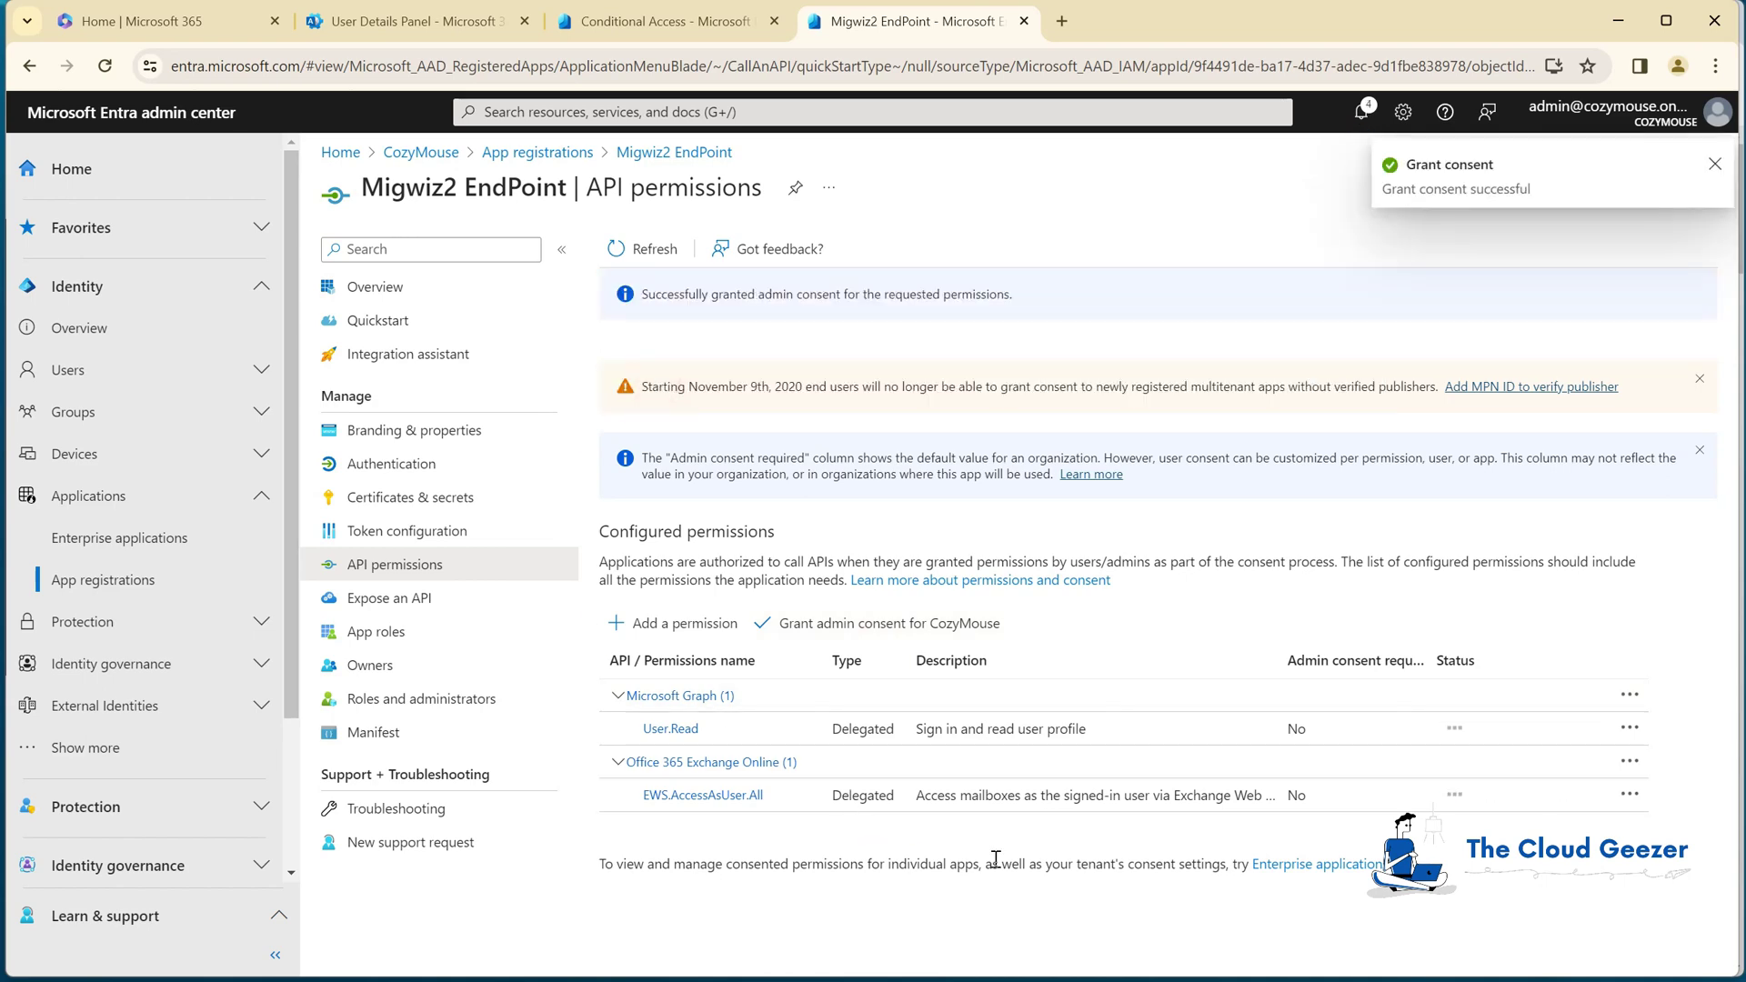
left_click(415, 287)
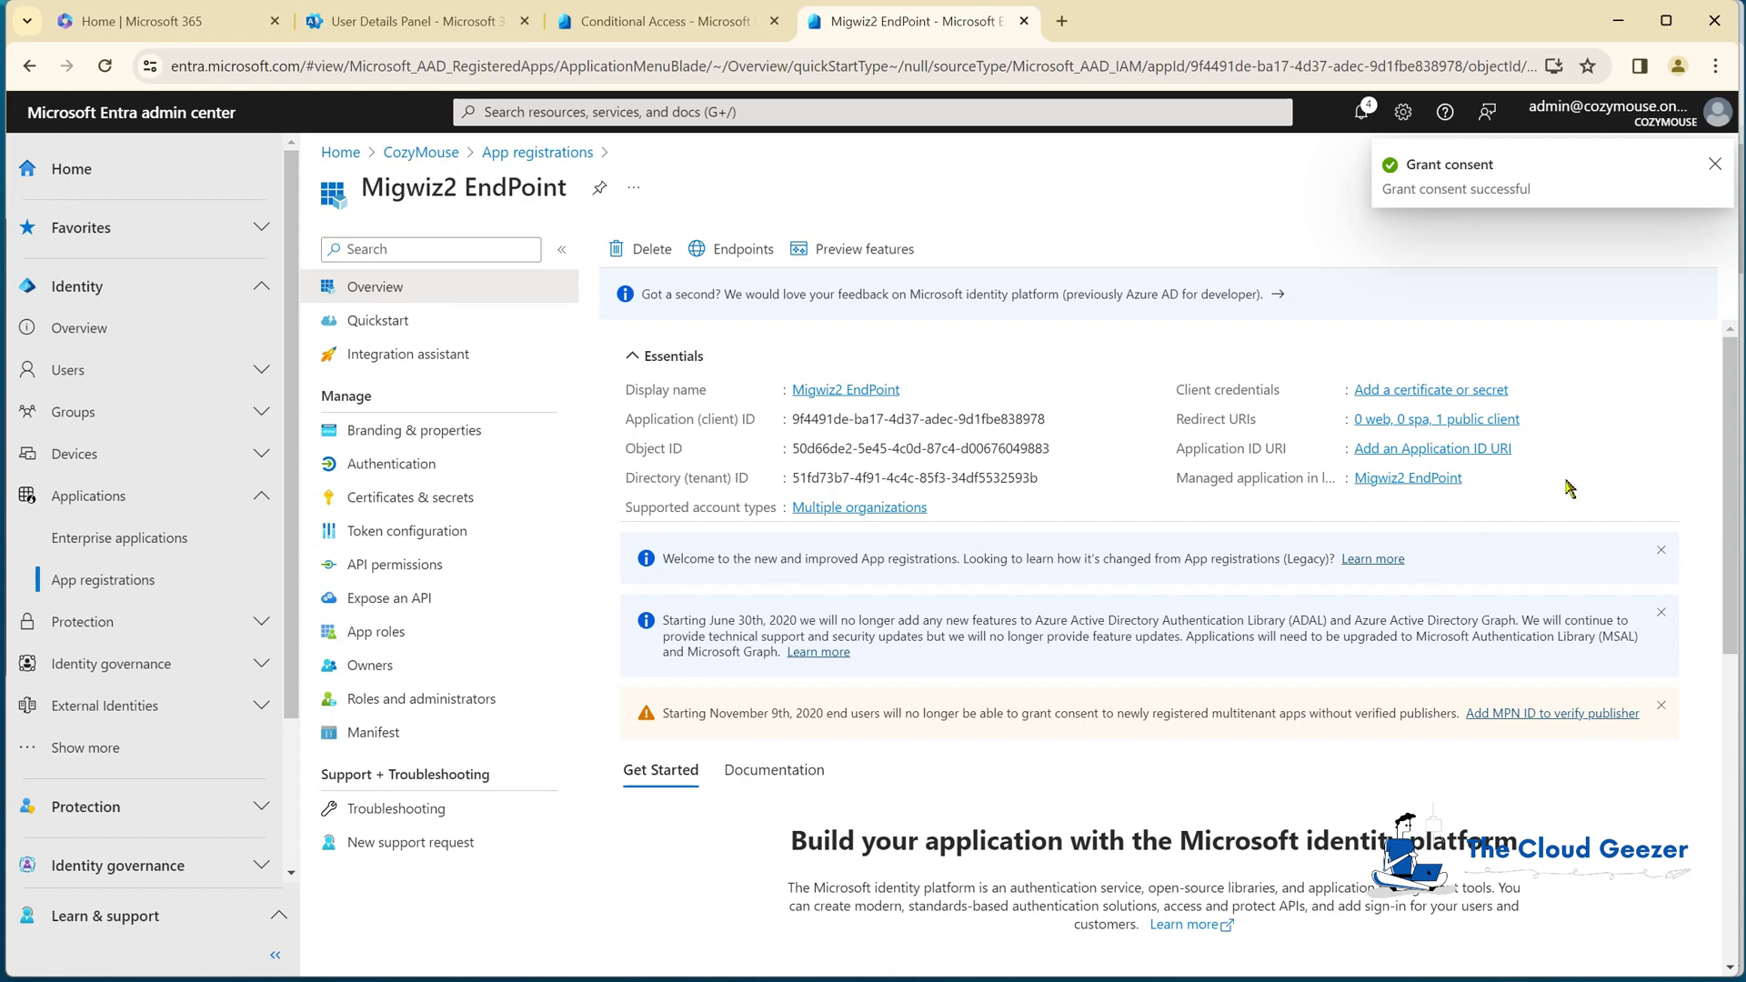
left_click(1700, 188)
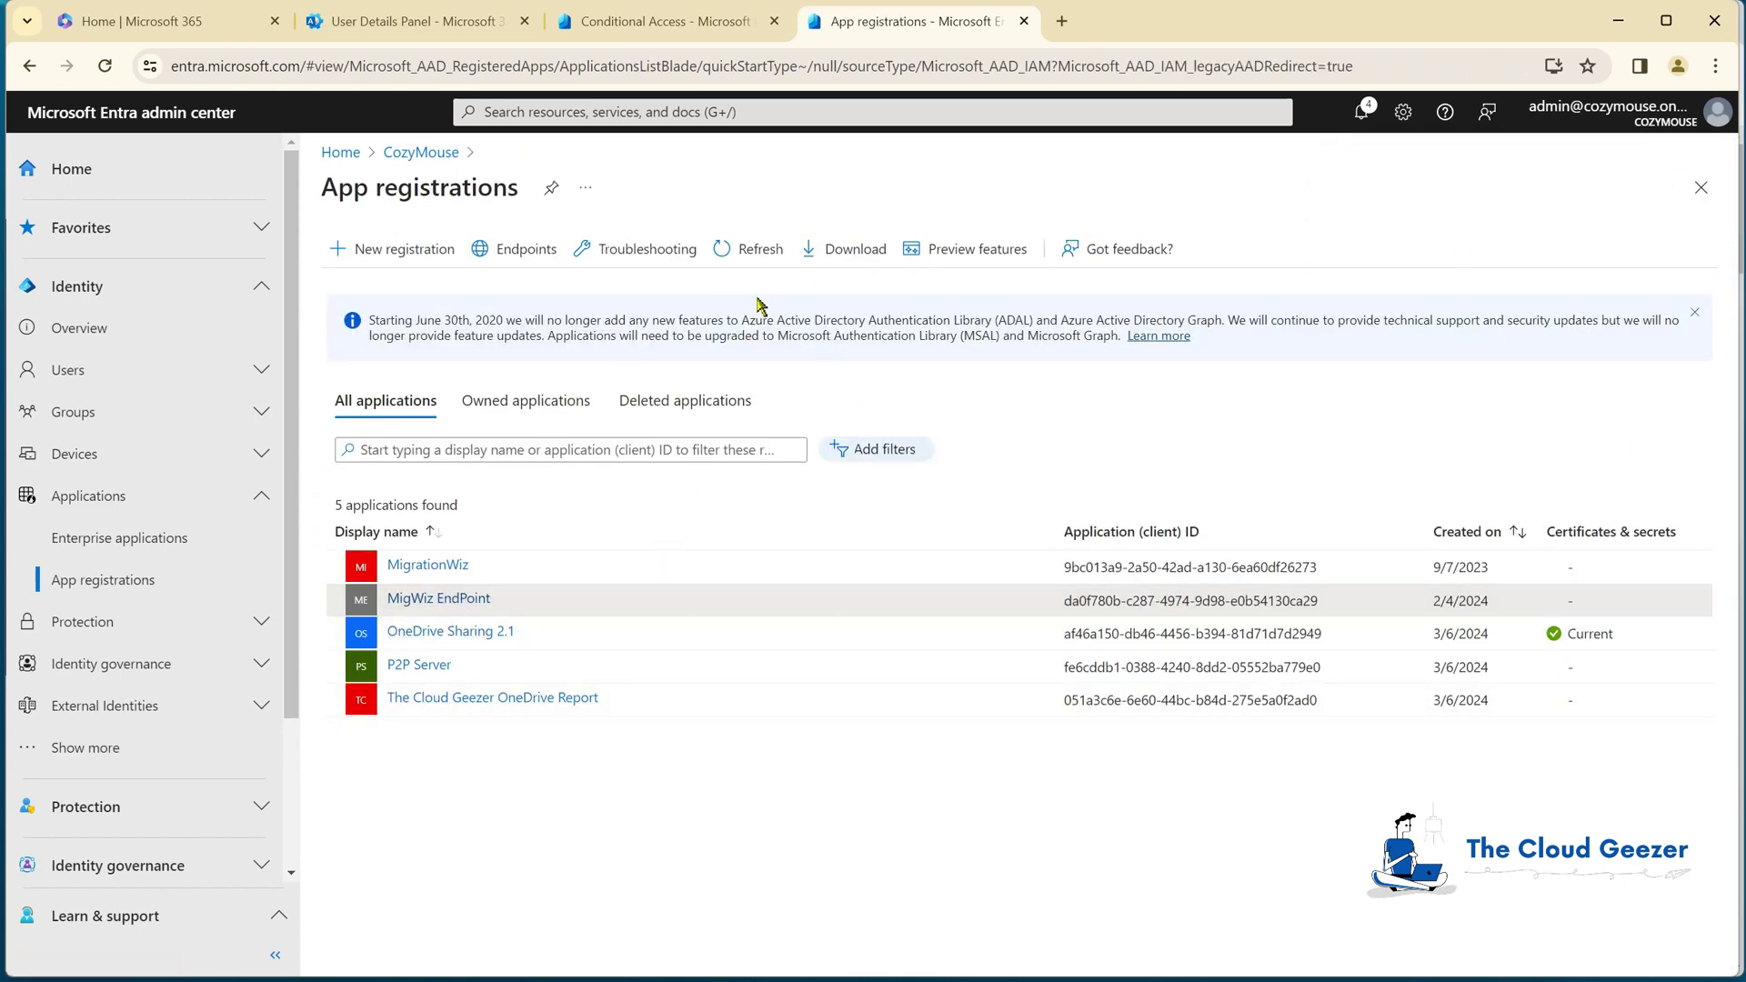
Step: Refresh App registrations to confirm Migwiz2 EndPoint, then switch to Microsoft 365 admin center
left_click(748, 250)
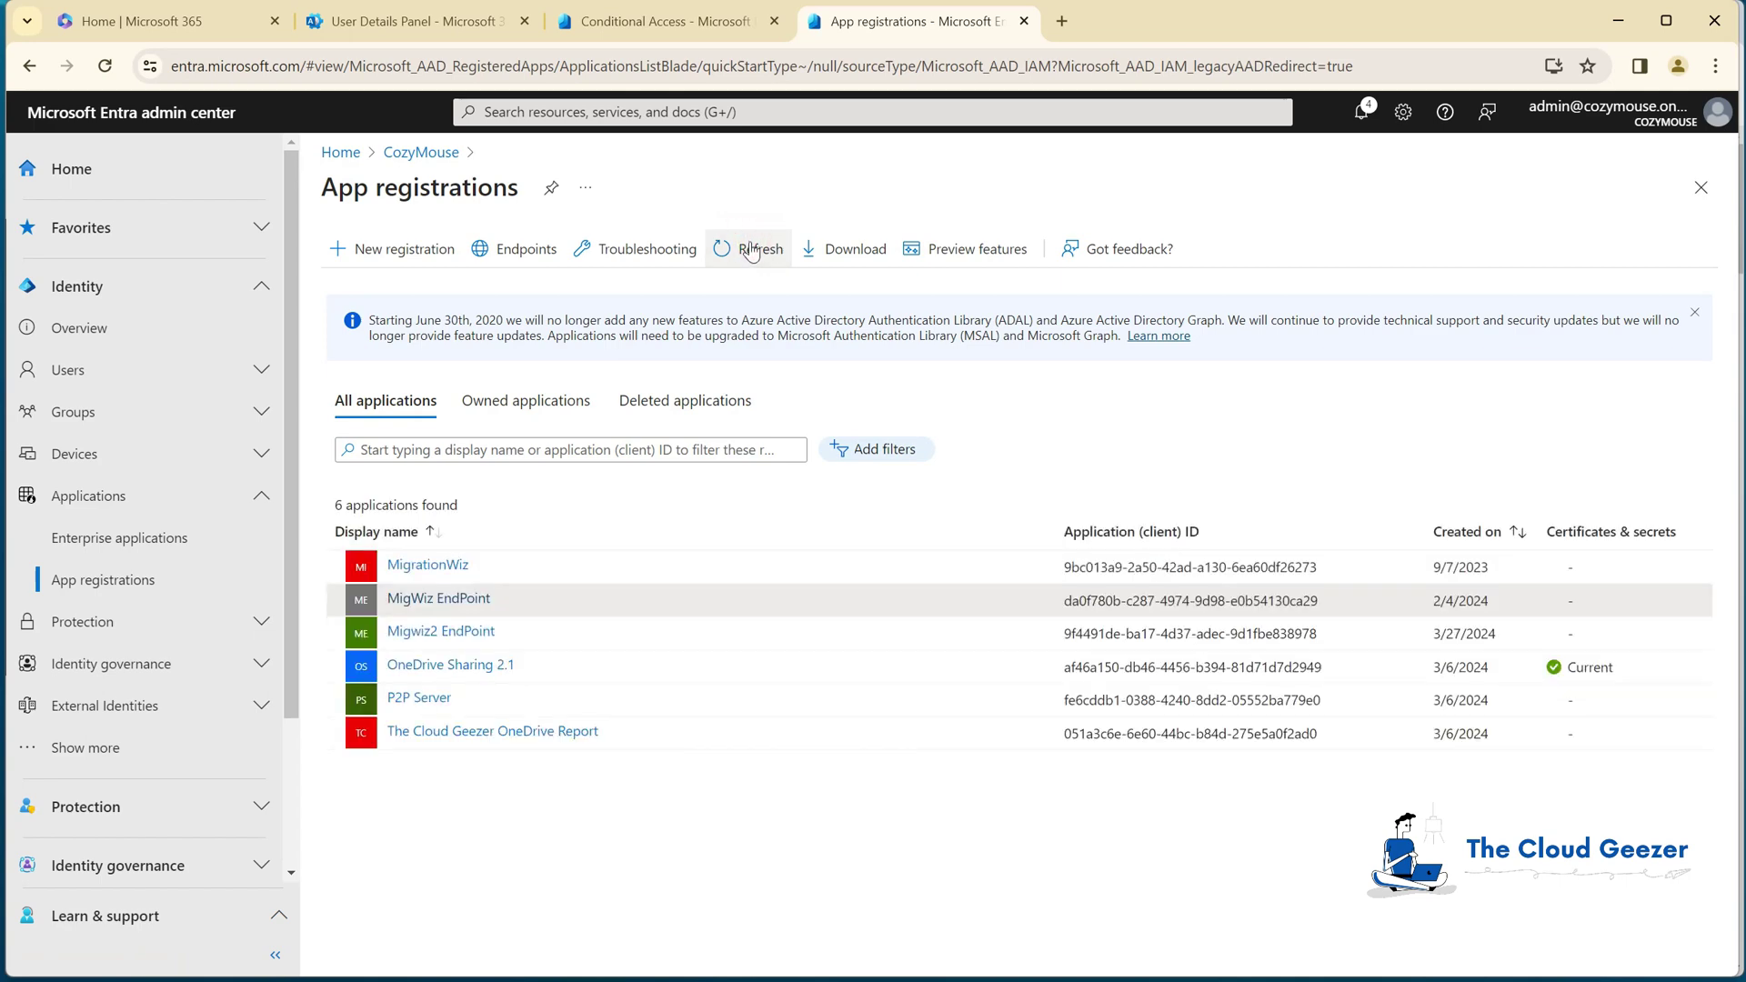
left_click(447, 636)
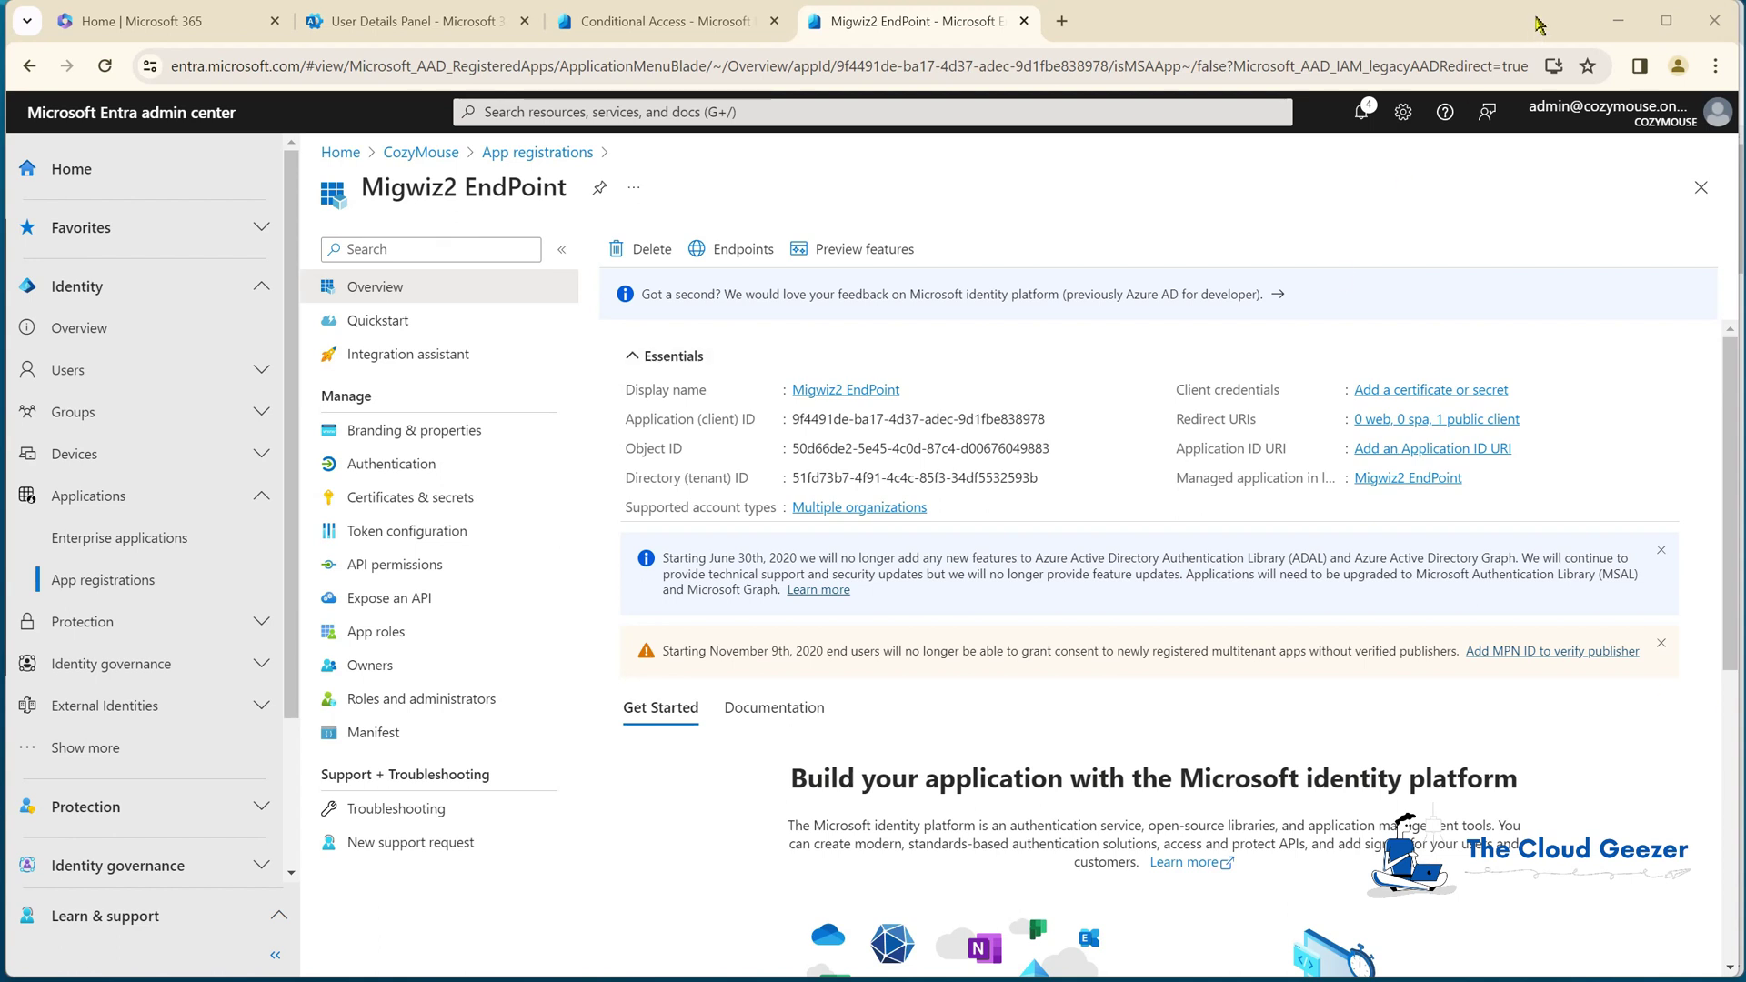
left_click(1620, 22)
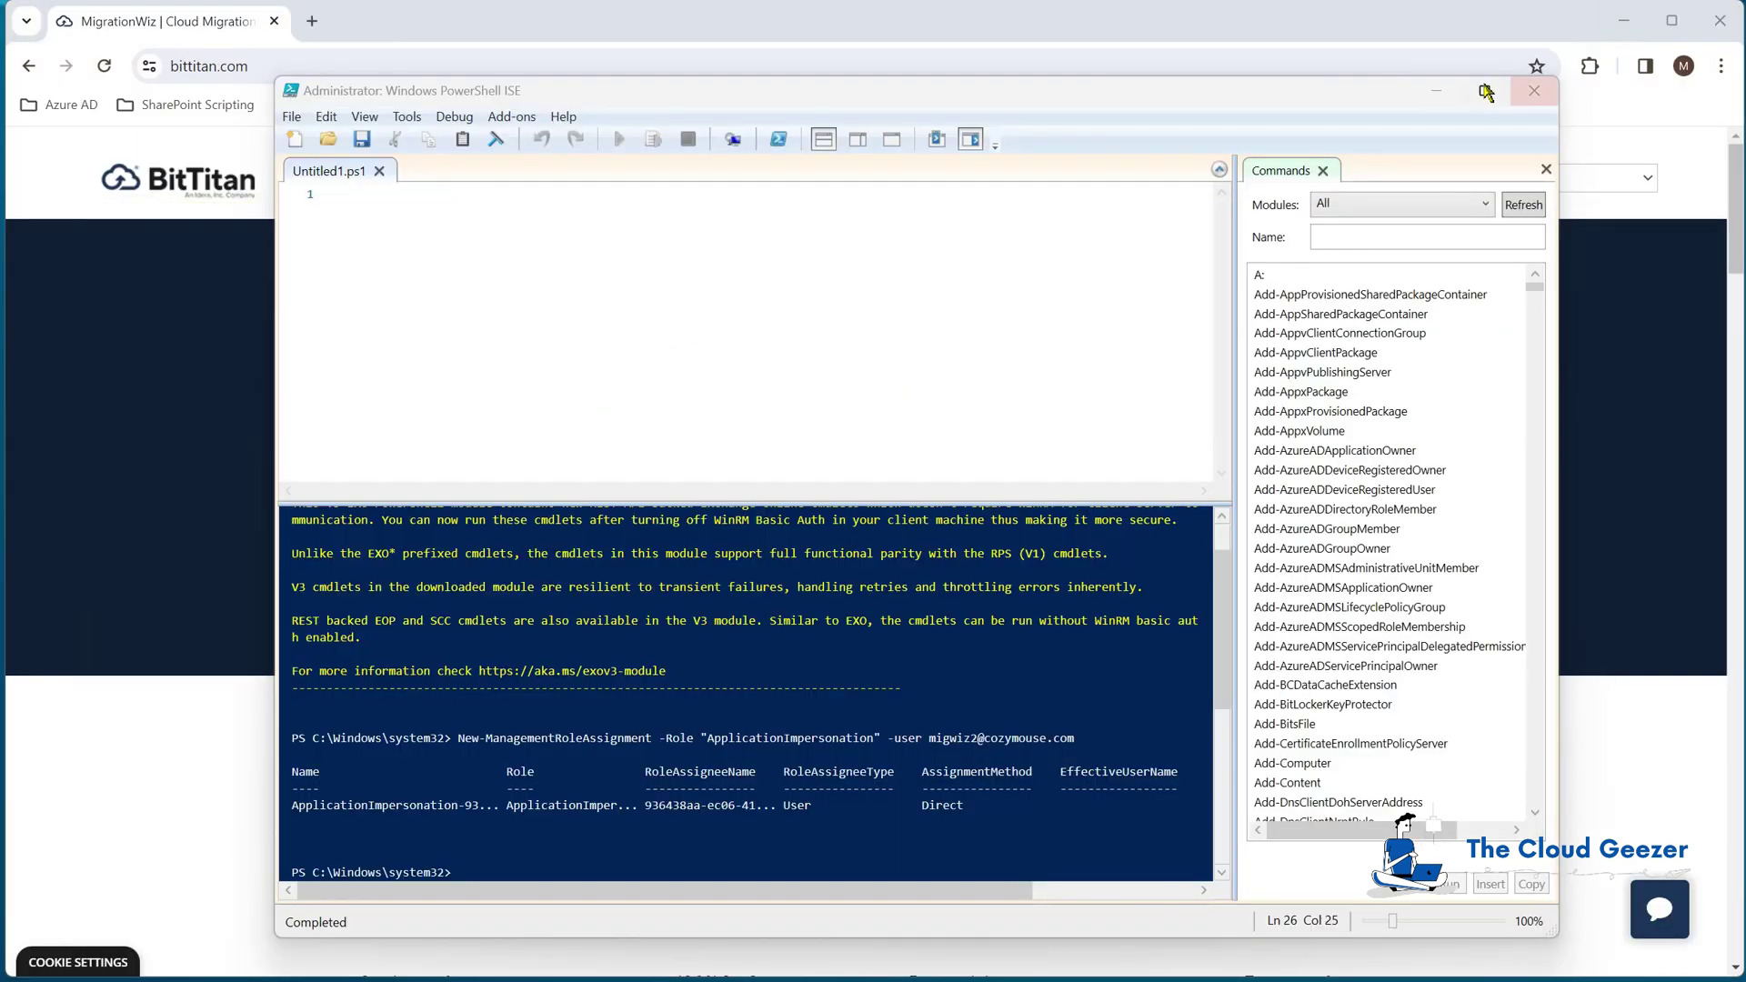
left_click(1437, 91)
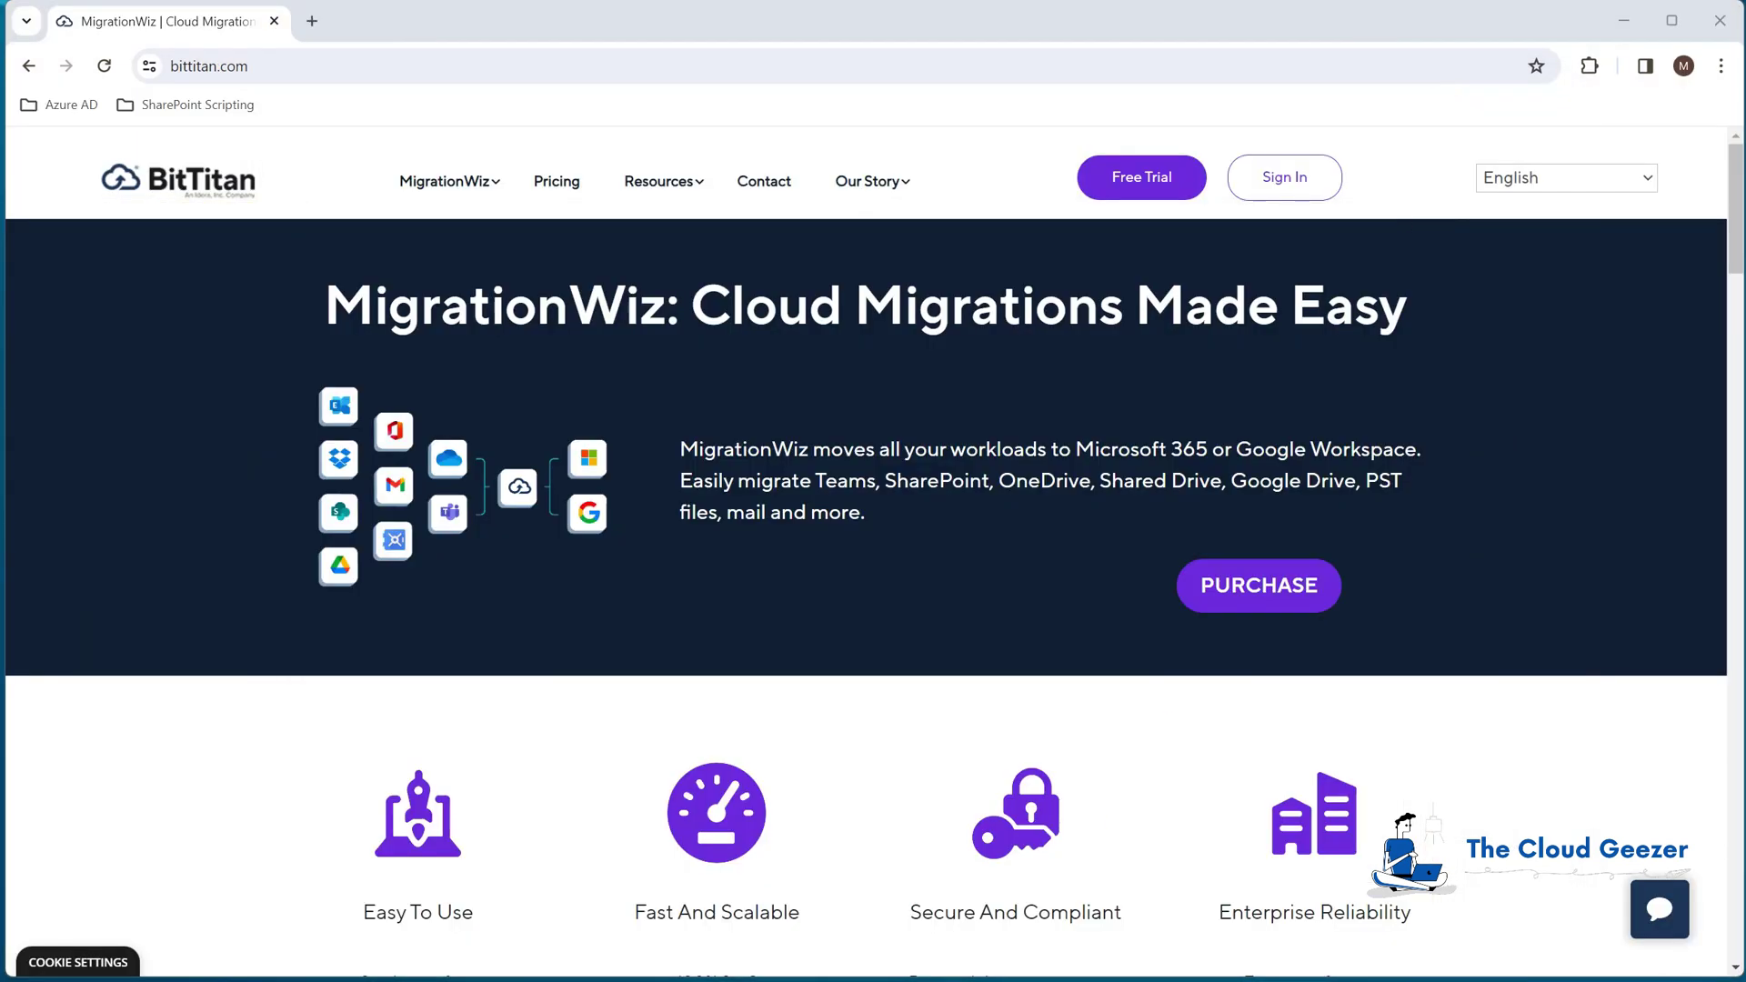
key("alt+Tab")
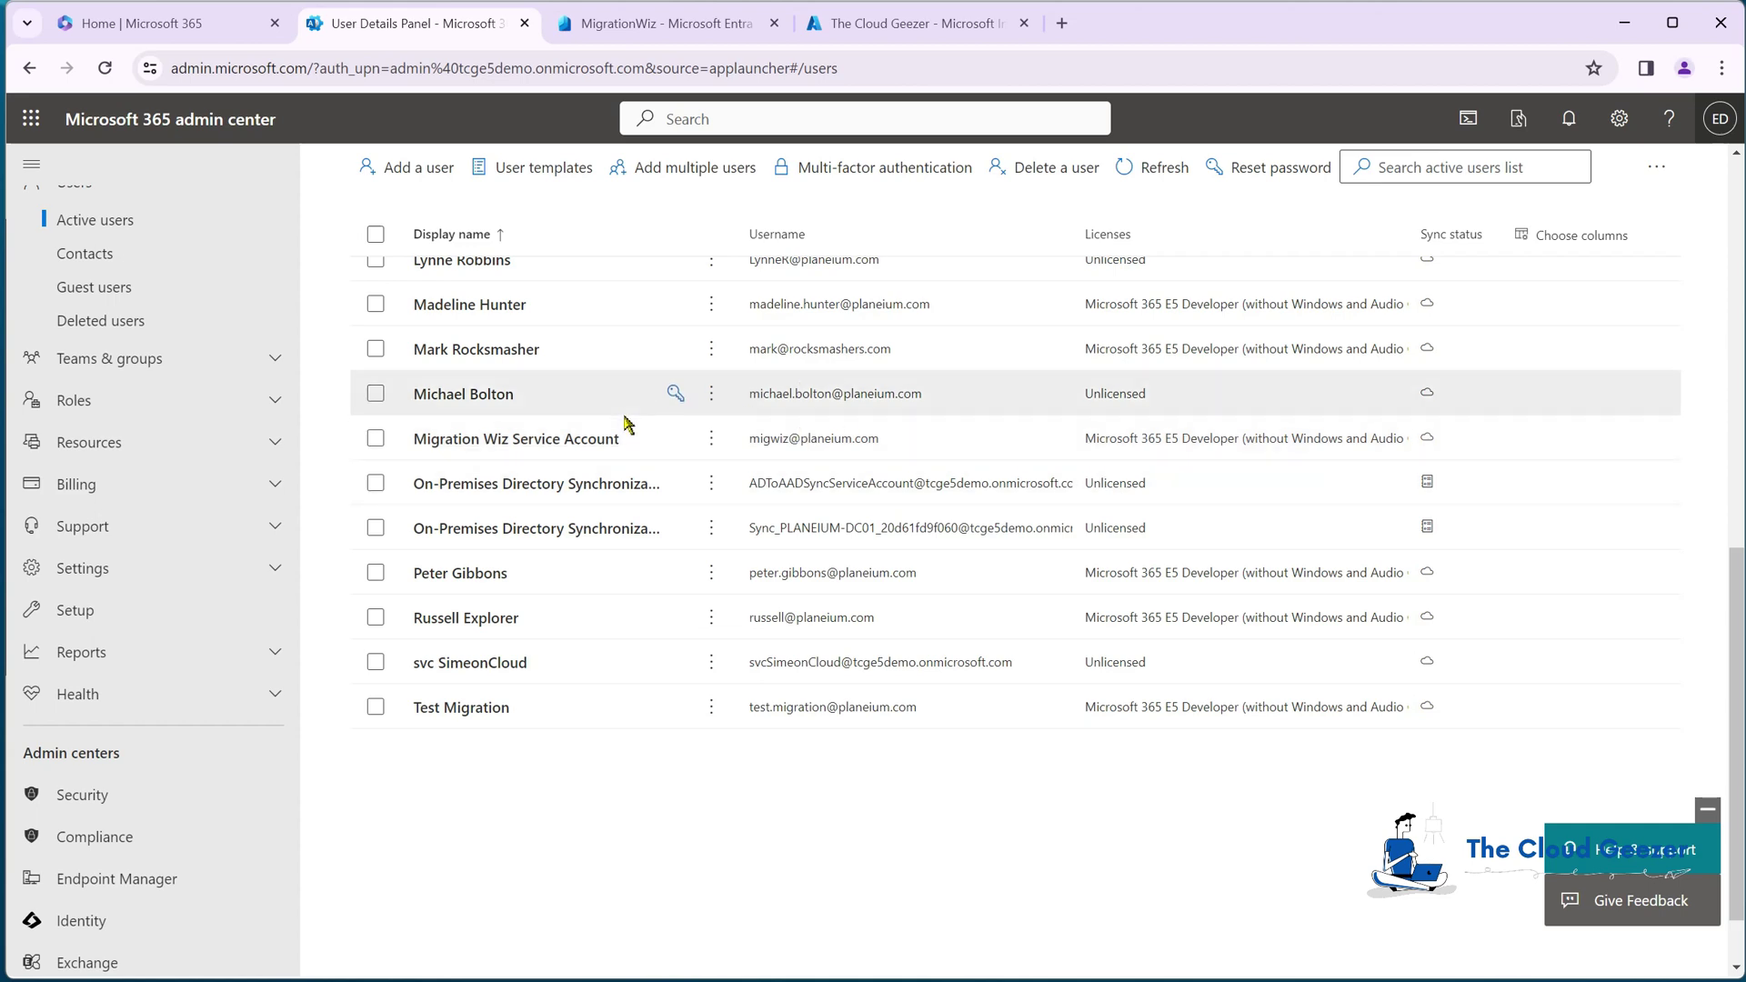
Step: Start a new user with first name Mig, last name Wiz and a username
left_click(404, 167)
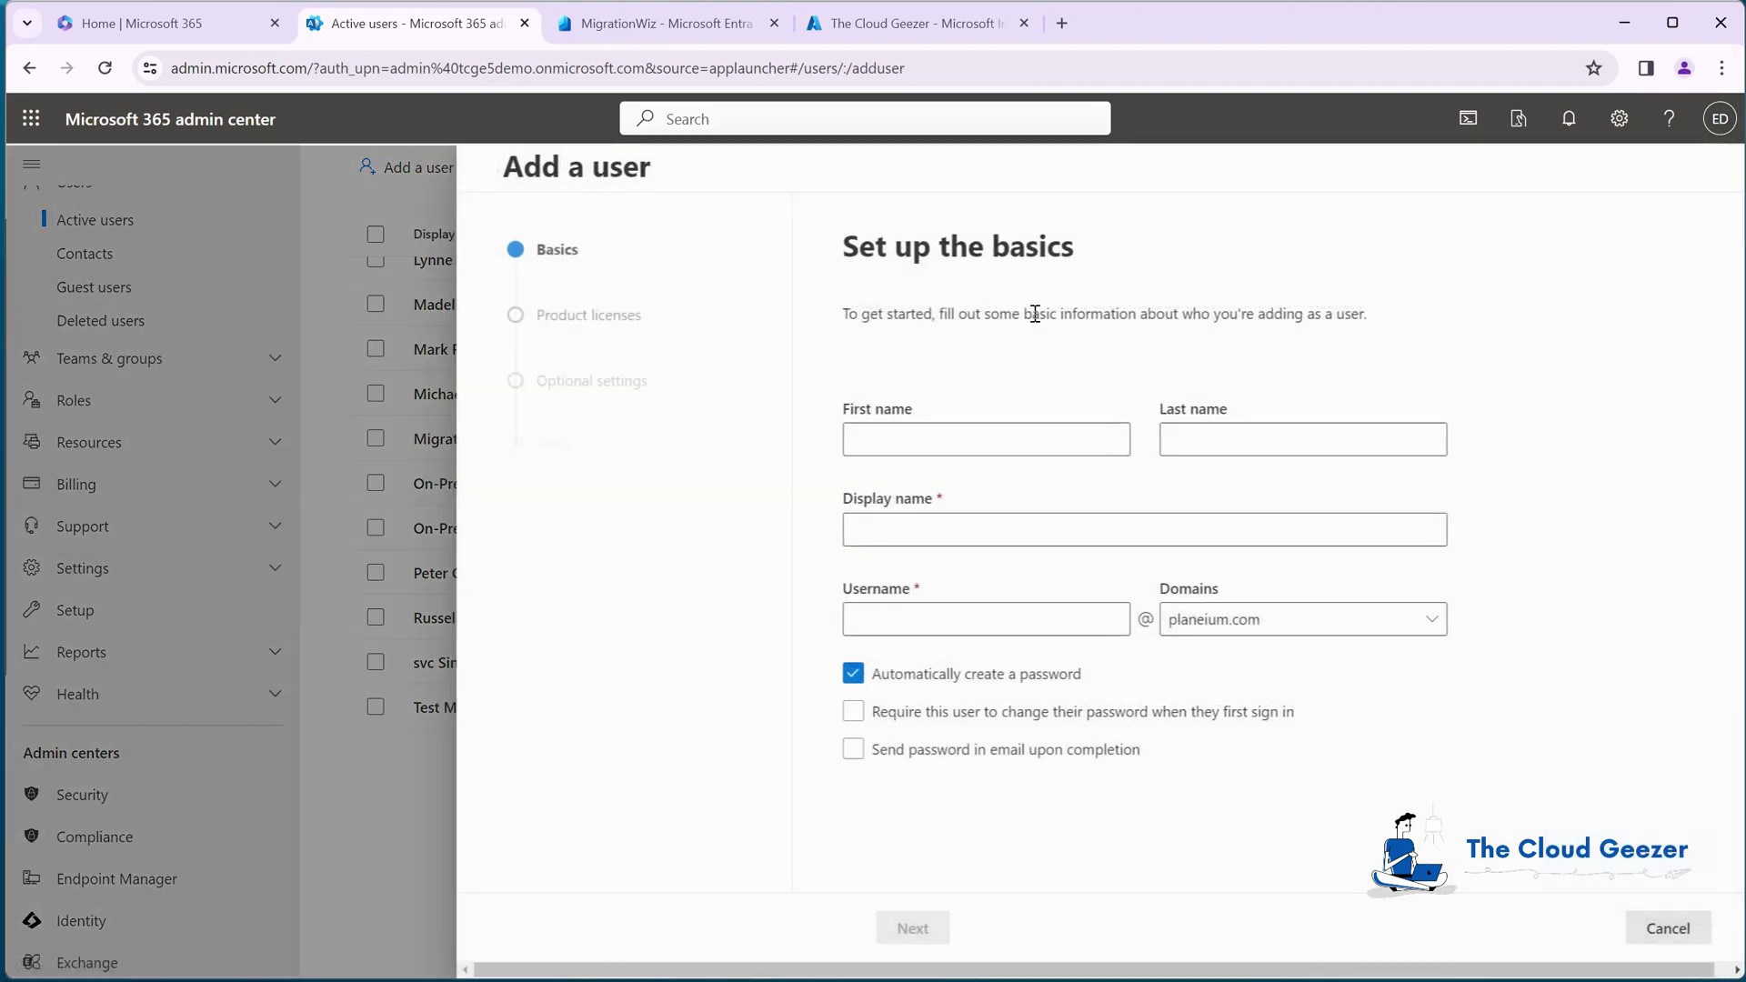
left_click(980, 440)
type("Mig")
key("Tab")
type("Wiz")
key("Tab")
key("Tab")
type("m")
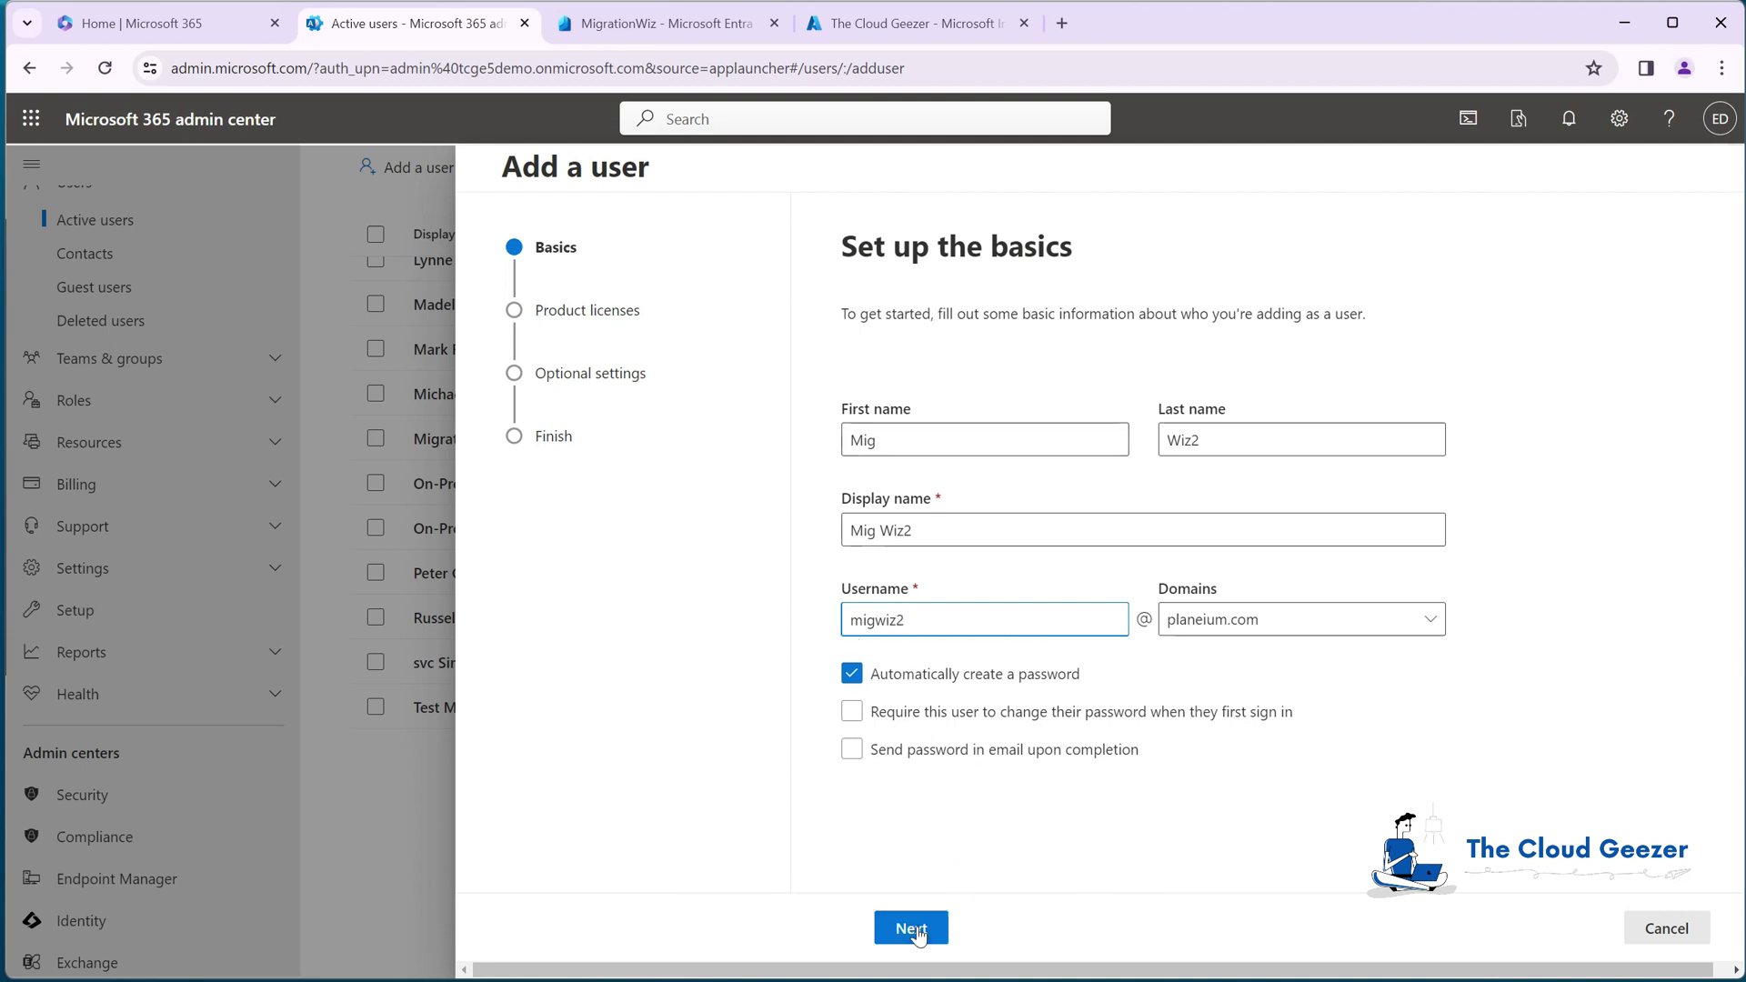
Step: Create the user without a product license using default settings, and close the confirmation
left_click(910, 928)
left_click(853, 767)
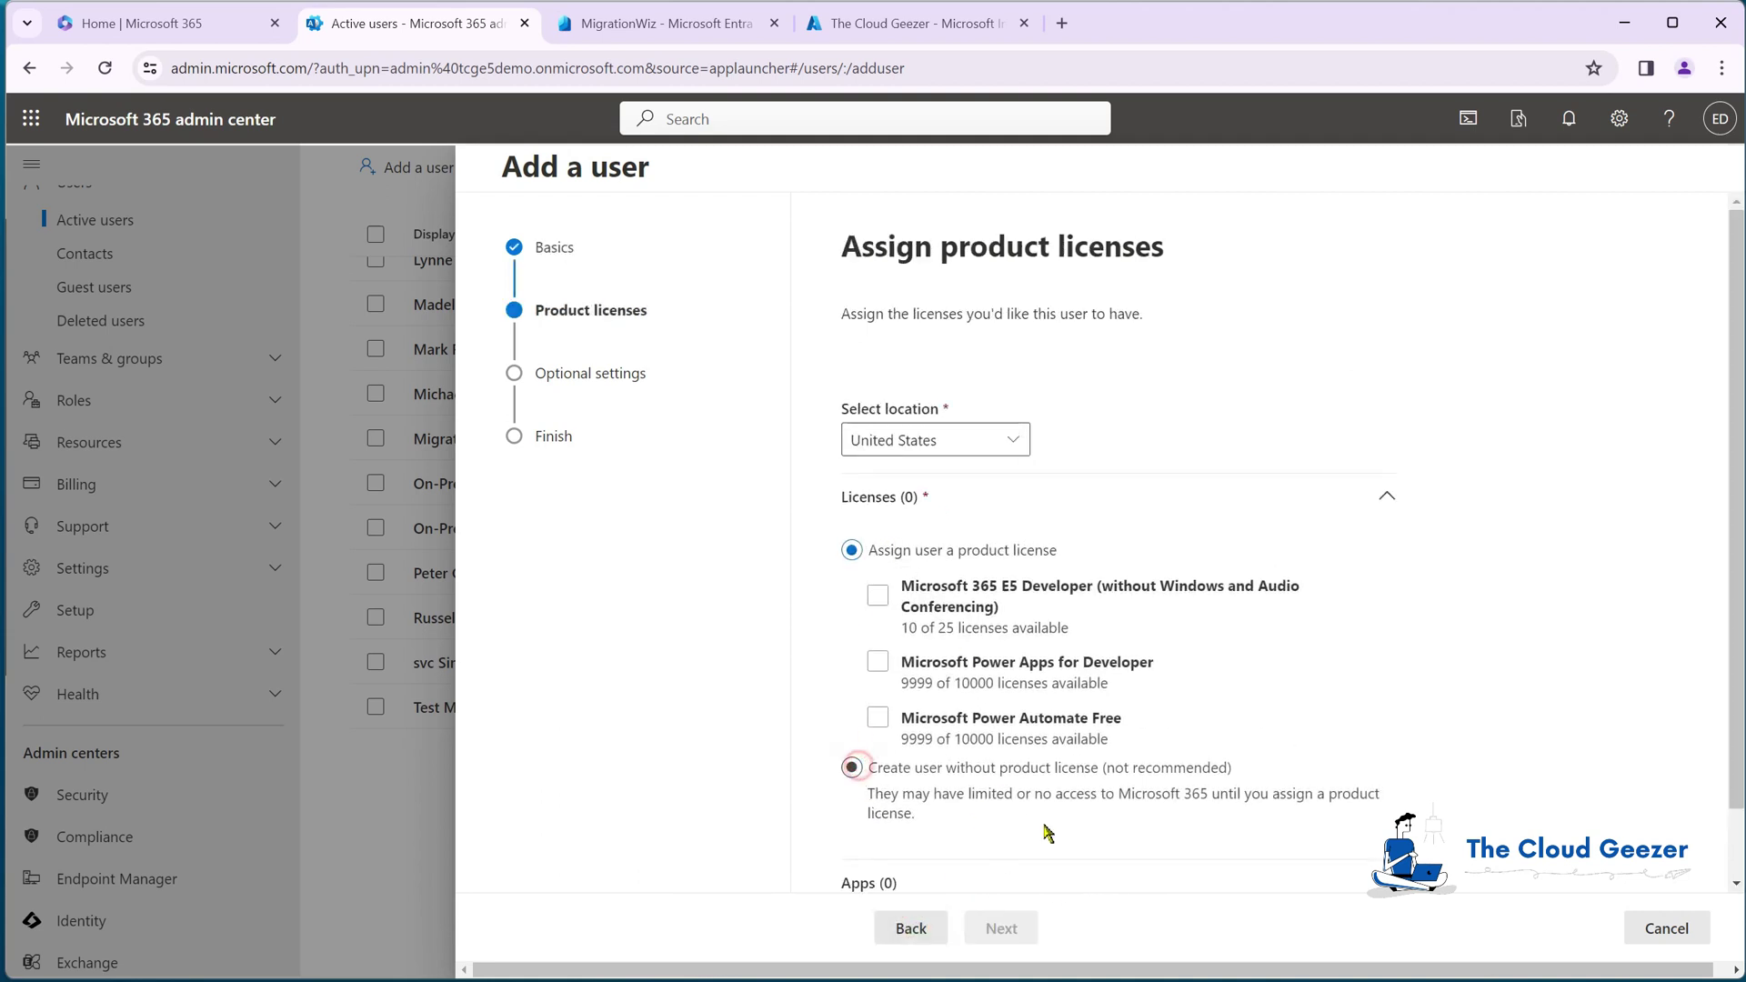
left_click(1002, 927)
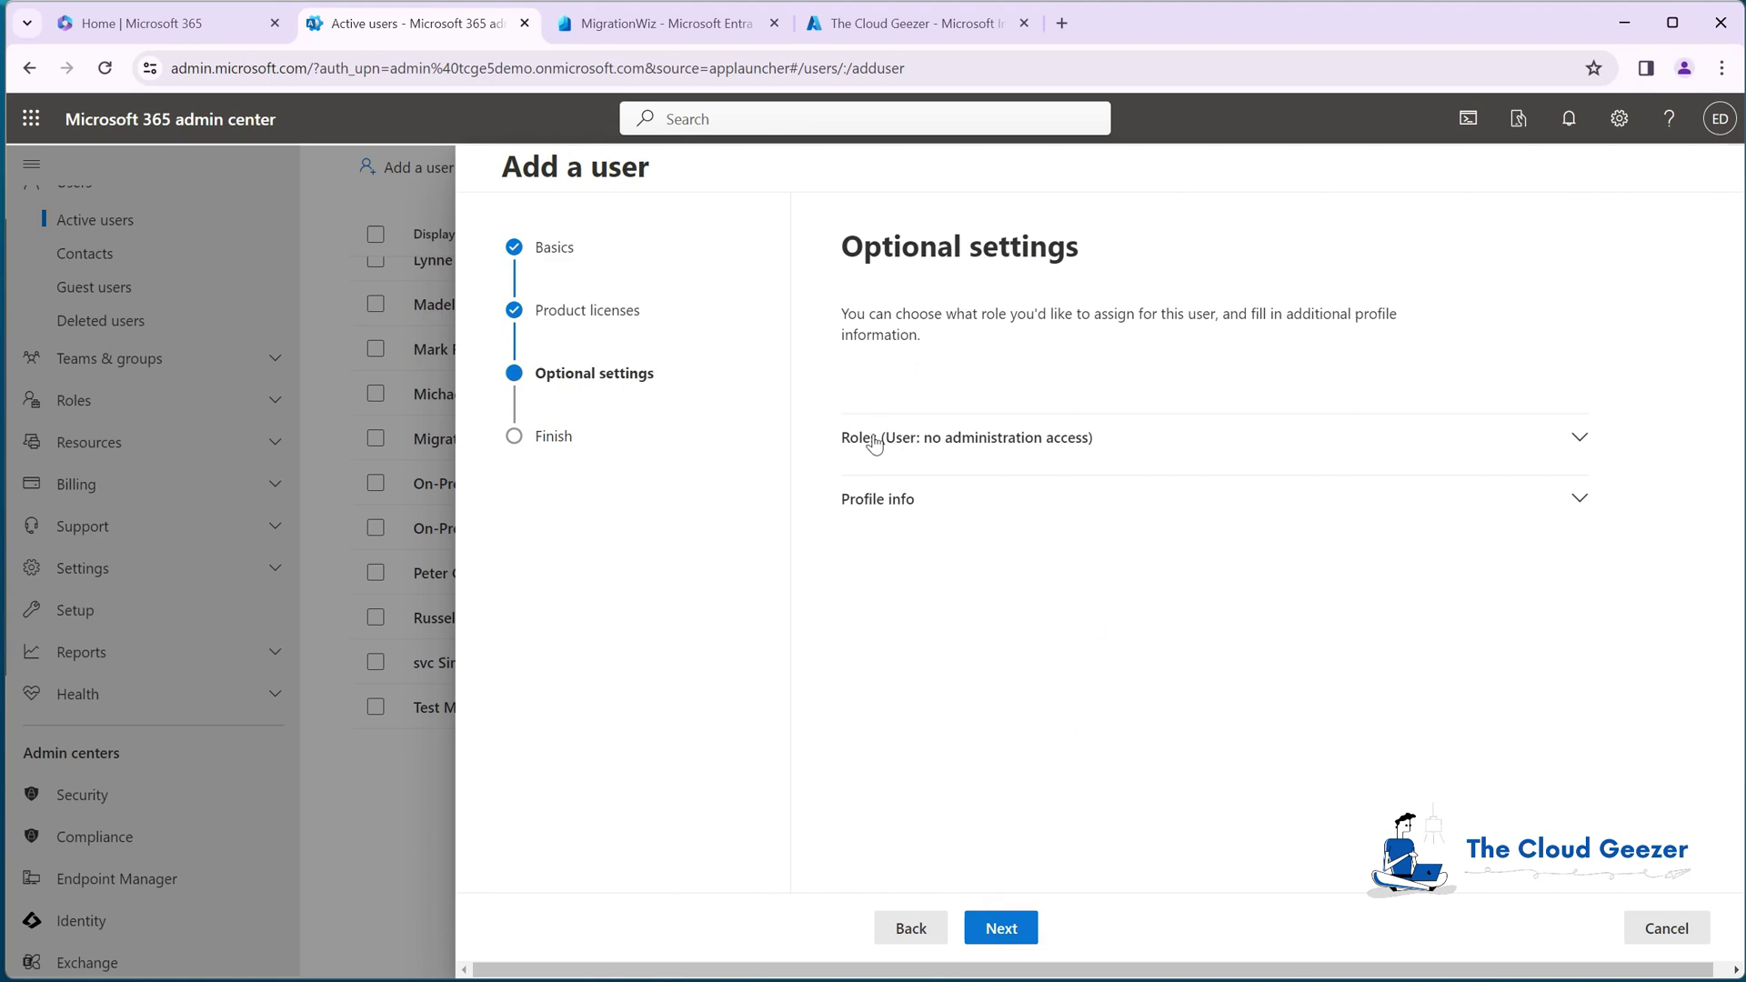
left_click(1001, 928)
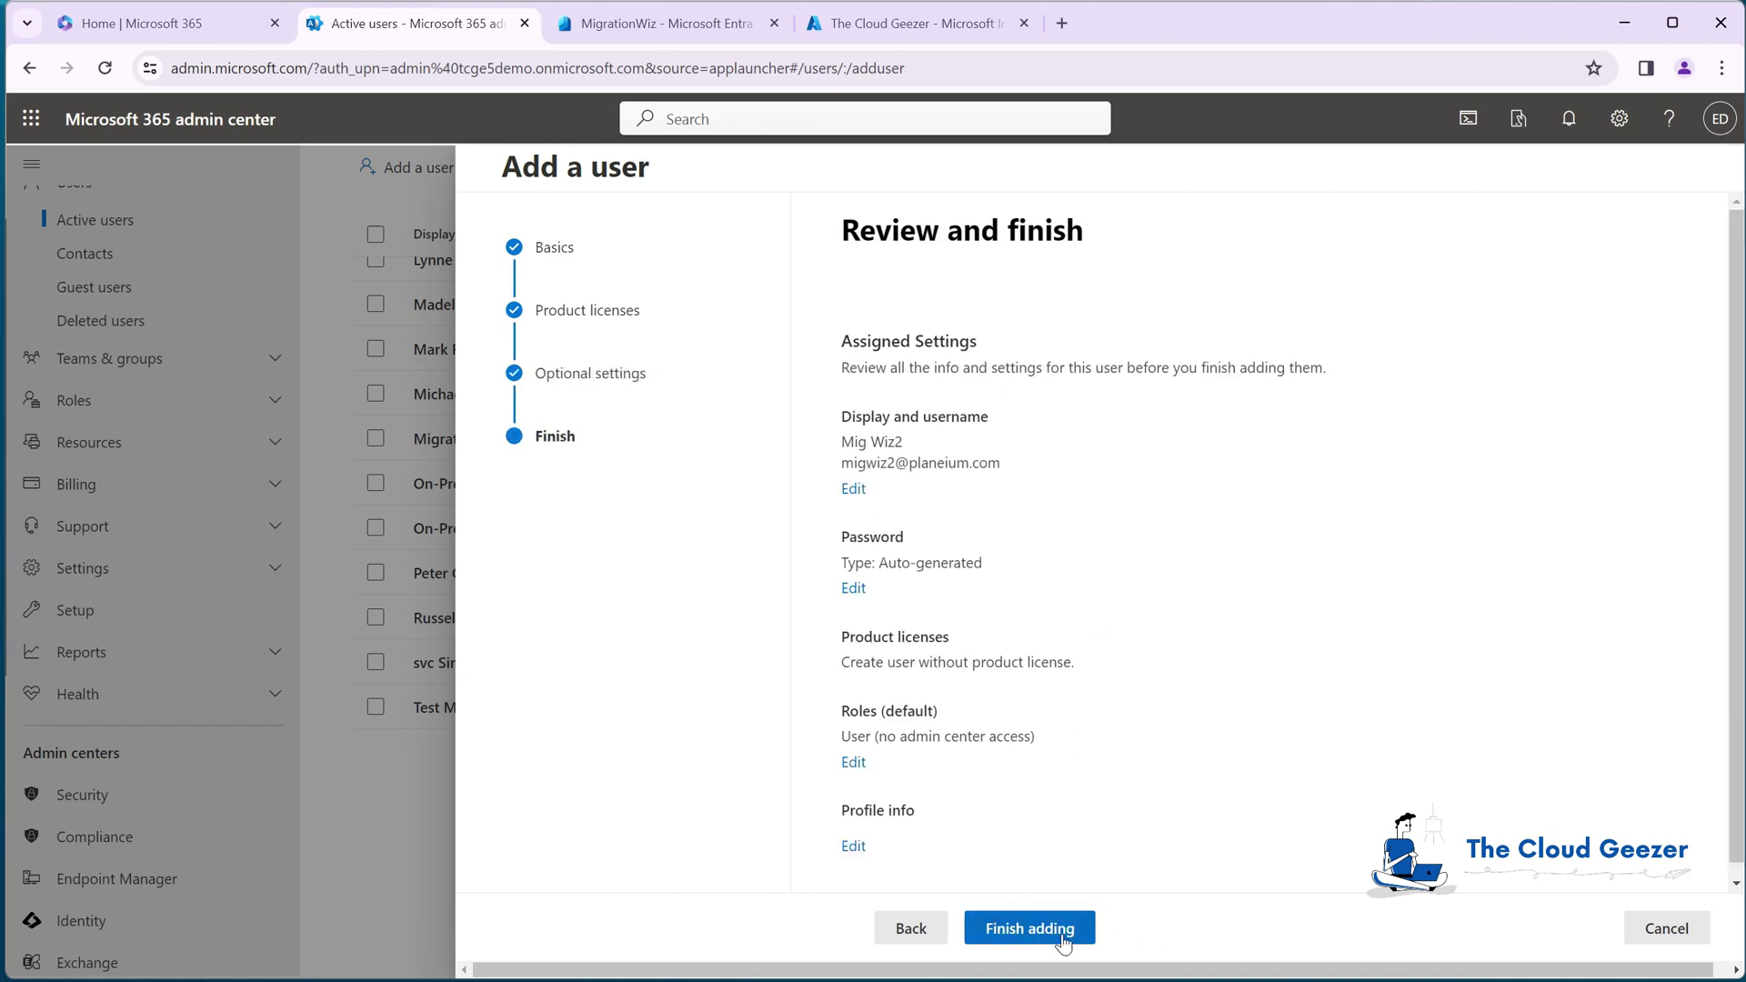
left_click(1069, 943)
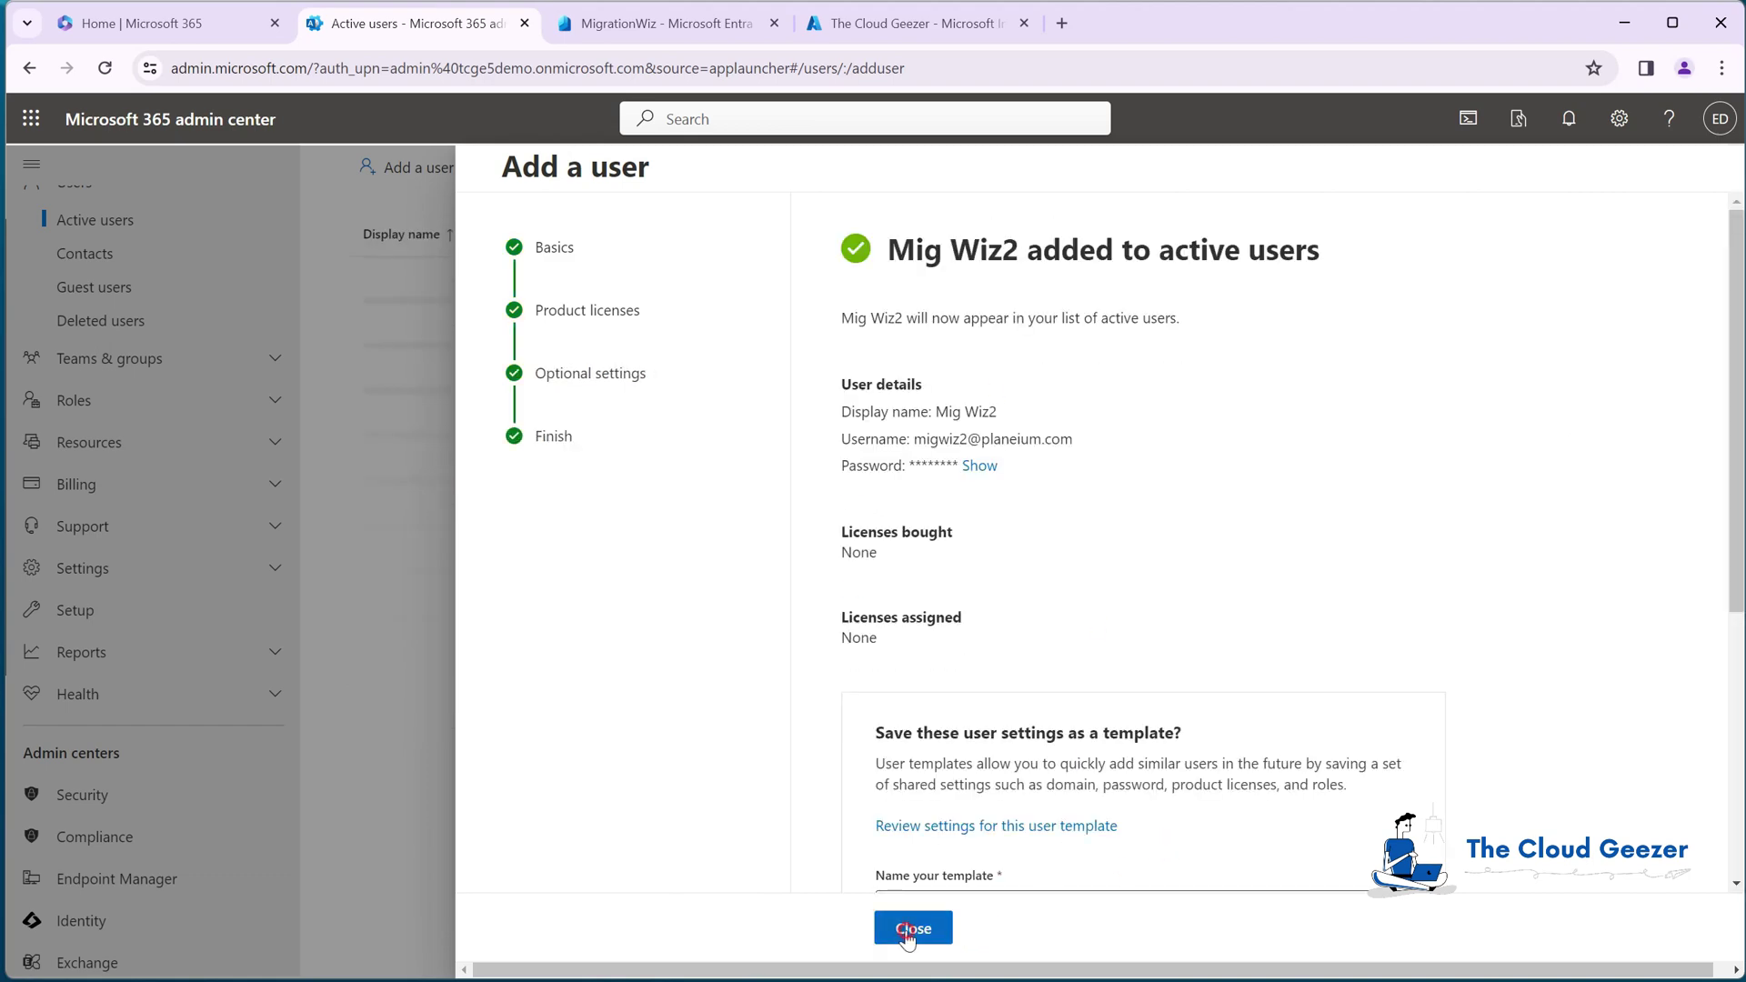
left_click(912, 928)
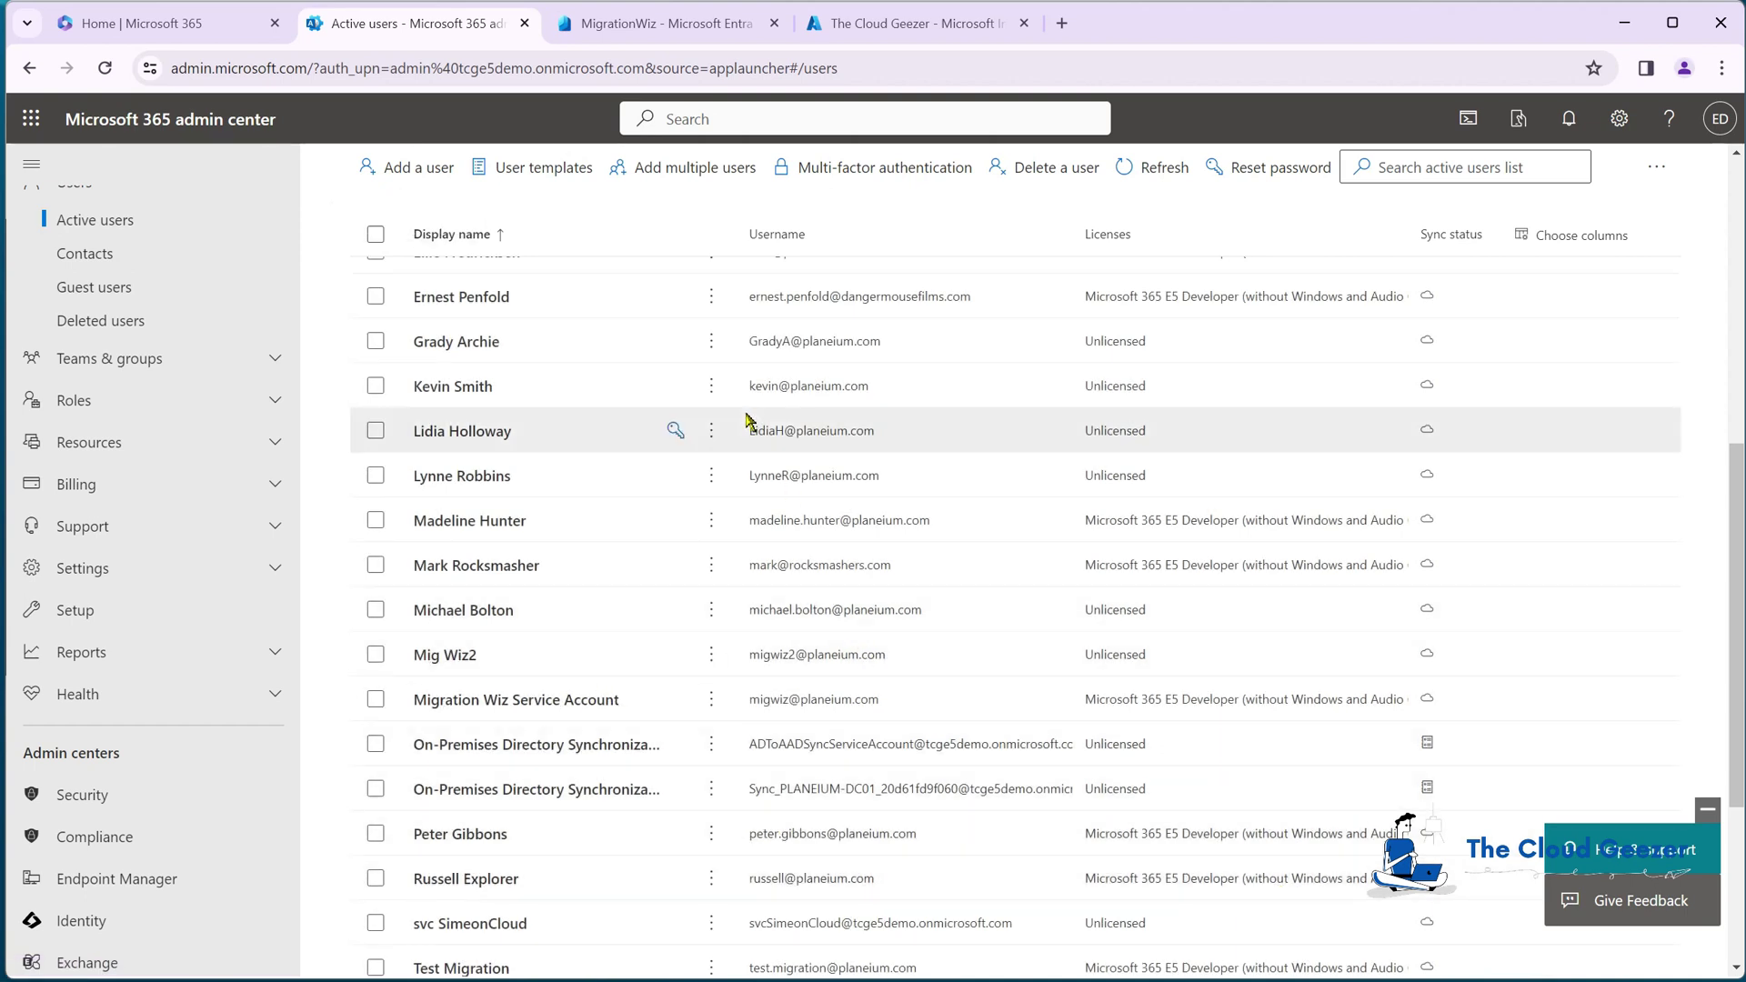
Step: Open the All Users - MFA policy under Conditional Access in Entra
left_click(674, 27)
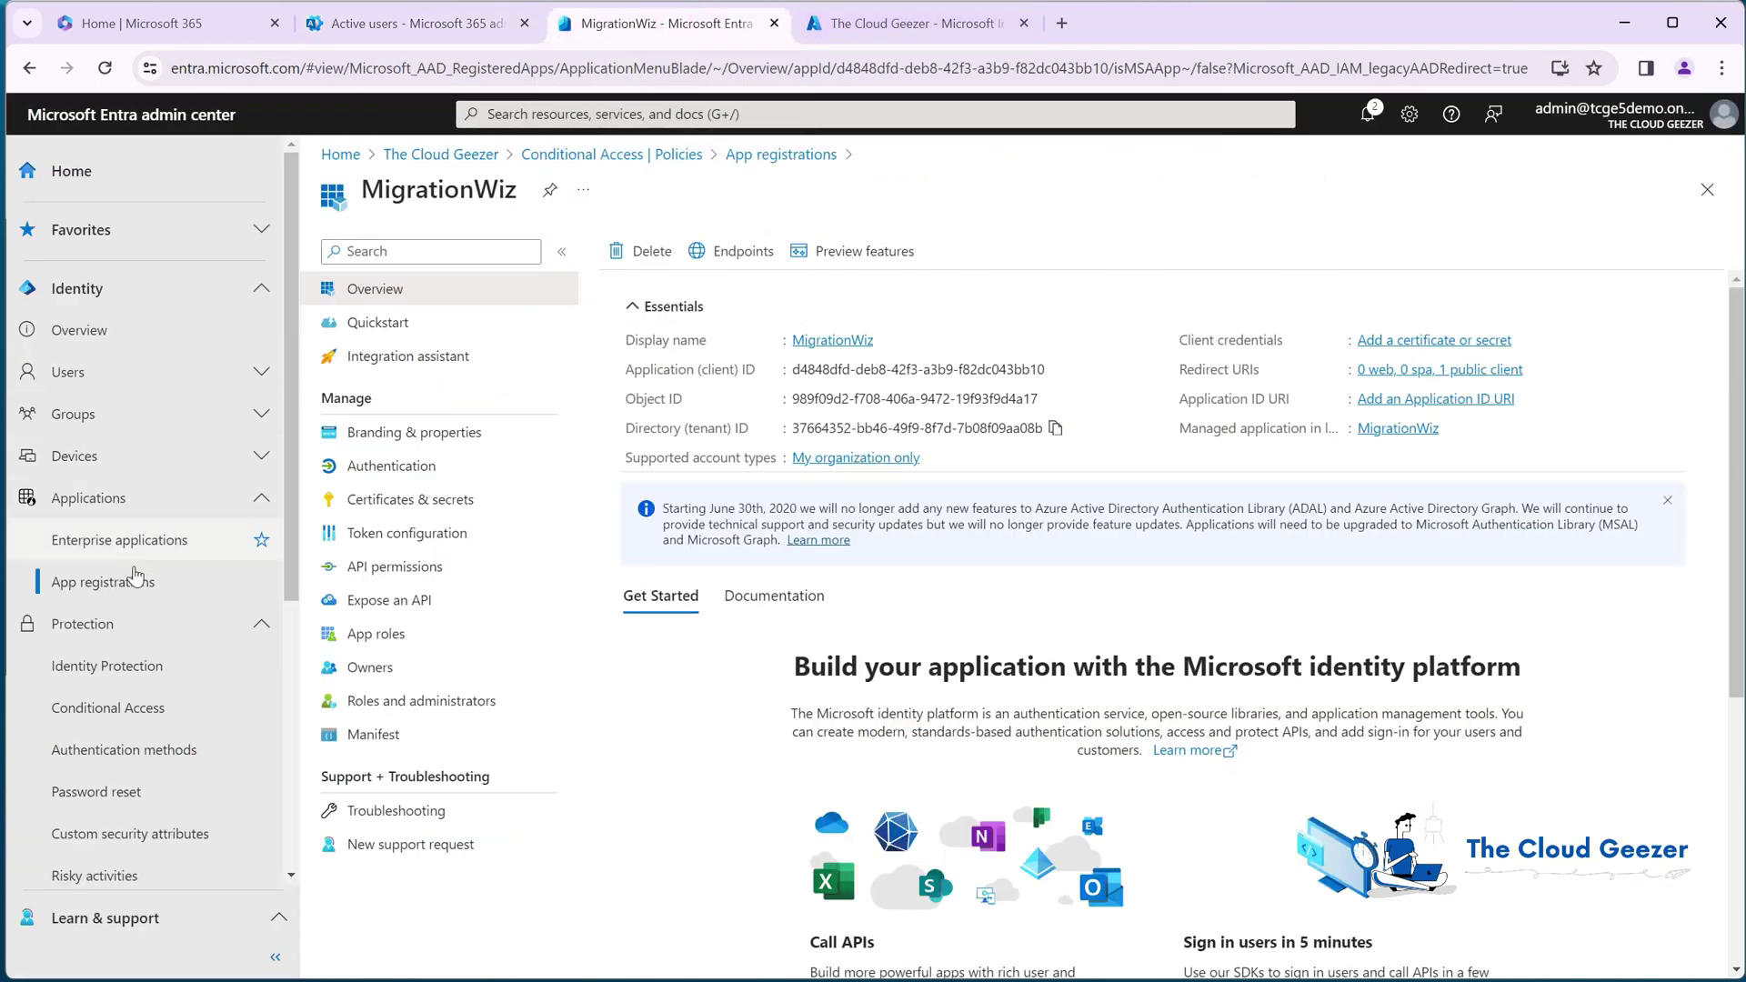
scroll(118, 596, "down", 1)
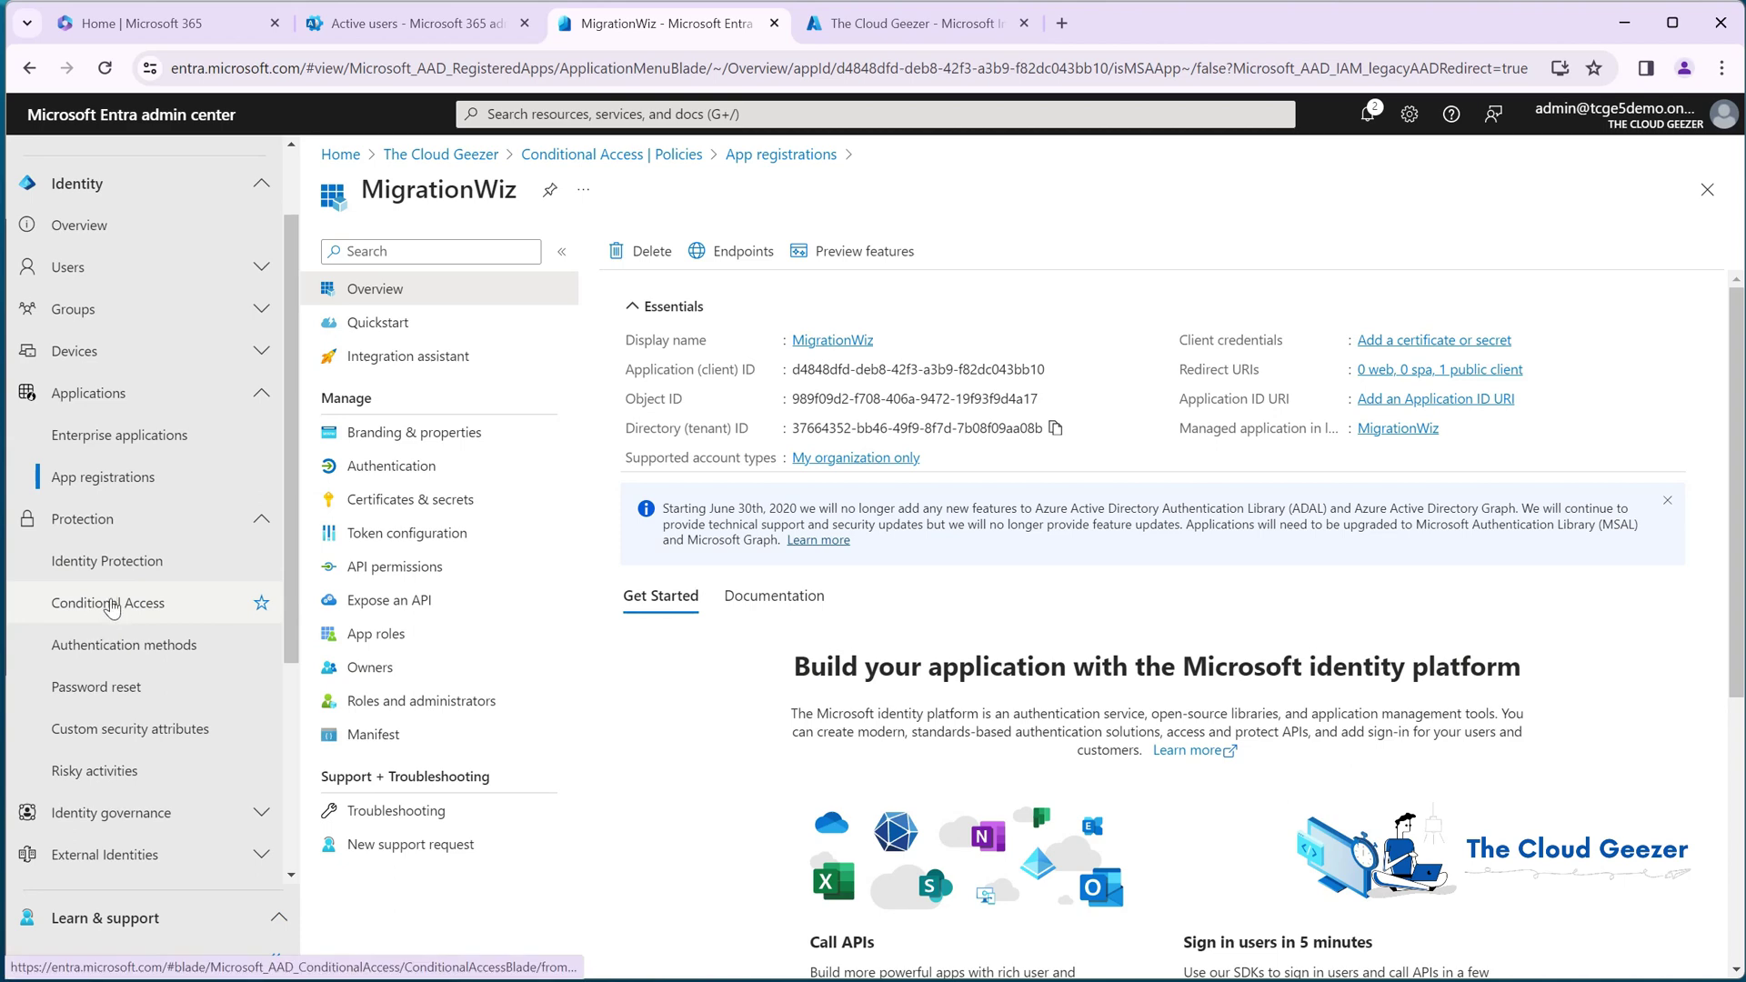
left_click(109, 603)
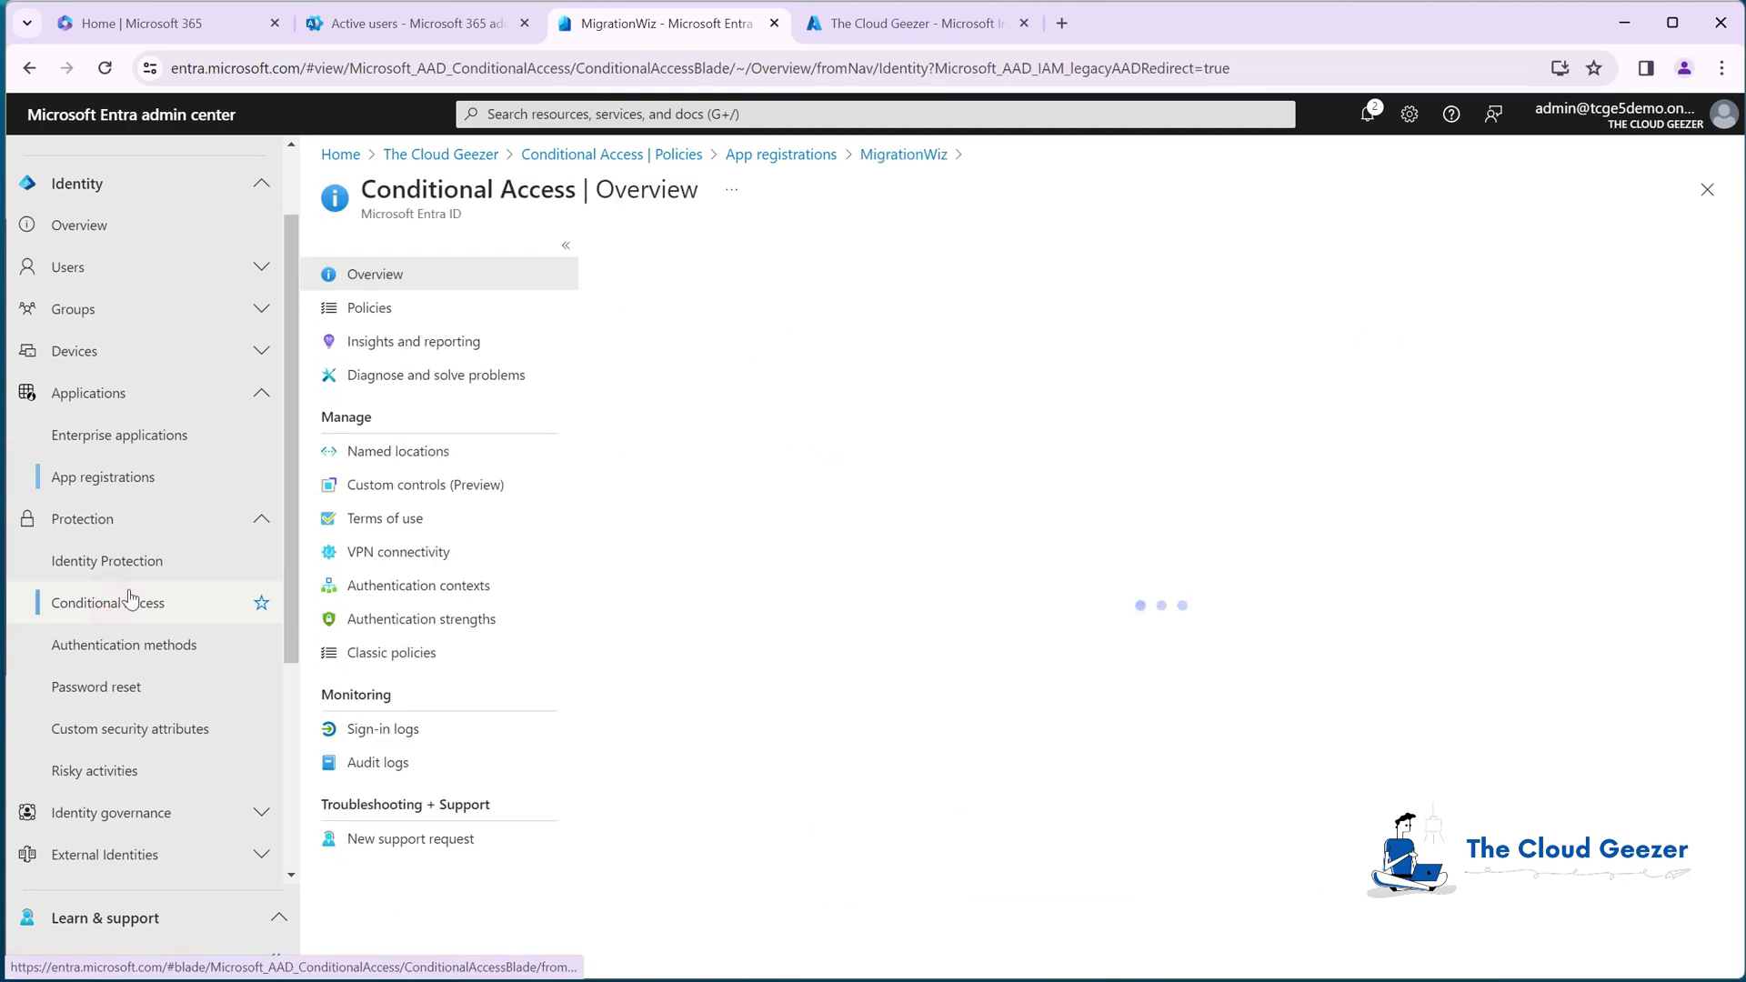
left_click(370, 309)
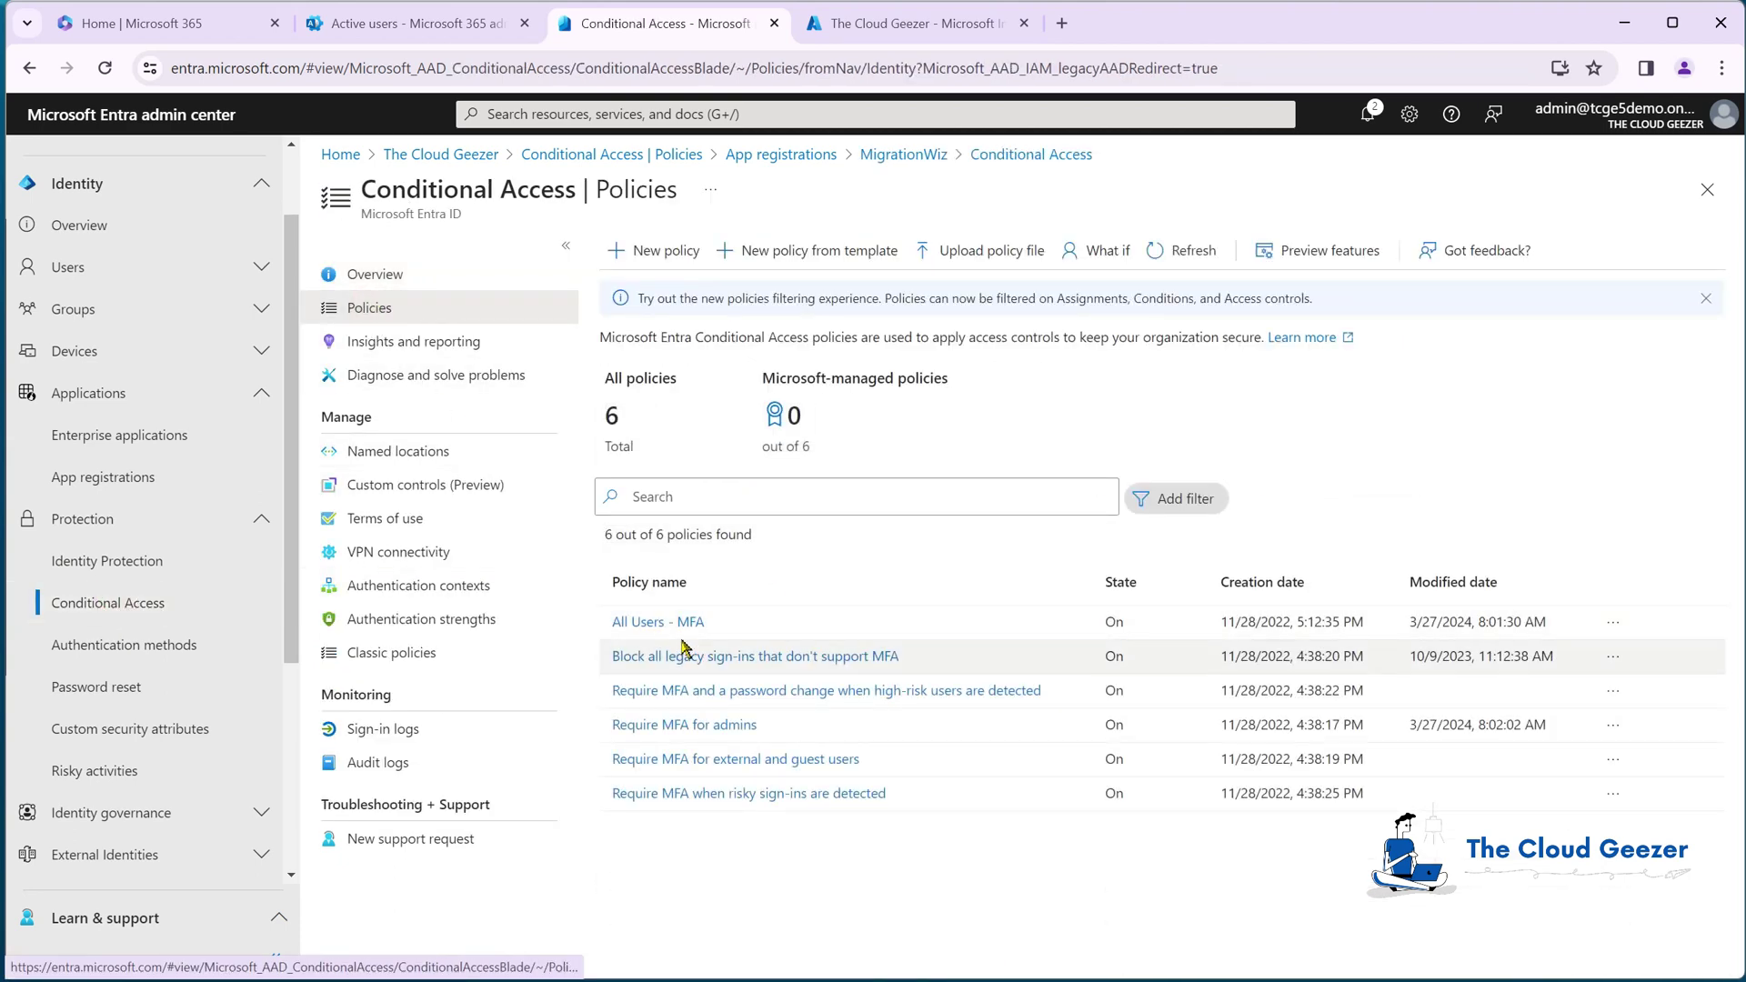
left_click(659, 624)
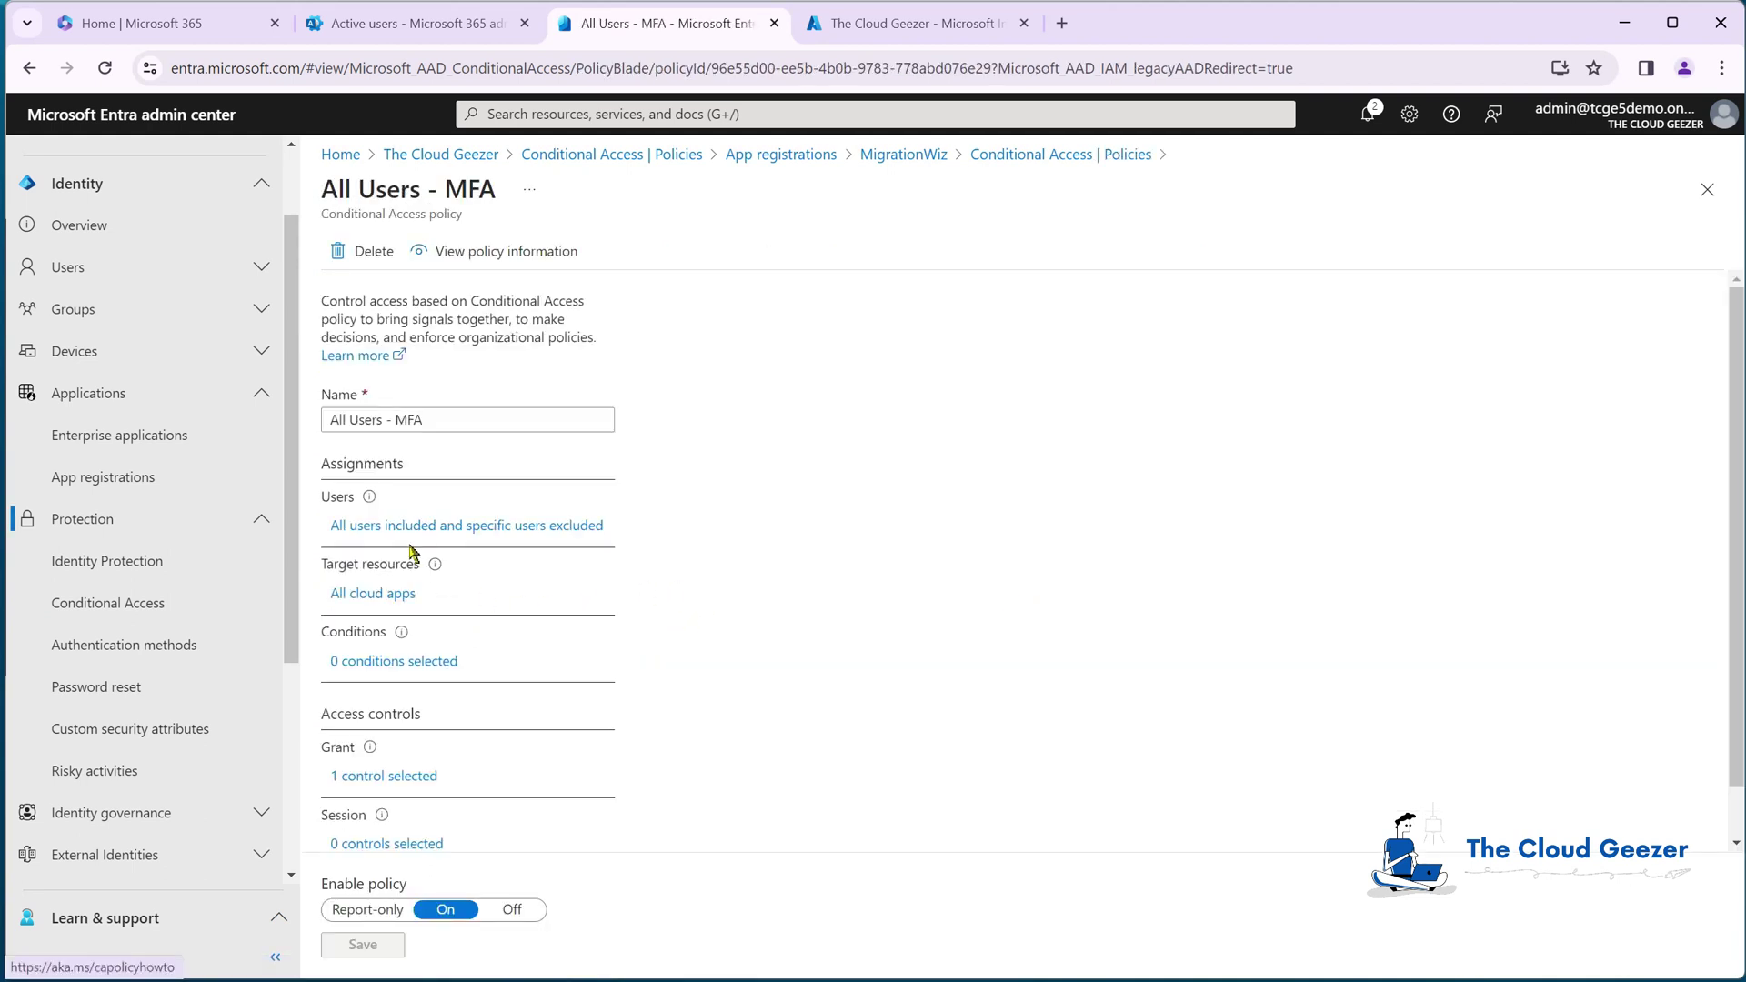
Step: Add Mig Wiz2 to the policy's excluded users and save the policy
left_click(391, 525)
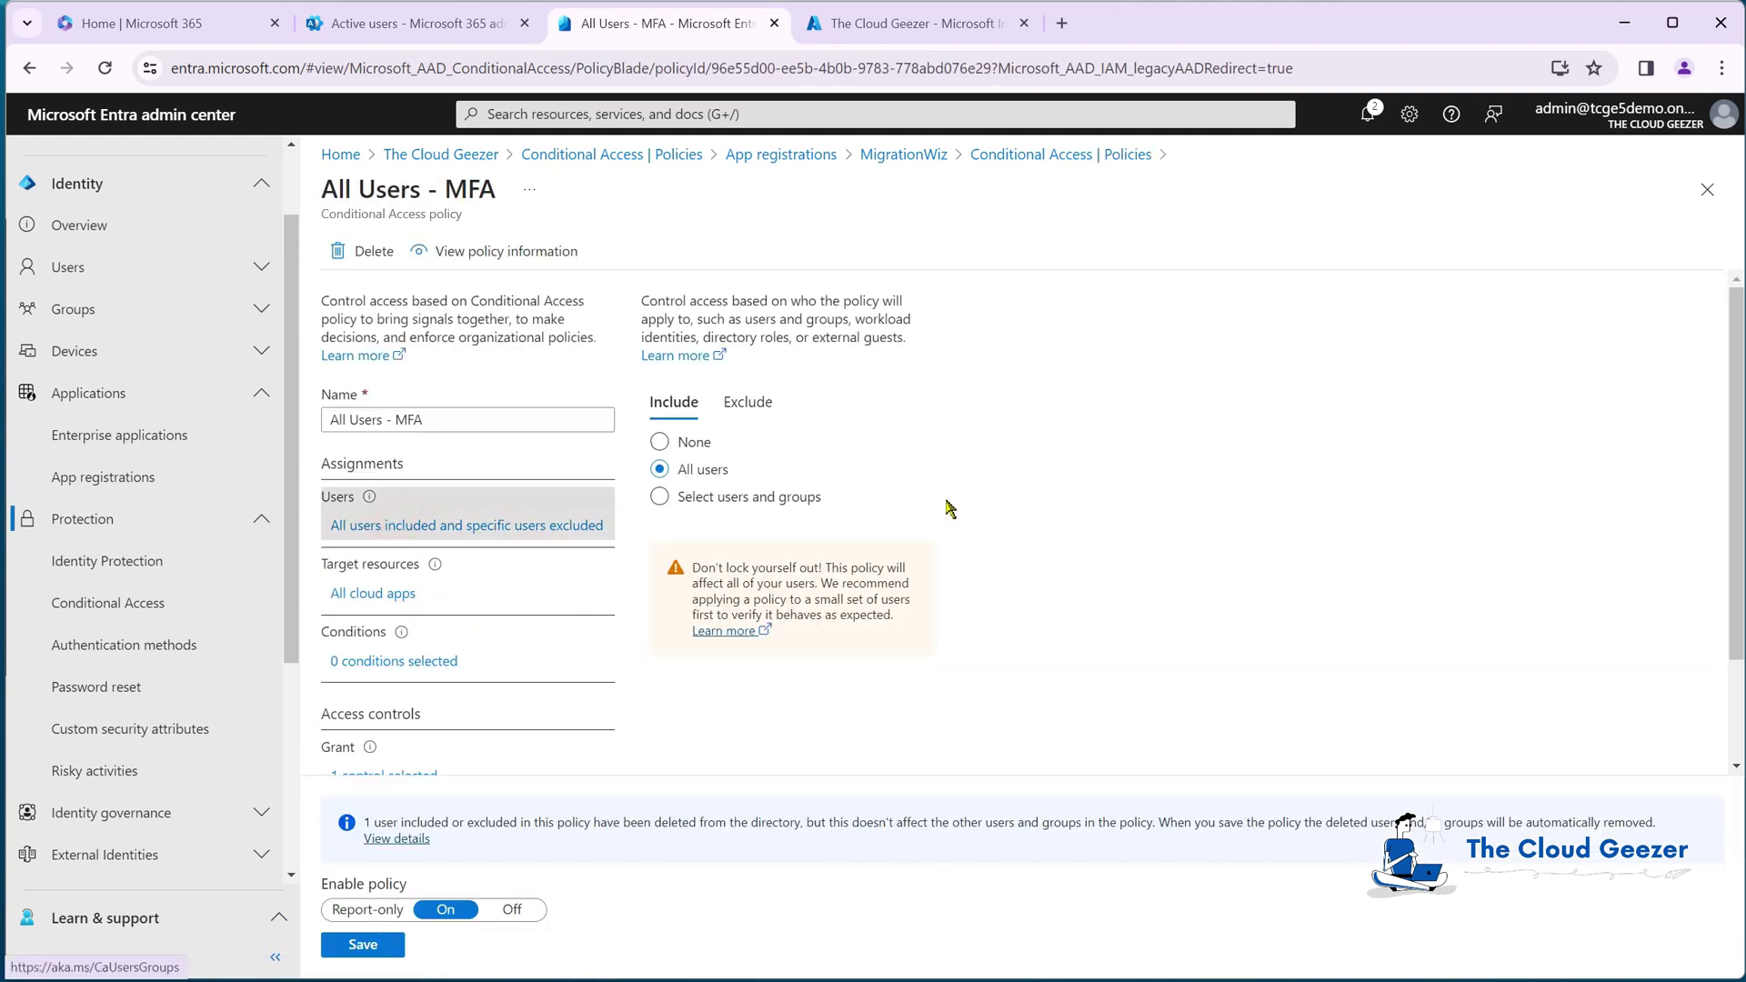
left_click(768, 411)
scroll(869, 664, "down", 2)
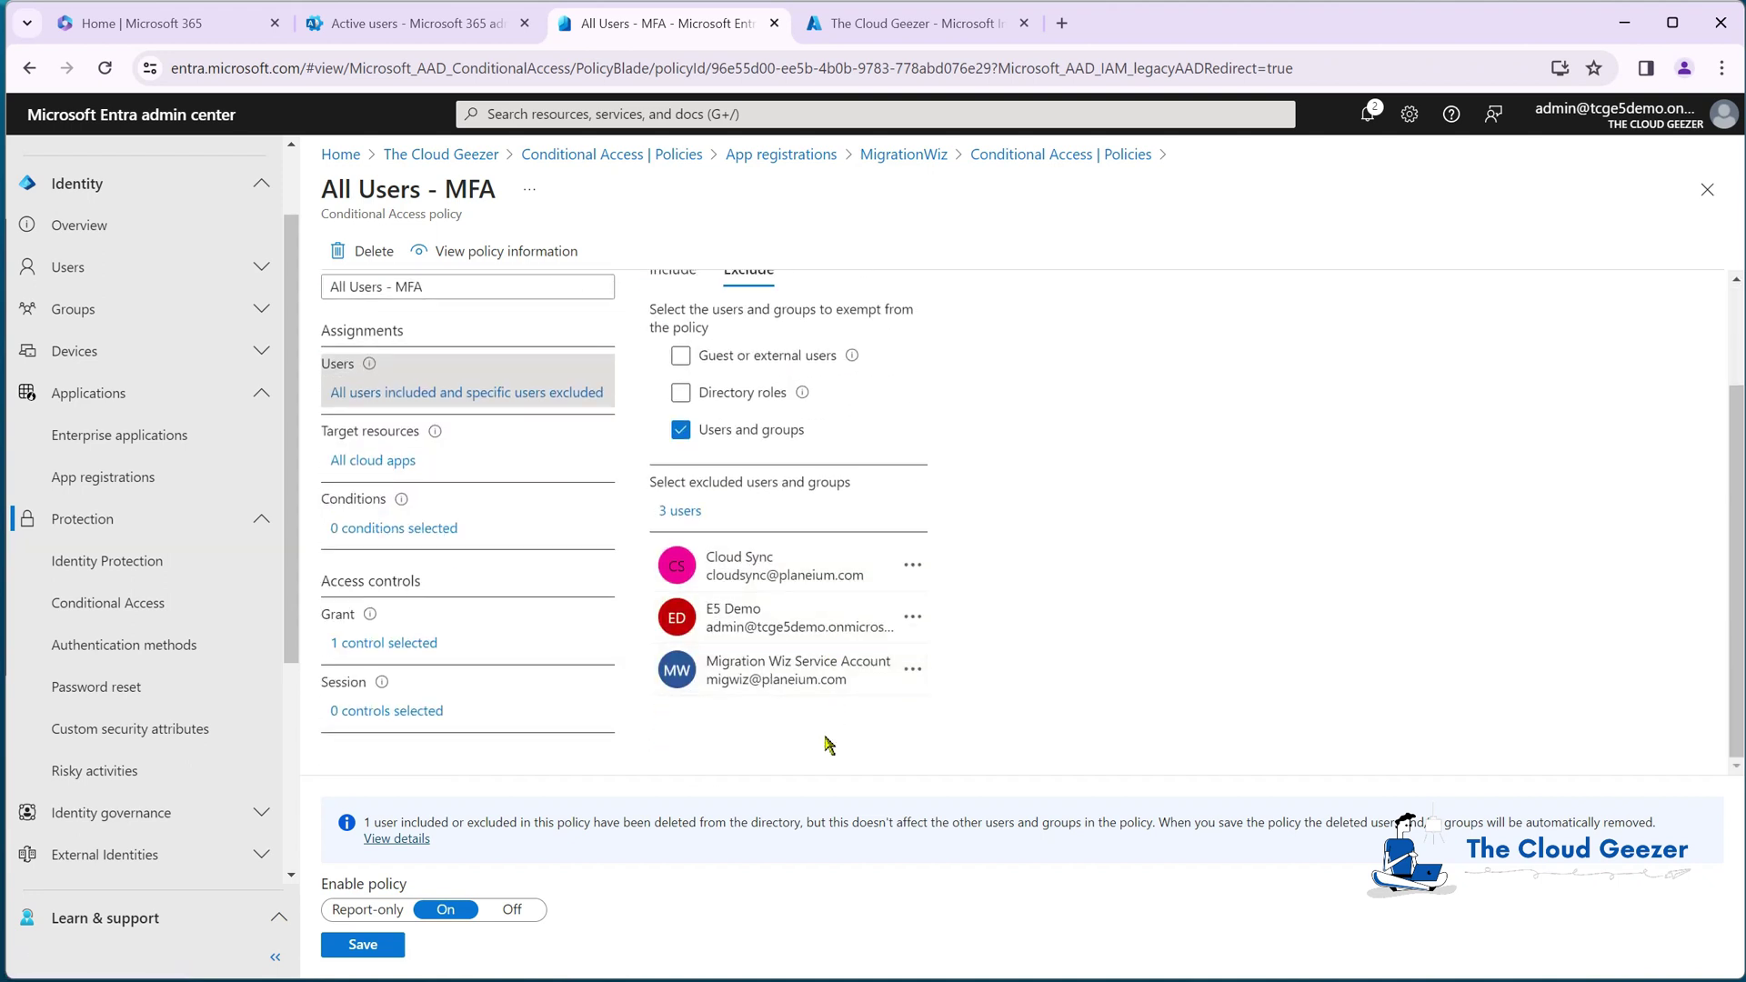
left_click(685, 515)
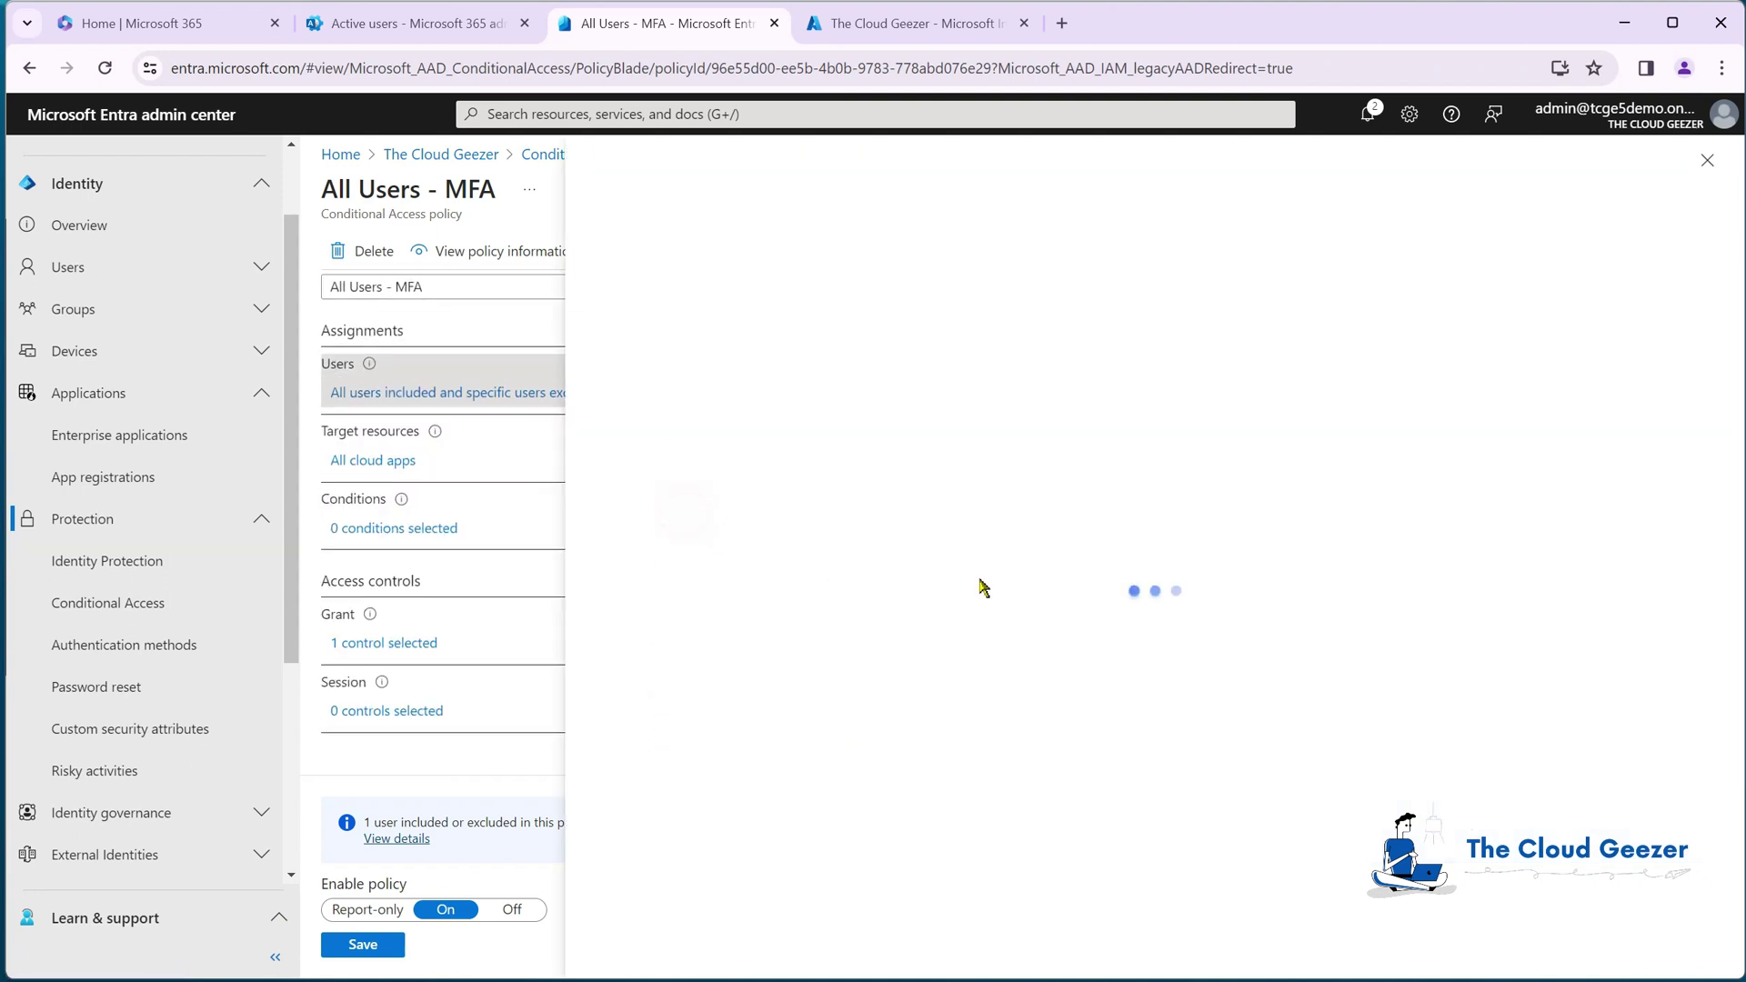
left_click(841, 317)
type("migwiz2")
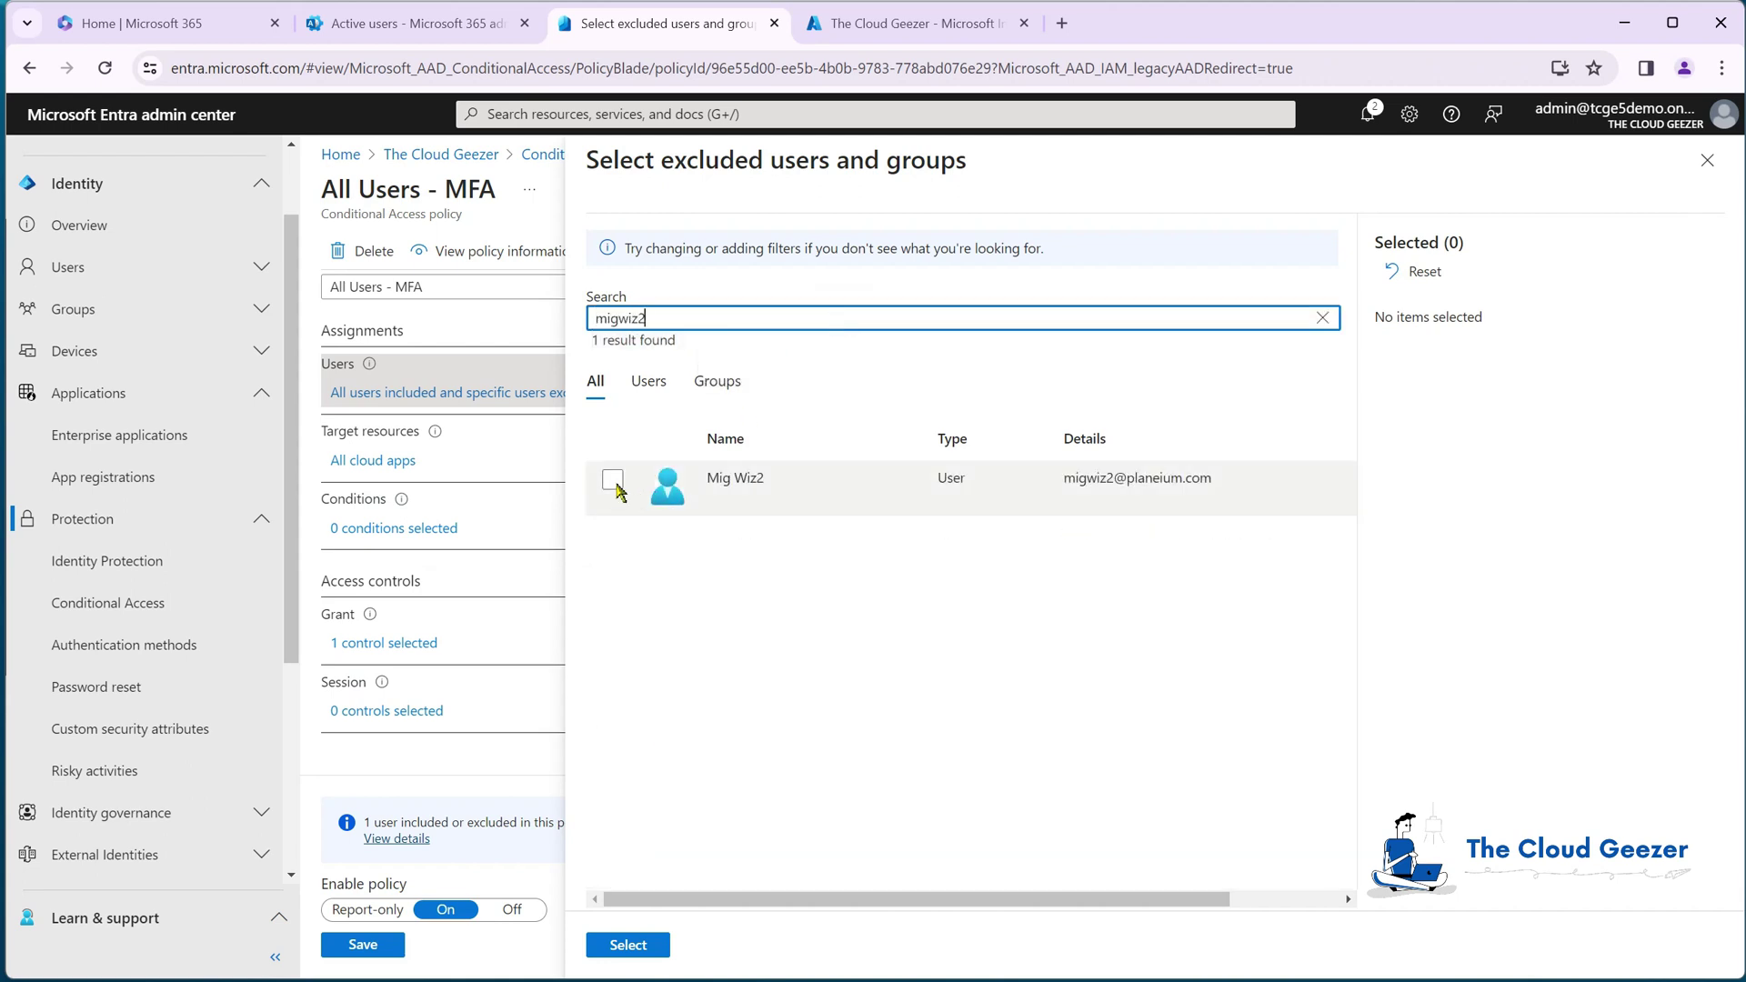
left_click(612, 479)
left_click(629, 946)
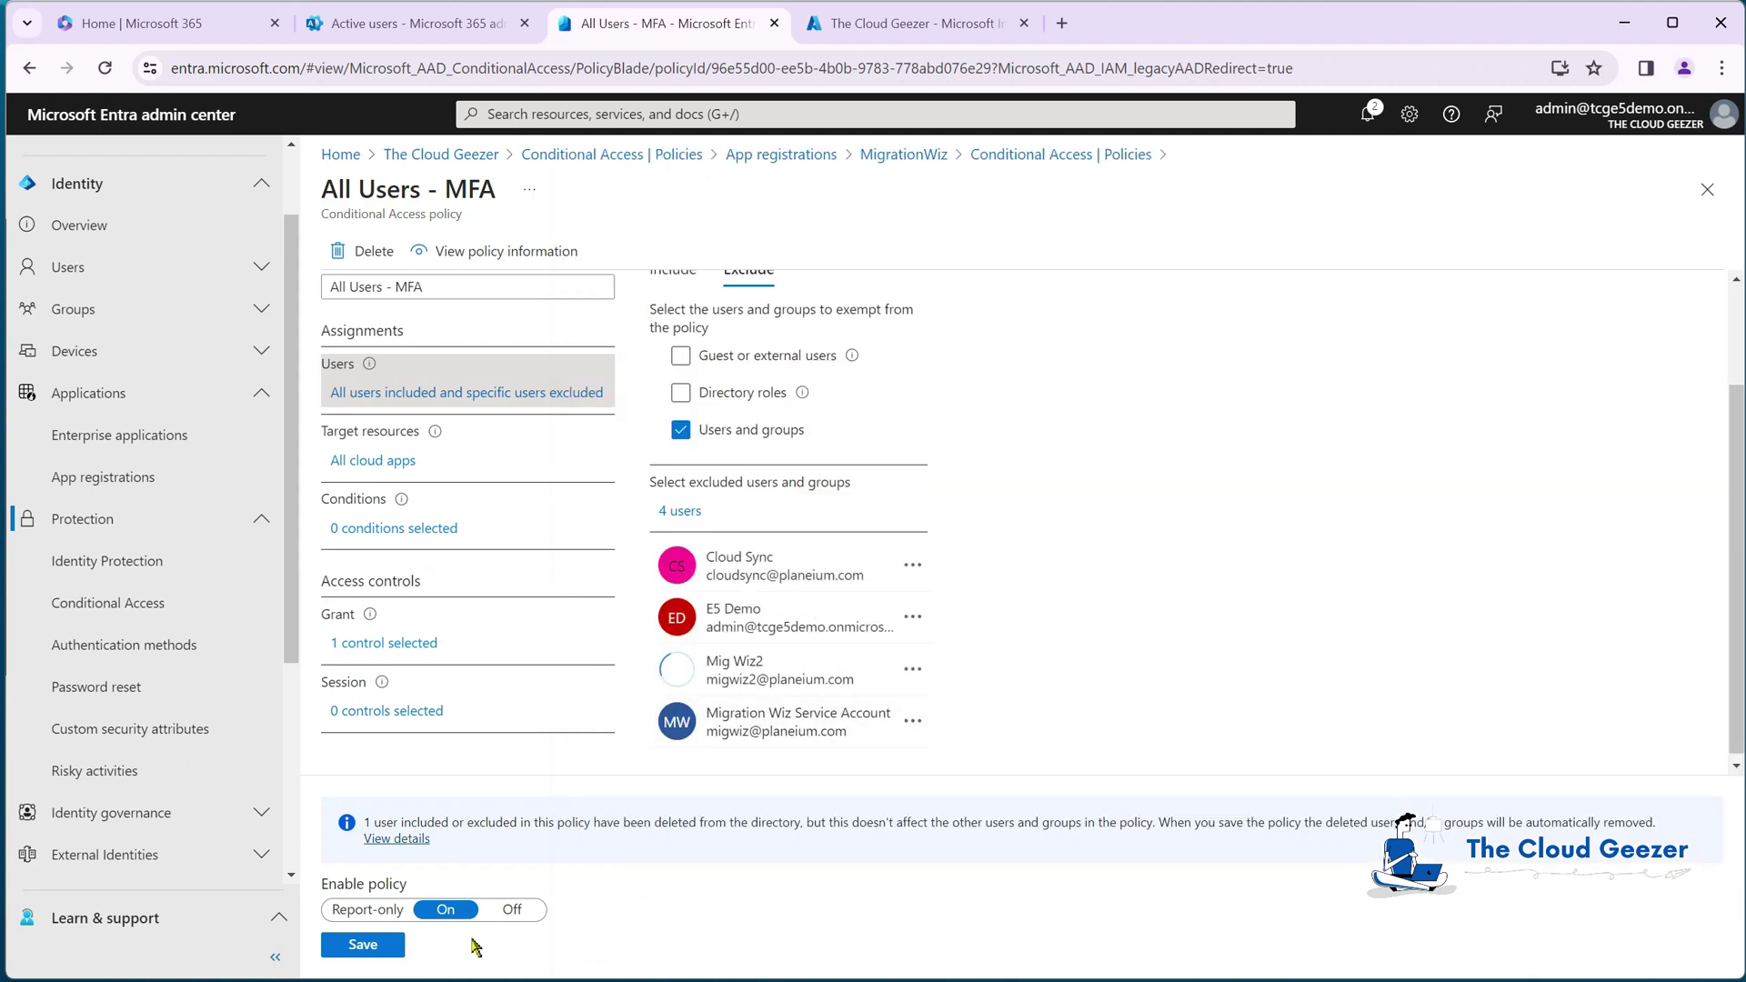
left_click(387, 945)
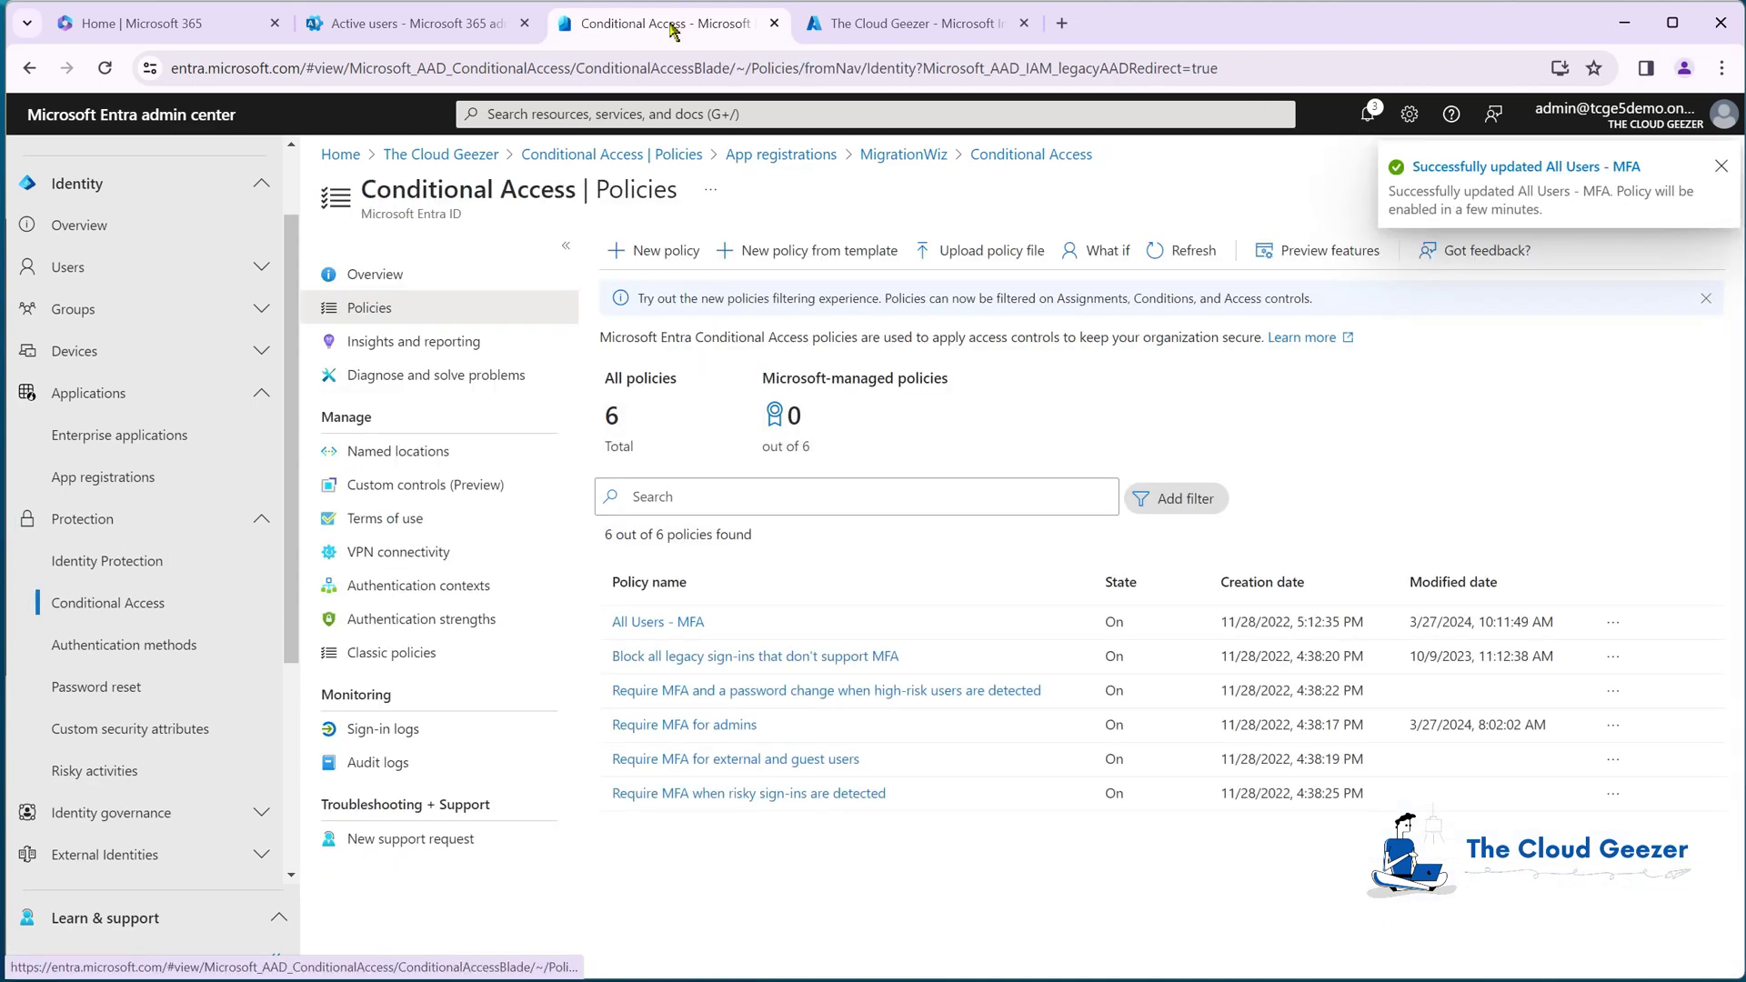
Step: Connect to Exchange Online with Connect-ExchangeOnline in the PowerShell ISE console
key("alt+Tab")
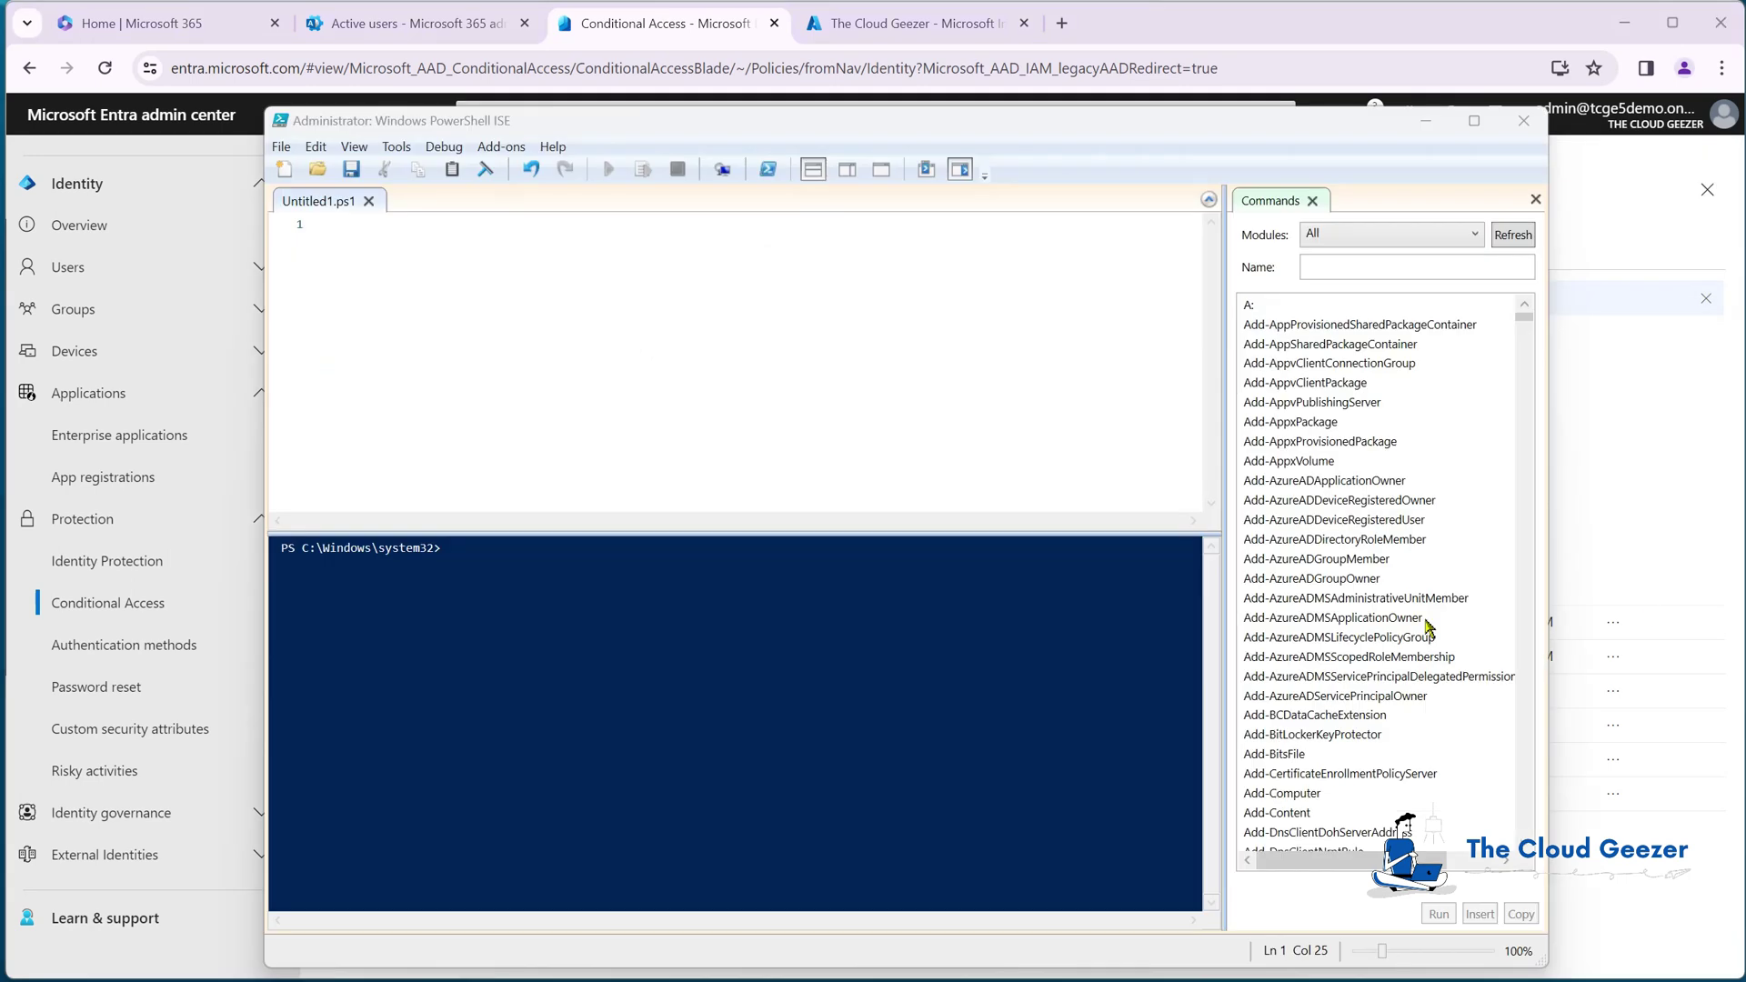
left_click(868, 562)
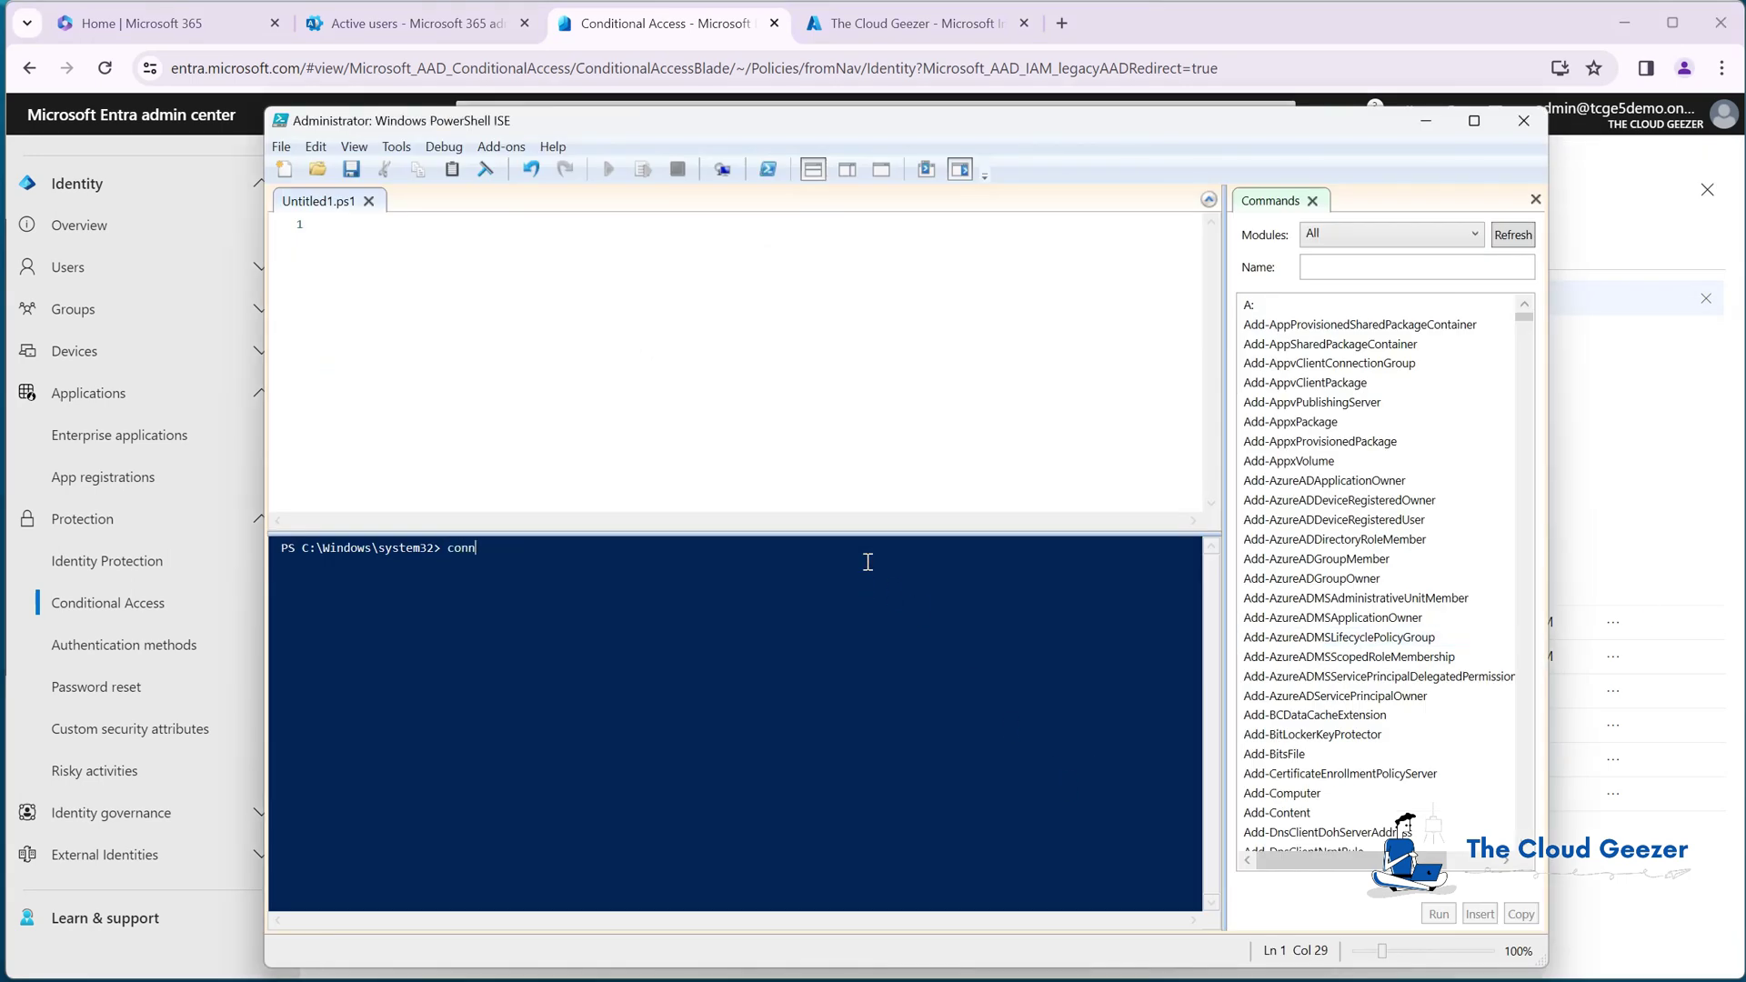
type("connect-E")
key("Tab")
key("Return")
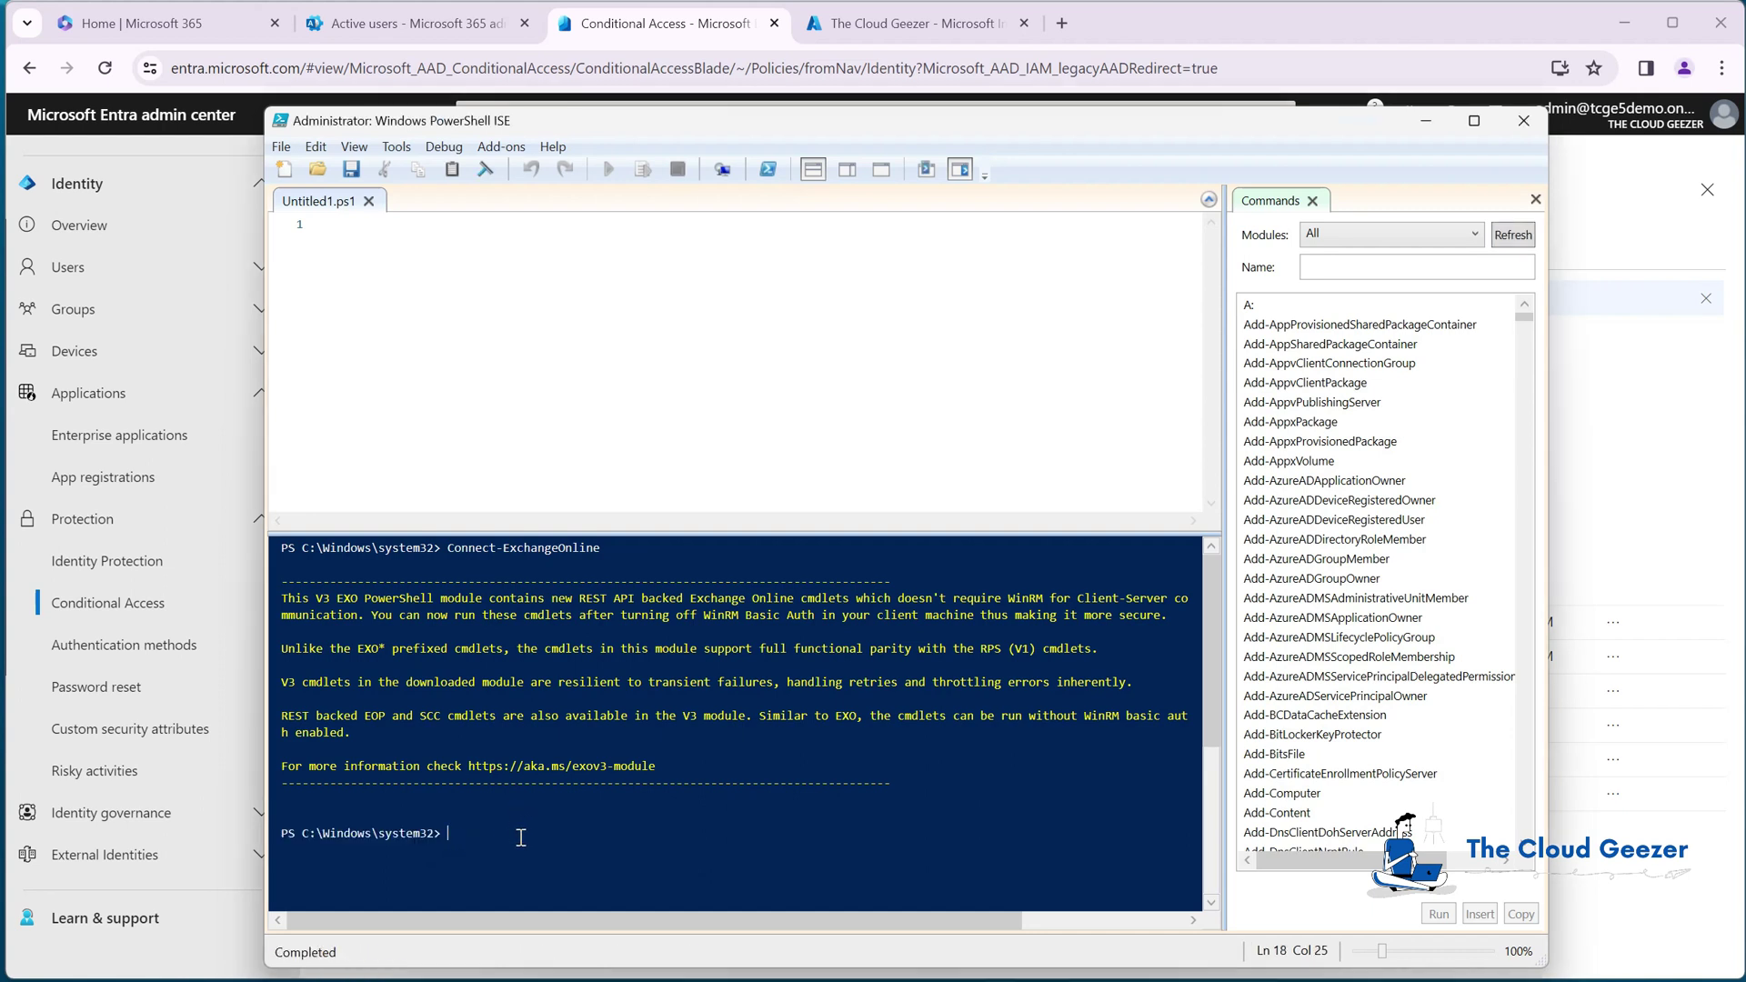
Step: Assign the ApplicationImpersonation role to the migwiz2 account, then close PowerShell ISE
type("new-manageme")
key("Tab")
type("-Role ")
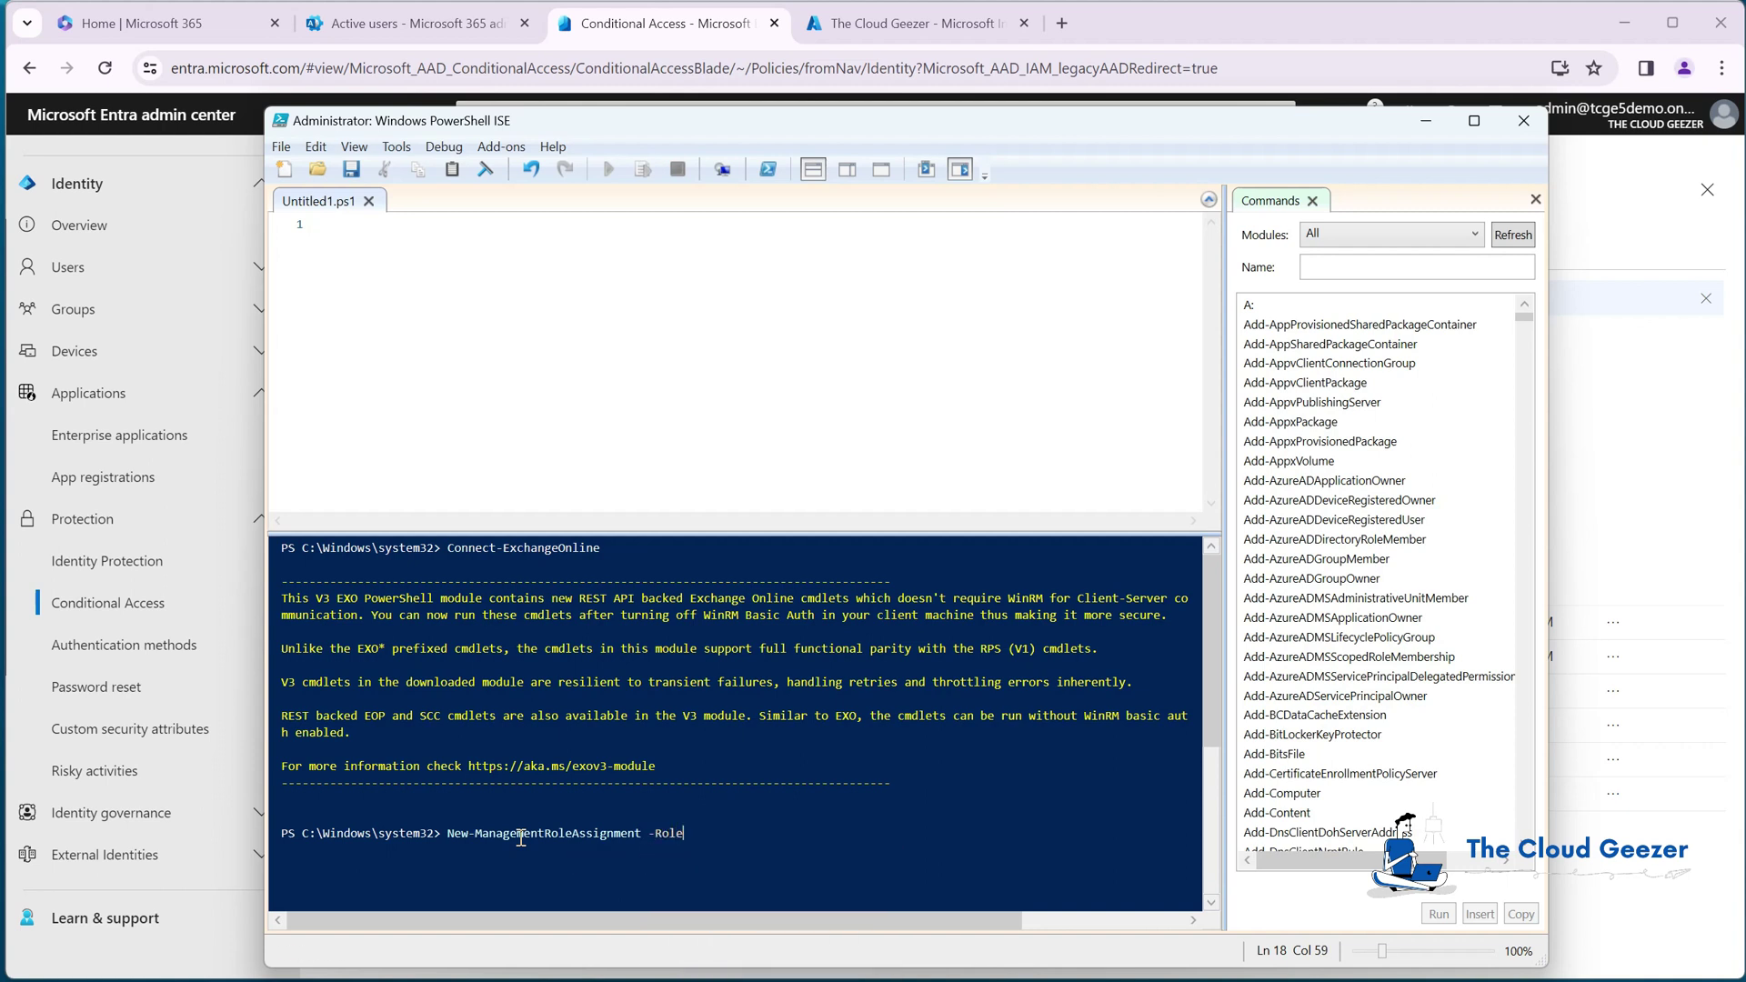
type("\"ApplicationImpersonation")
type("-user ")
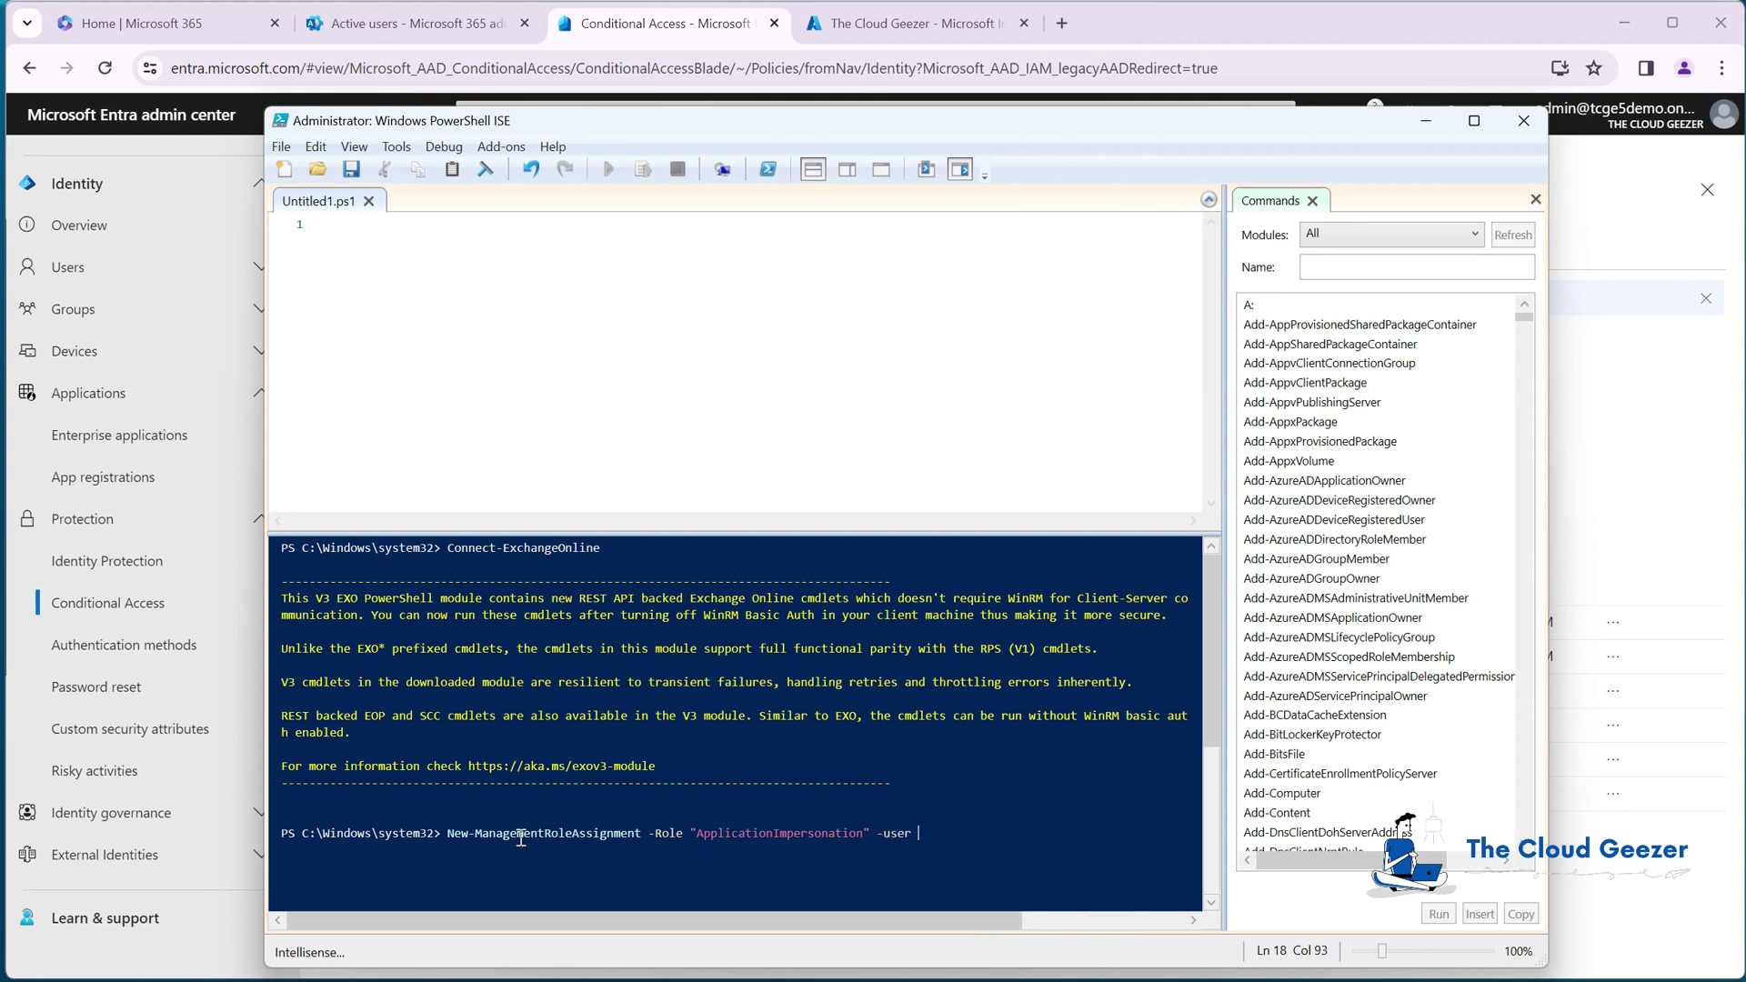
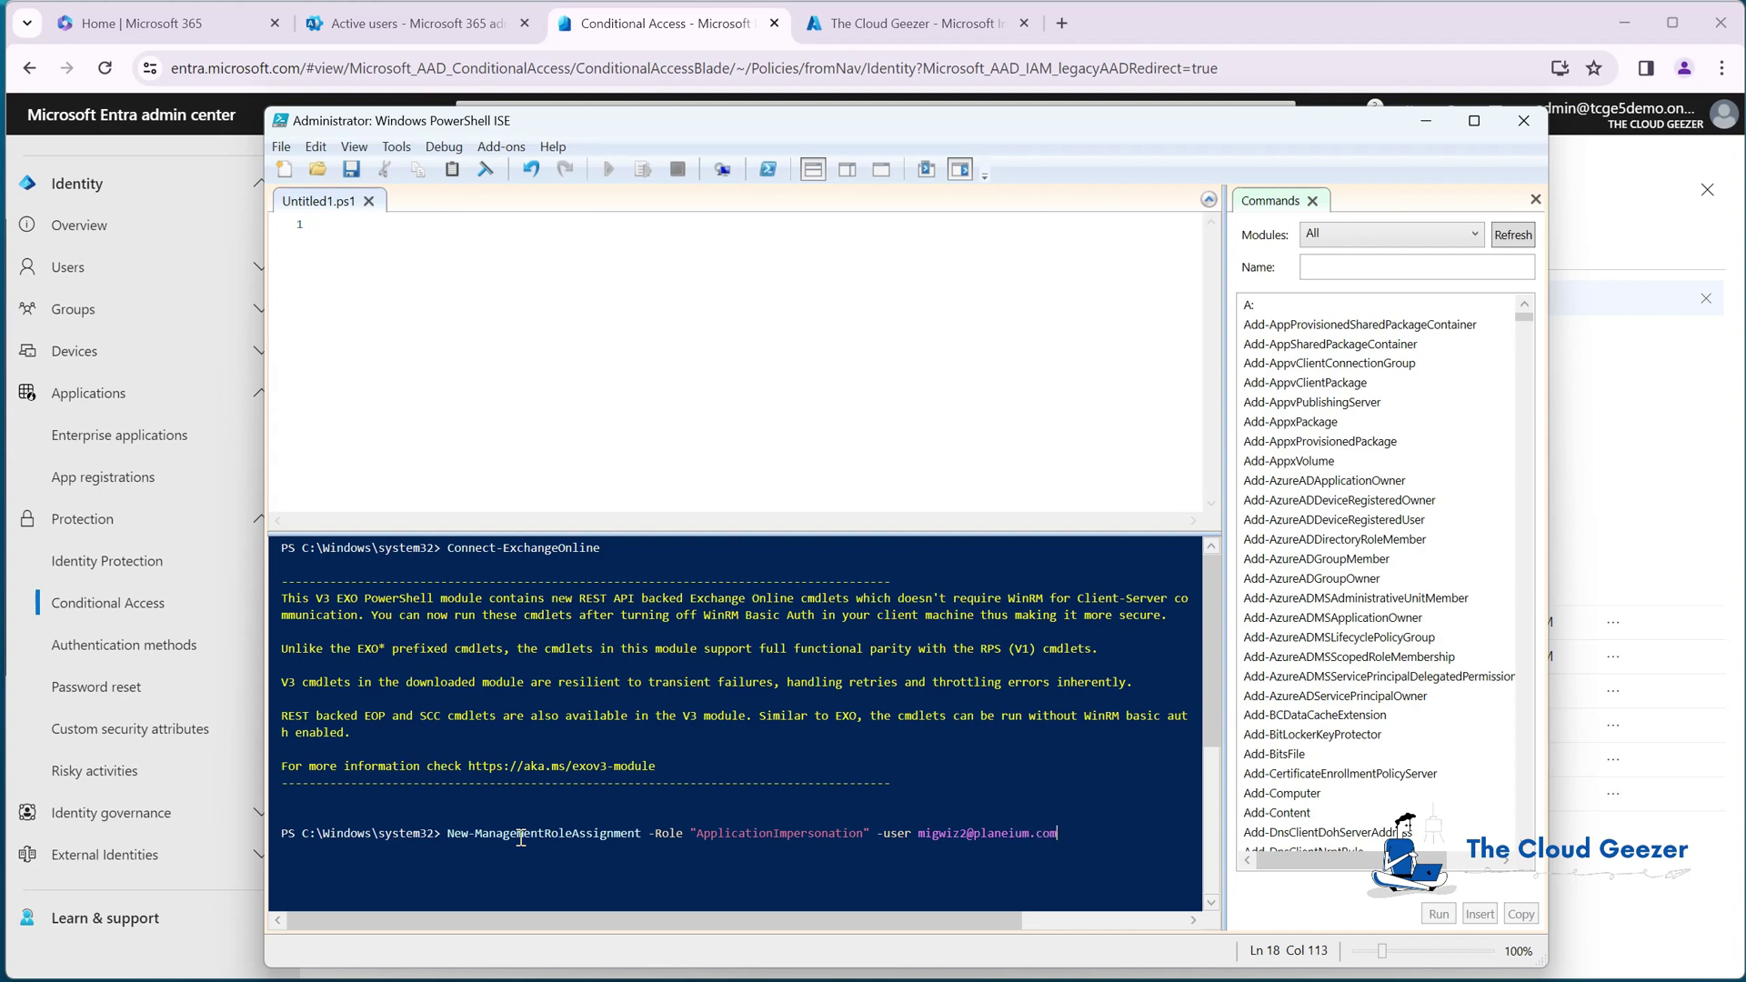
key("Return")
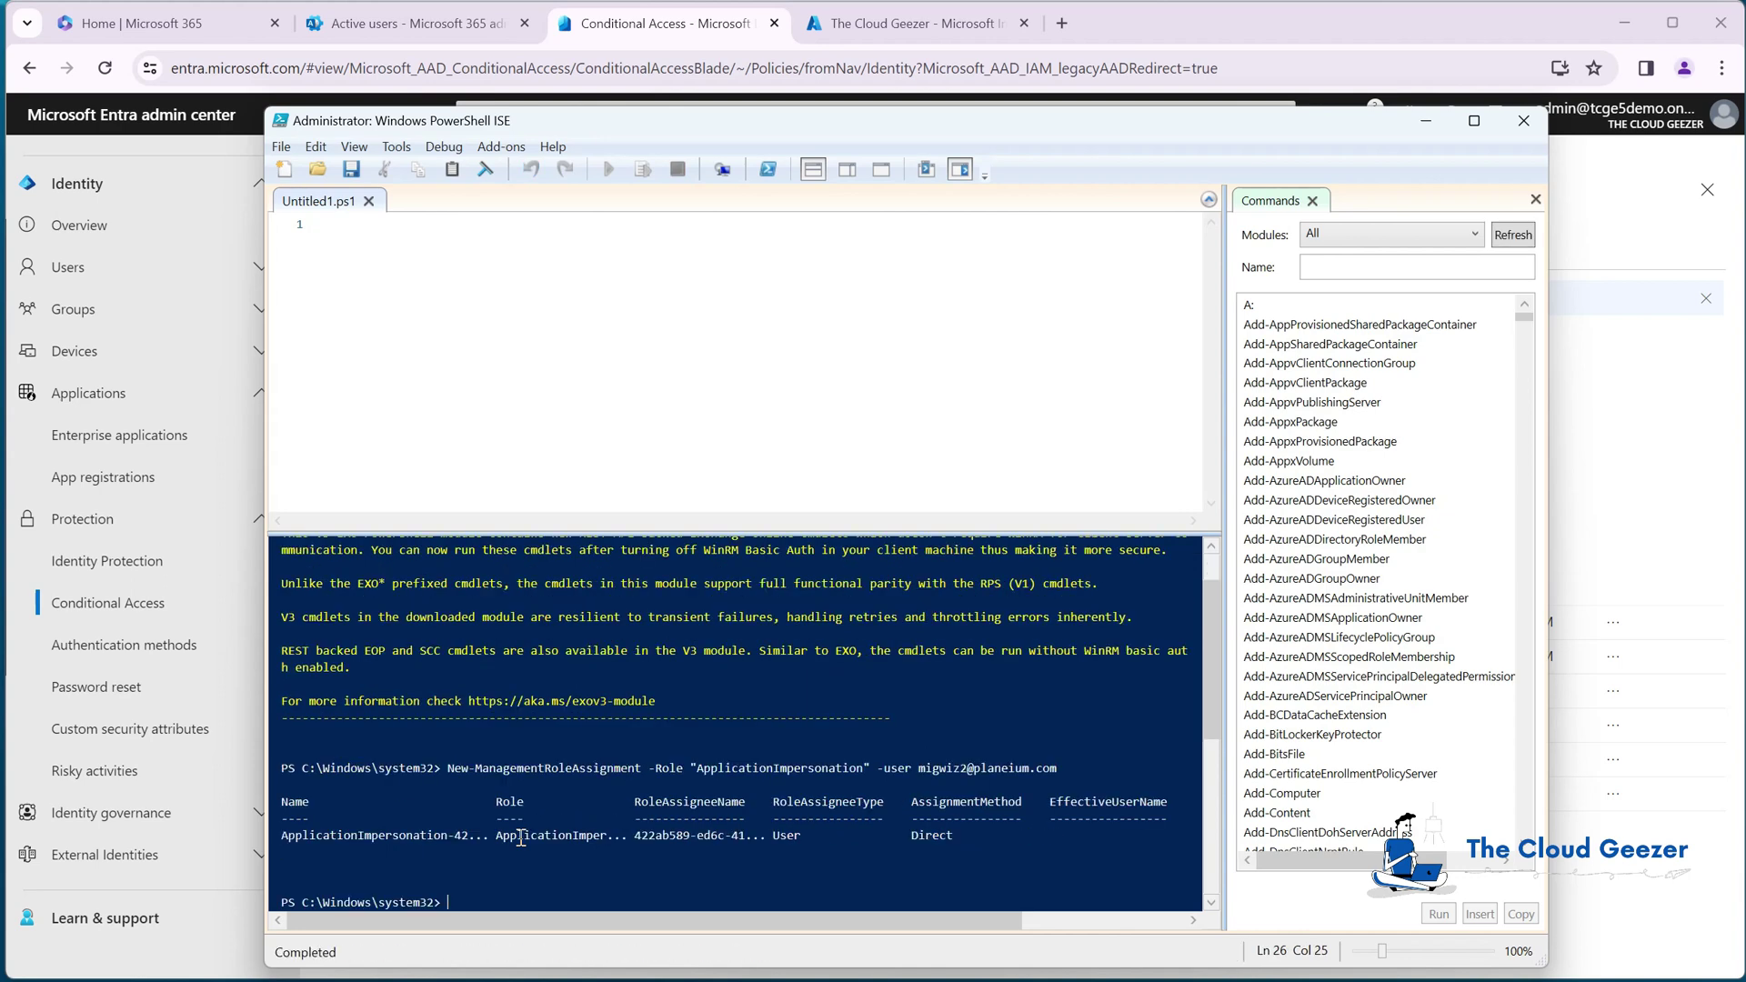
left_click(1521, 128)
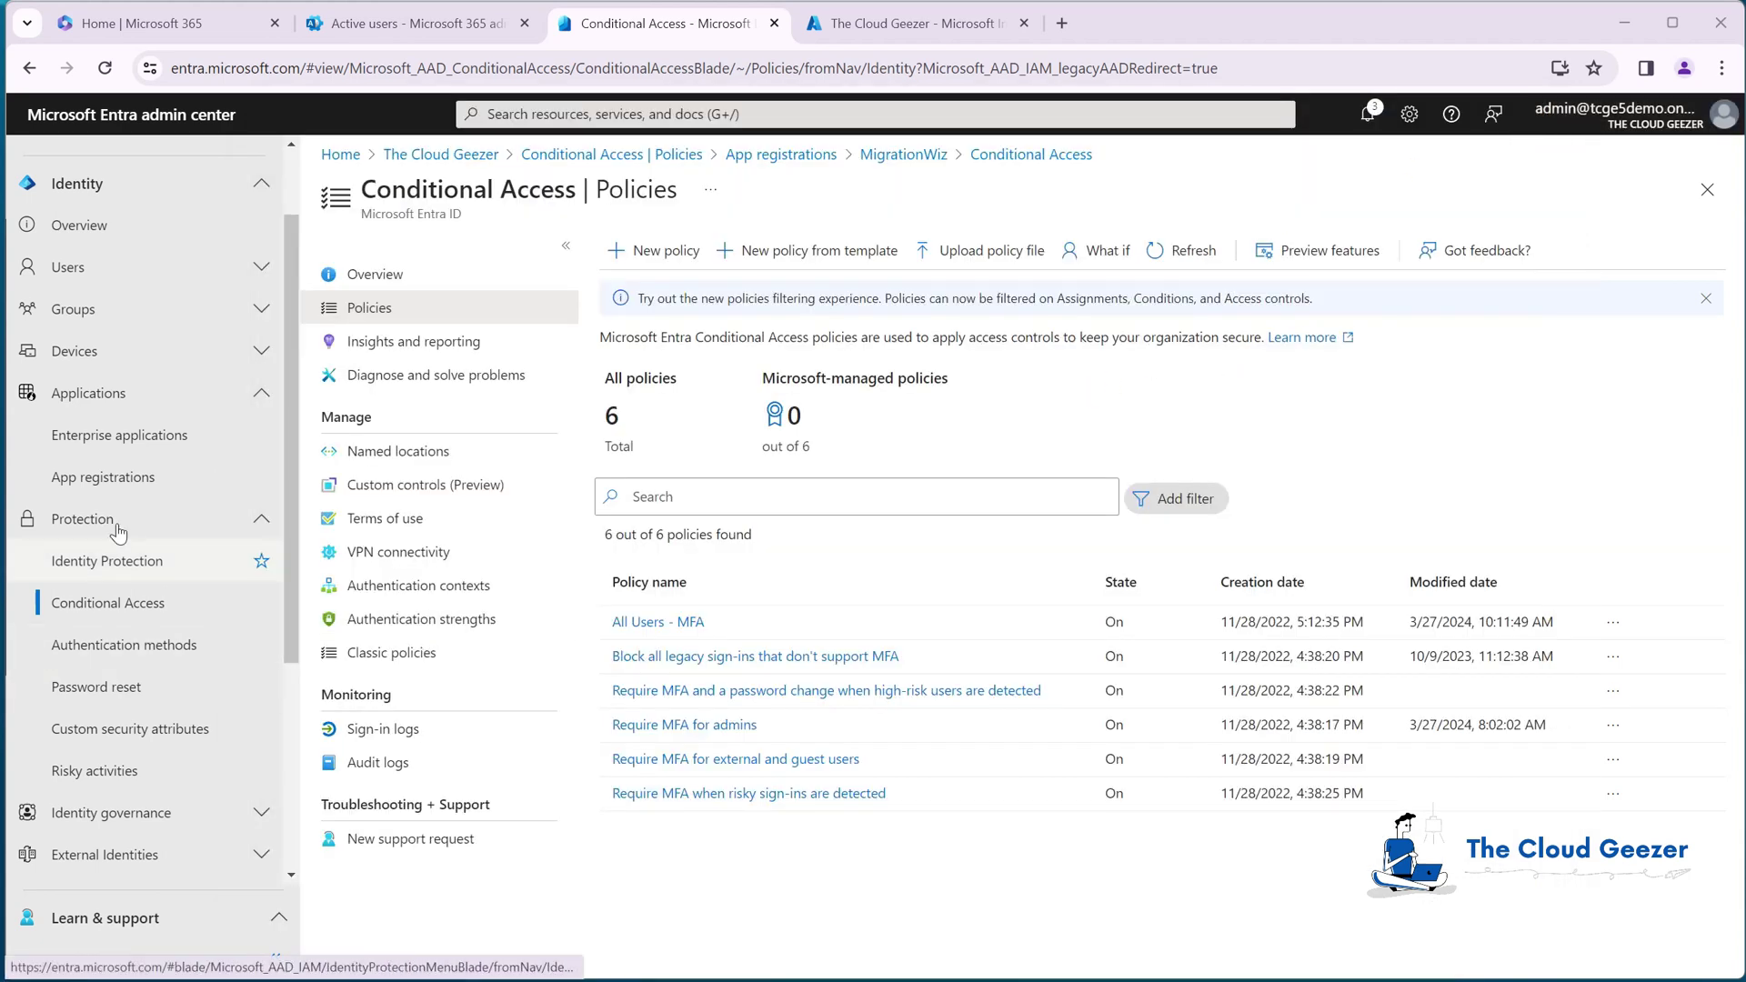
Step: Review the MigrationWiz app registration's Authentication and API permissions pages, returning to its Overview
left_click(114, 473)
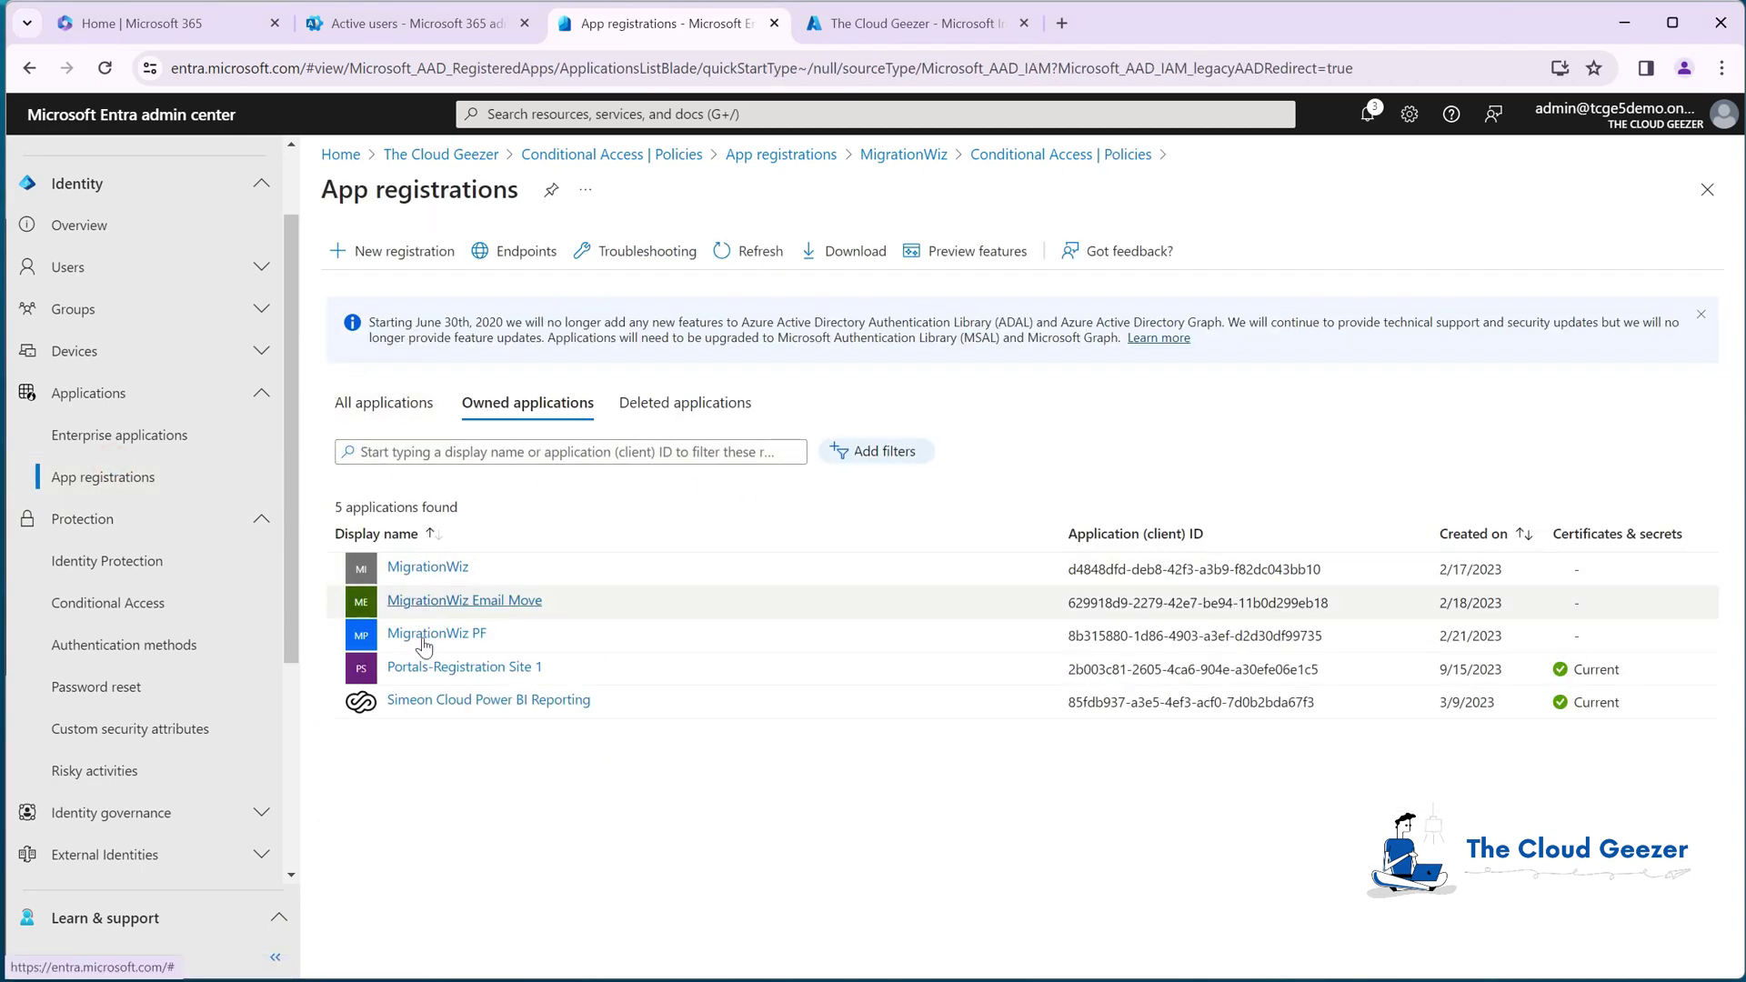
left_click(427, 568)
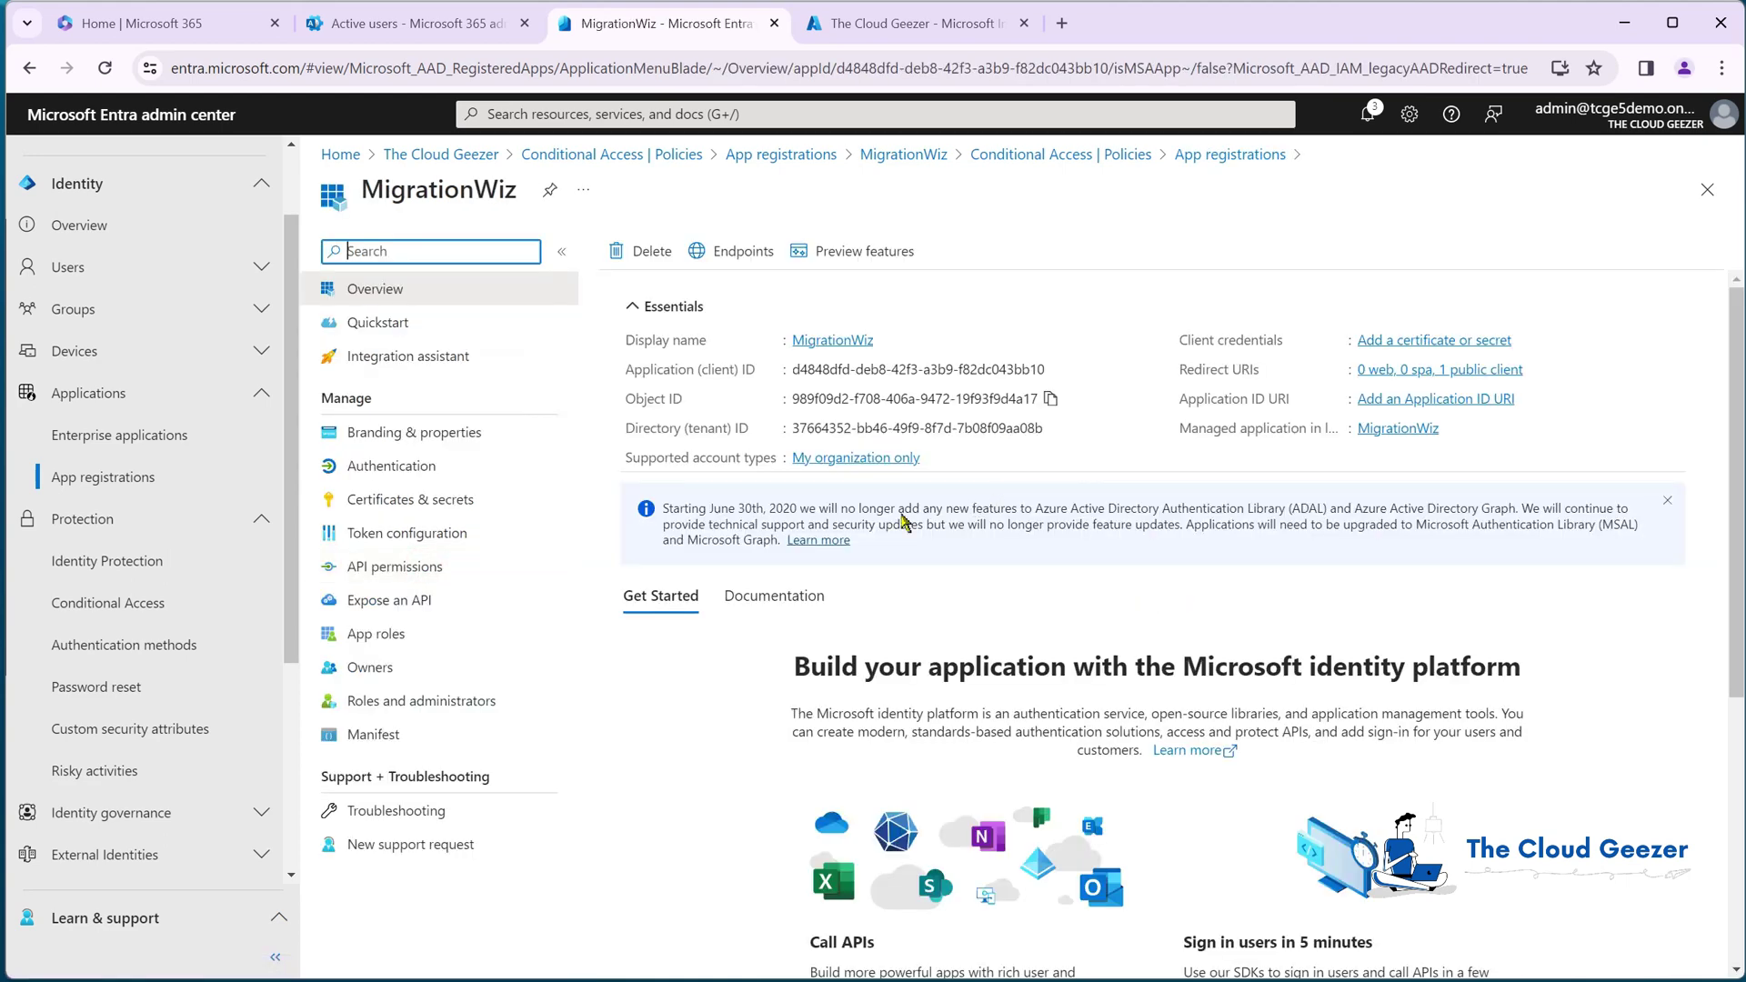
left_click(419, 466)
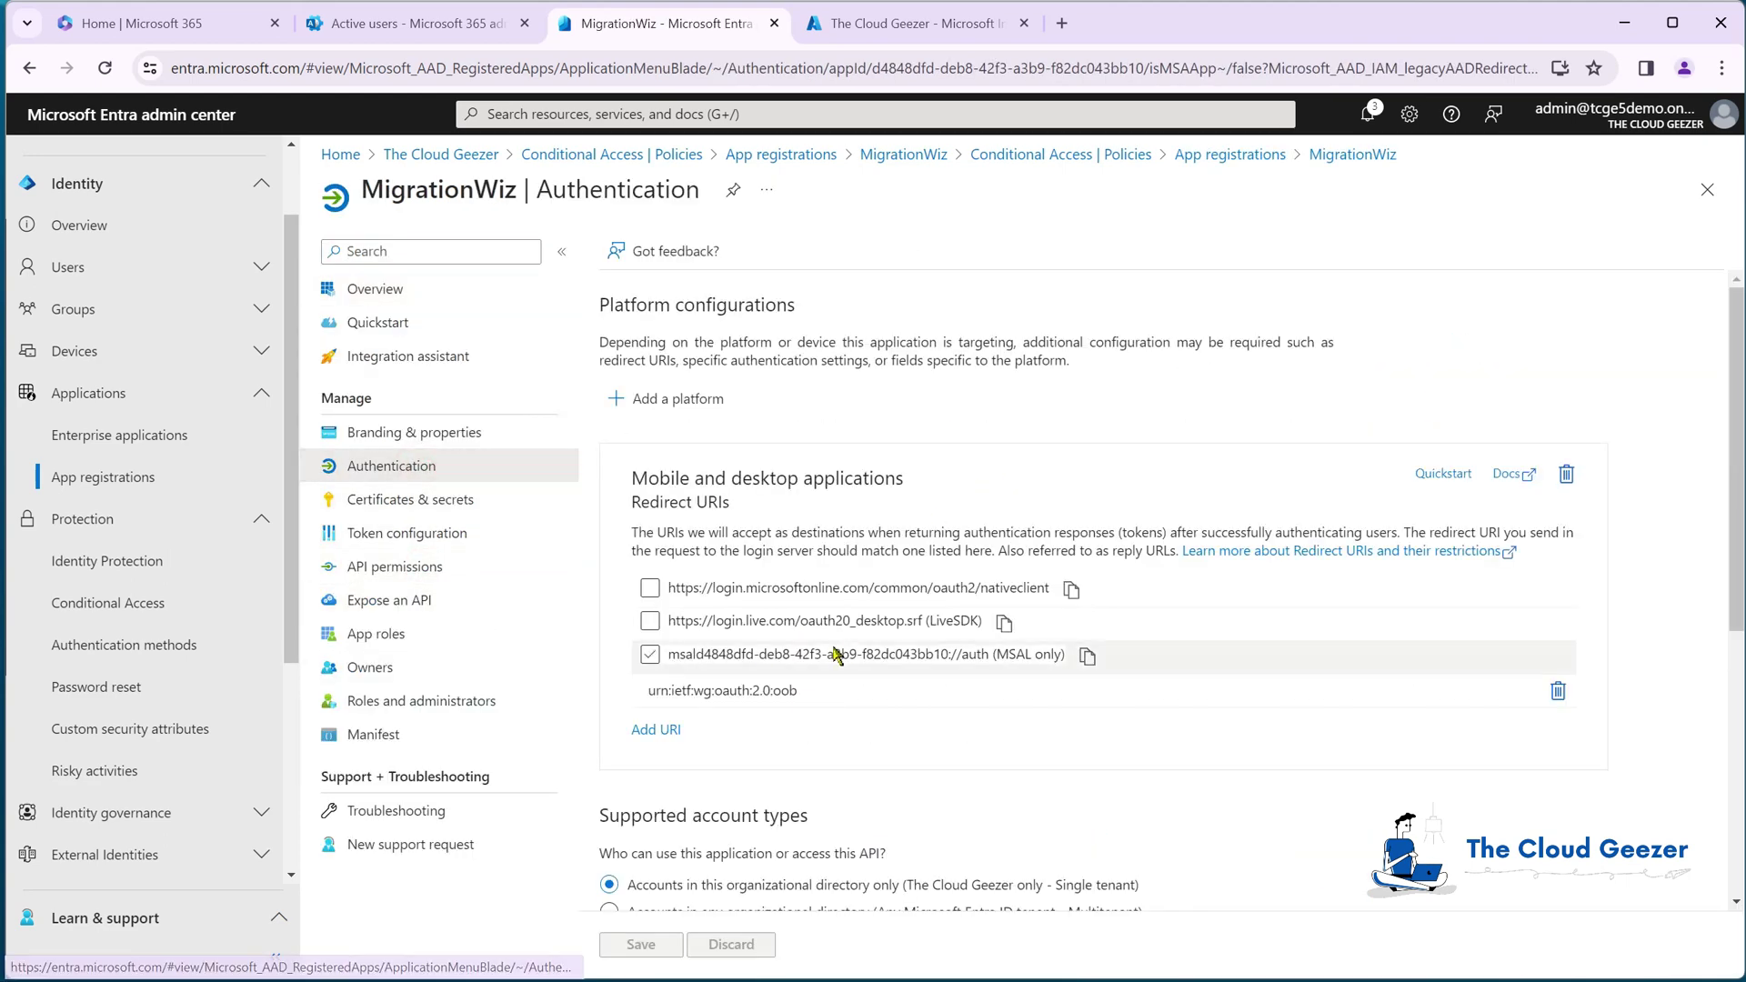
left_click(406, 566)
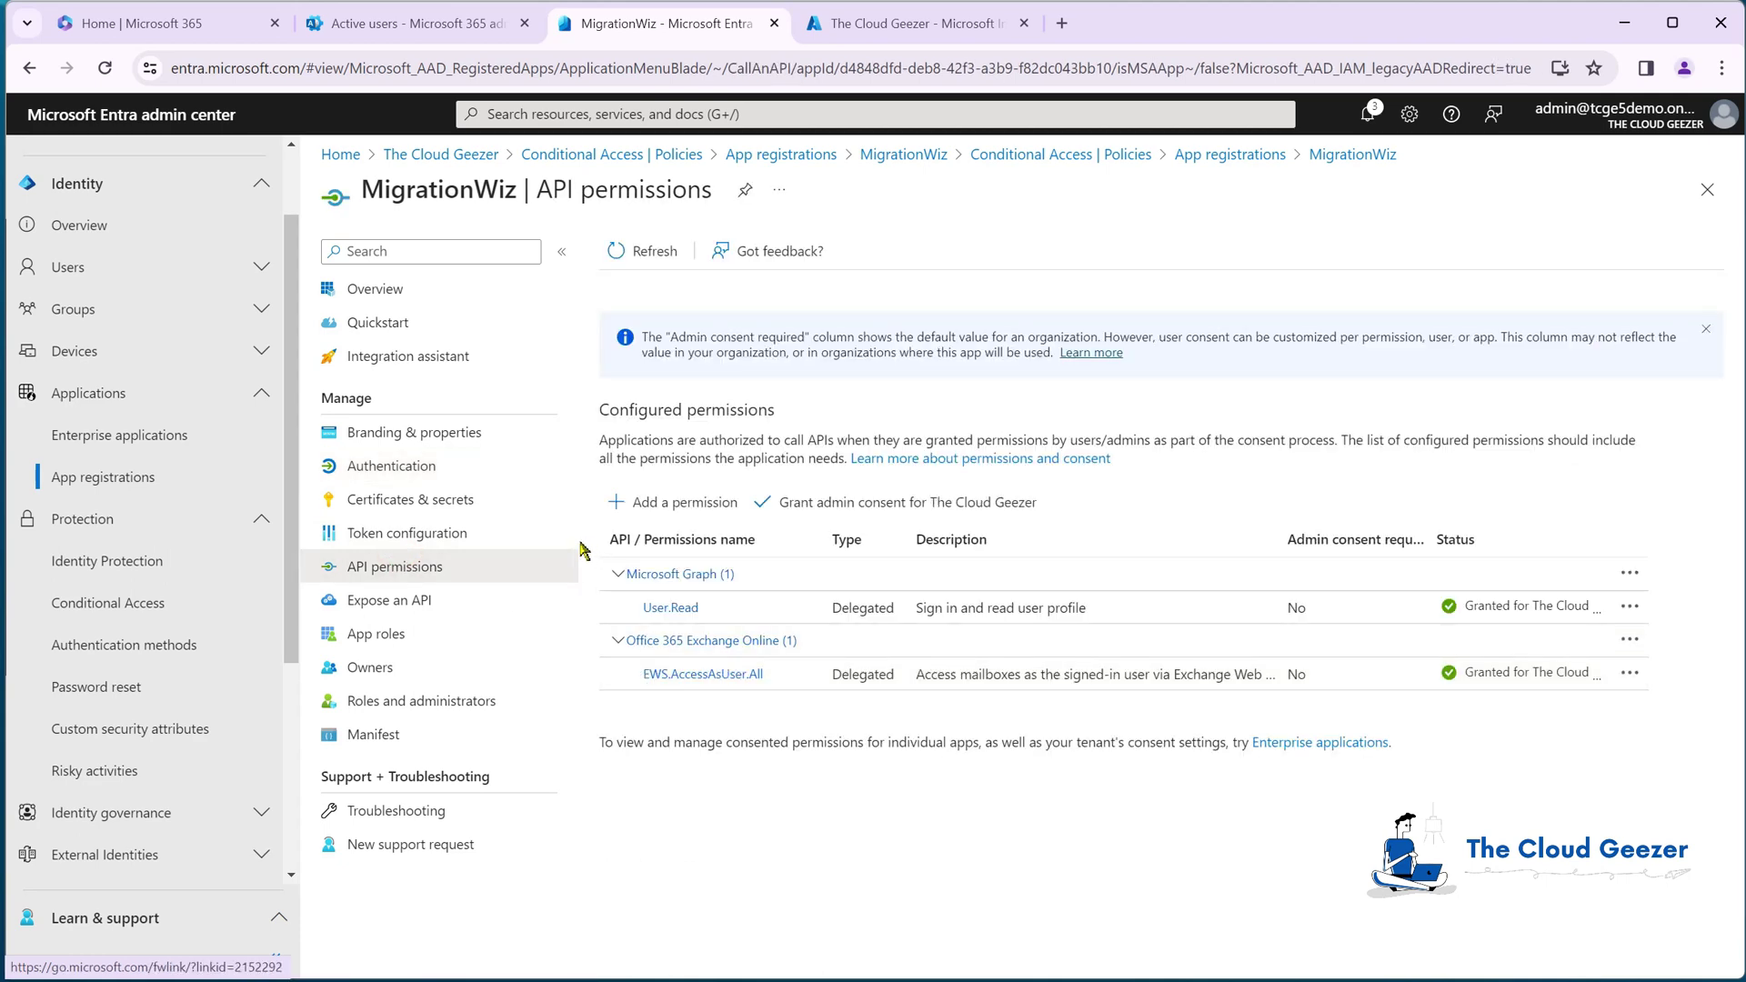
left_click(421, 293)
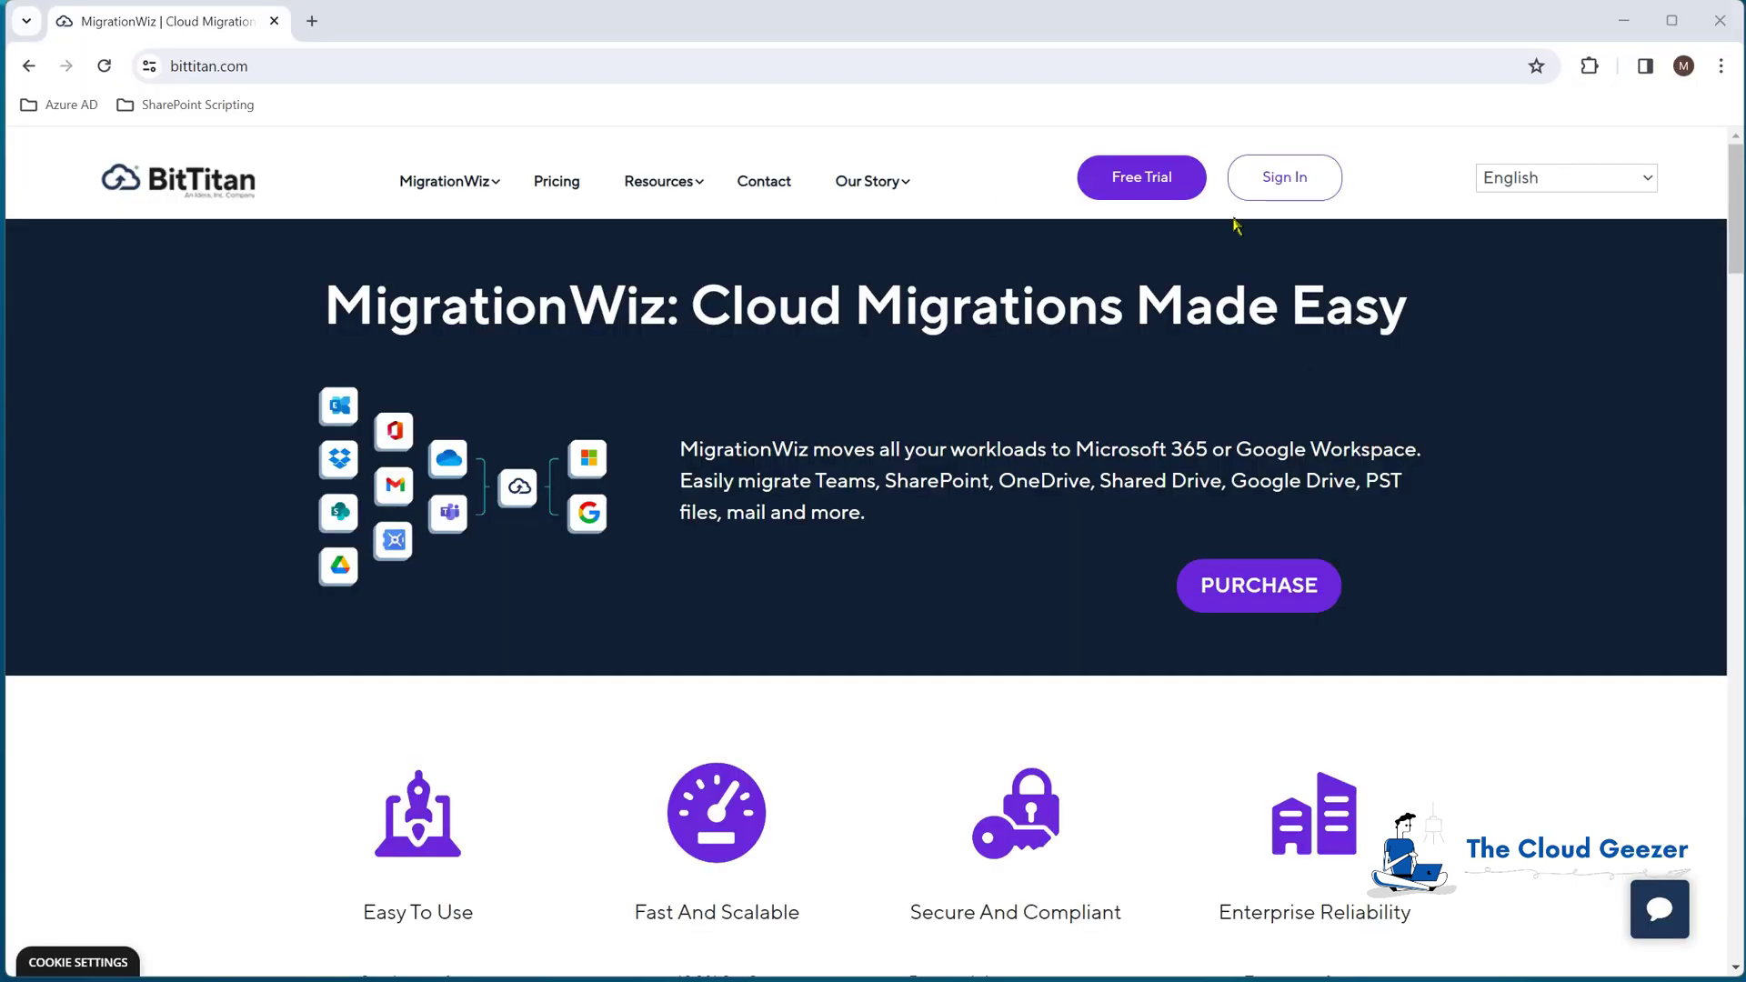
Step: Sign in and create a mailbox migration project named 'Min Rights Test'
left_click(1297, 185)
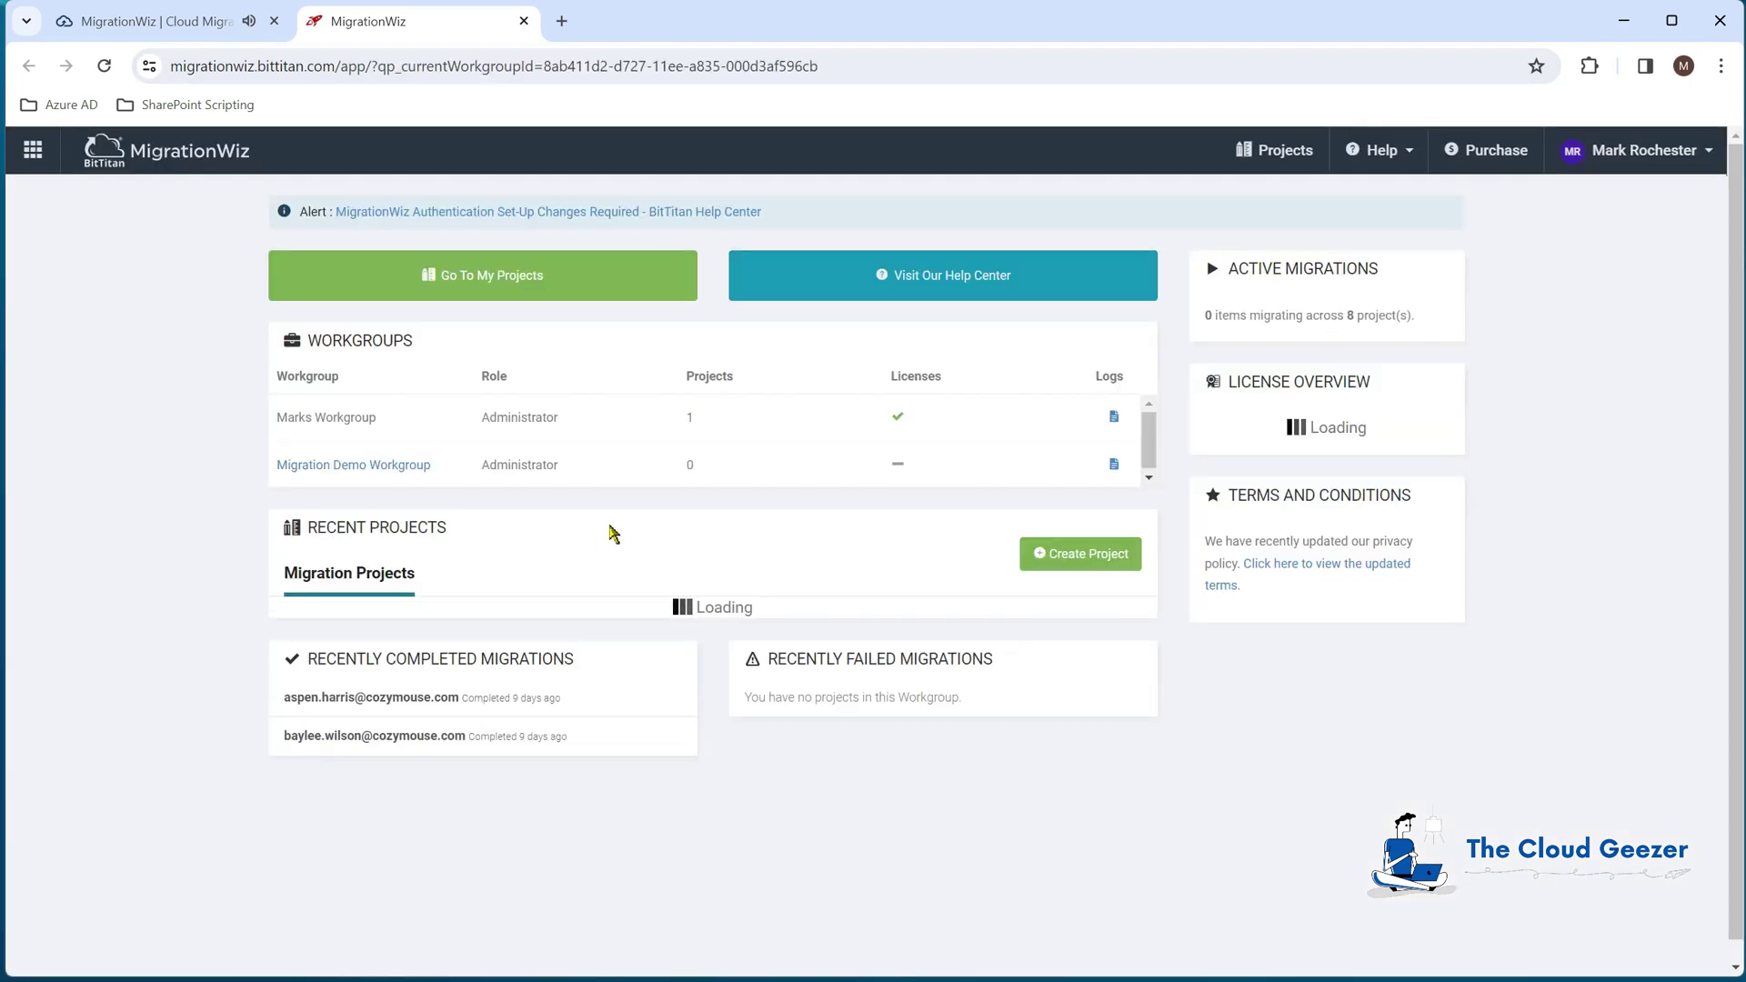
left_click(1098, 554)
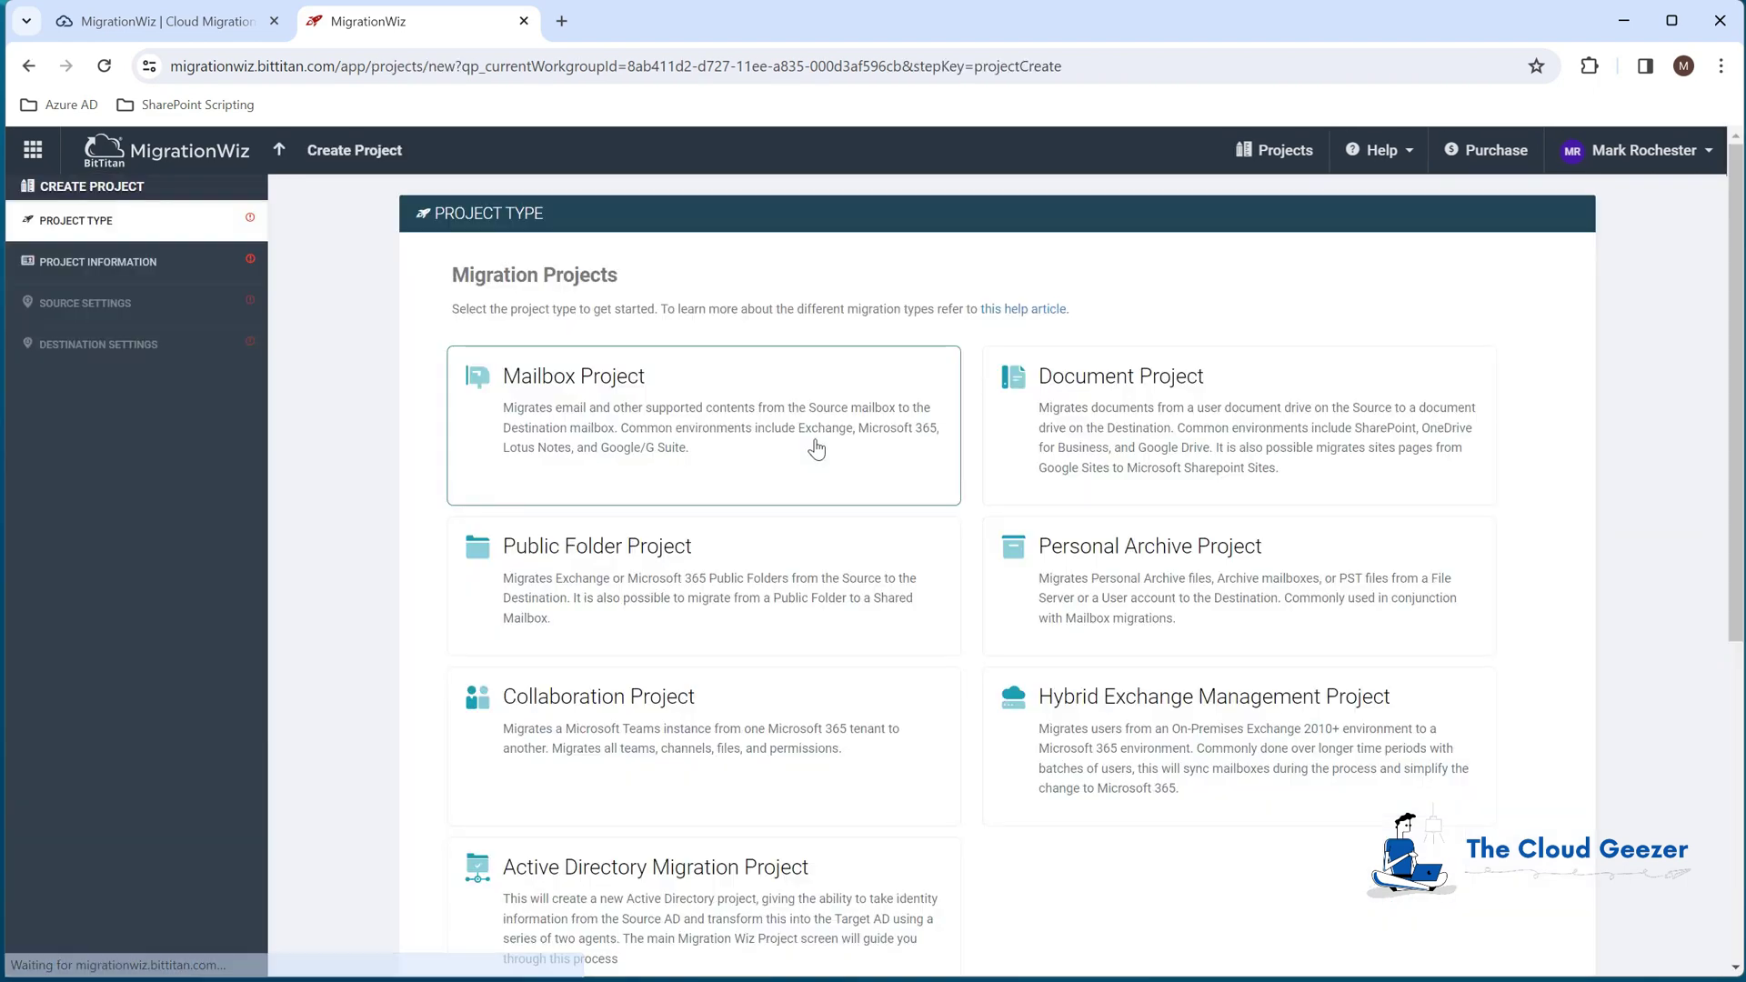
left_click(678, 405)
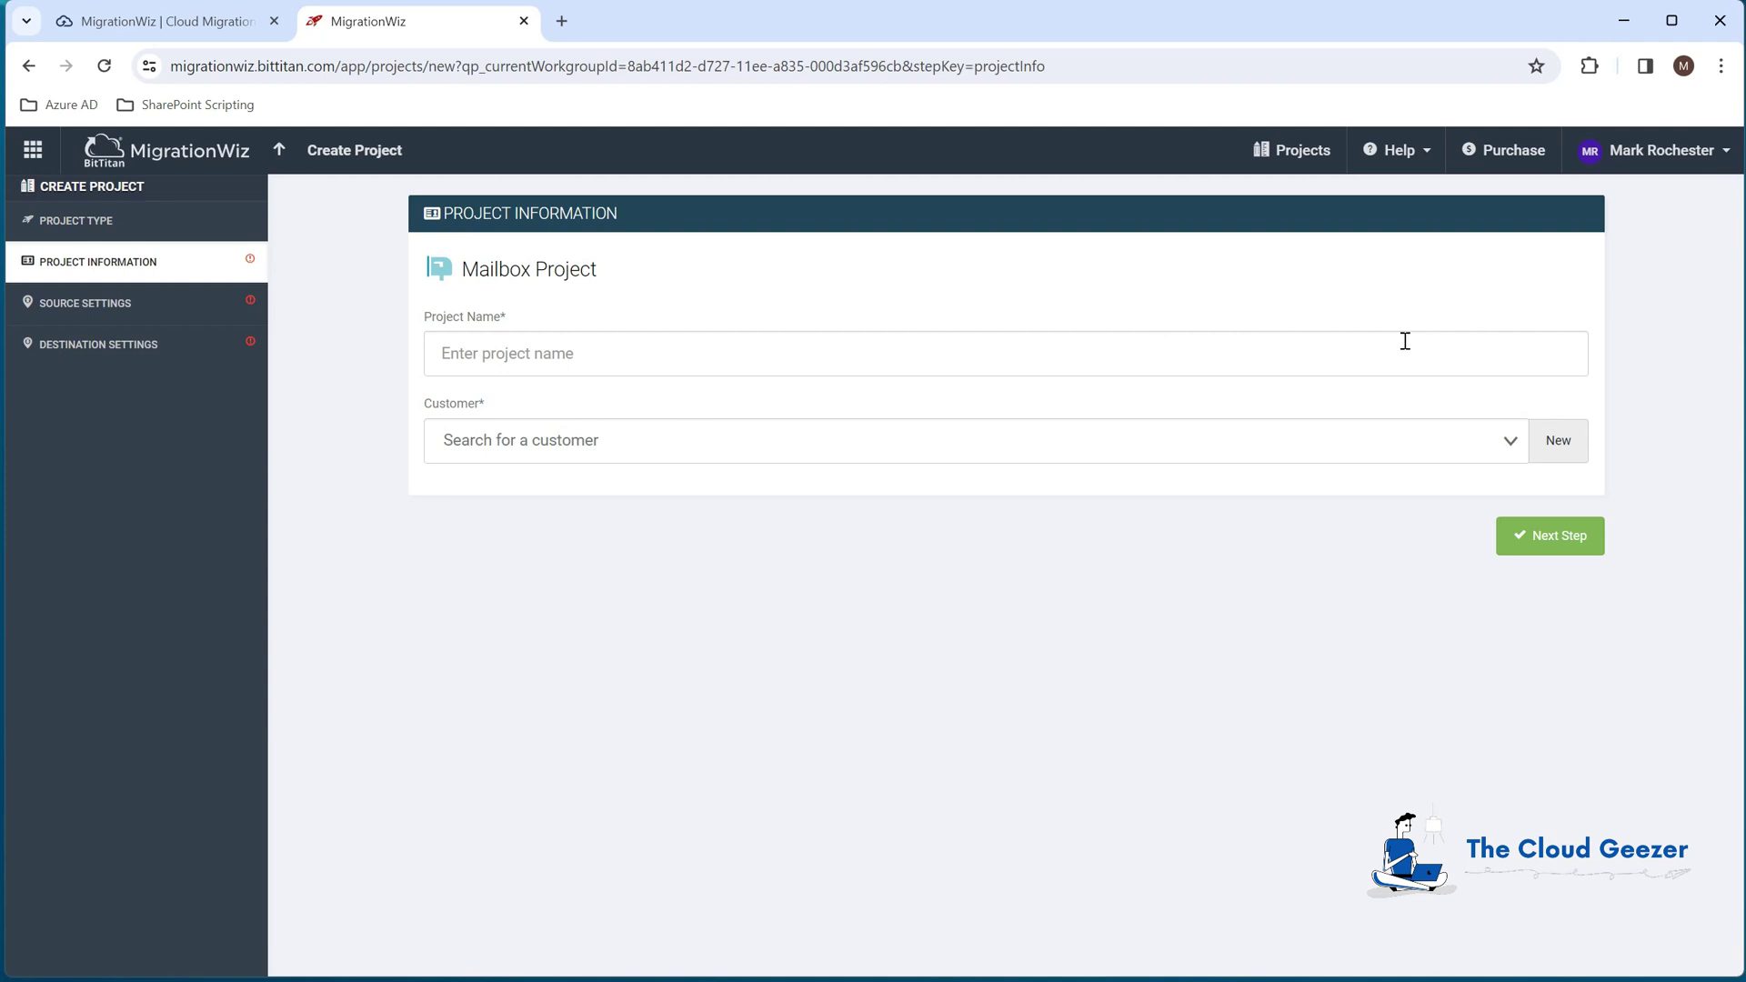
type("Min Rights Test")
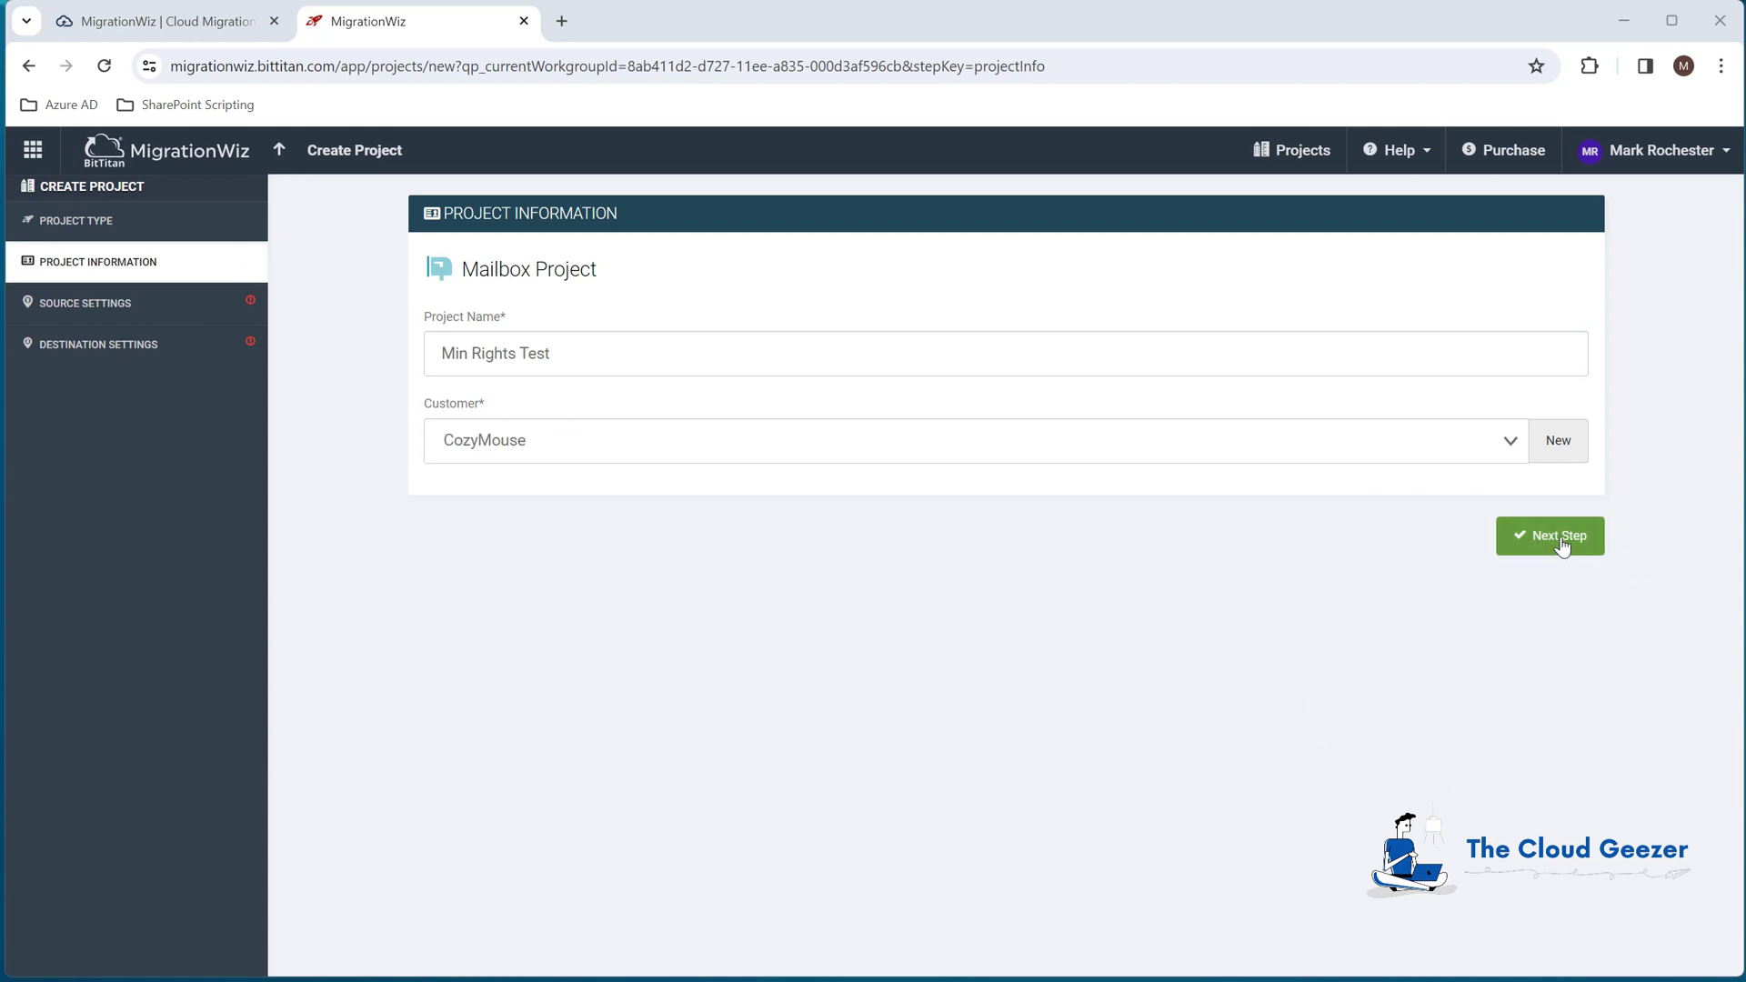
left_click(1557, 540)
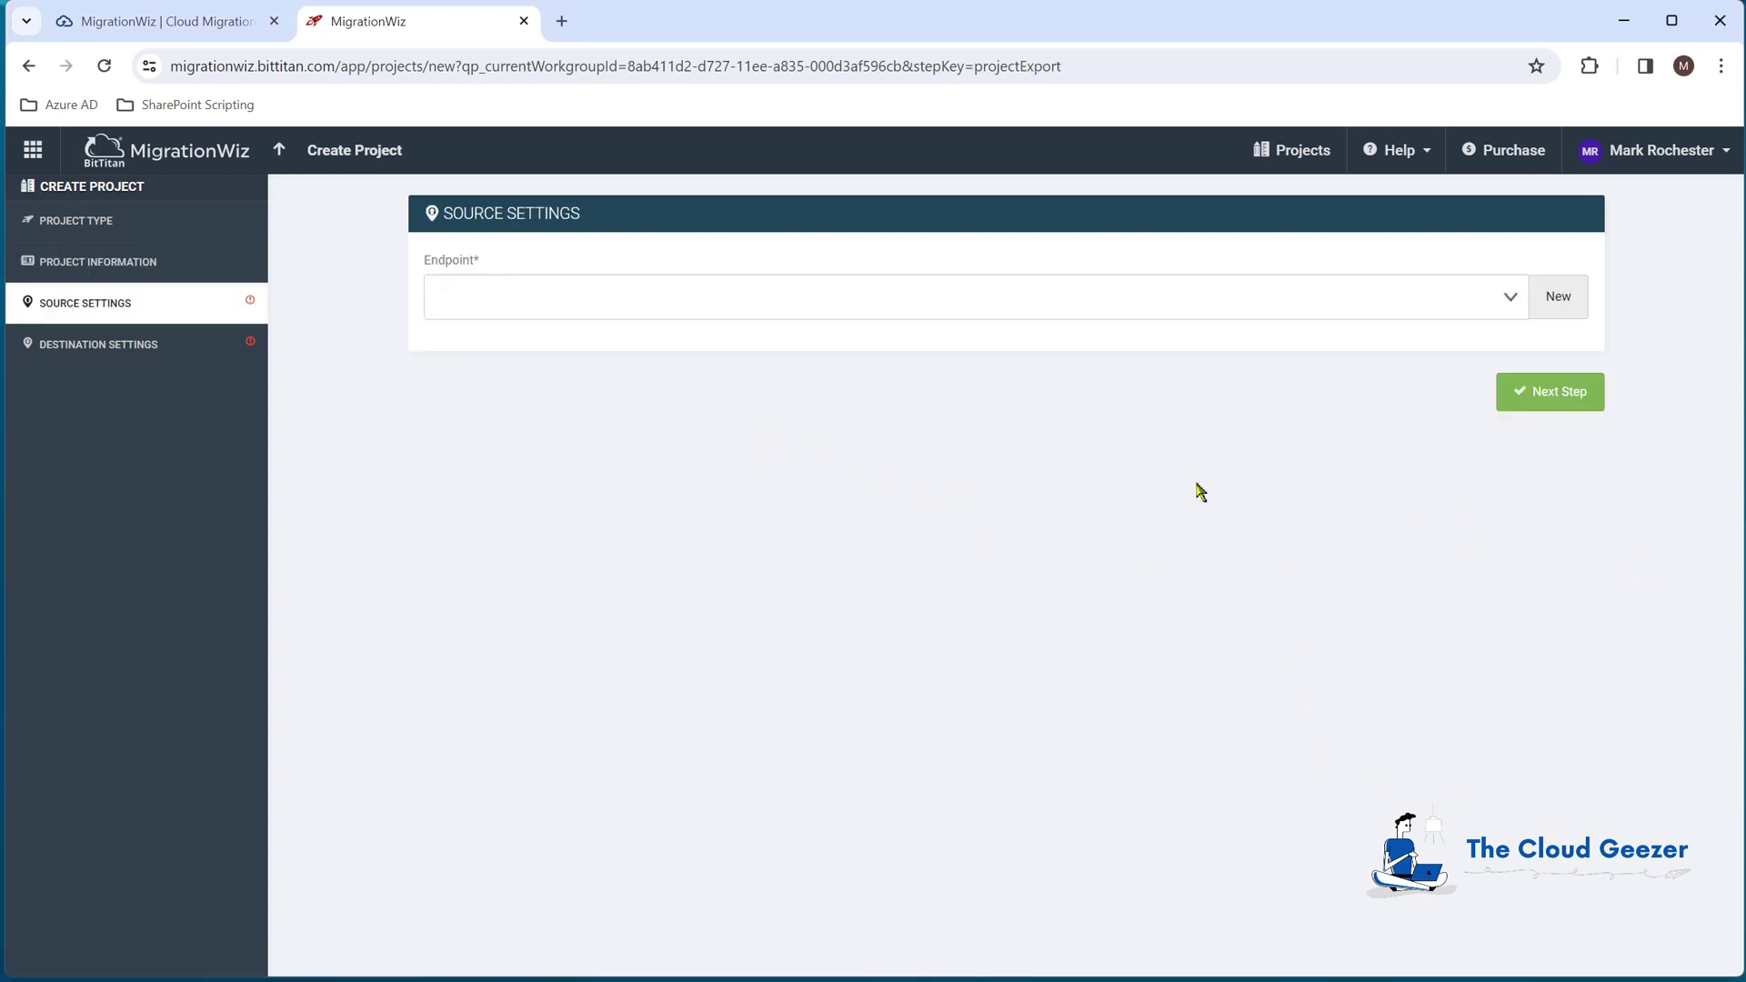
Step: Add a Microsoft 365 source endpoint named 'M365 Cozymouse' and dismiss the password-save prompt
left_click(1563, 300)
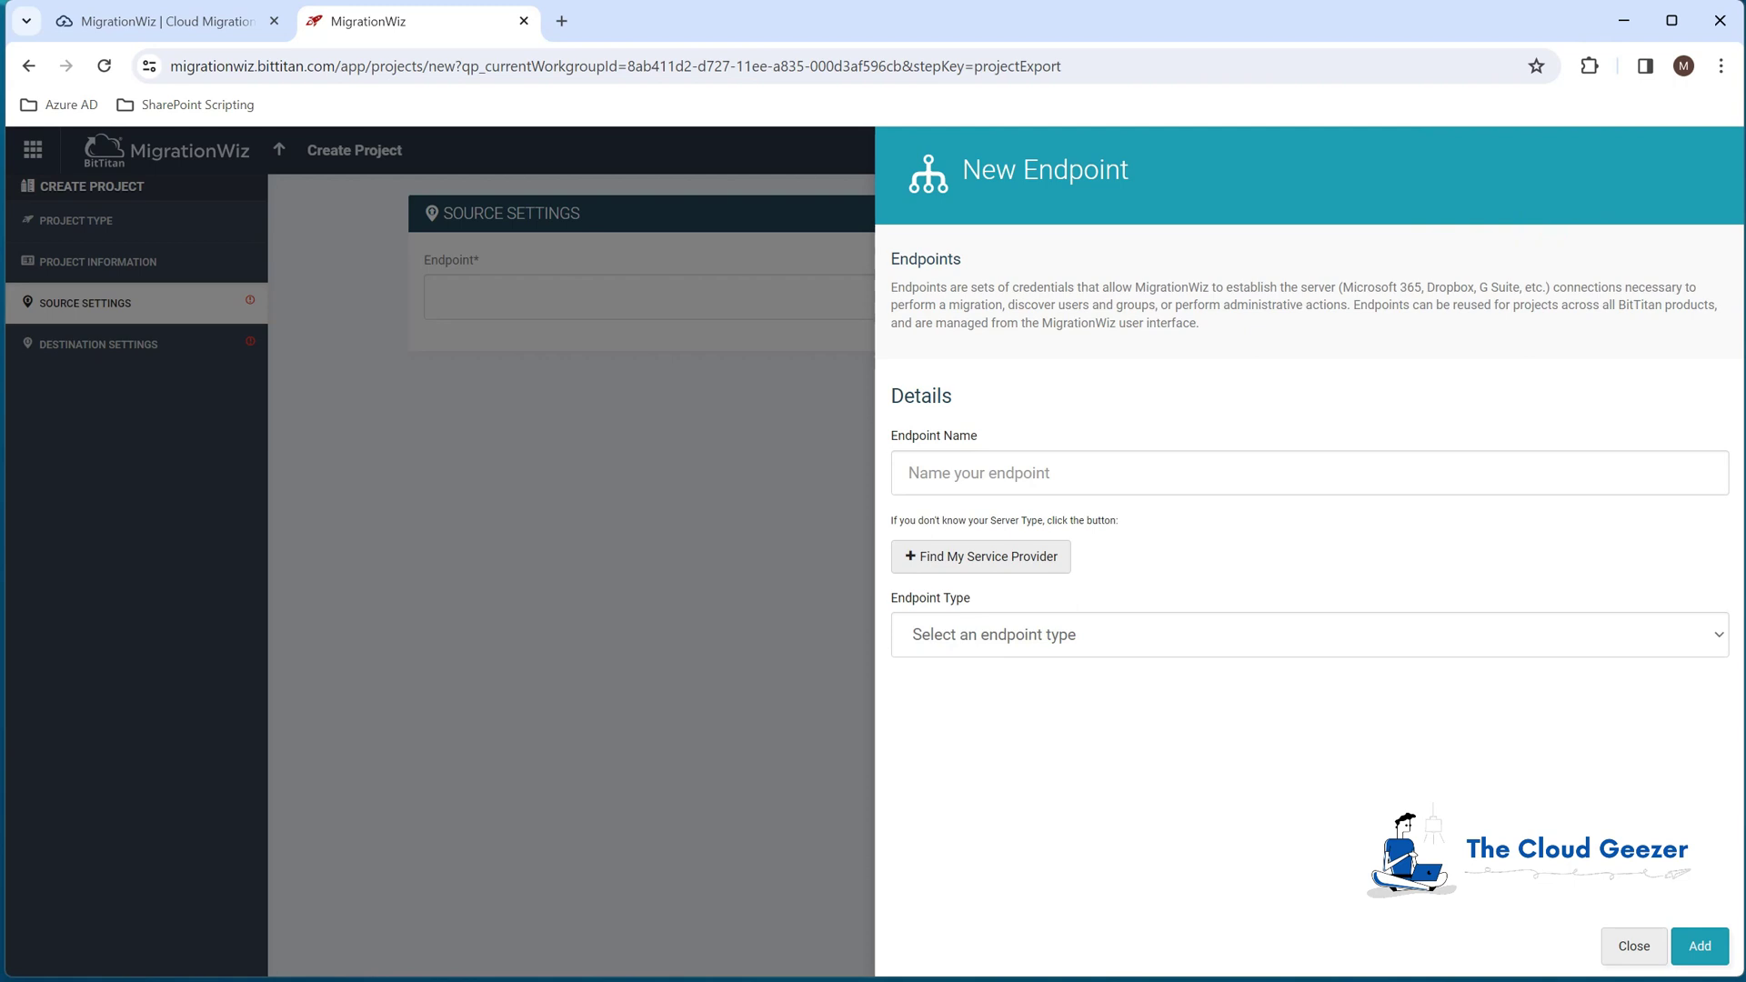
type("M365 Cozymouse")
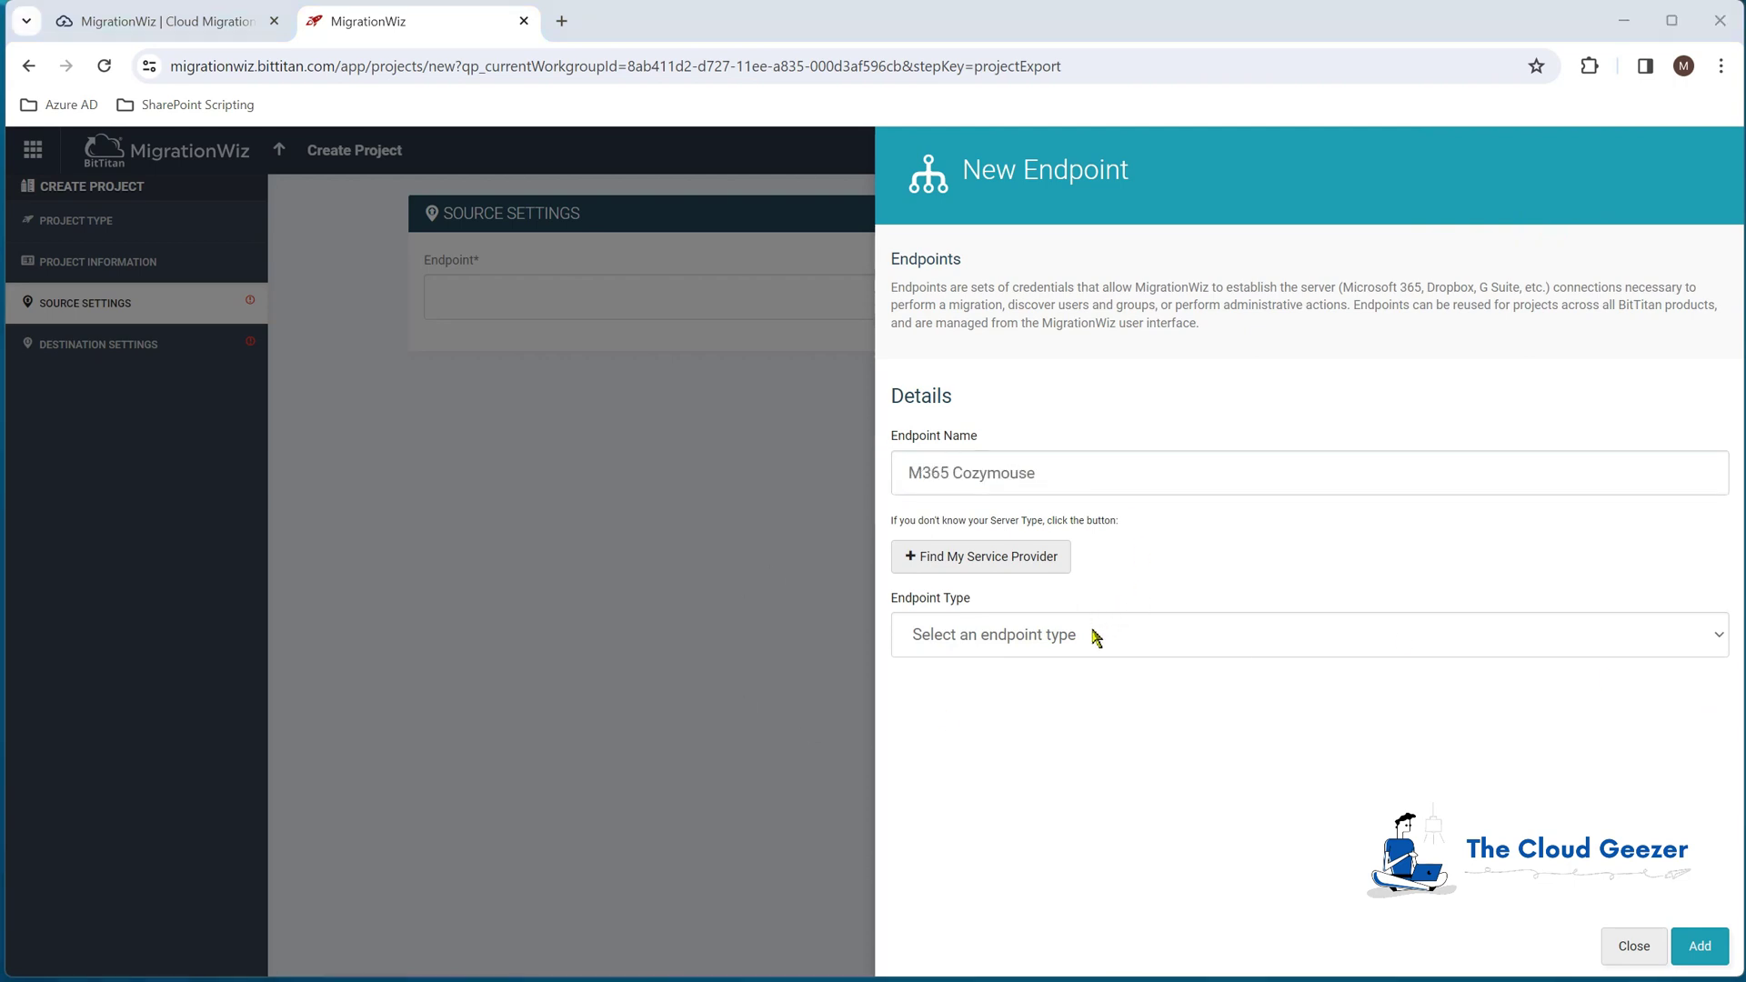
left_click(1096, 636)
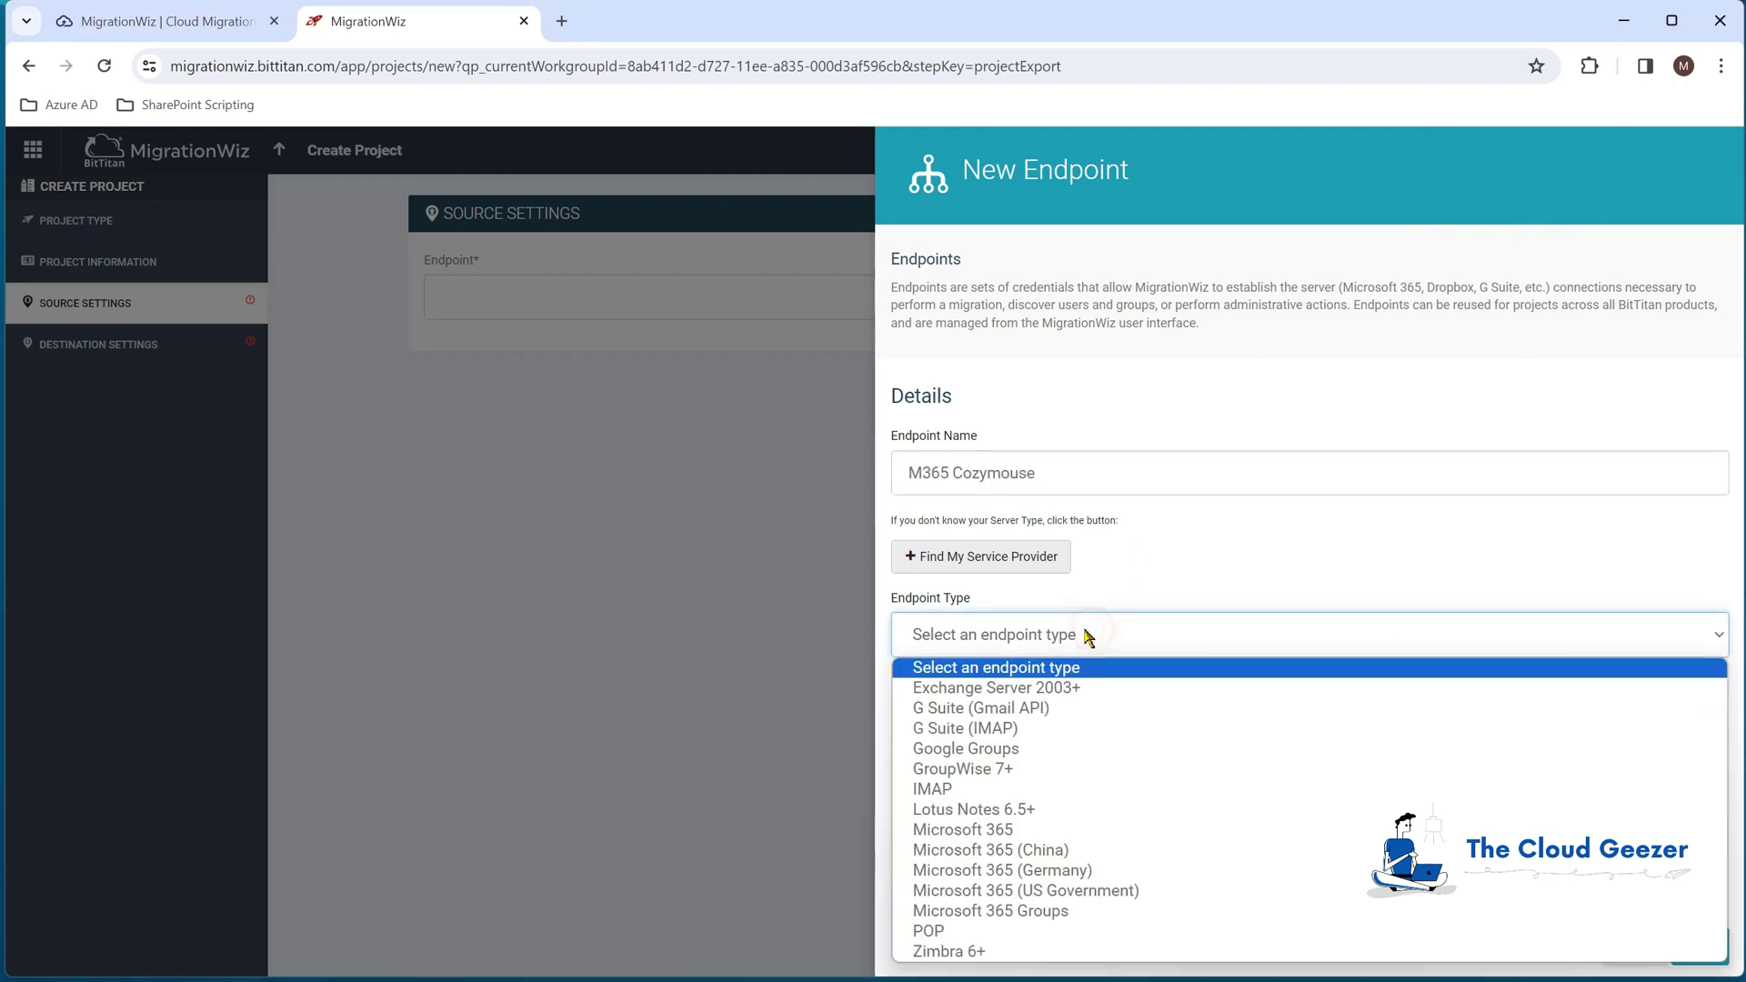
left_click(1004, 829)
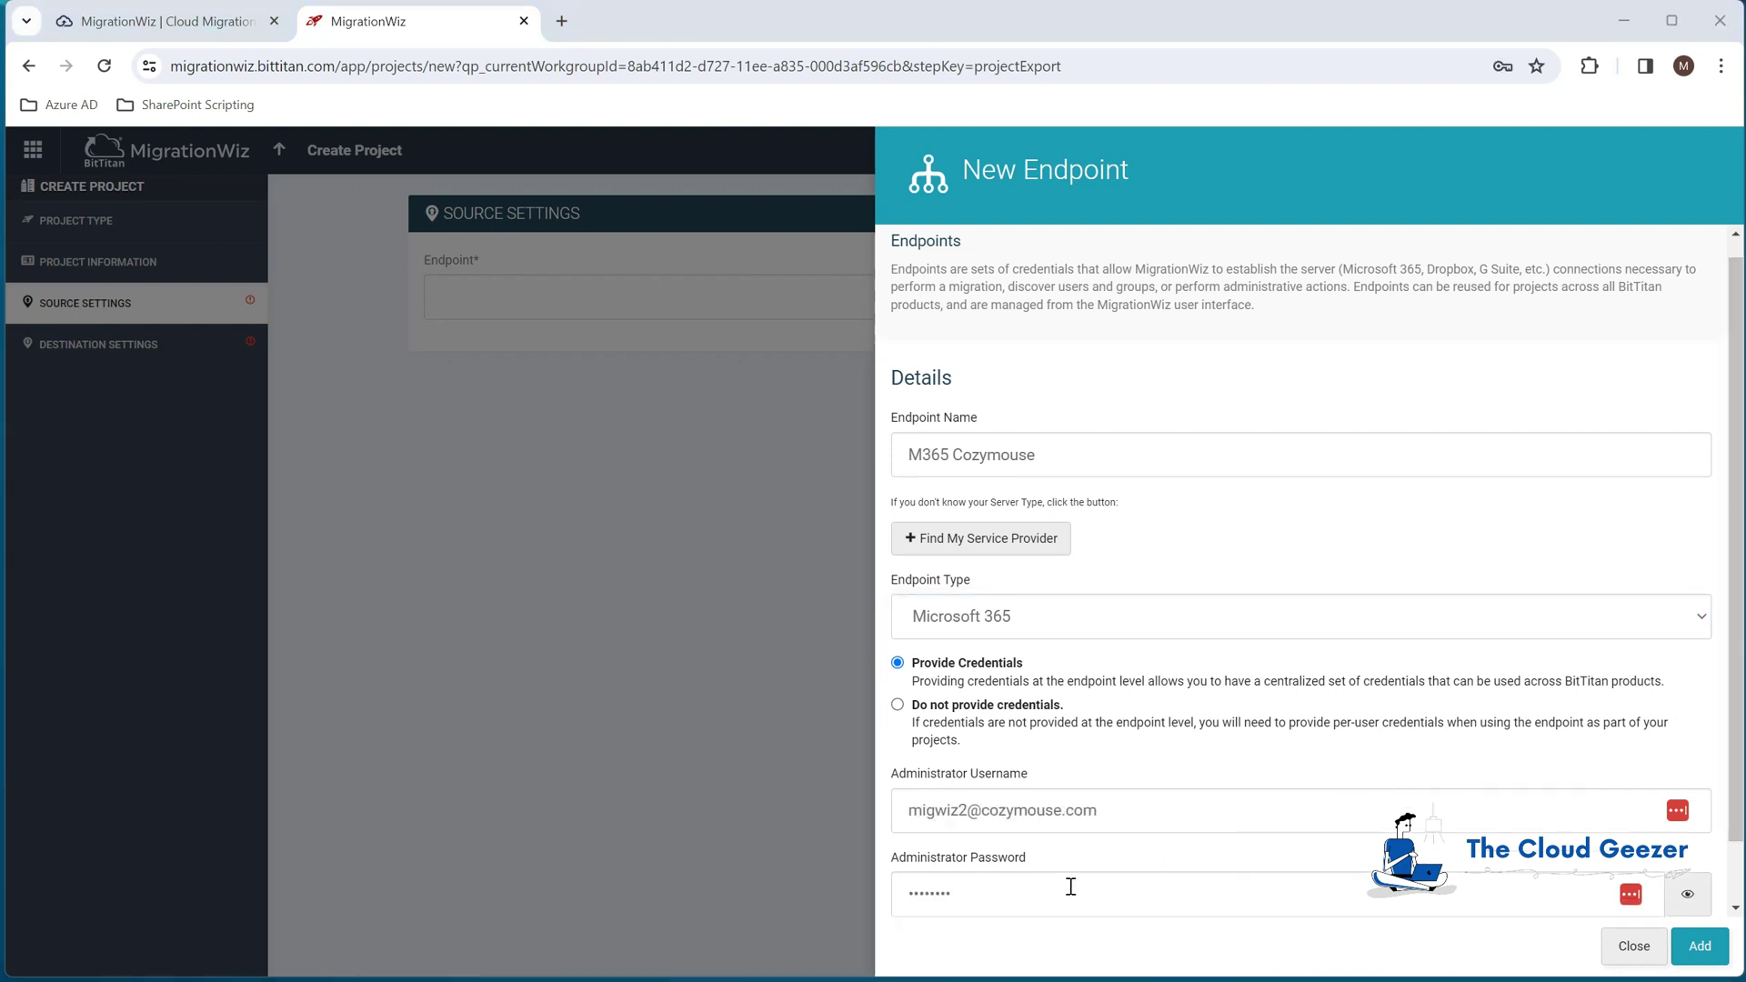
left_click(1693, 946)
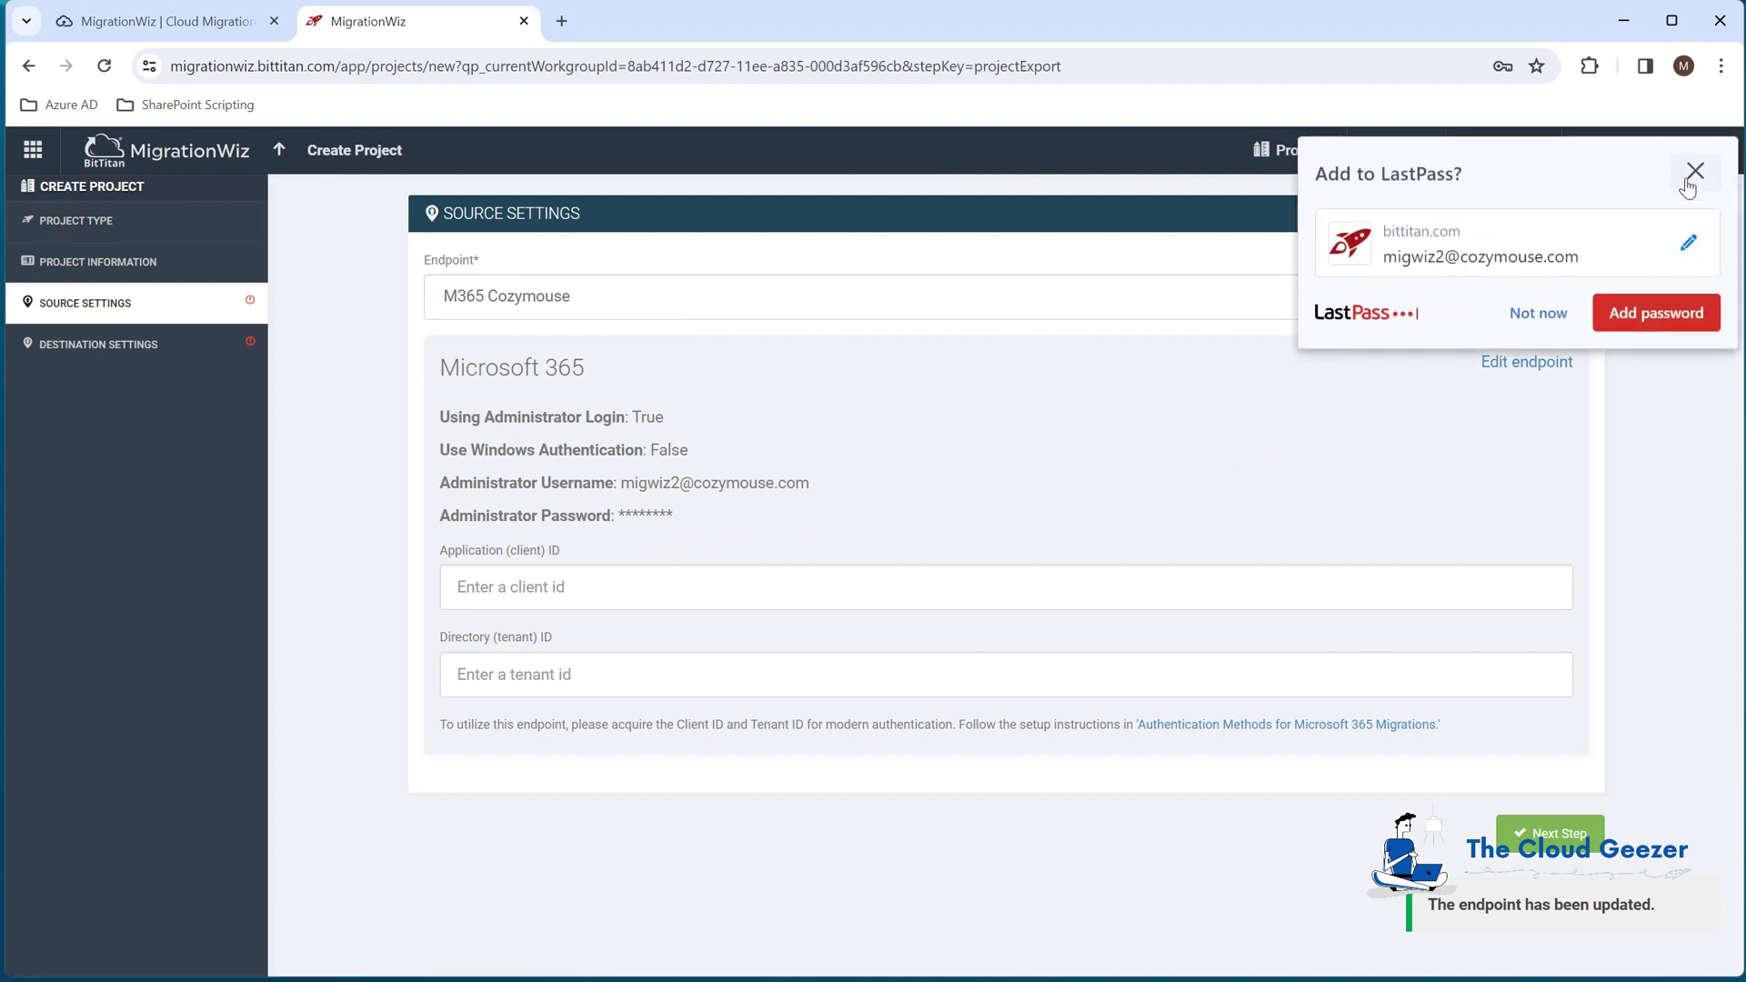
left_click(1694, 172)
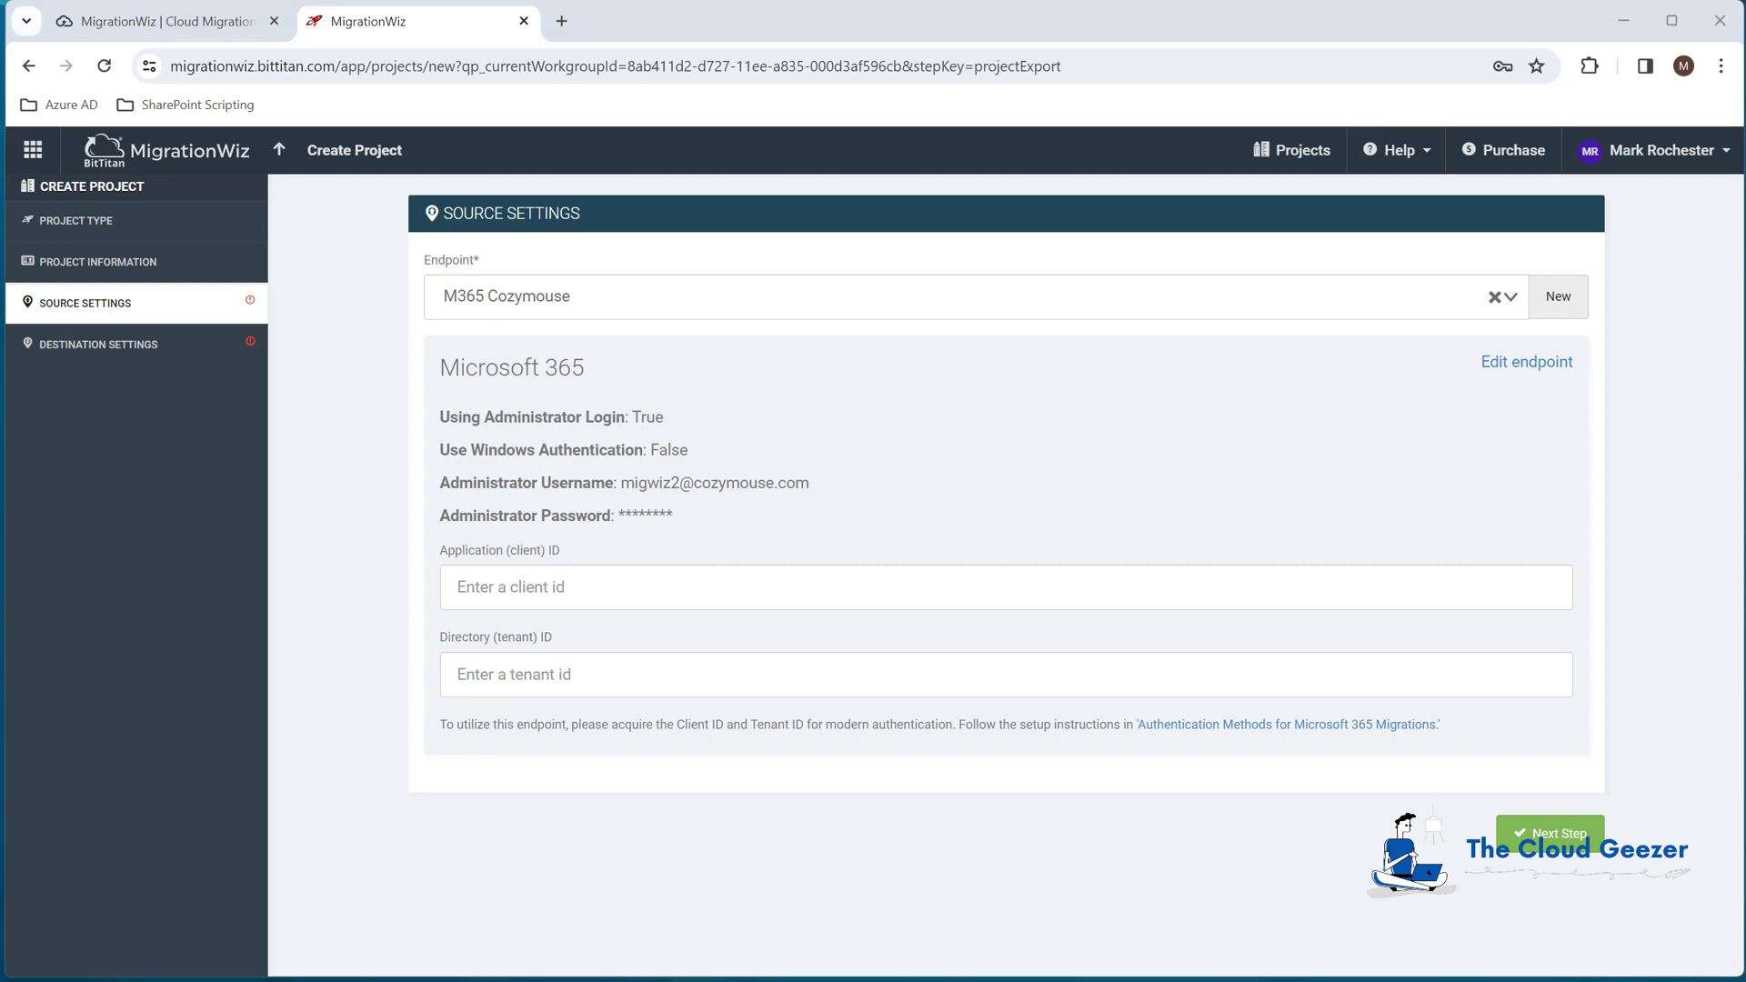
key("alt+Tab")
Step: Copy Migwiz2 EndPoint's Application (client) ID from Entra into the source settings
left_click(897, 23)
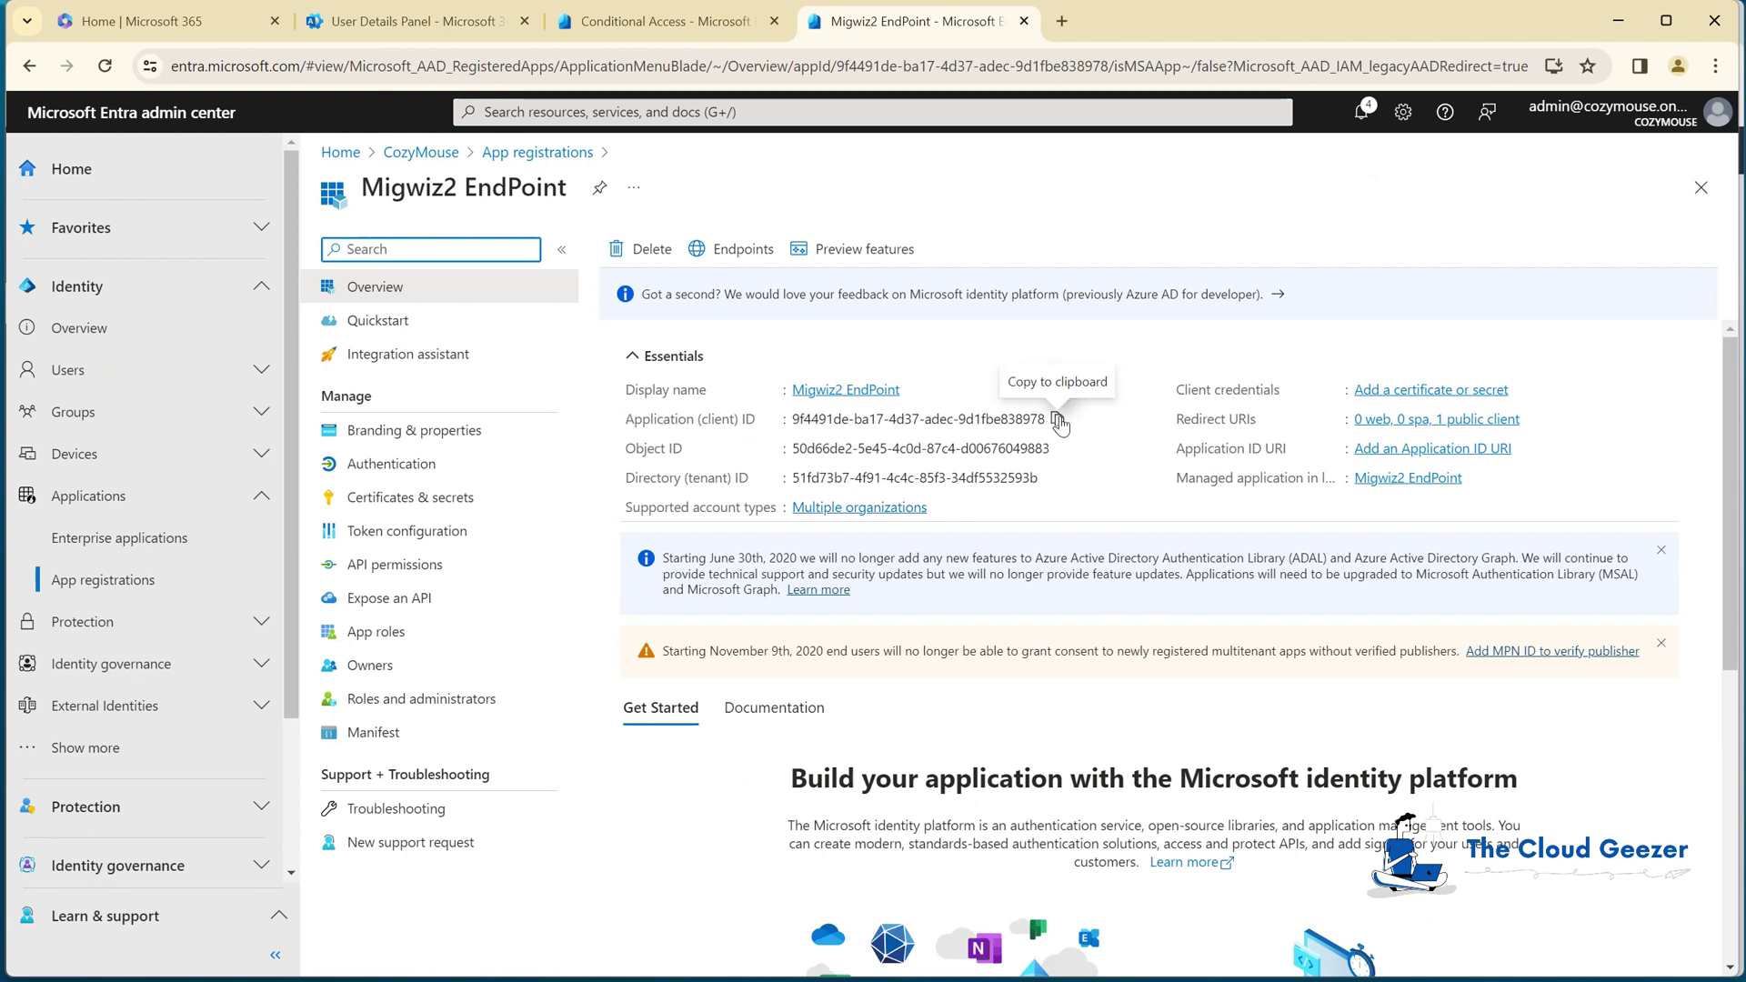
left_click(1058, 421)
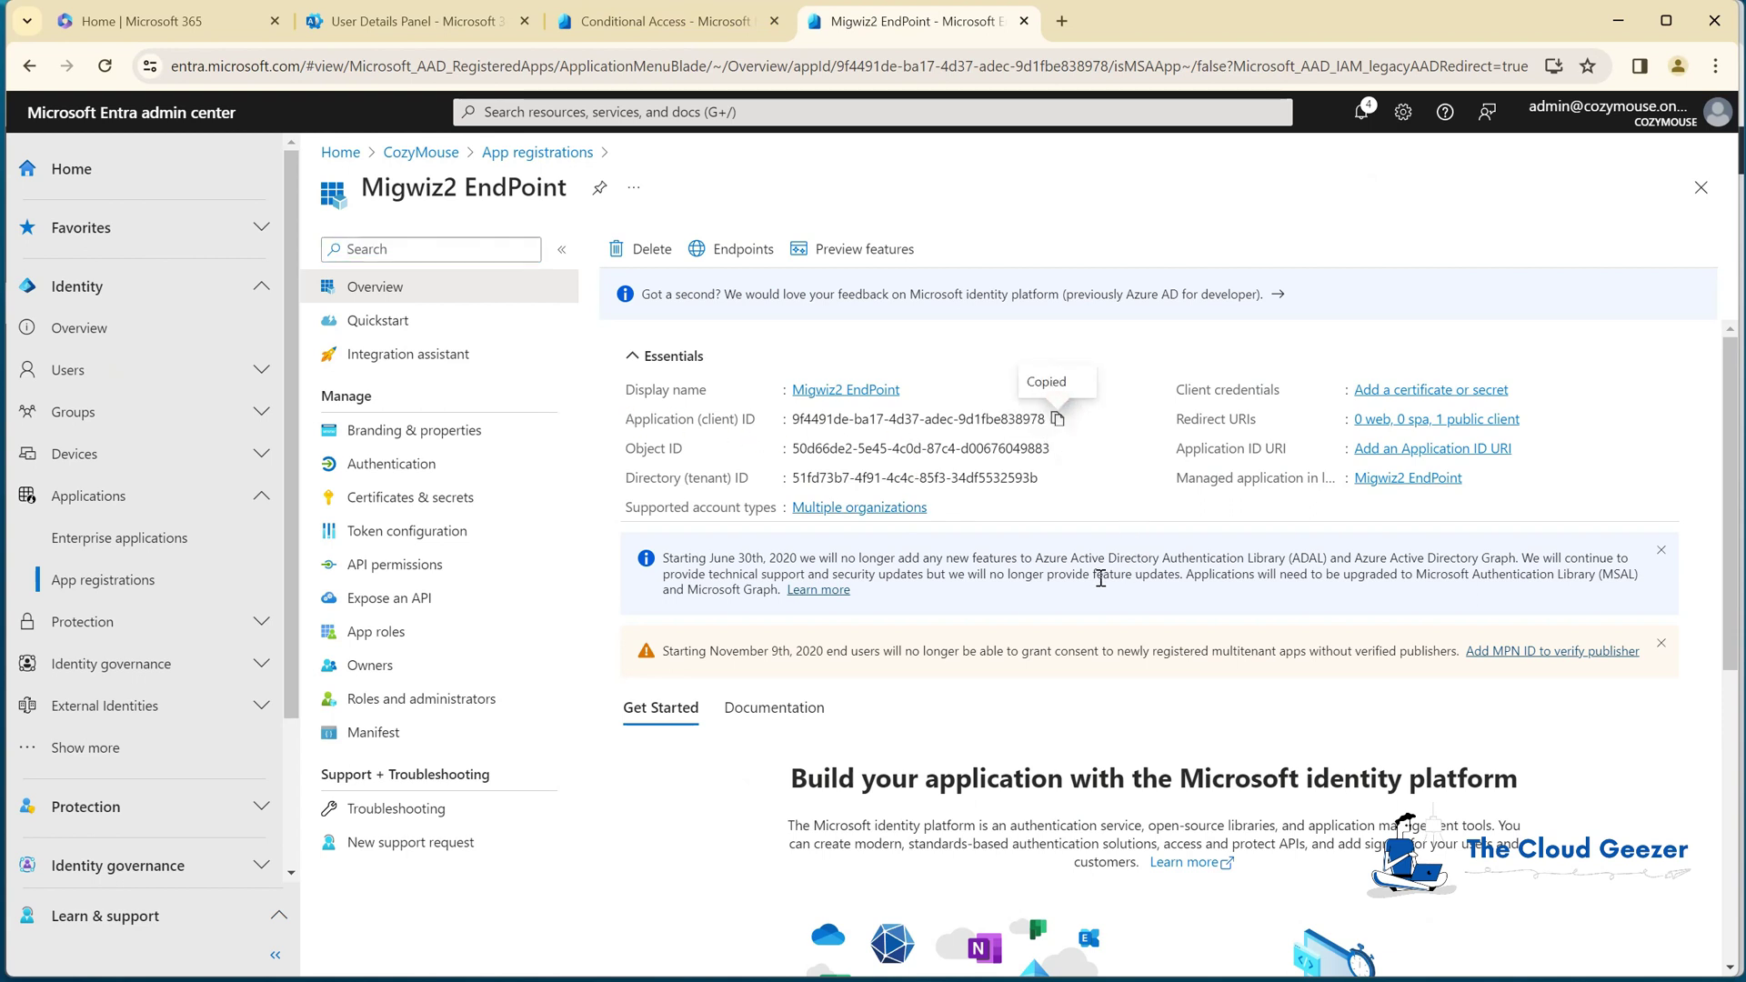
left_click_drag(1285, 32, 1077, 652)
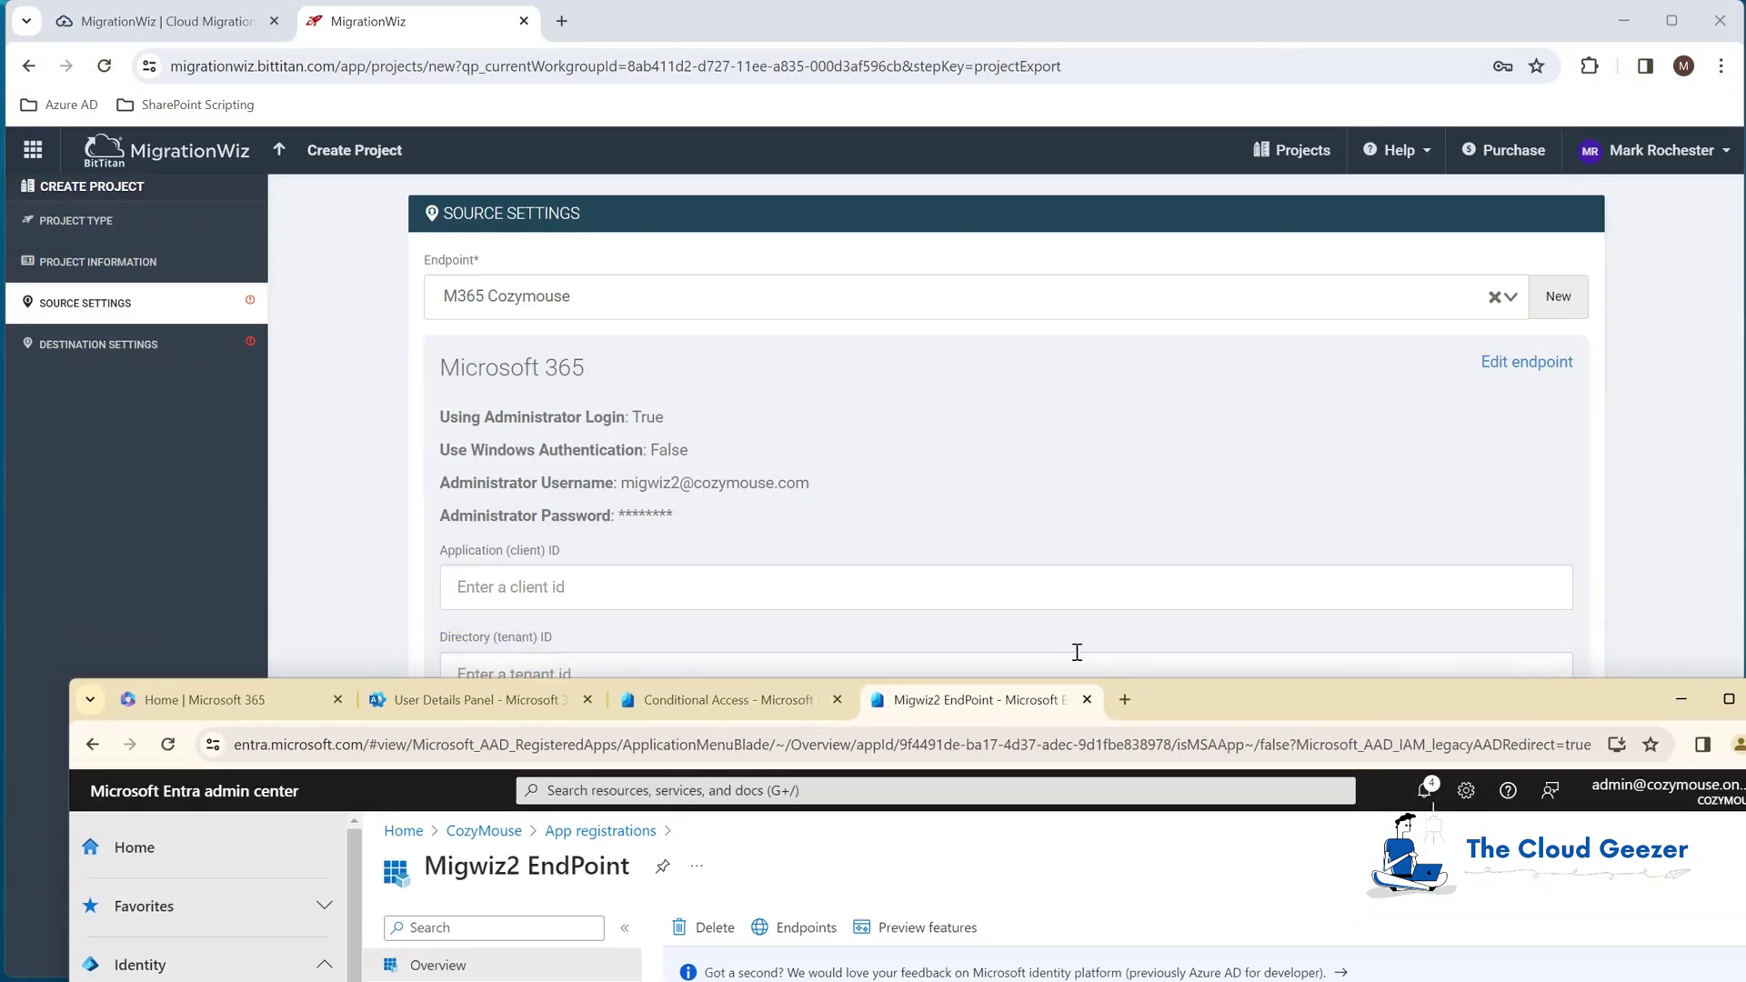
left_click(989, 589)
key("ctrl+v")
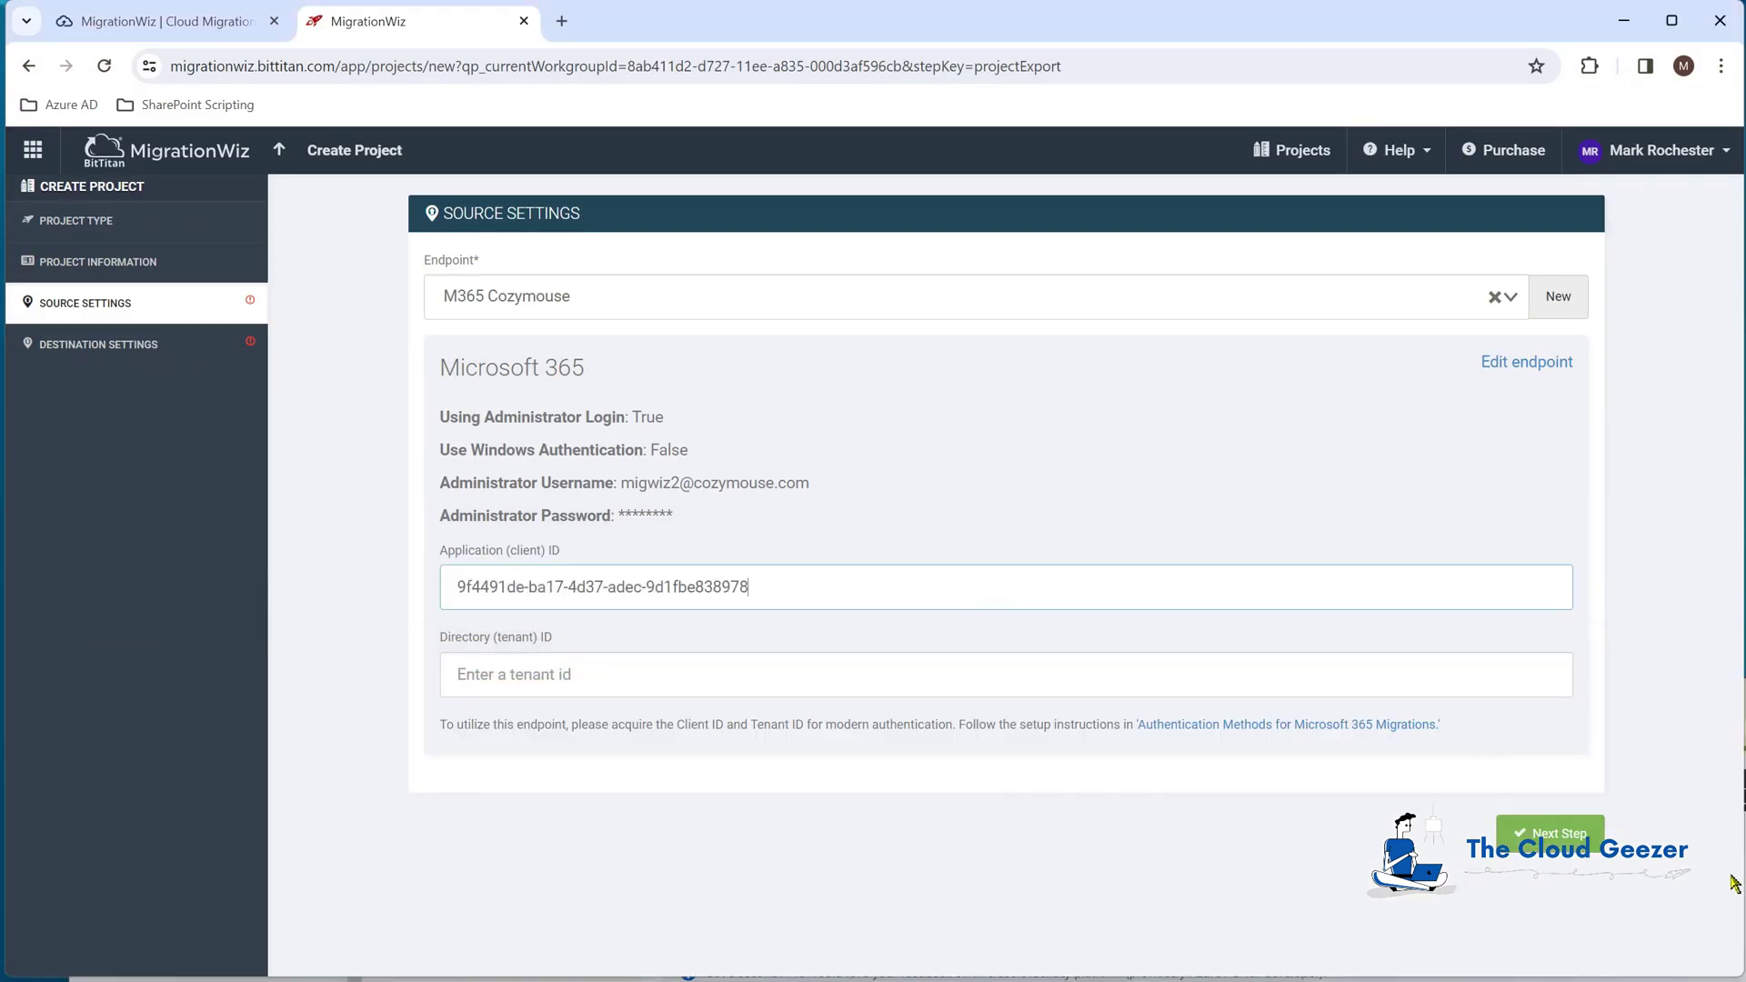
Step: Copy the Directory (tenant) ID into the source settings and continue to destination settings
key("alt+Tab")
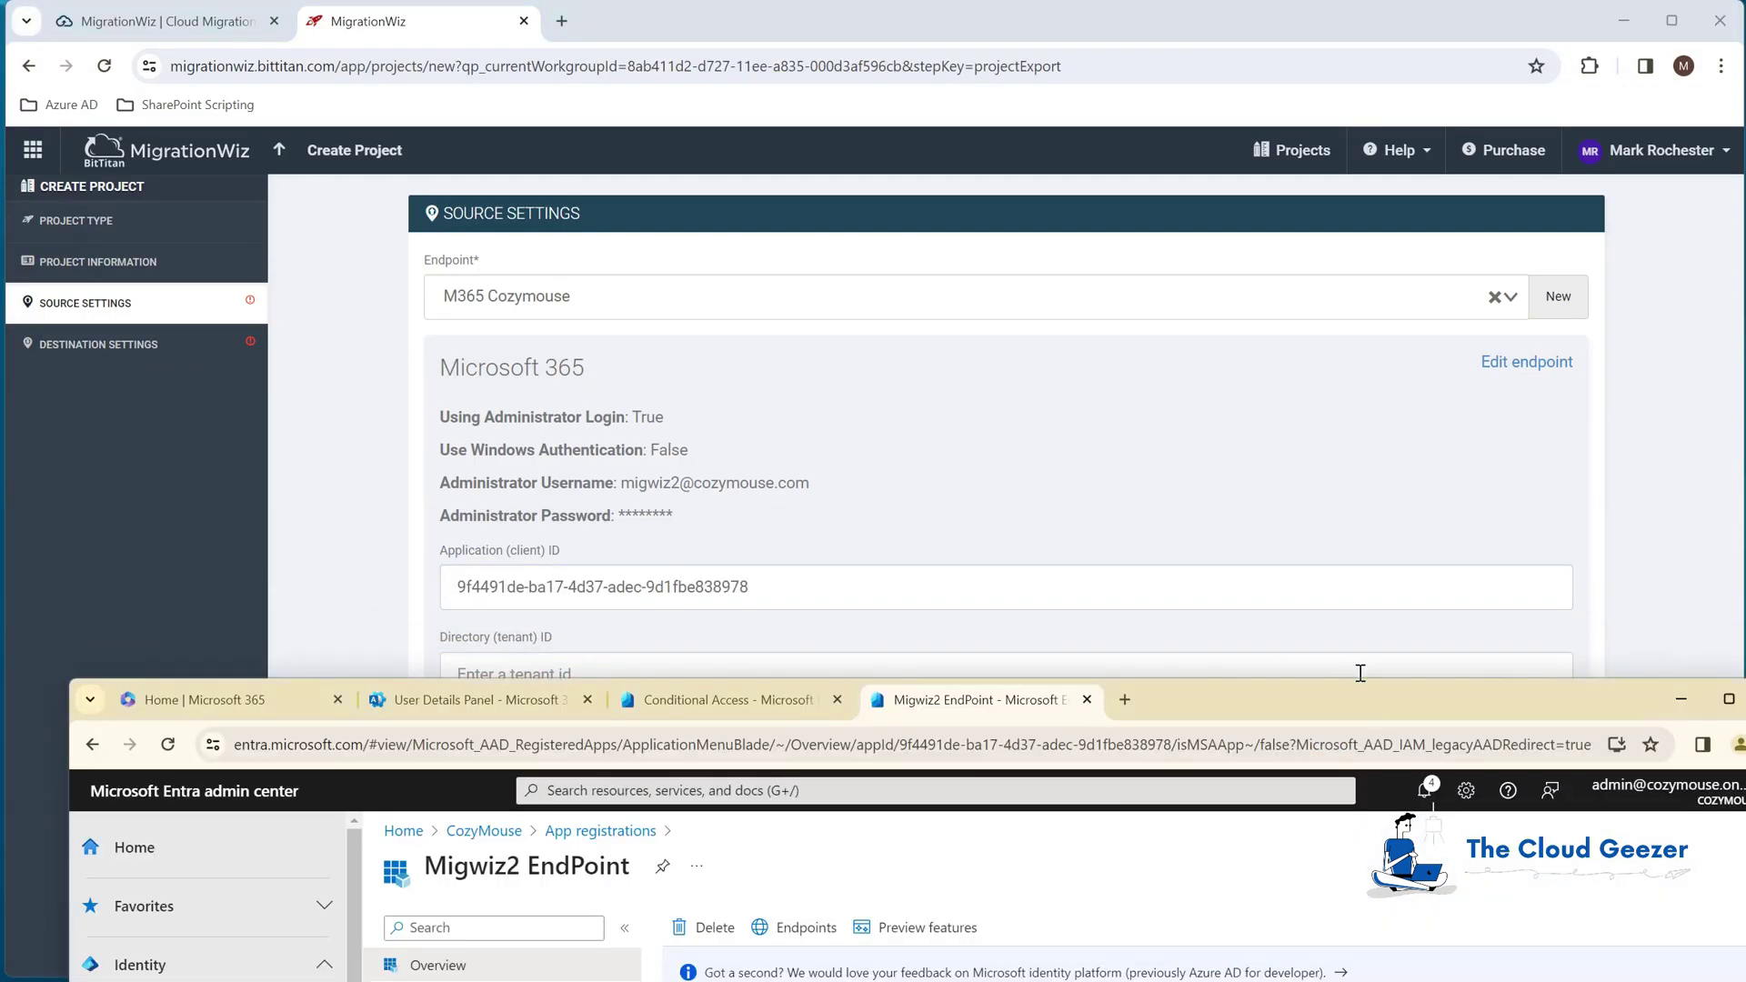
left_click_drag(1380, 696, 1324, 230)
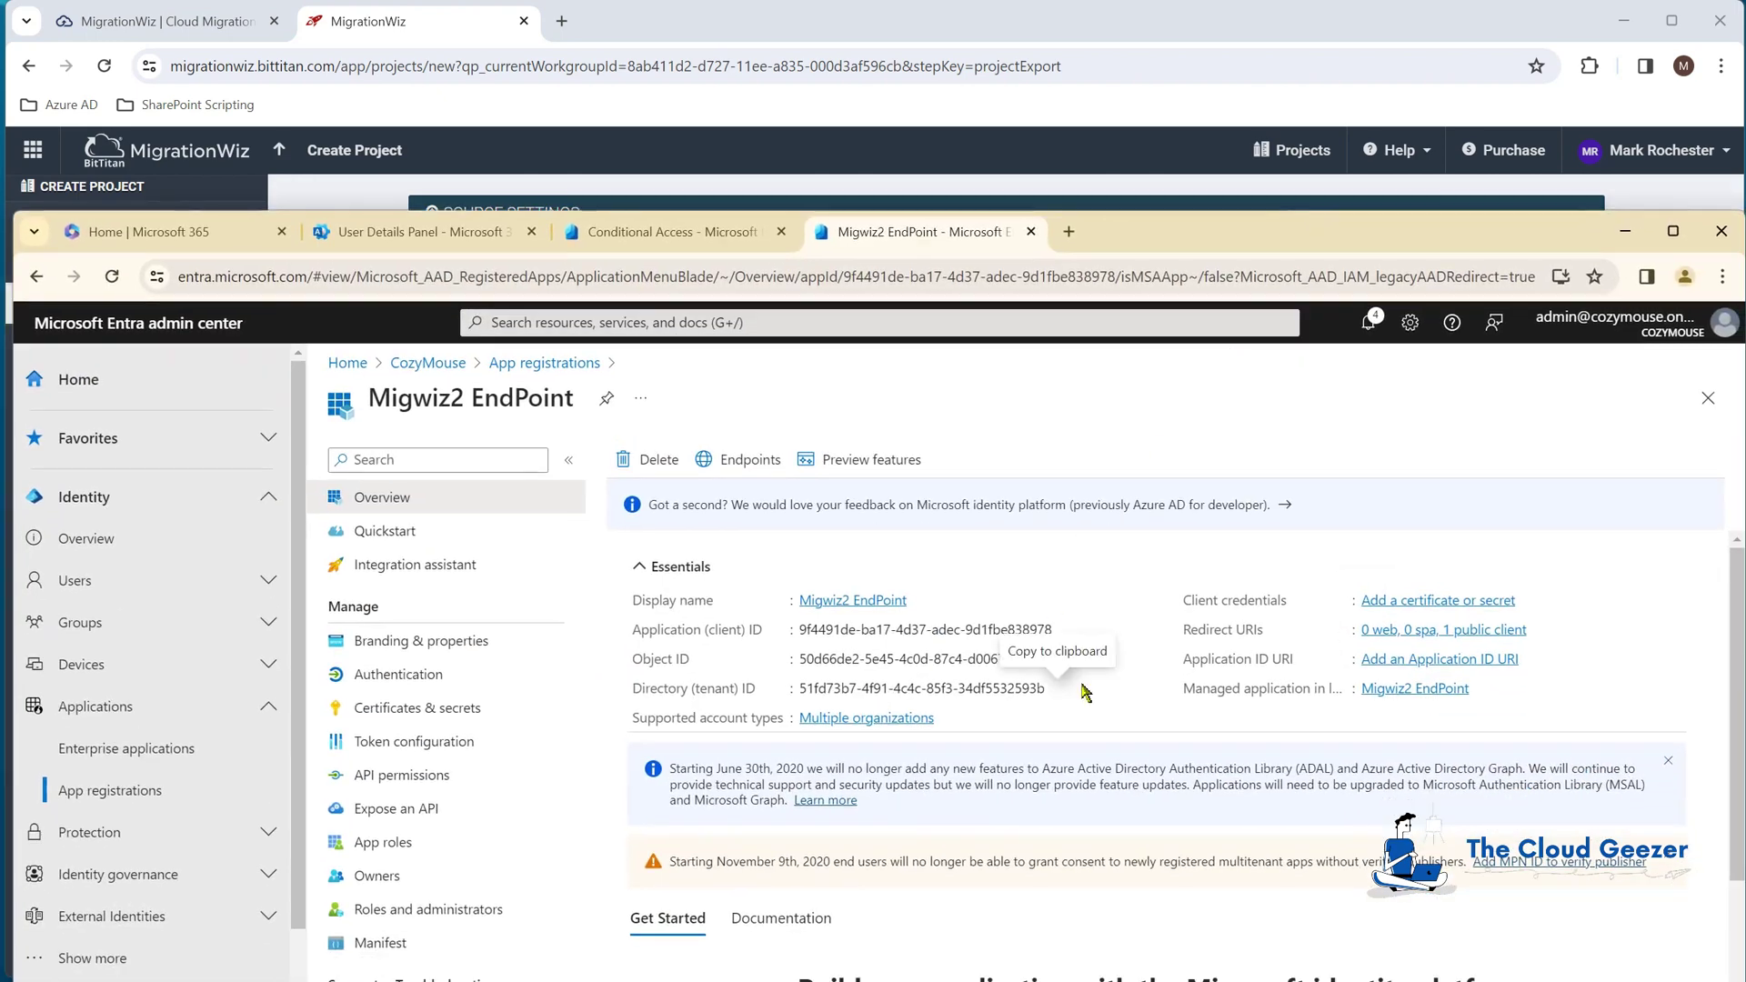
left_click(1060, 689)
left_click_drag(1143, 235, 1269, 950)
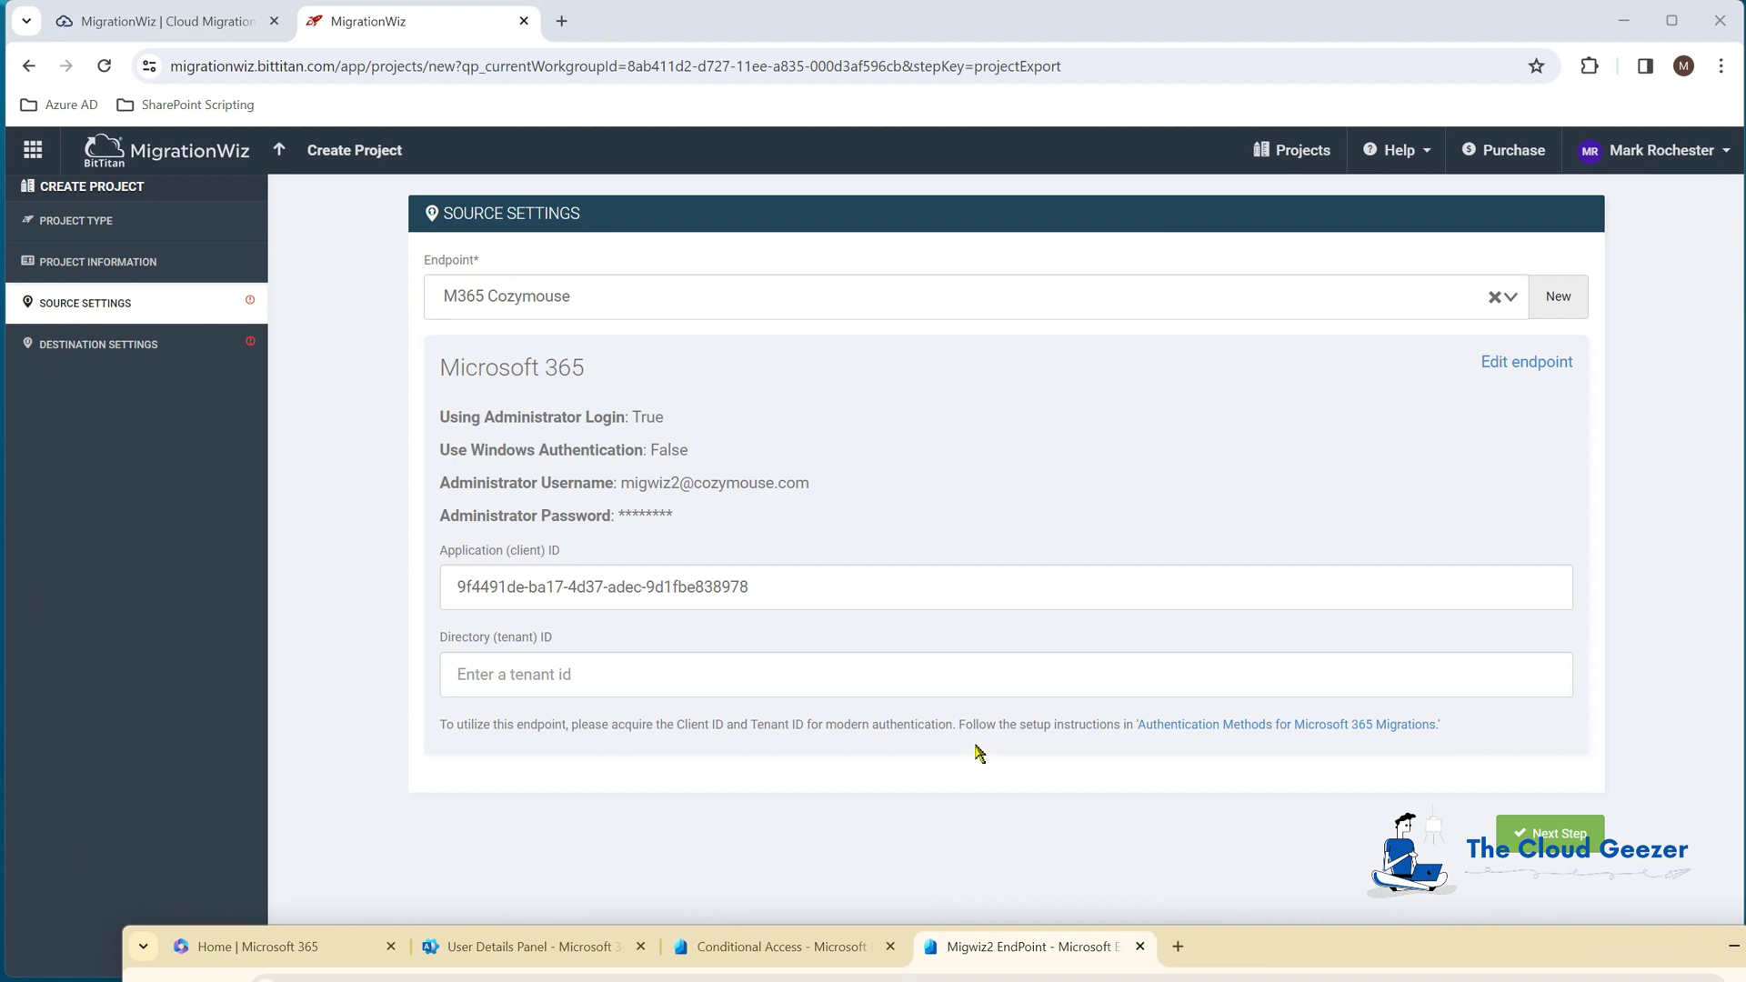
left_click(957, 673)
key("ctrl+v")
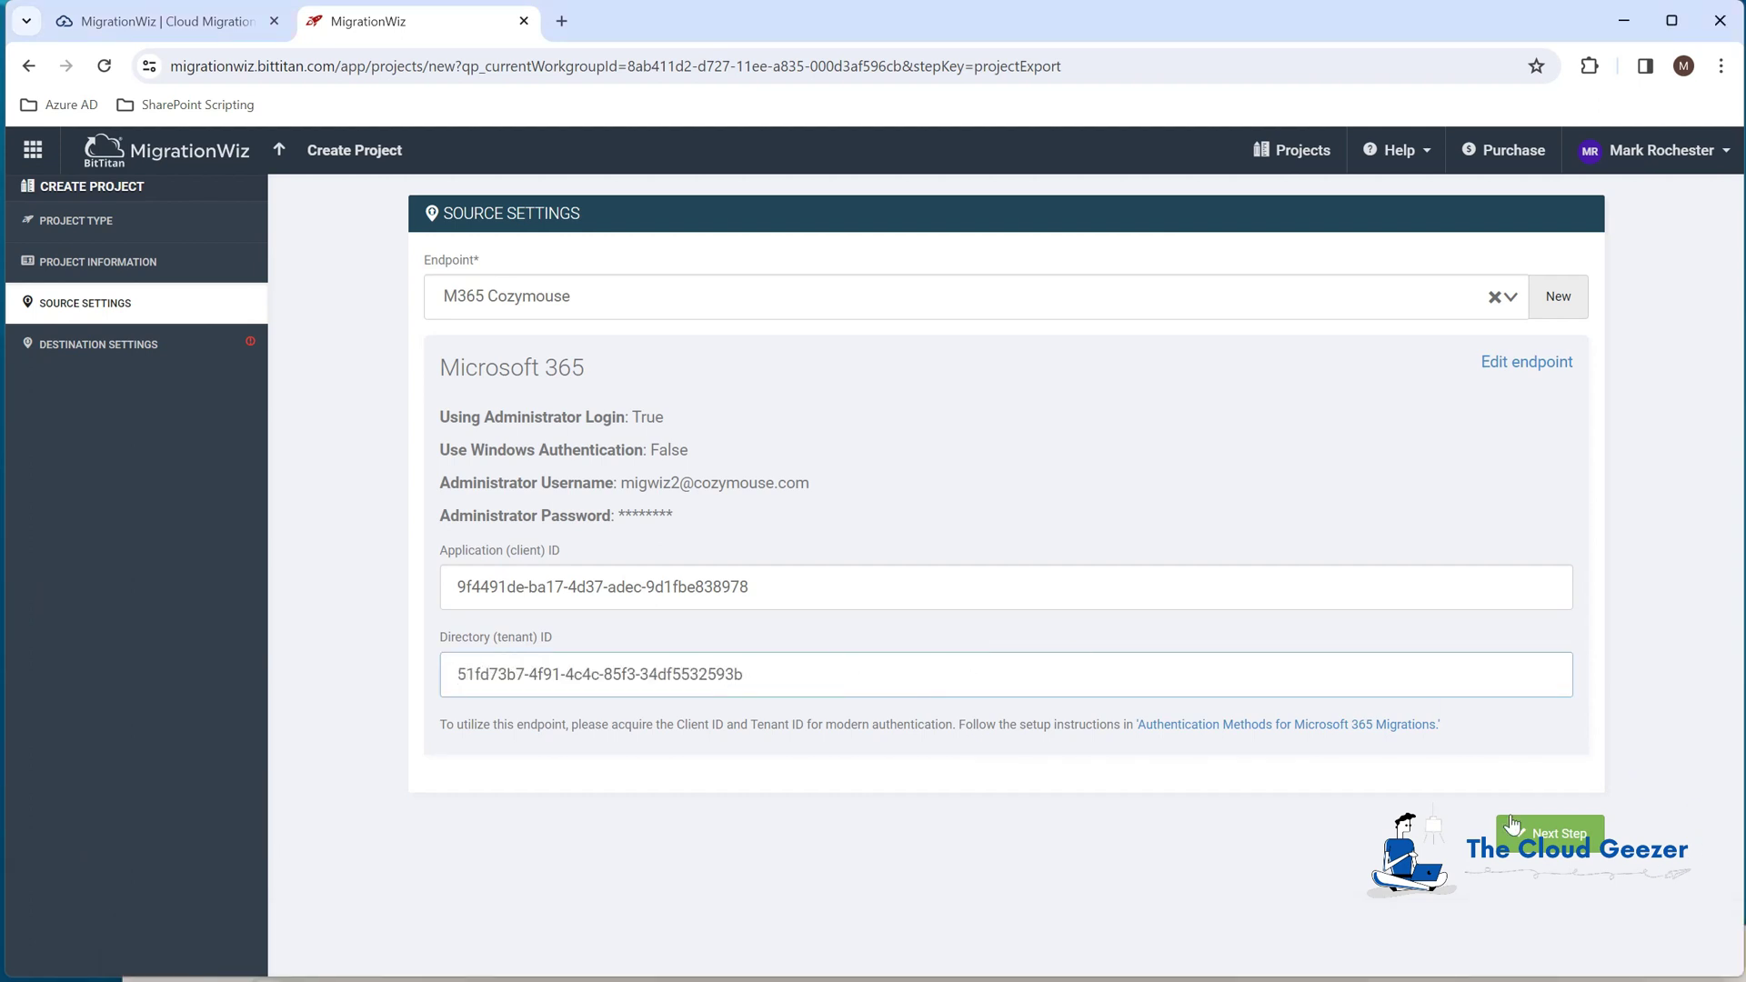
left_click(1557, 835)
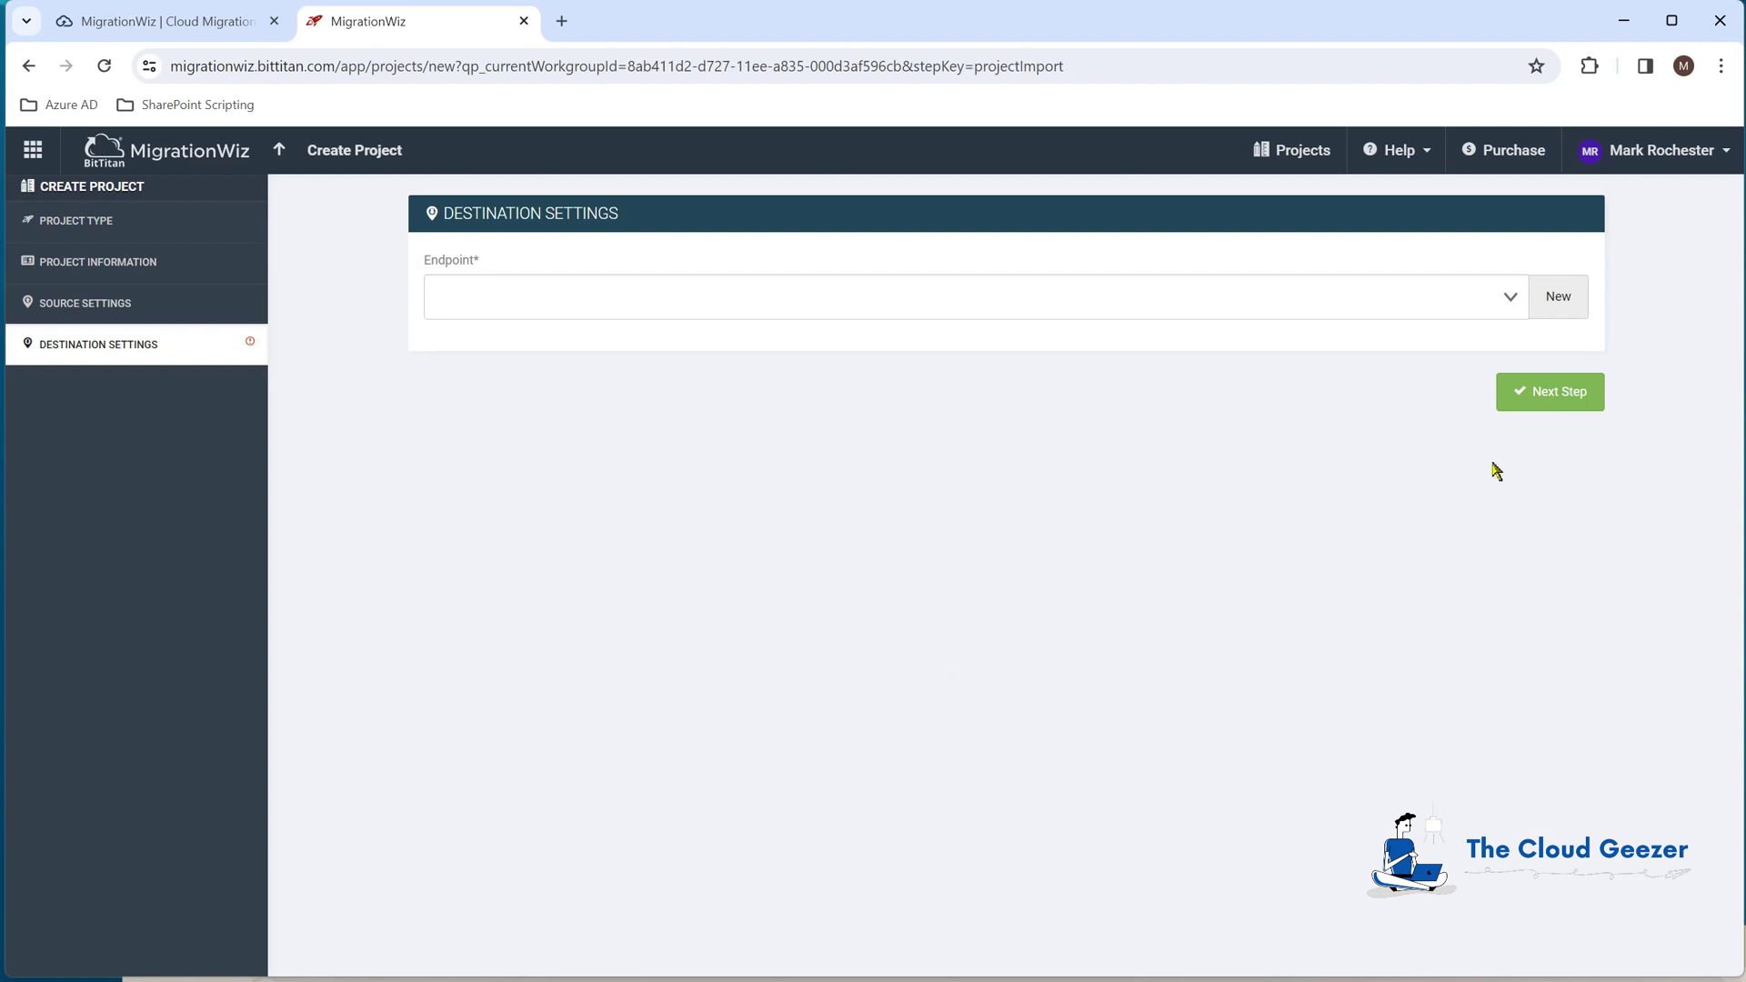
Step: Add destination endpoint 'M365 Planeium' of type Microsoft 365 with the administrator username and password
left_click(1557, 298)
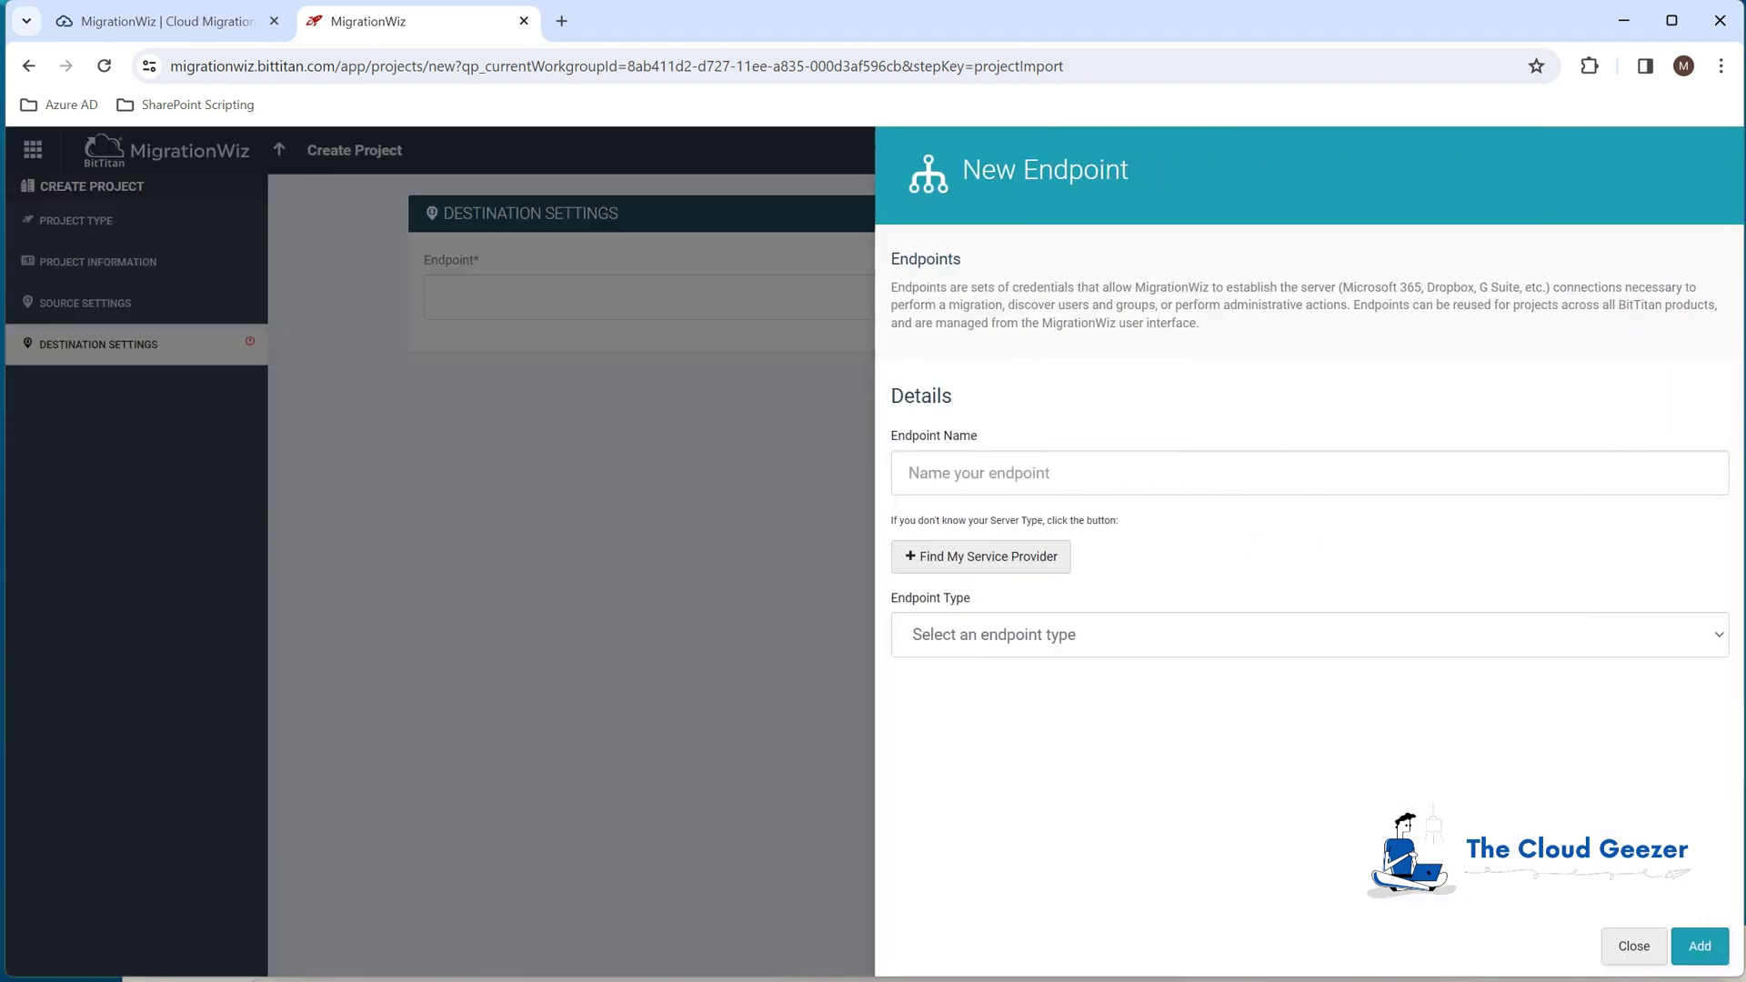
key("ctrl+v")
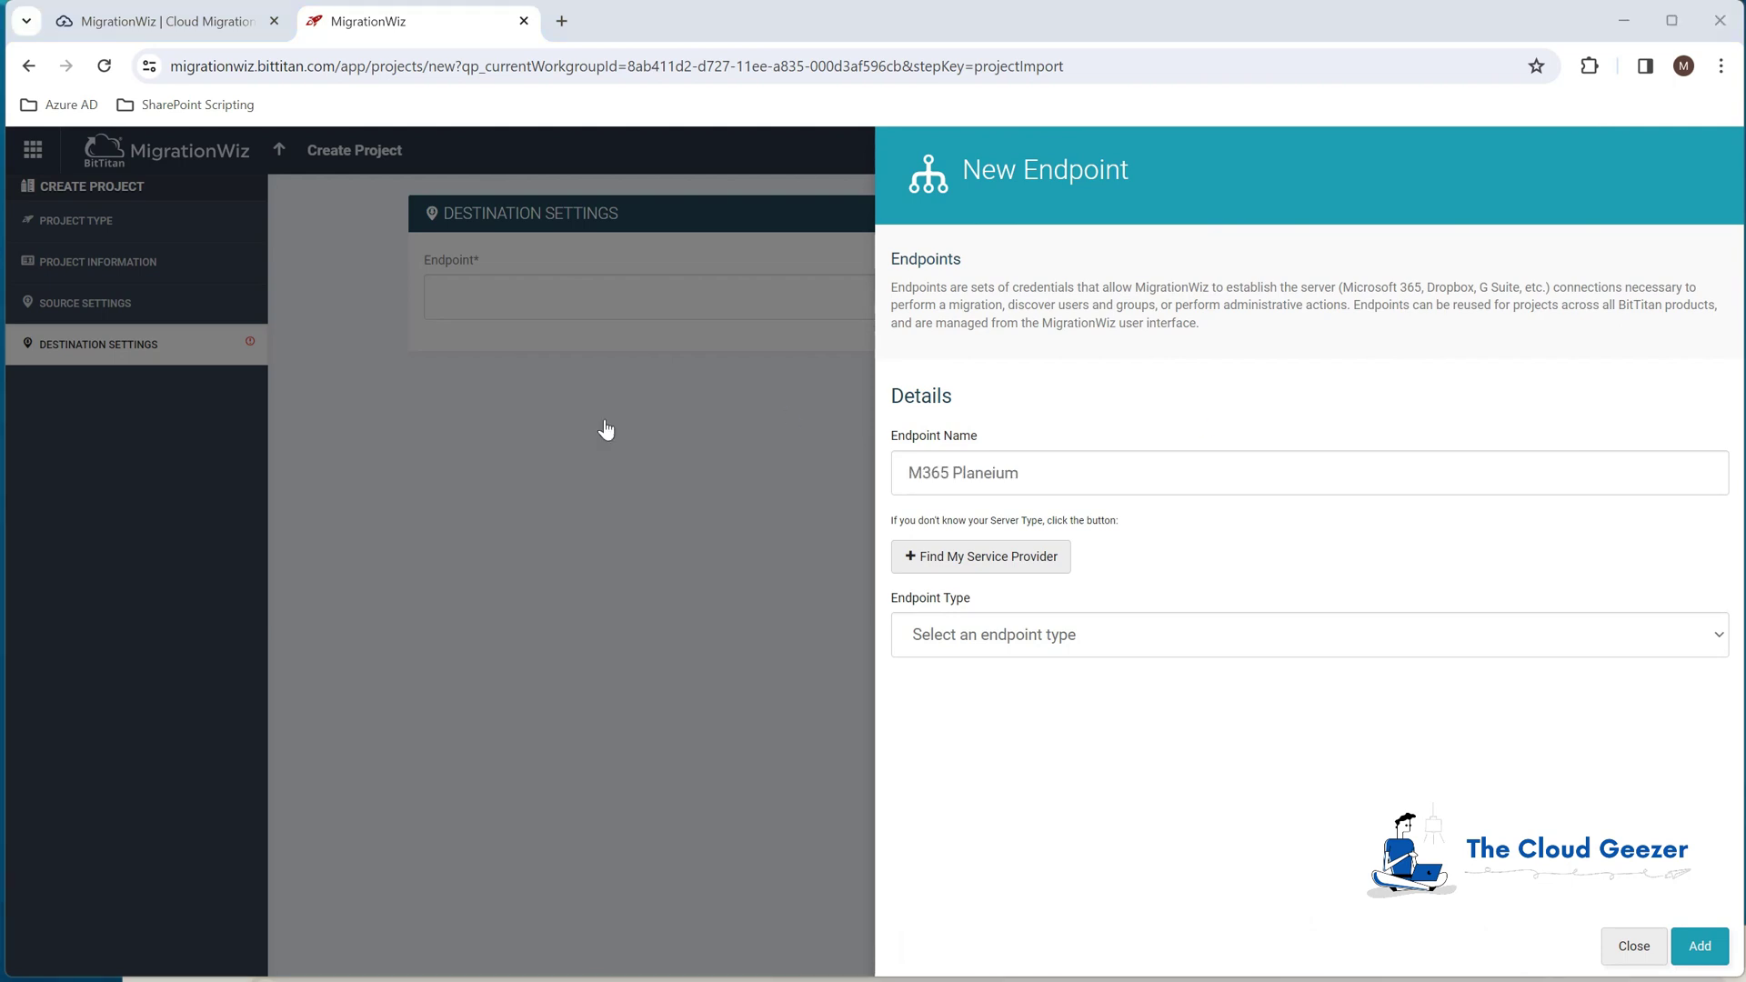
left_click(1026, 637)
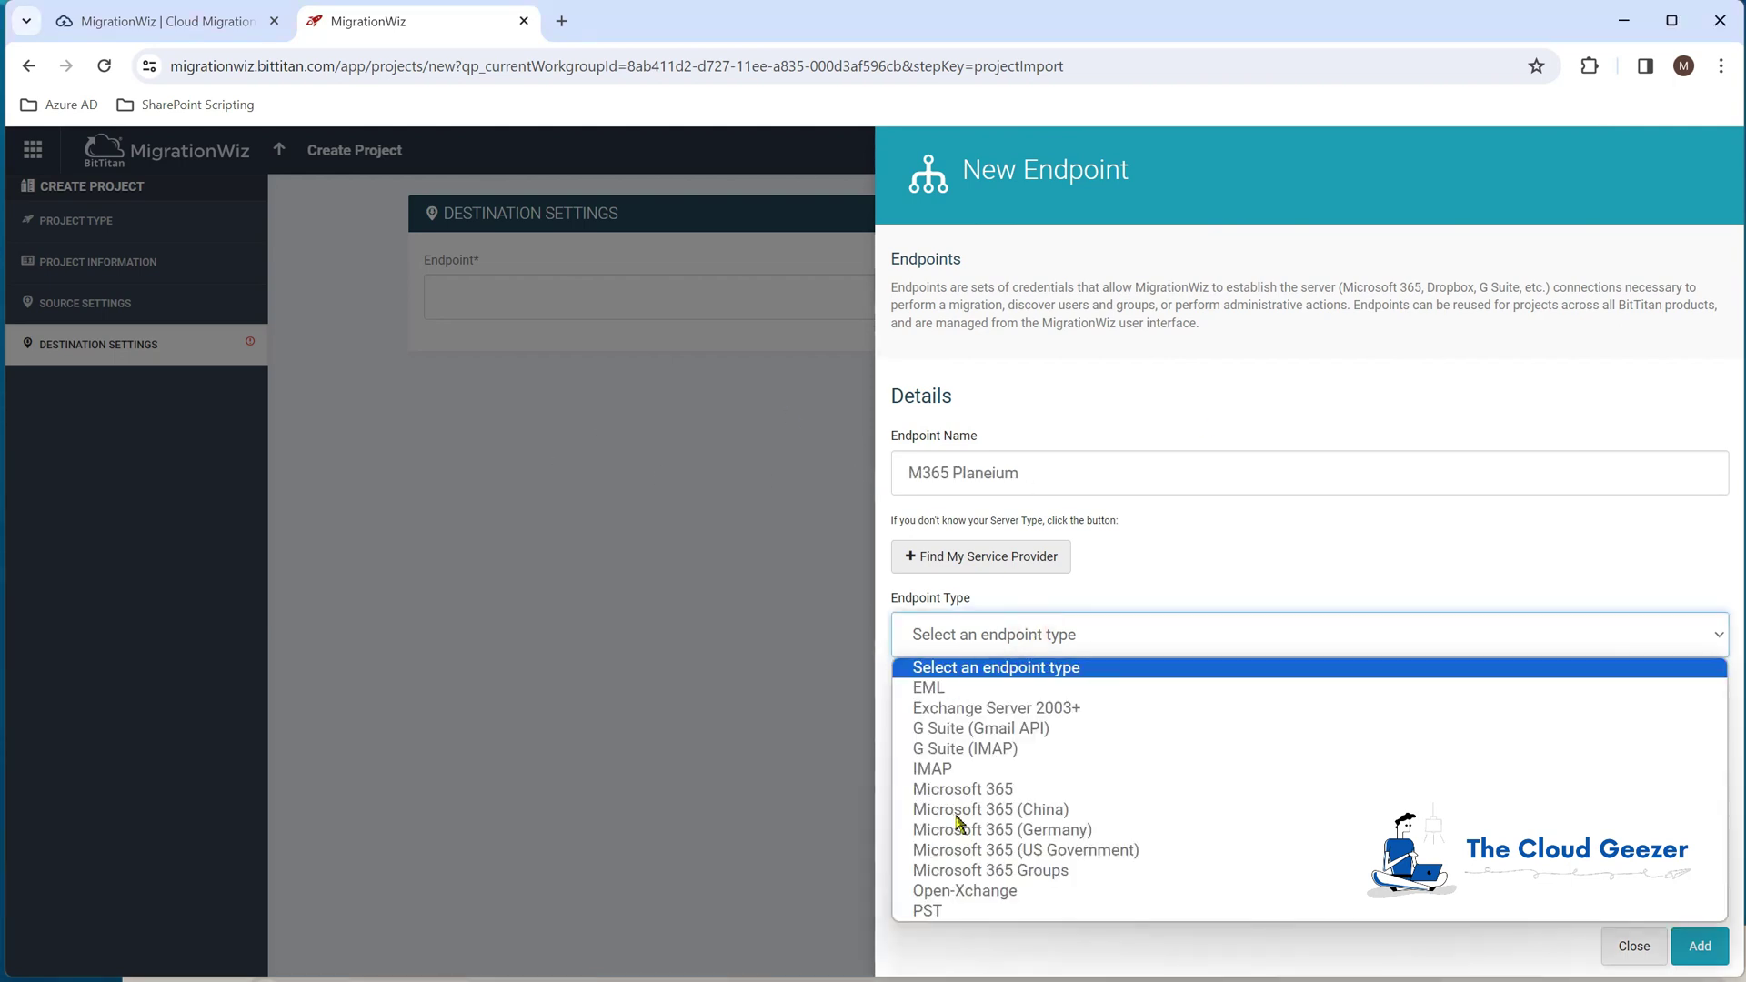
left_click(980, 784)
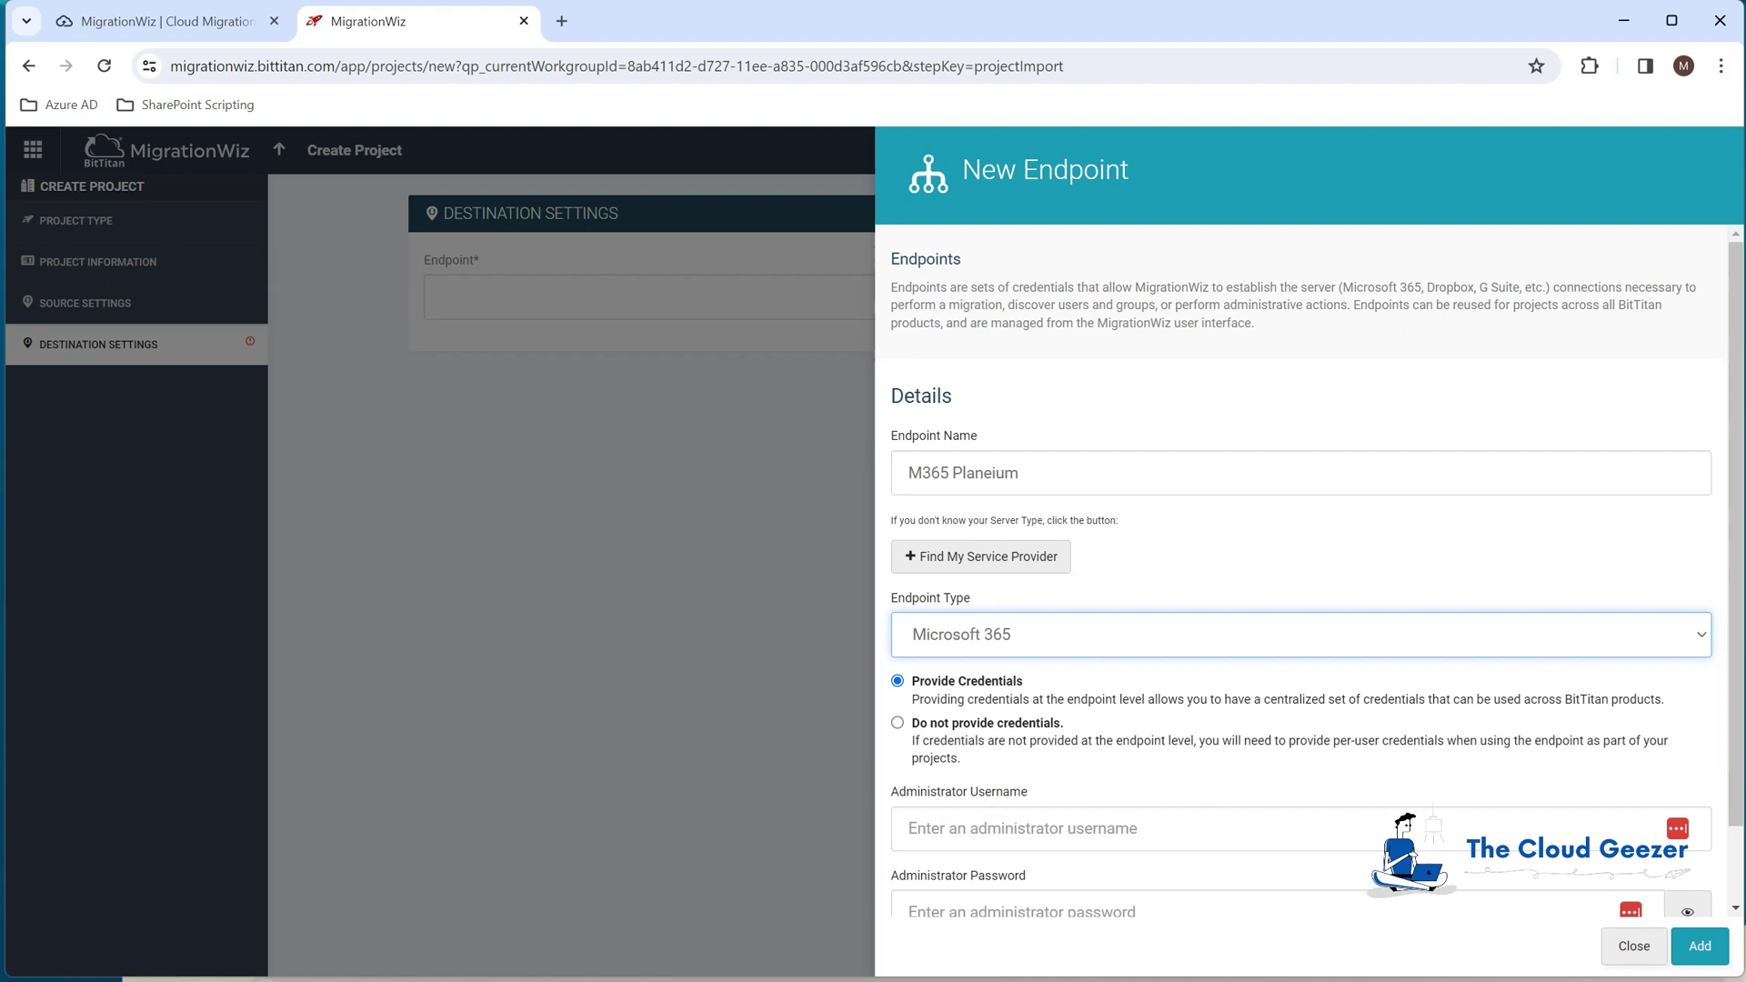
left_click(1038, 901)
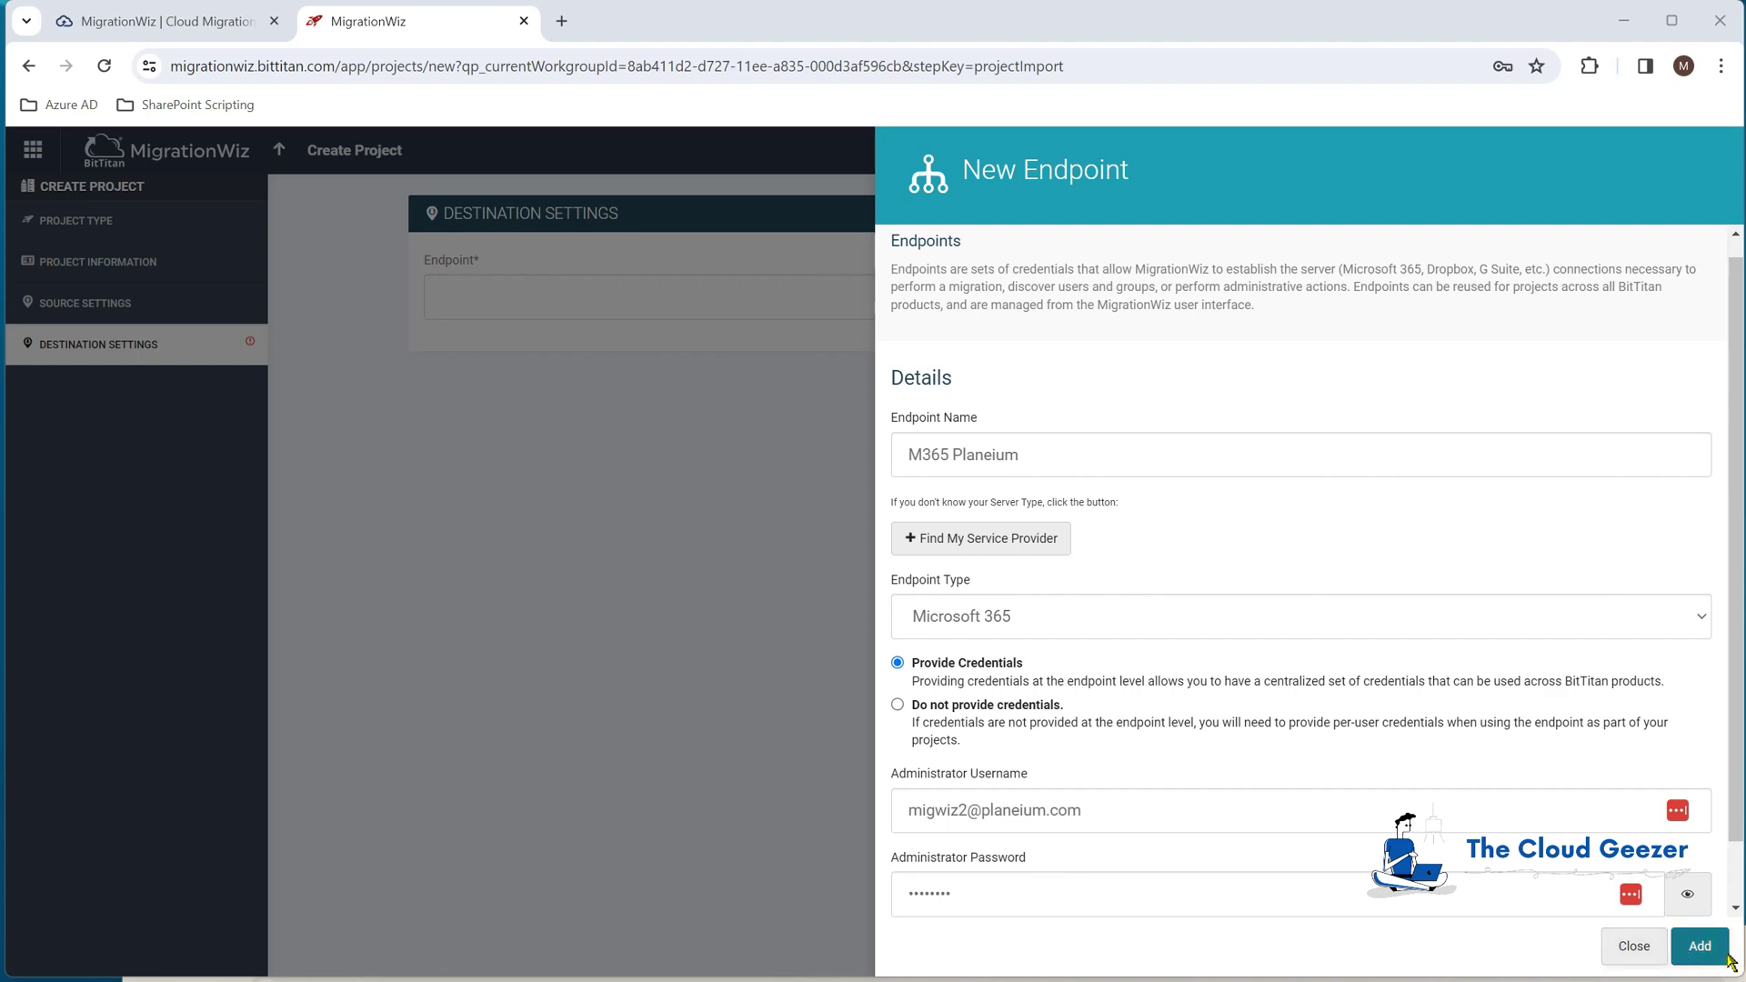
left_click(1697, 944)
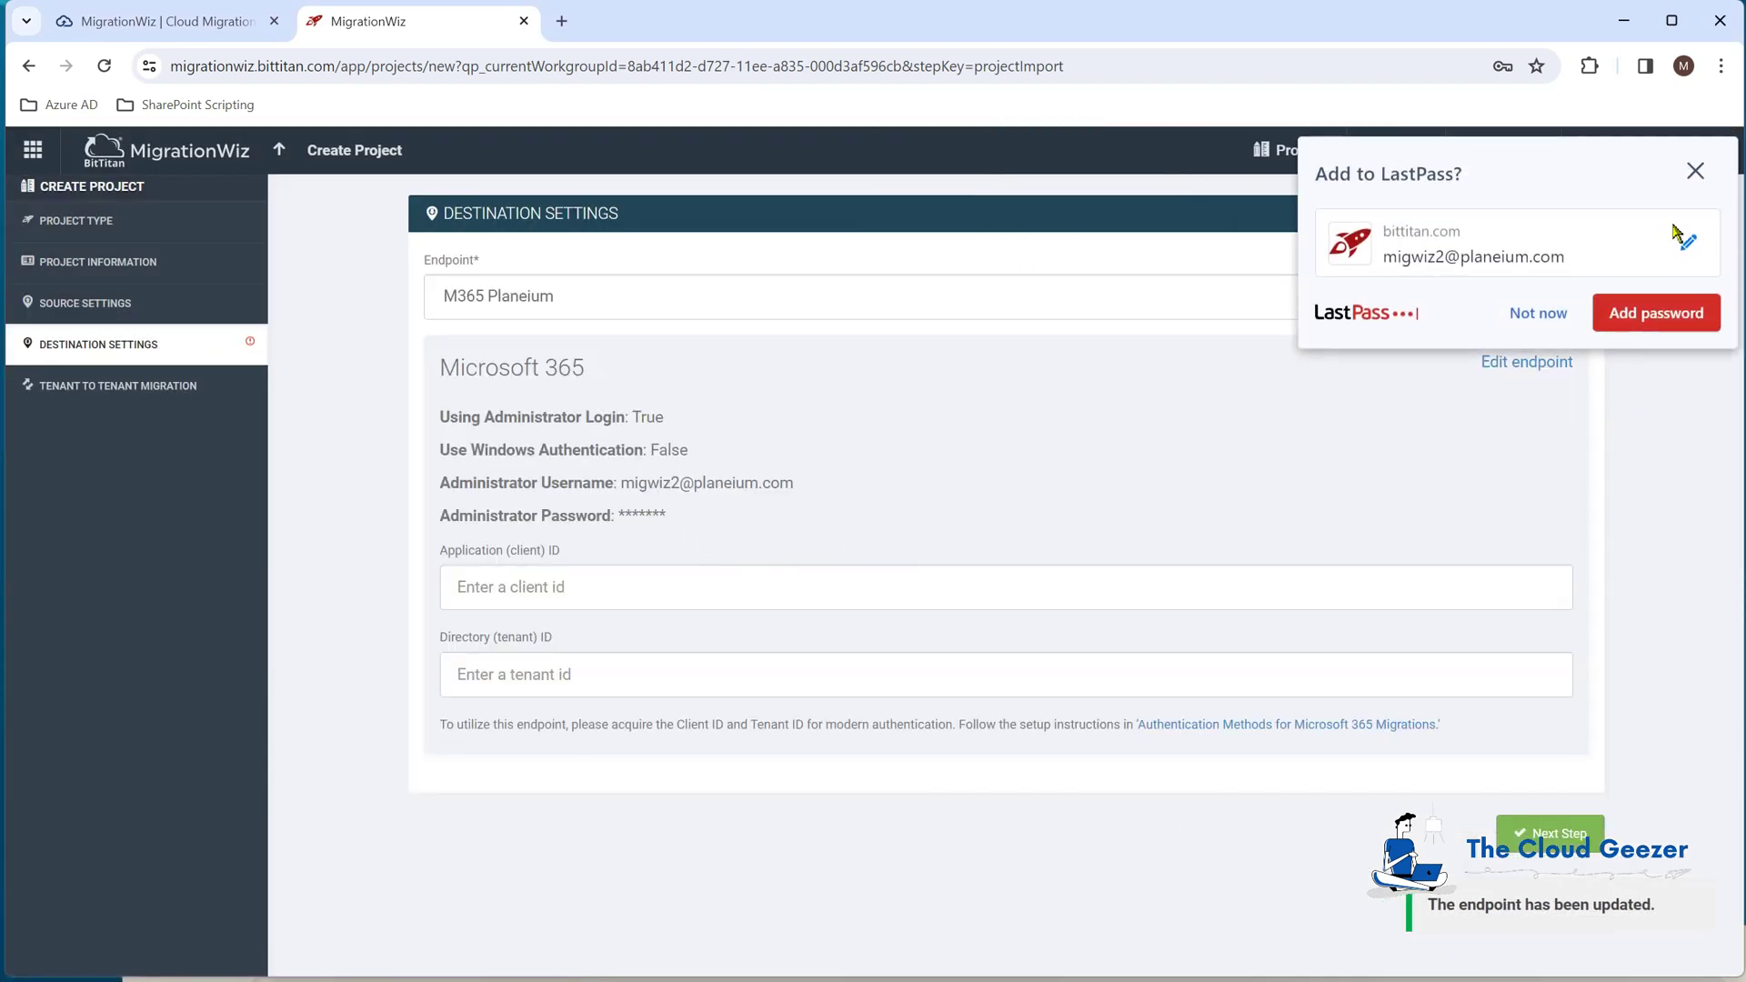
Step: Dismiss the password prompt and paste the MigrationWiz app's client ID into destination settings
left_click(1695, 175)
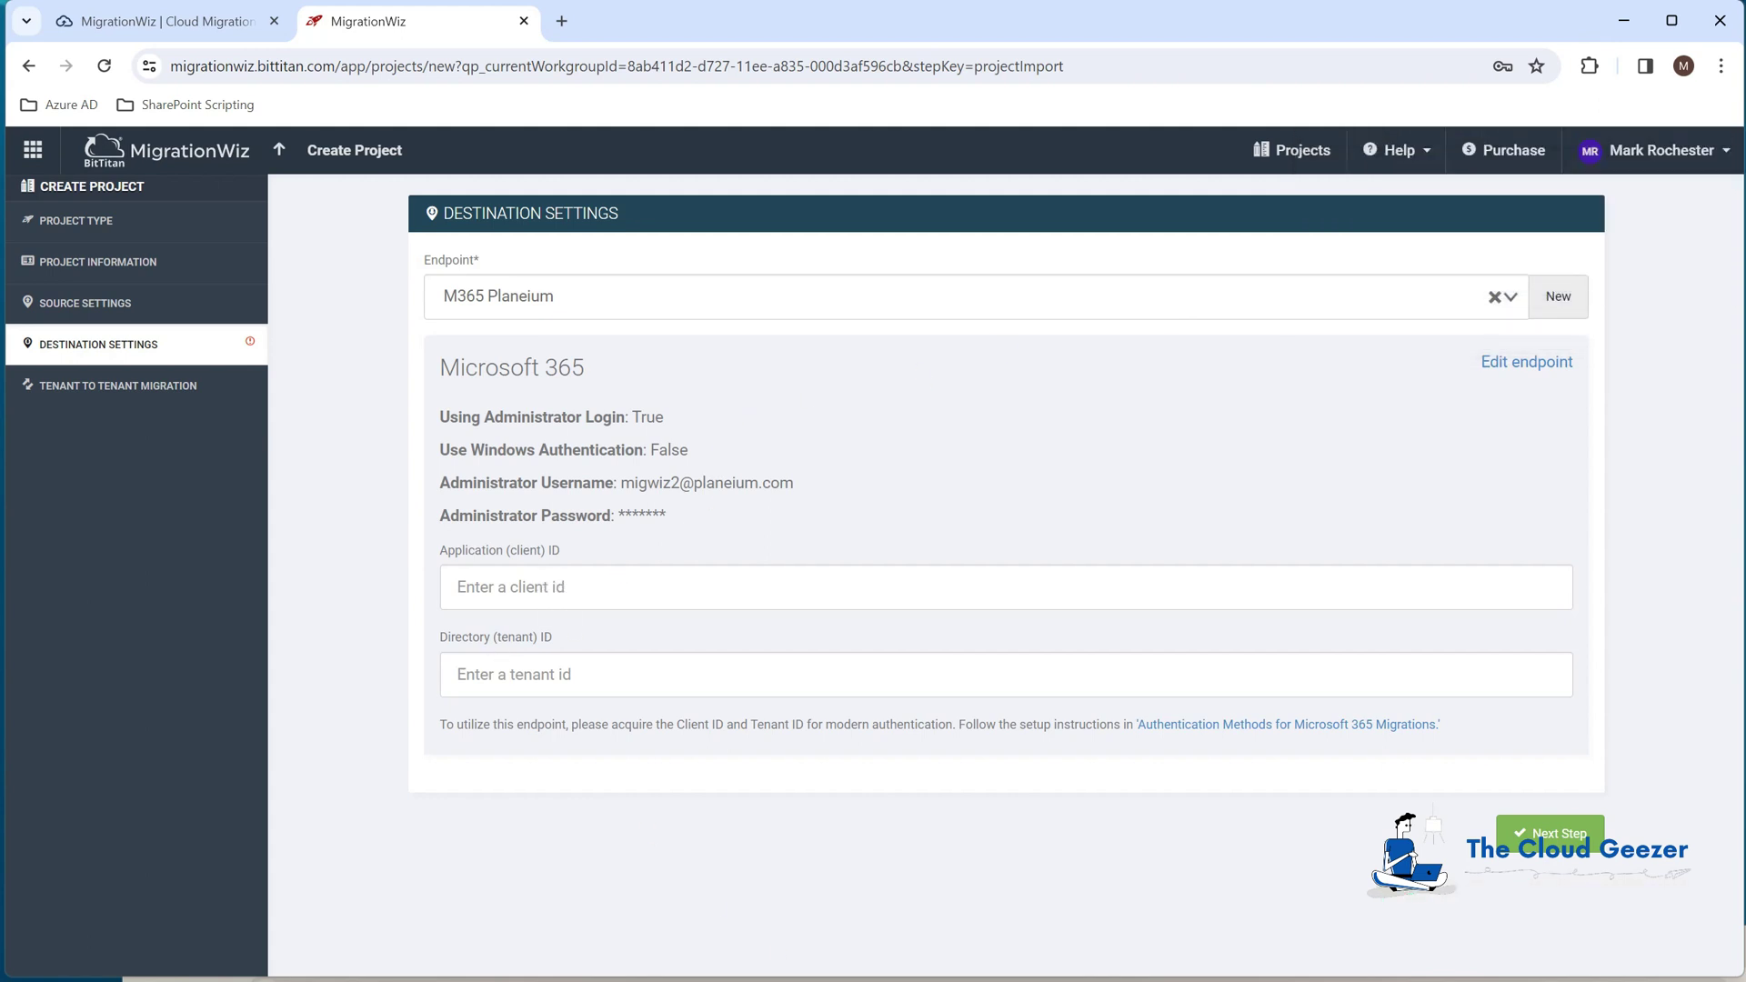
key("alt+Tab")
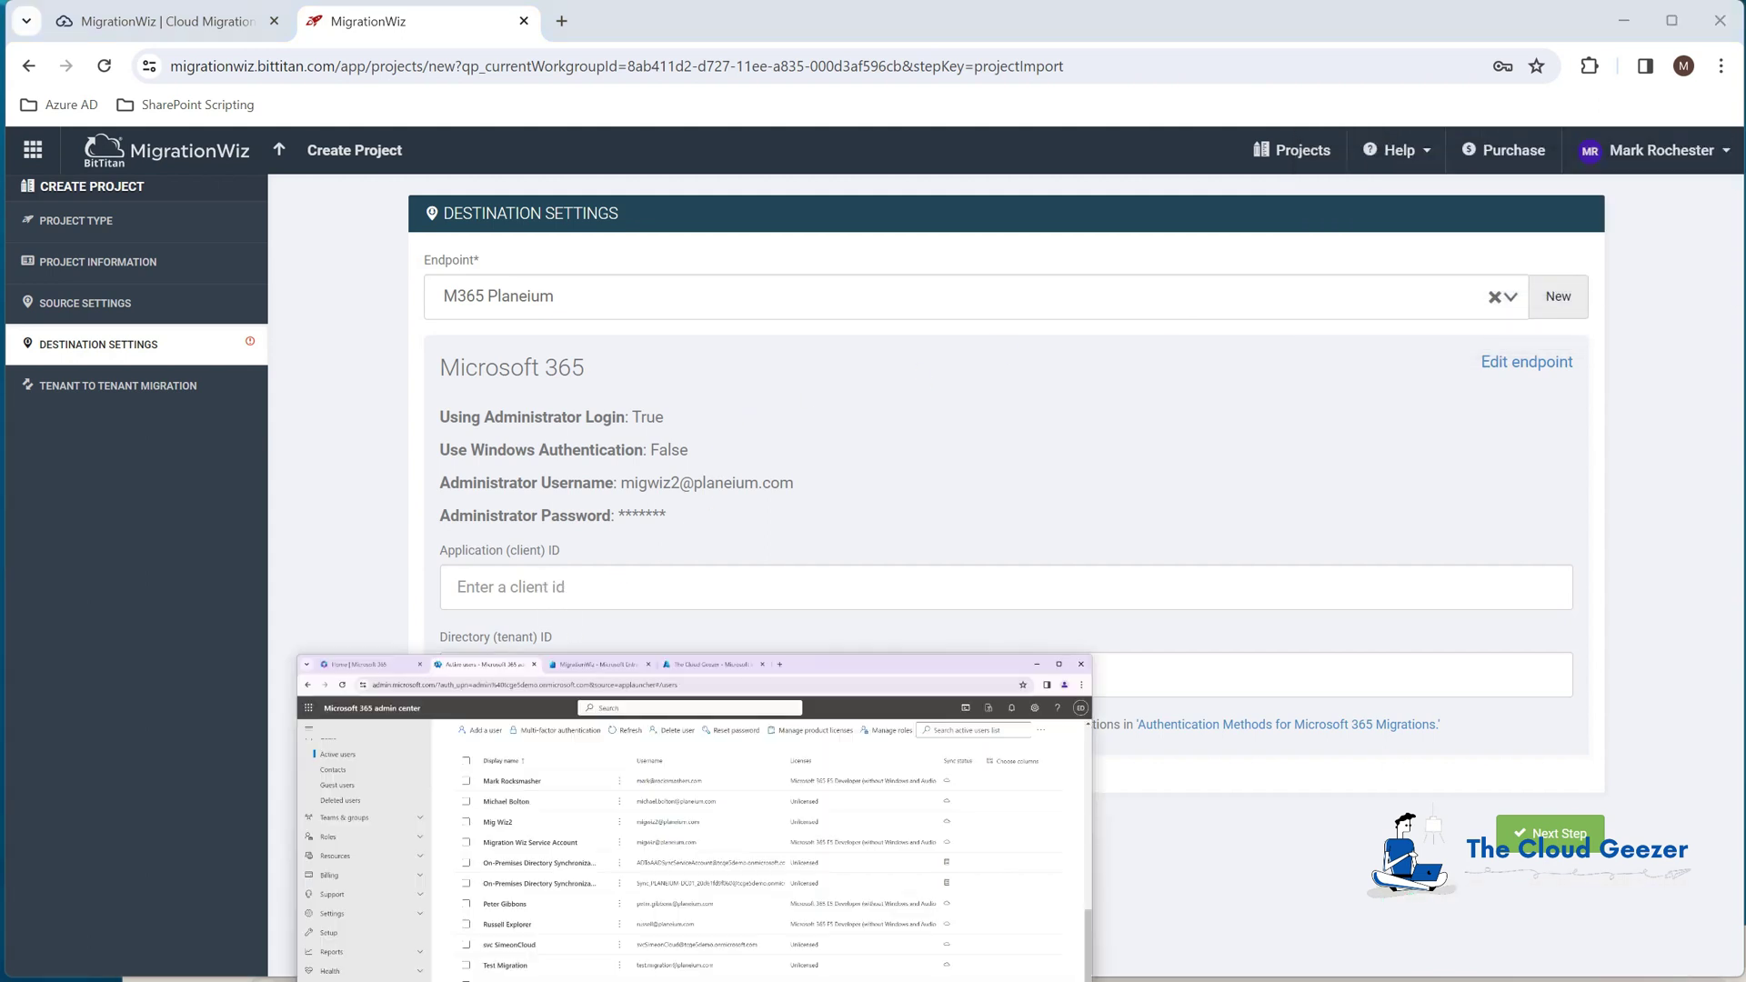
left_click(655, 23)
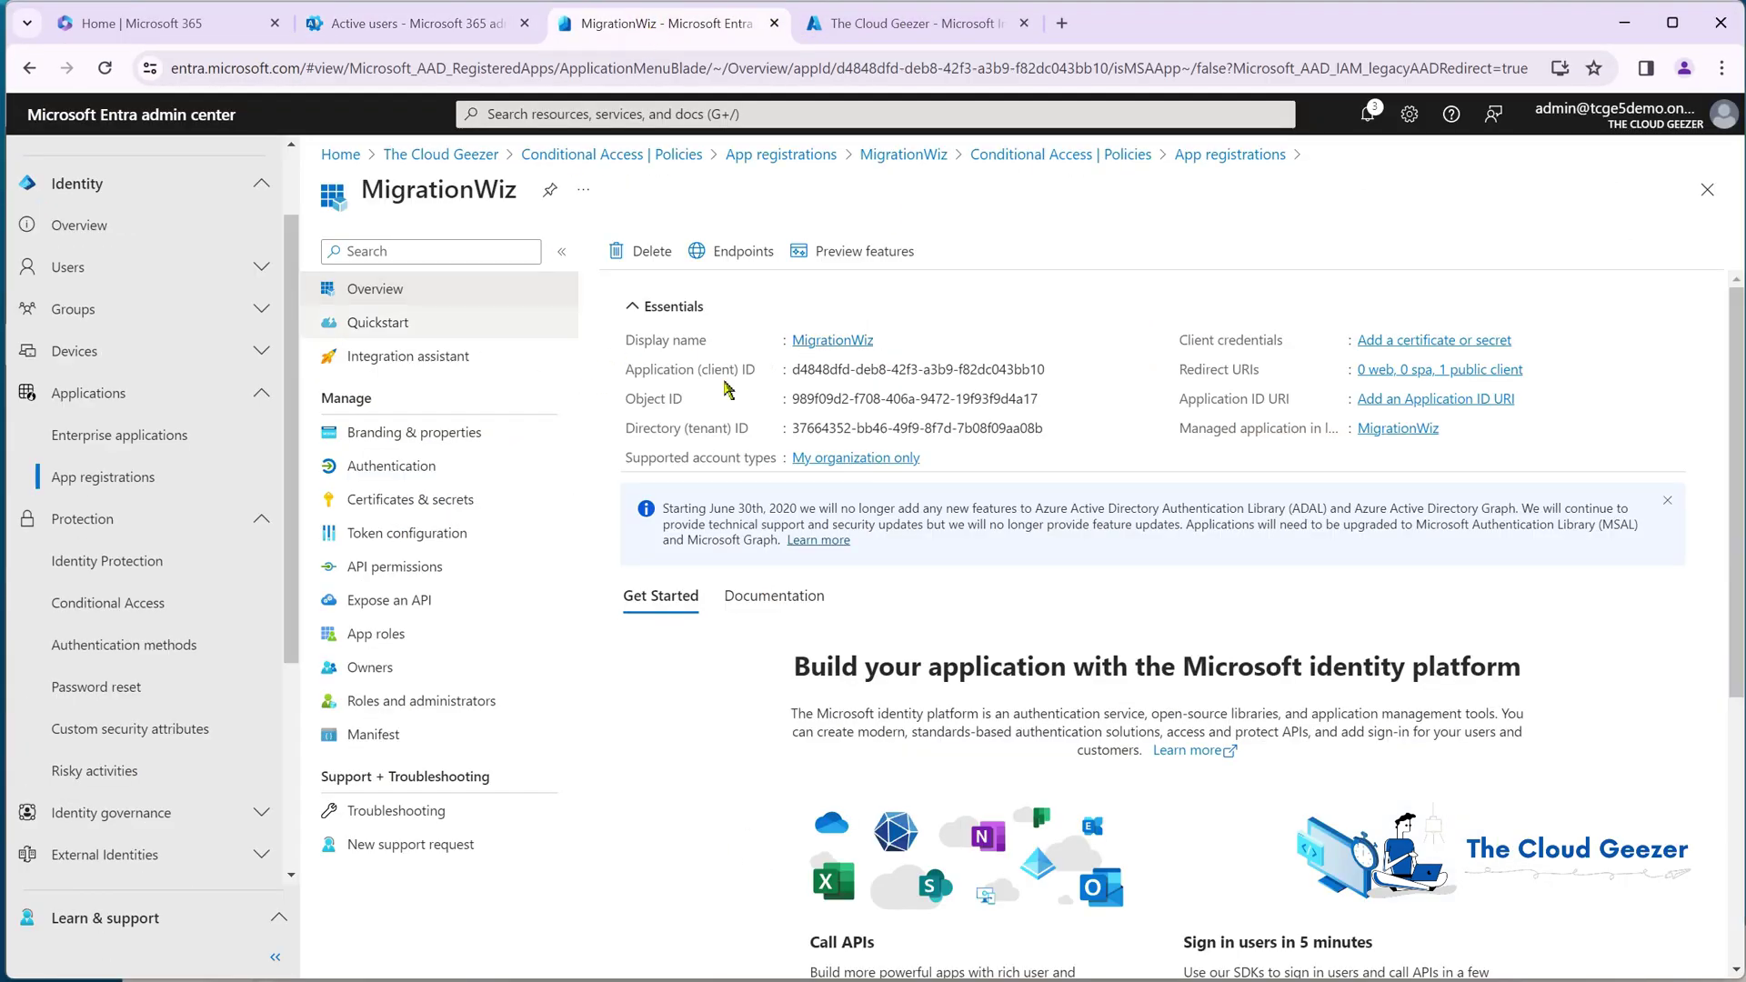
left_click(1056, 369)
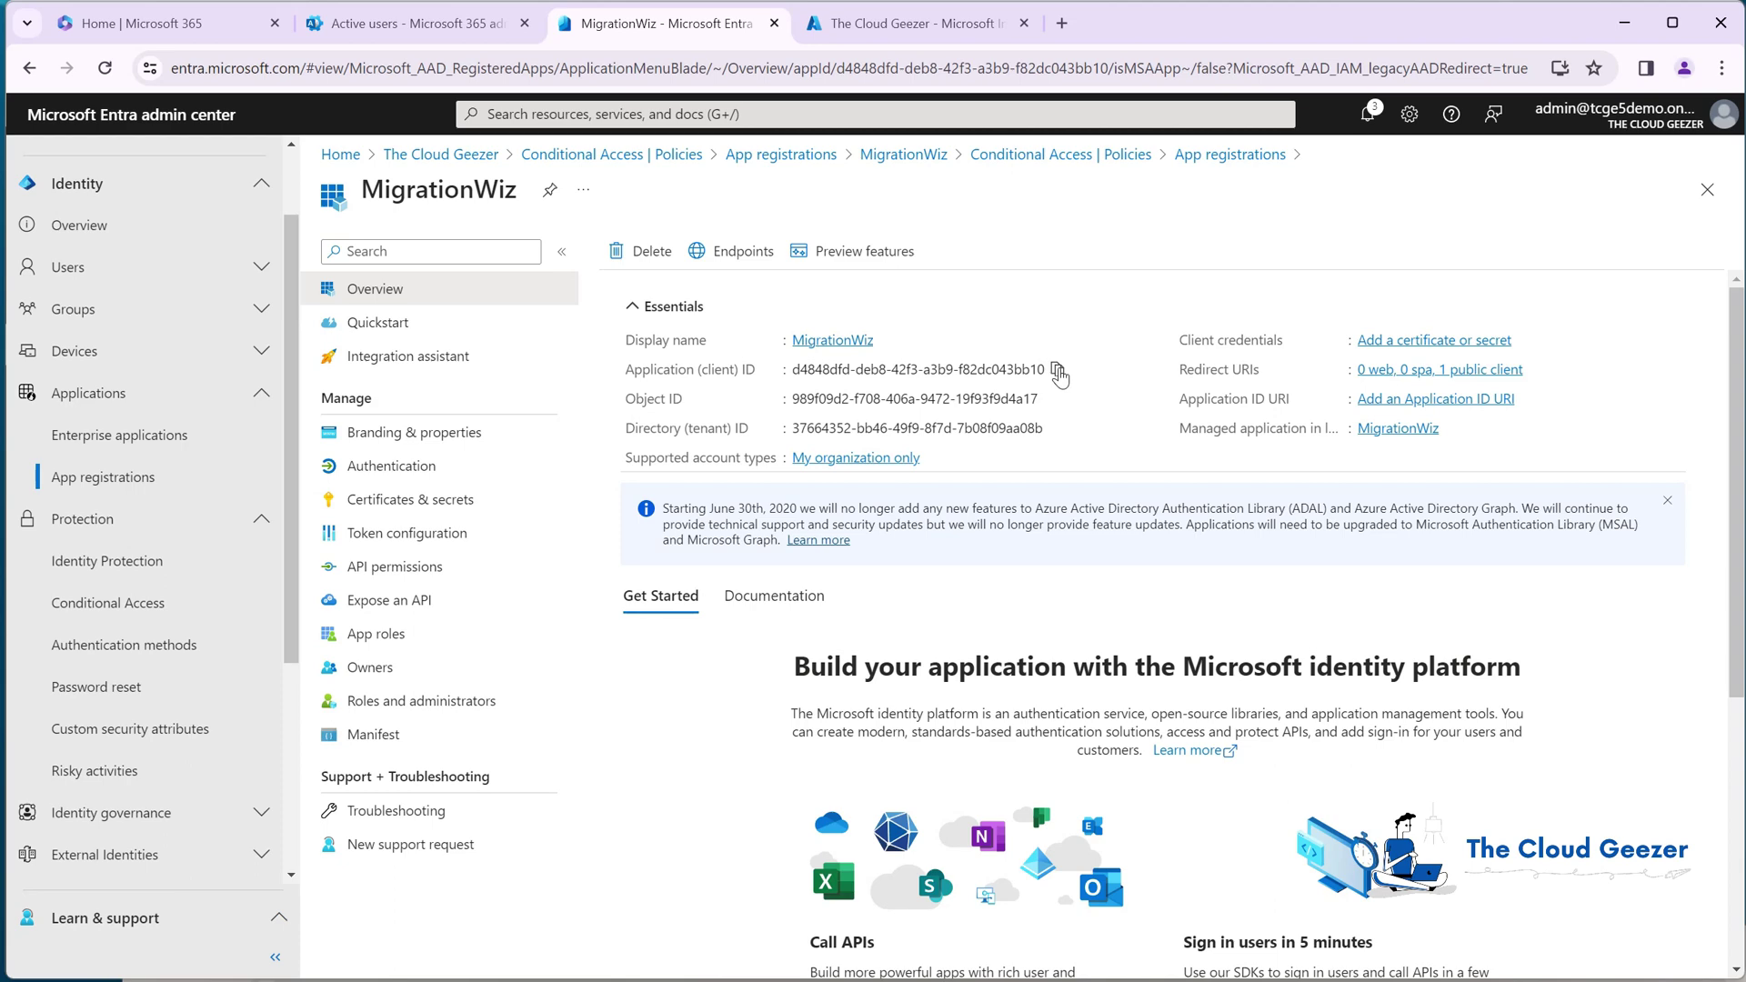
left_click_drag(1166, 28, 1200, 825)
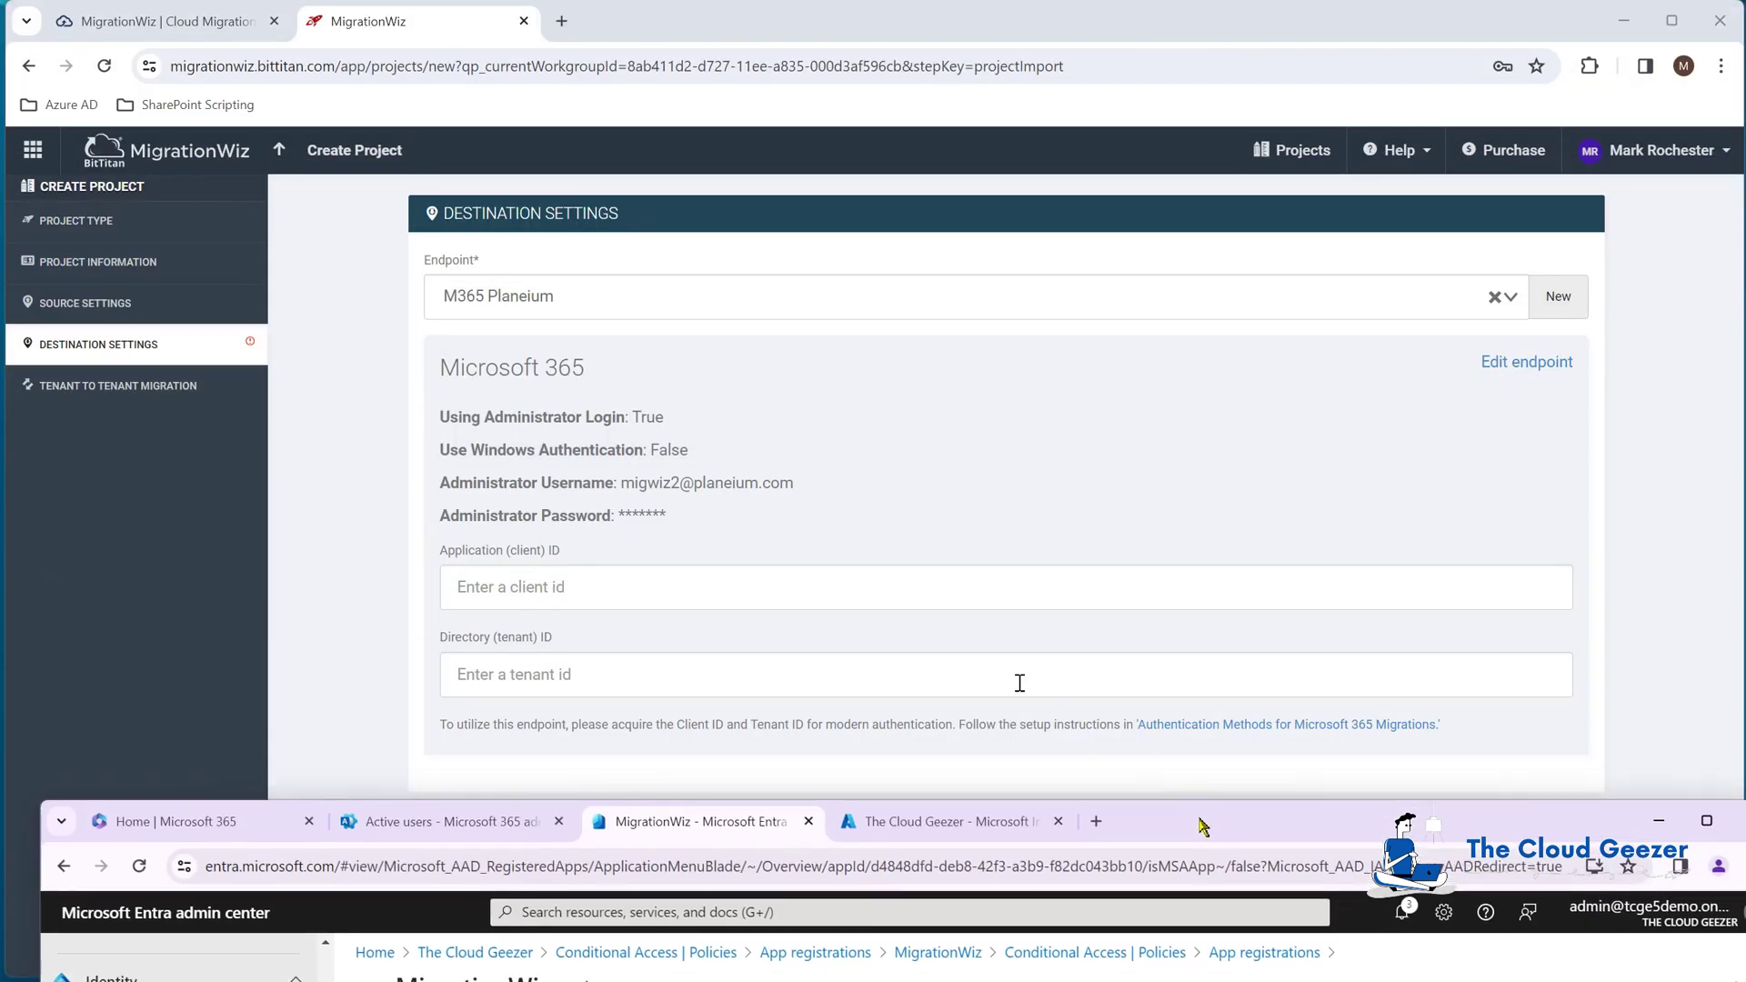
left_click(919, 588)
key("ctrl+v")
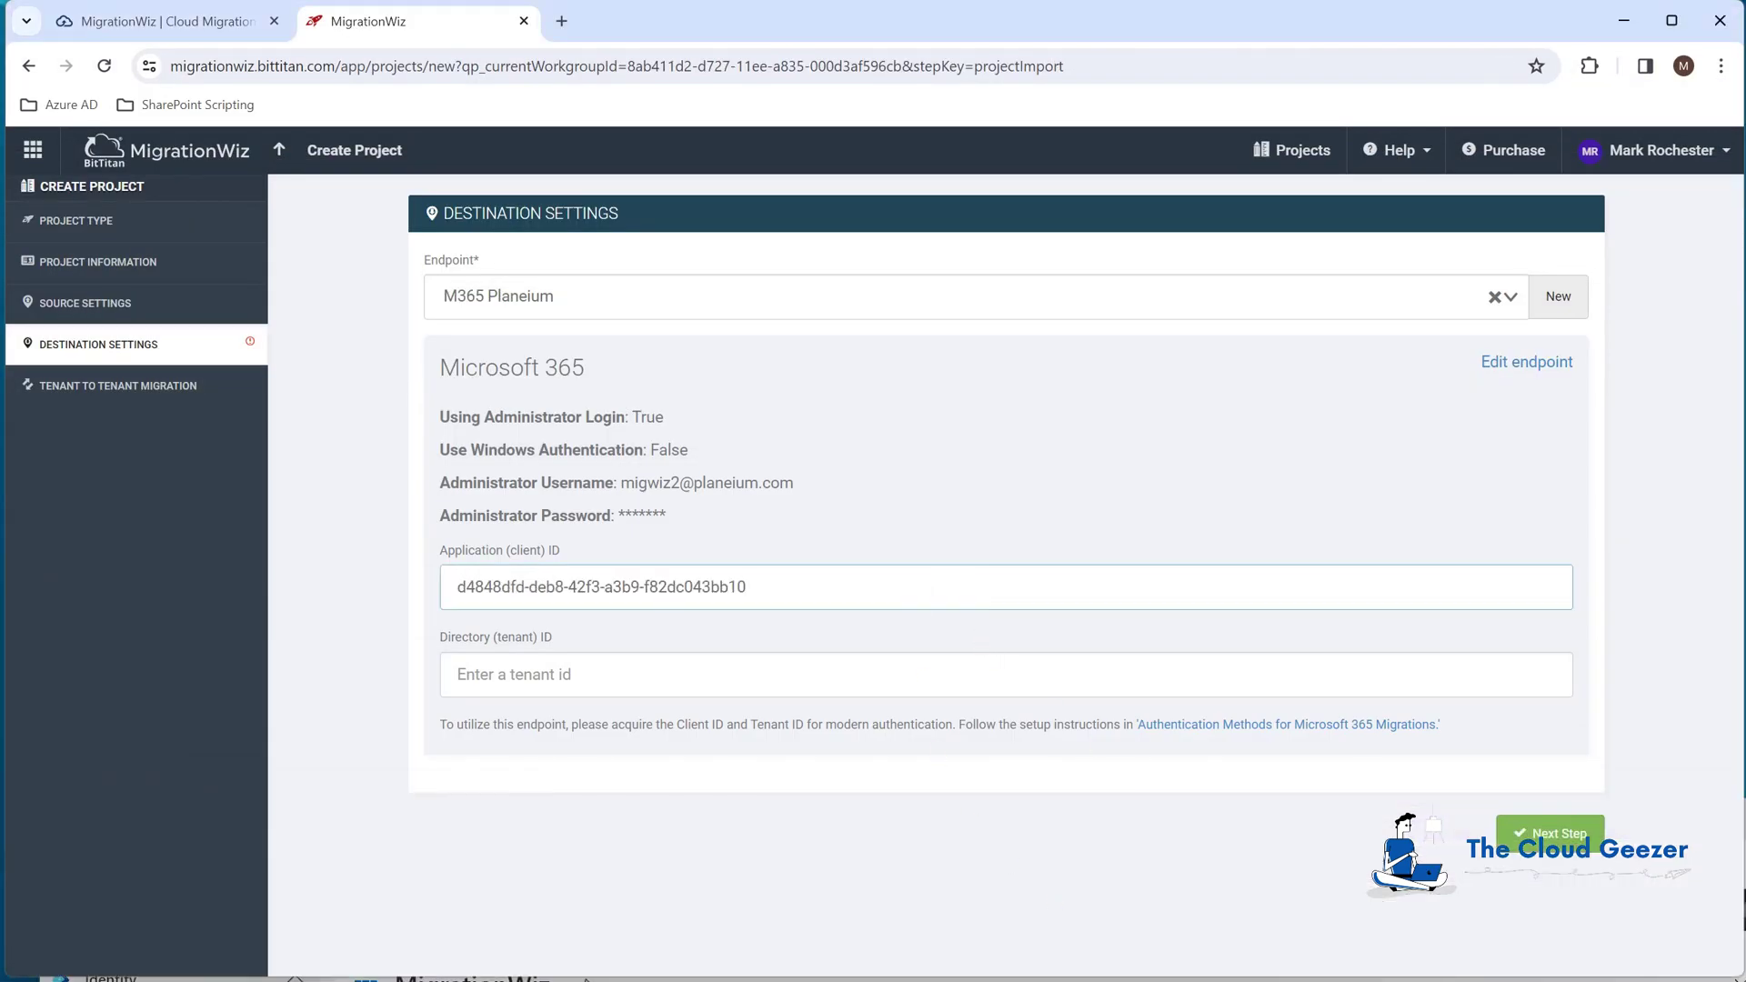
Step: Paste the MigrationWiz app's directory (tenant) ID and advance to the Tenant to Tenant Migration step
left_click(1274, 976)
left_click_drag(1273, 818, 1273, 500)
left_click(1052, 902)
left_click(1230, 492)
key("alt+Tab")
left_click(1016, 676)
key("ctrl+v")
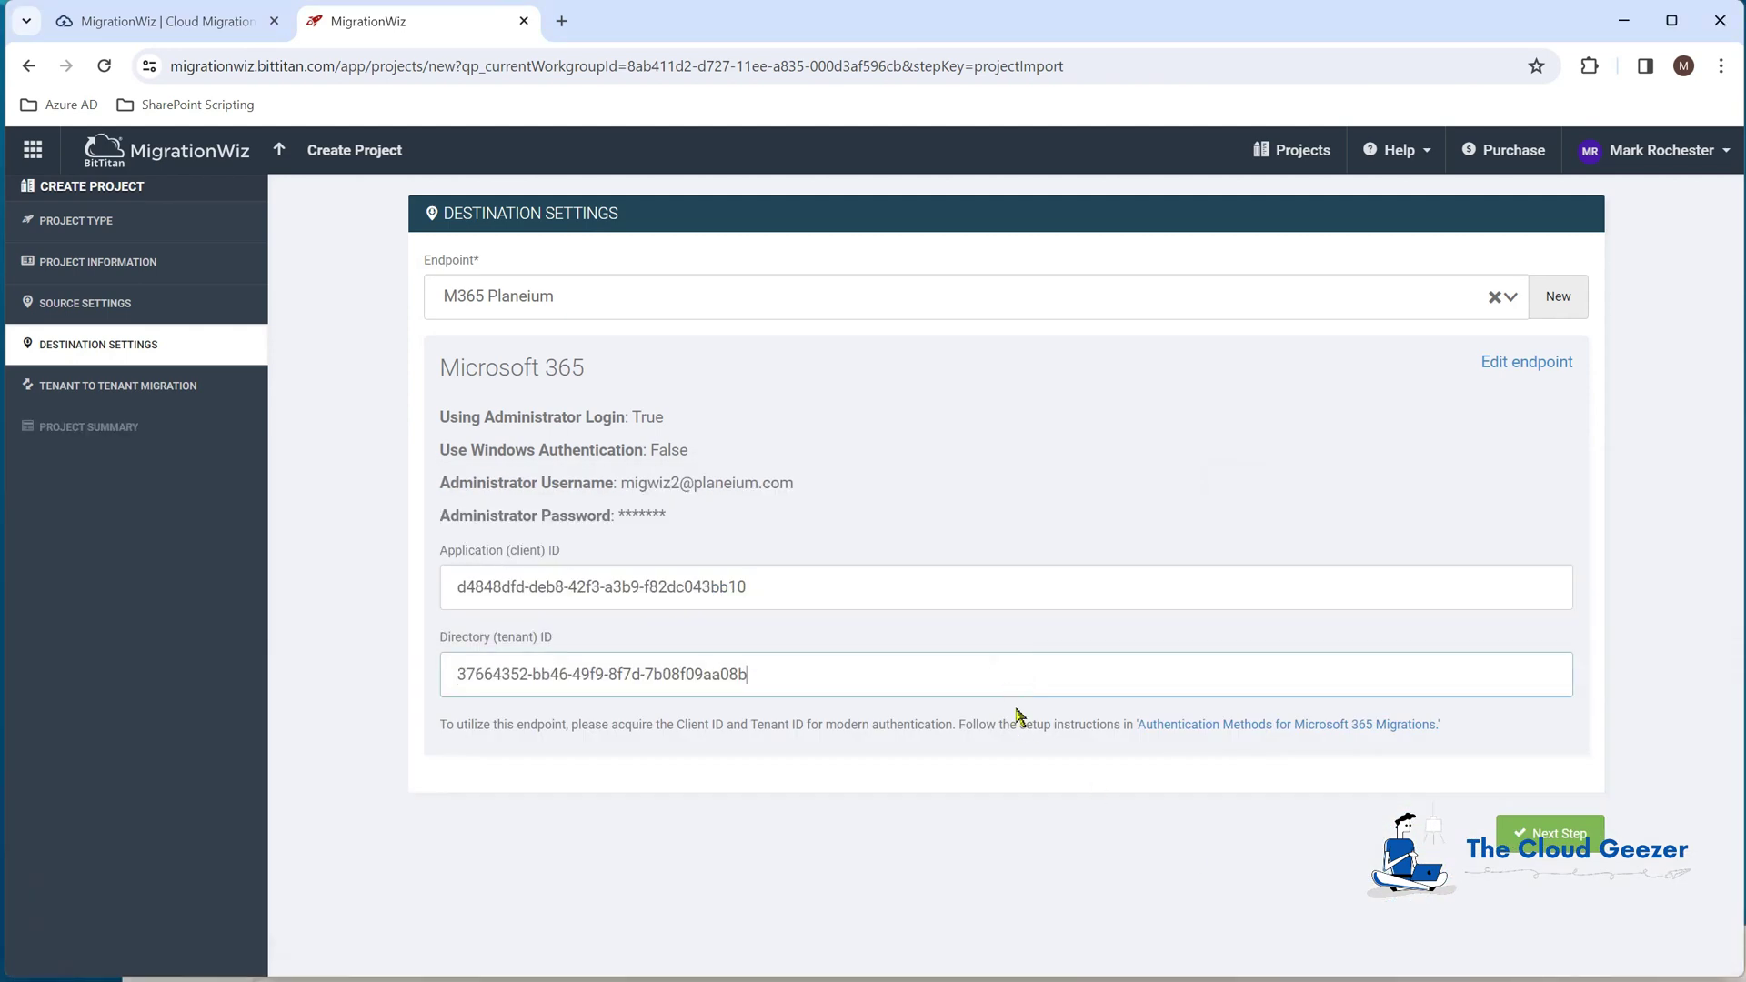
left_click(1529, 853)
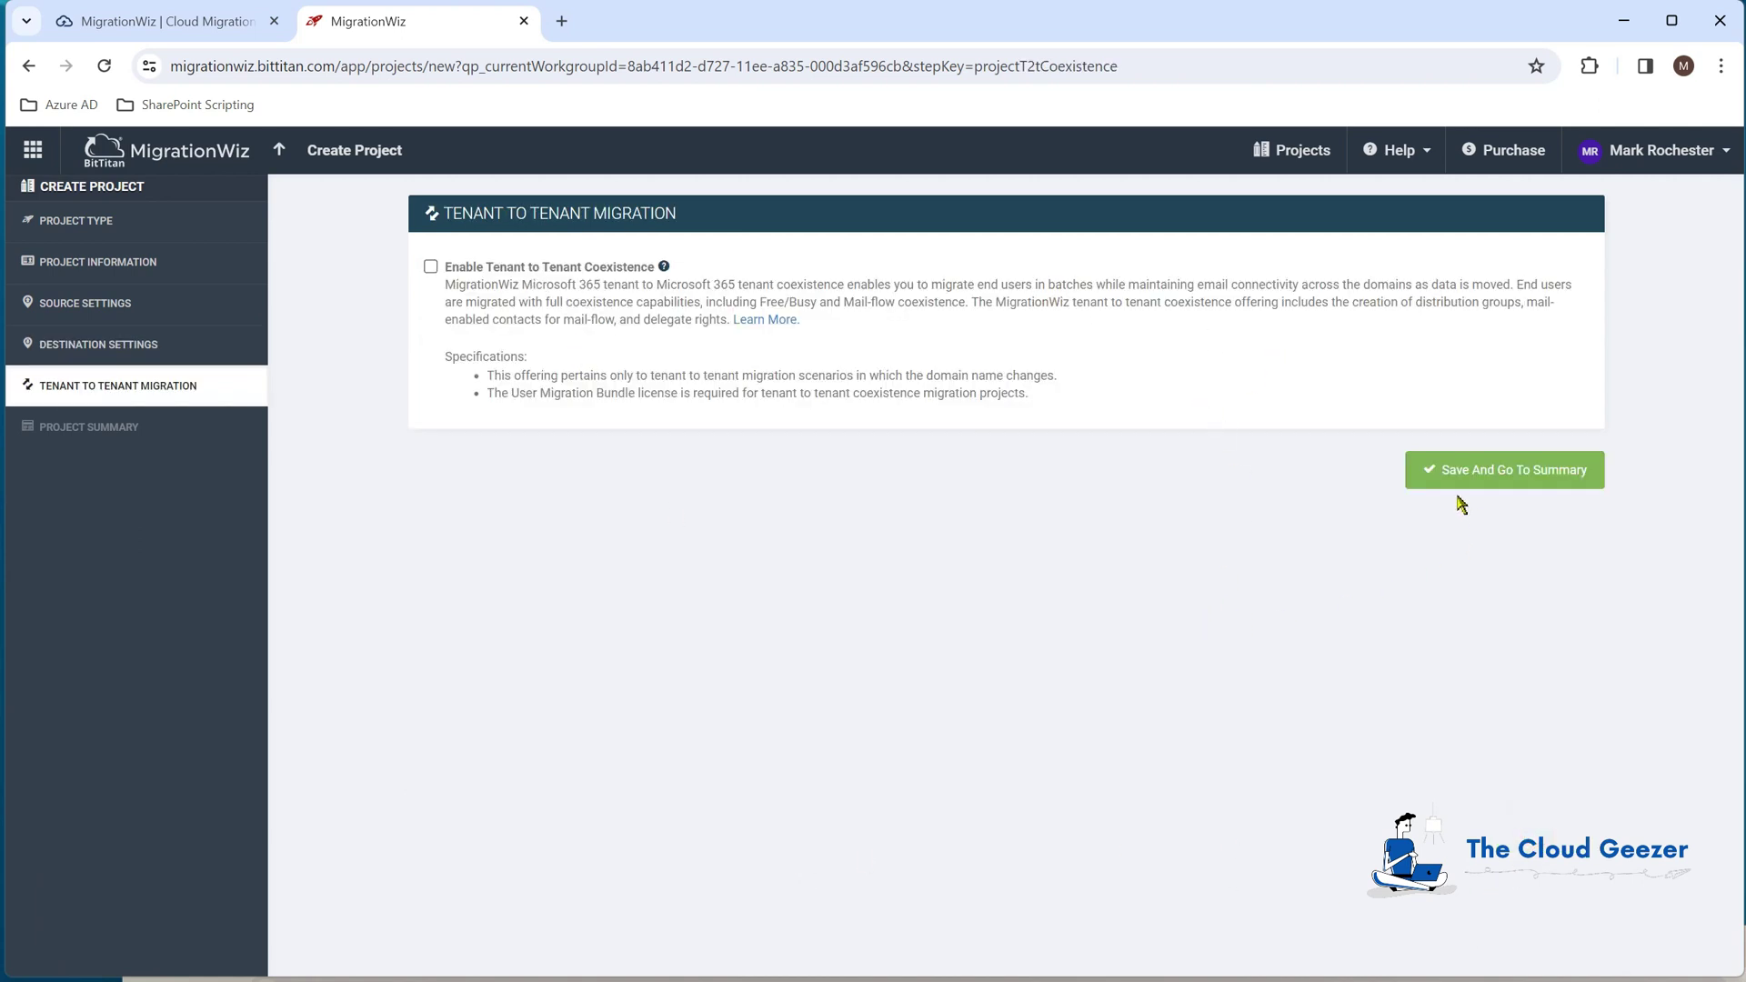
Step: Save the Min Rights Test project with Tenant to Tenant Coexistence left disabled
left_click(1434, 465)
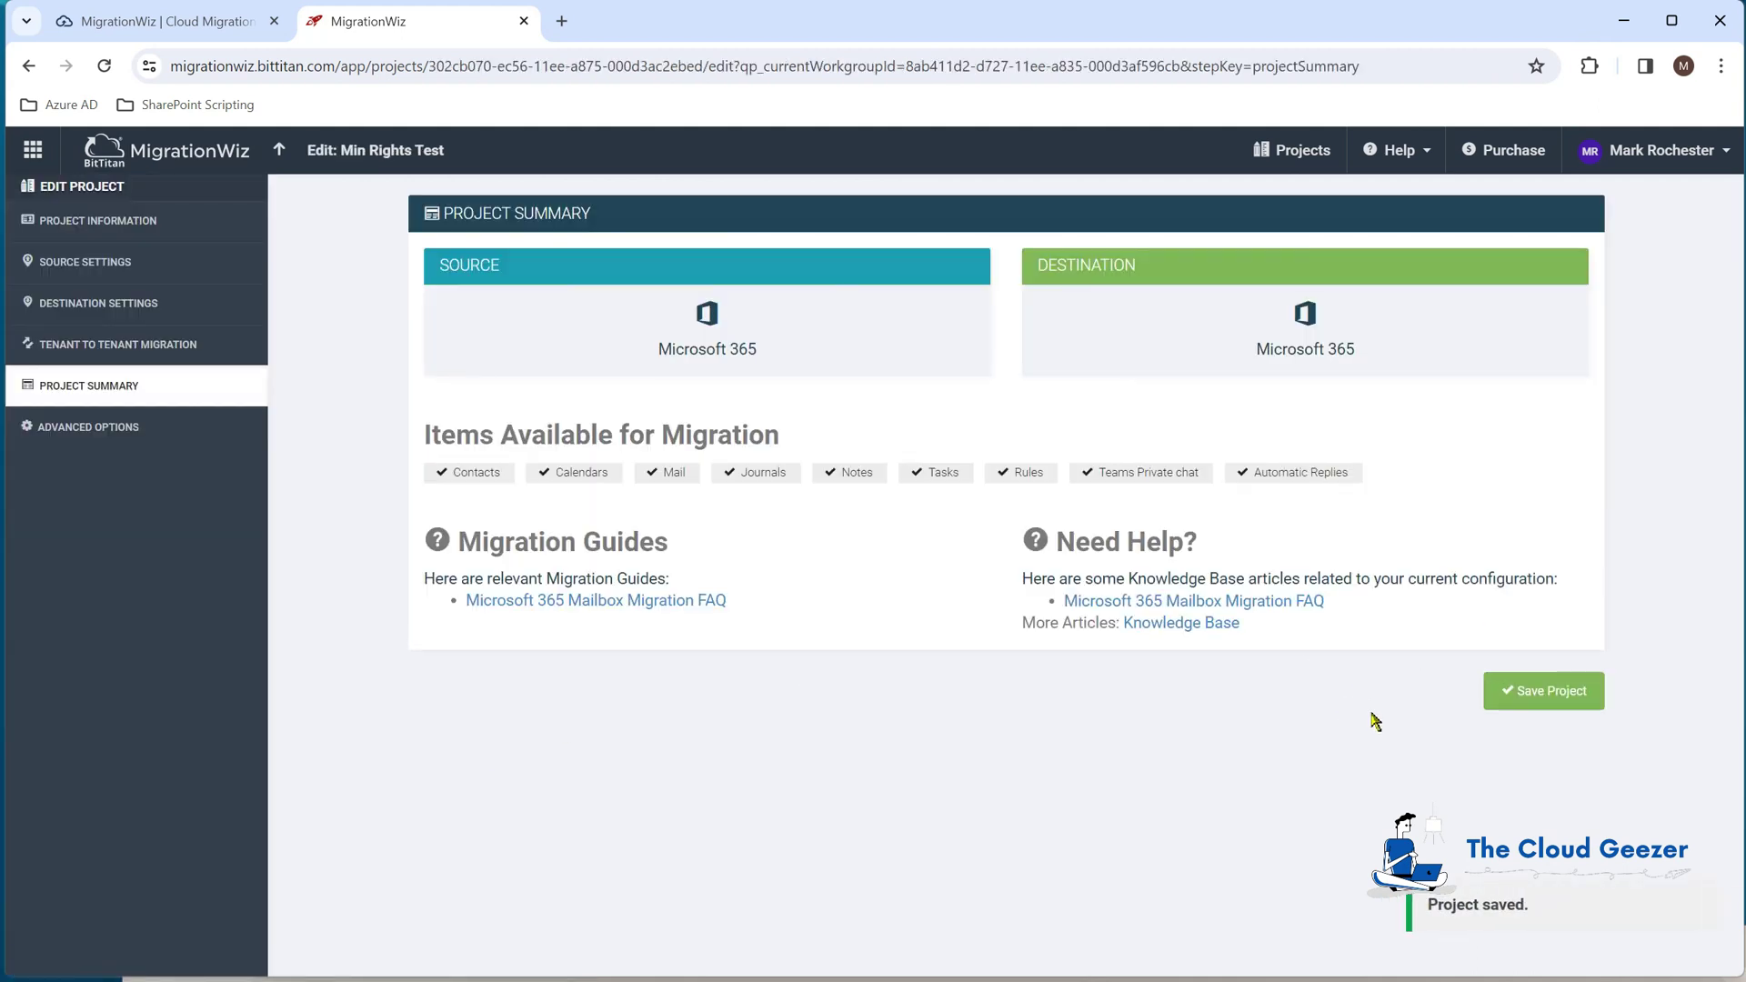
left_click(1550, 707)
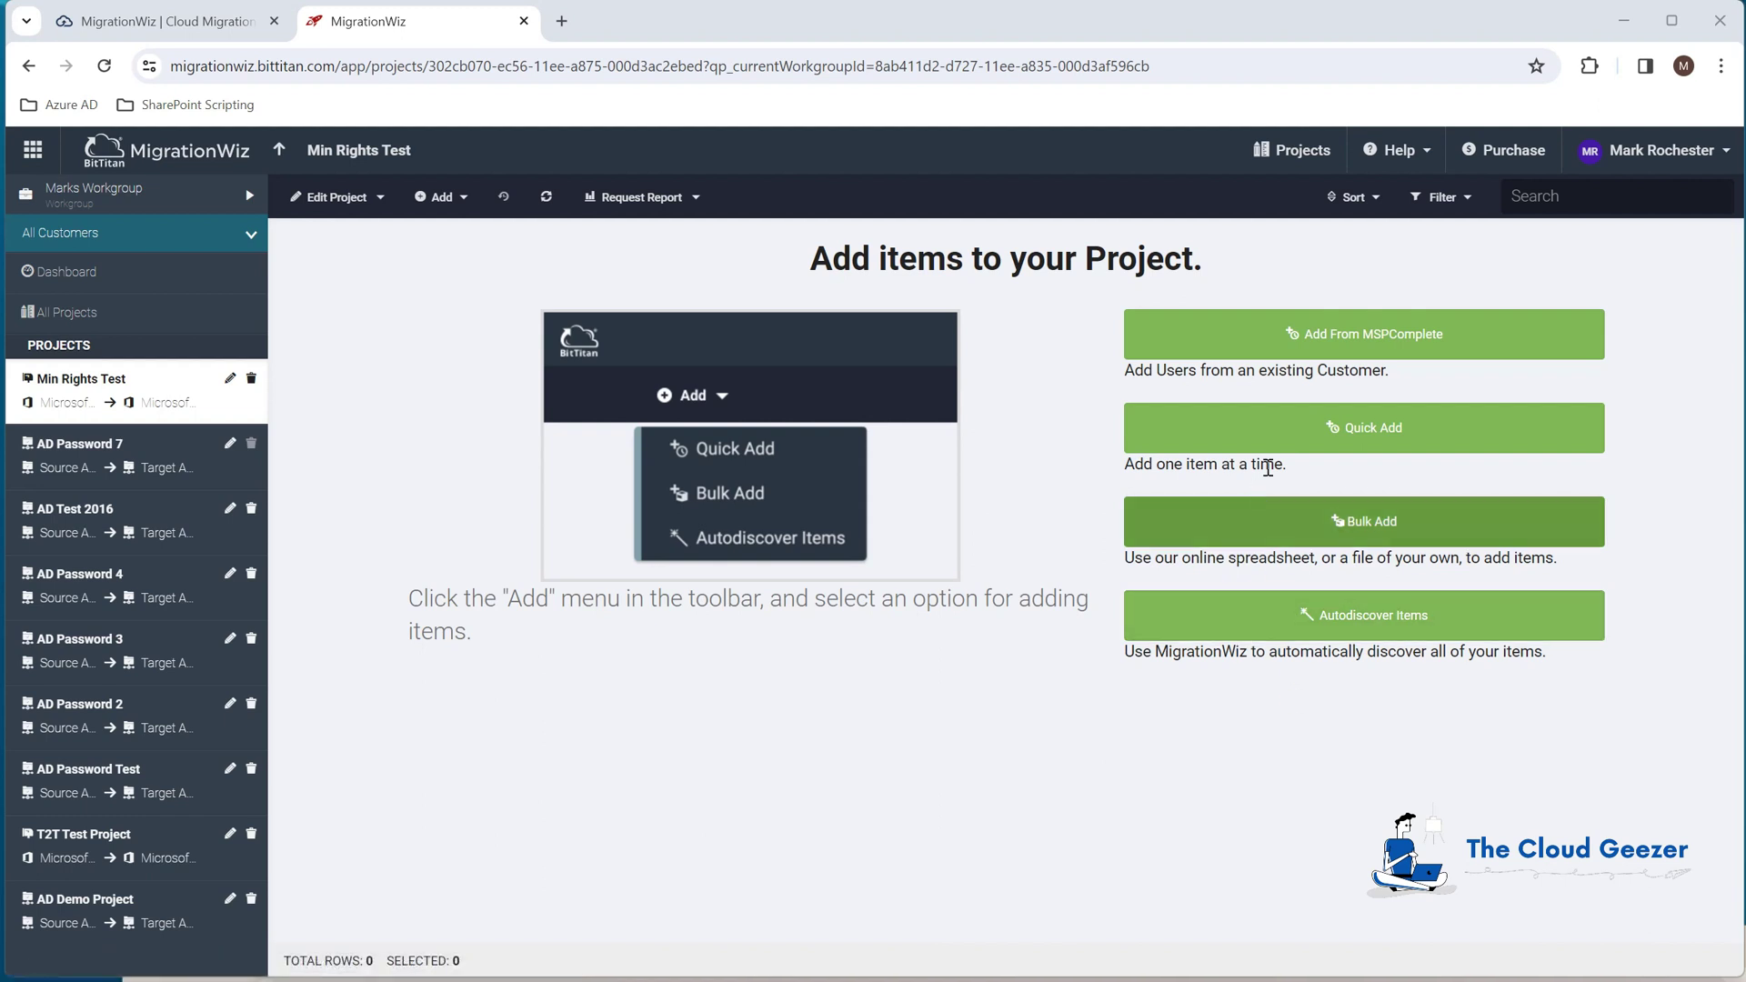
Step: Quick Add one mailbox item with the source and destination email addresses, status Active
left_click(1391, 428)
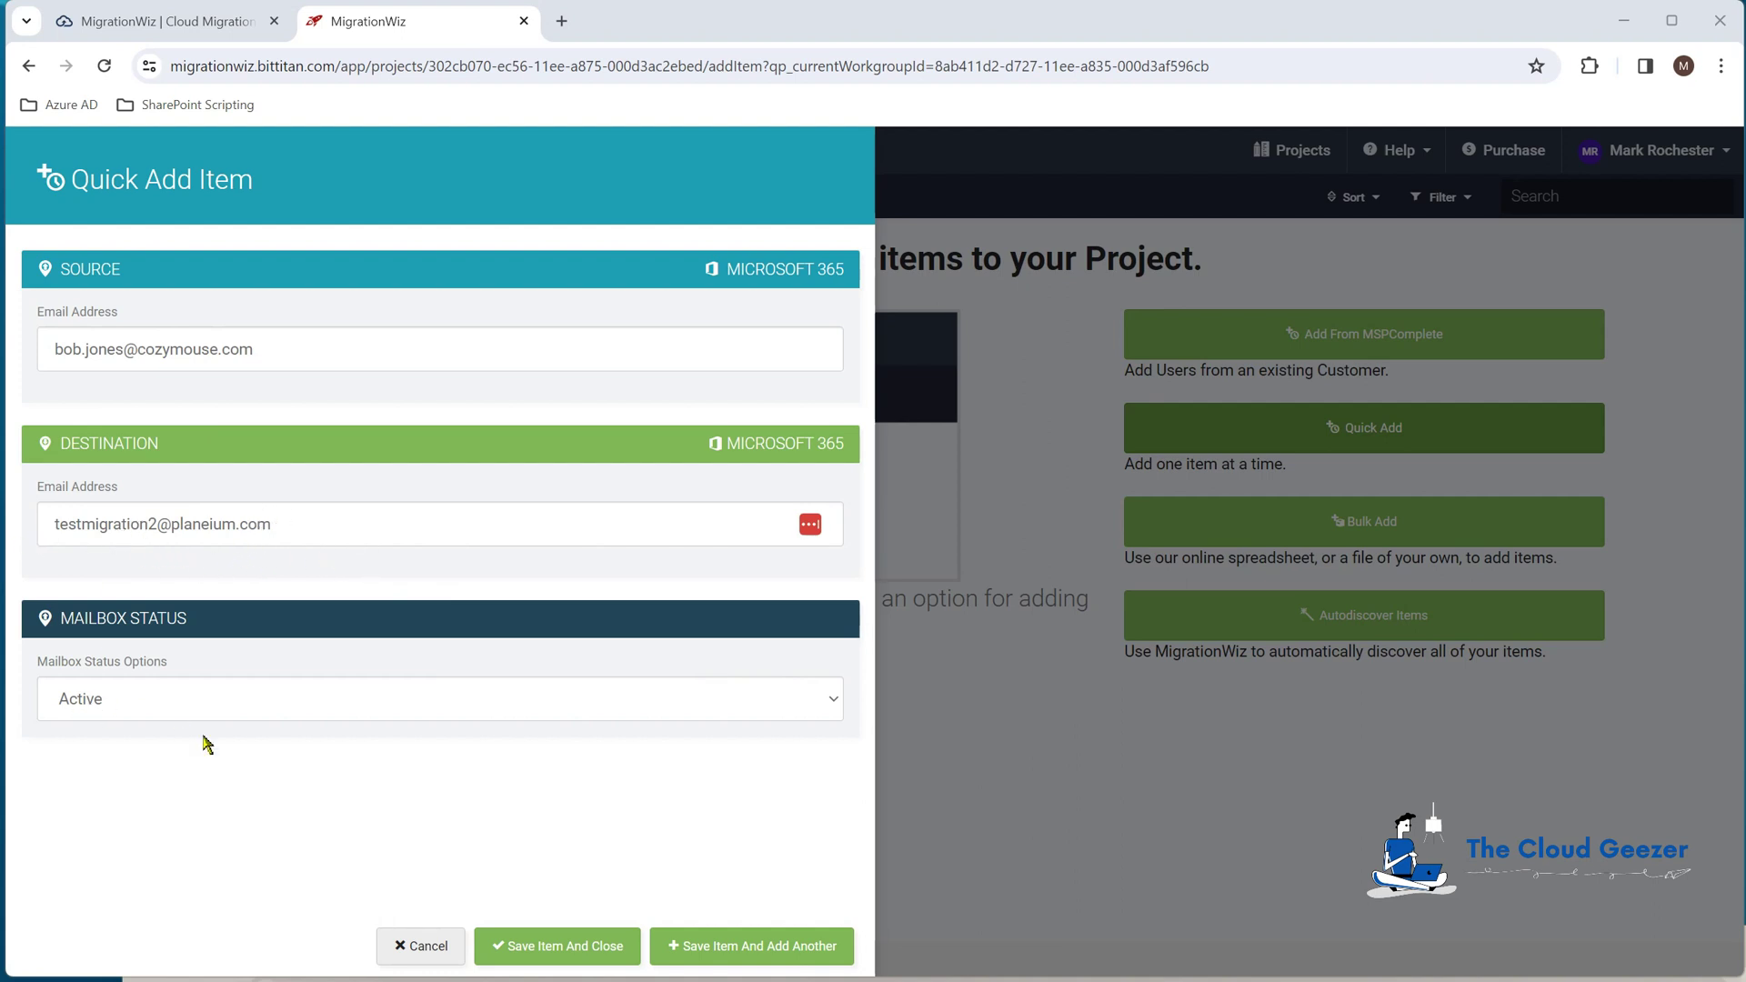
left_click(585, 952)
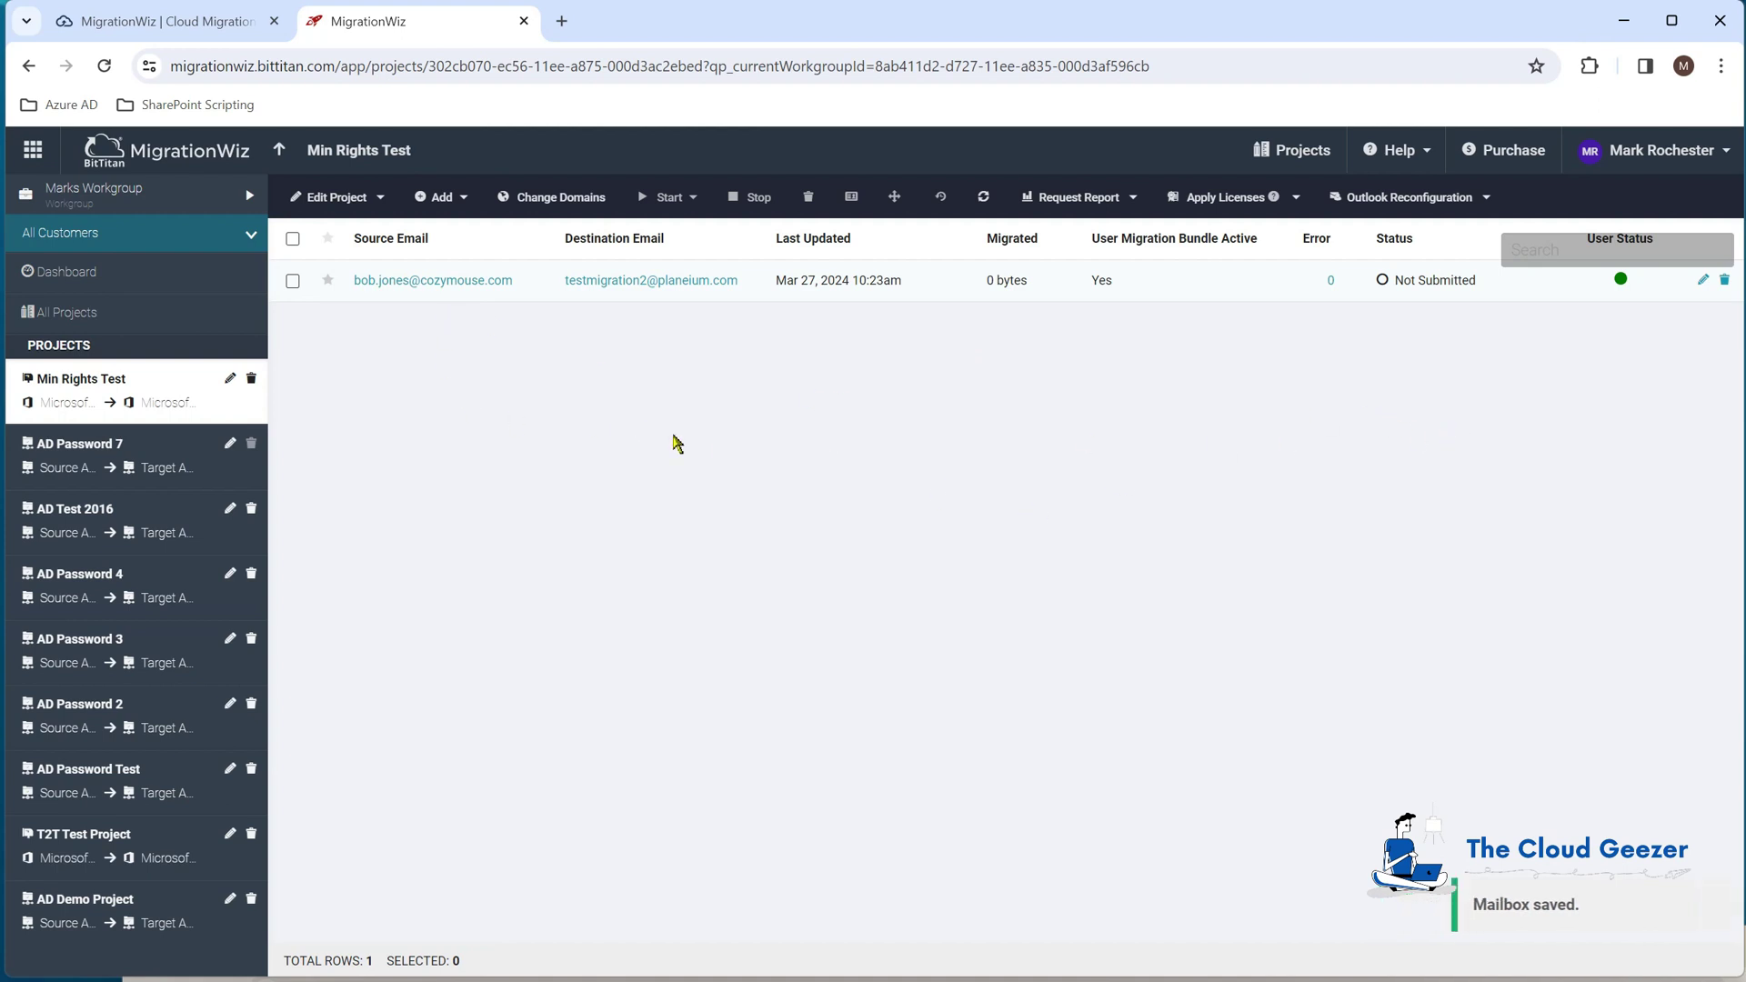
Step: Run Verify Credentials on the mailbox item and confirm the verification
left_click(292, 281)
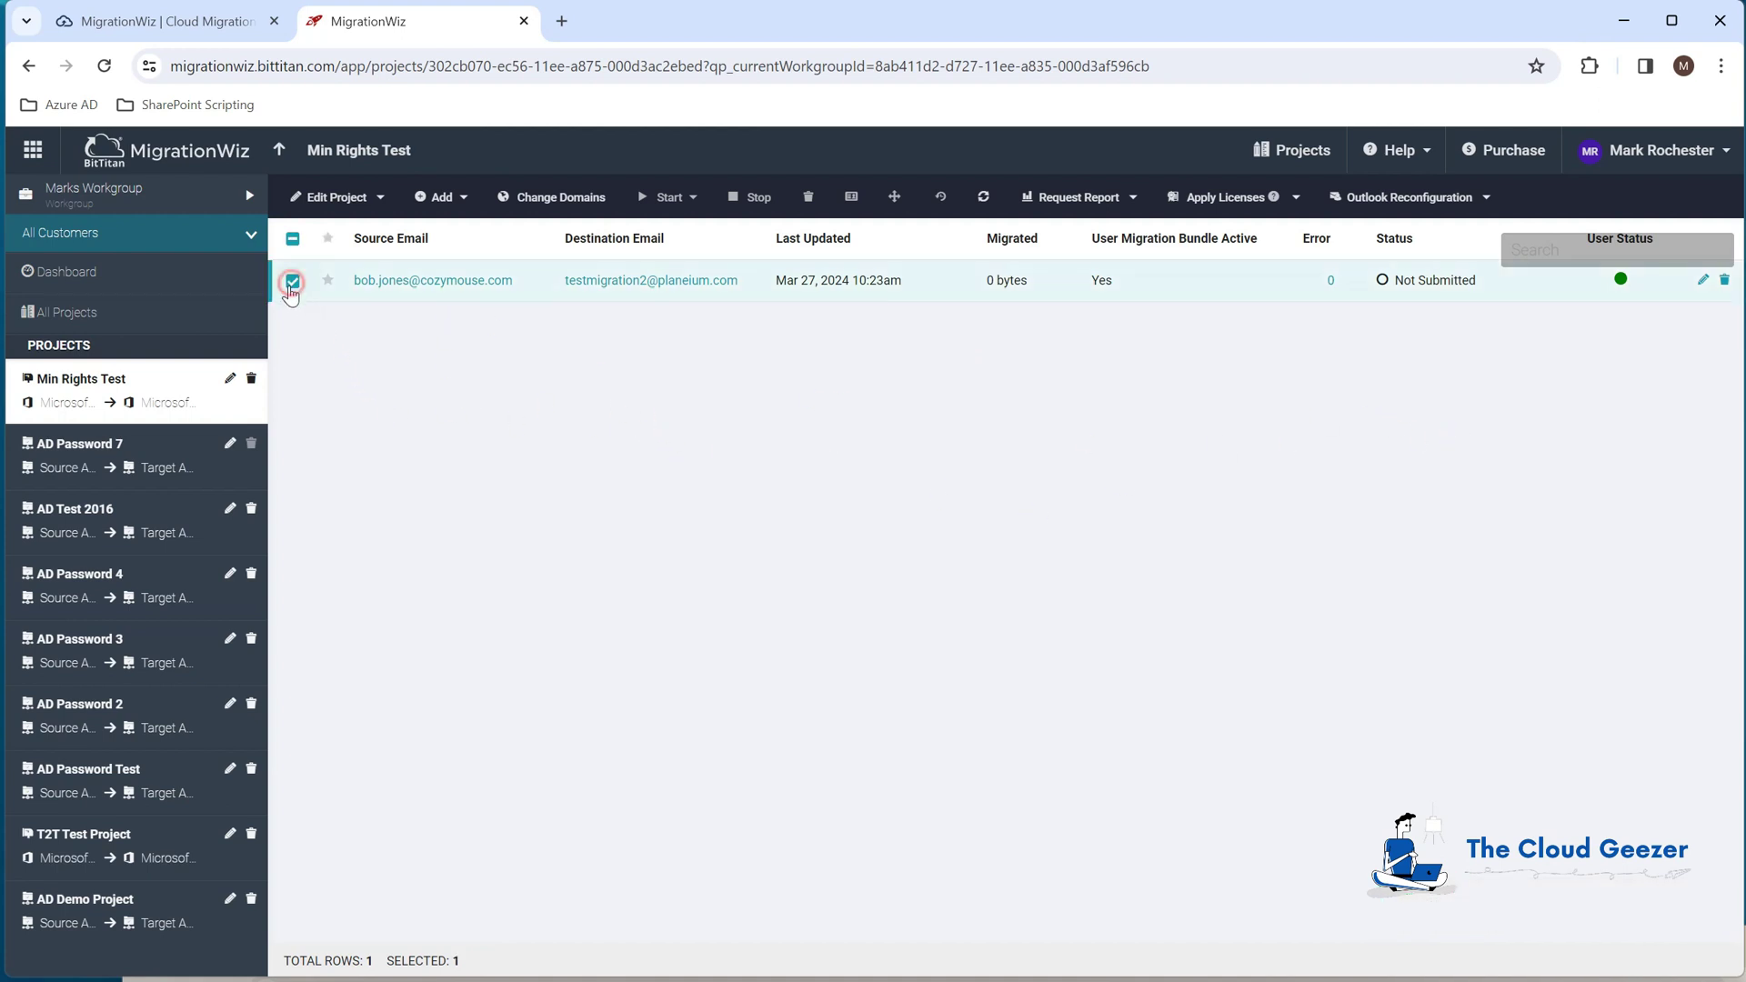
left_click(673, 198)
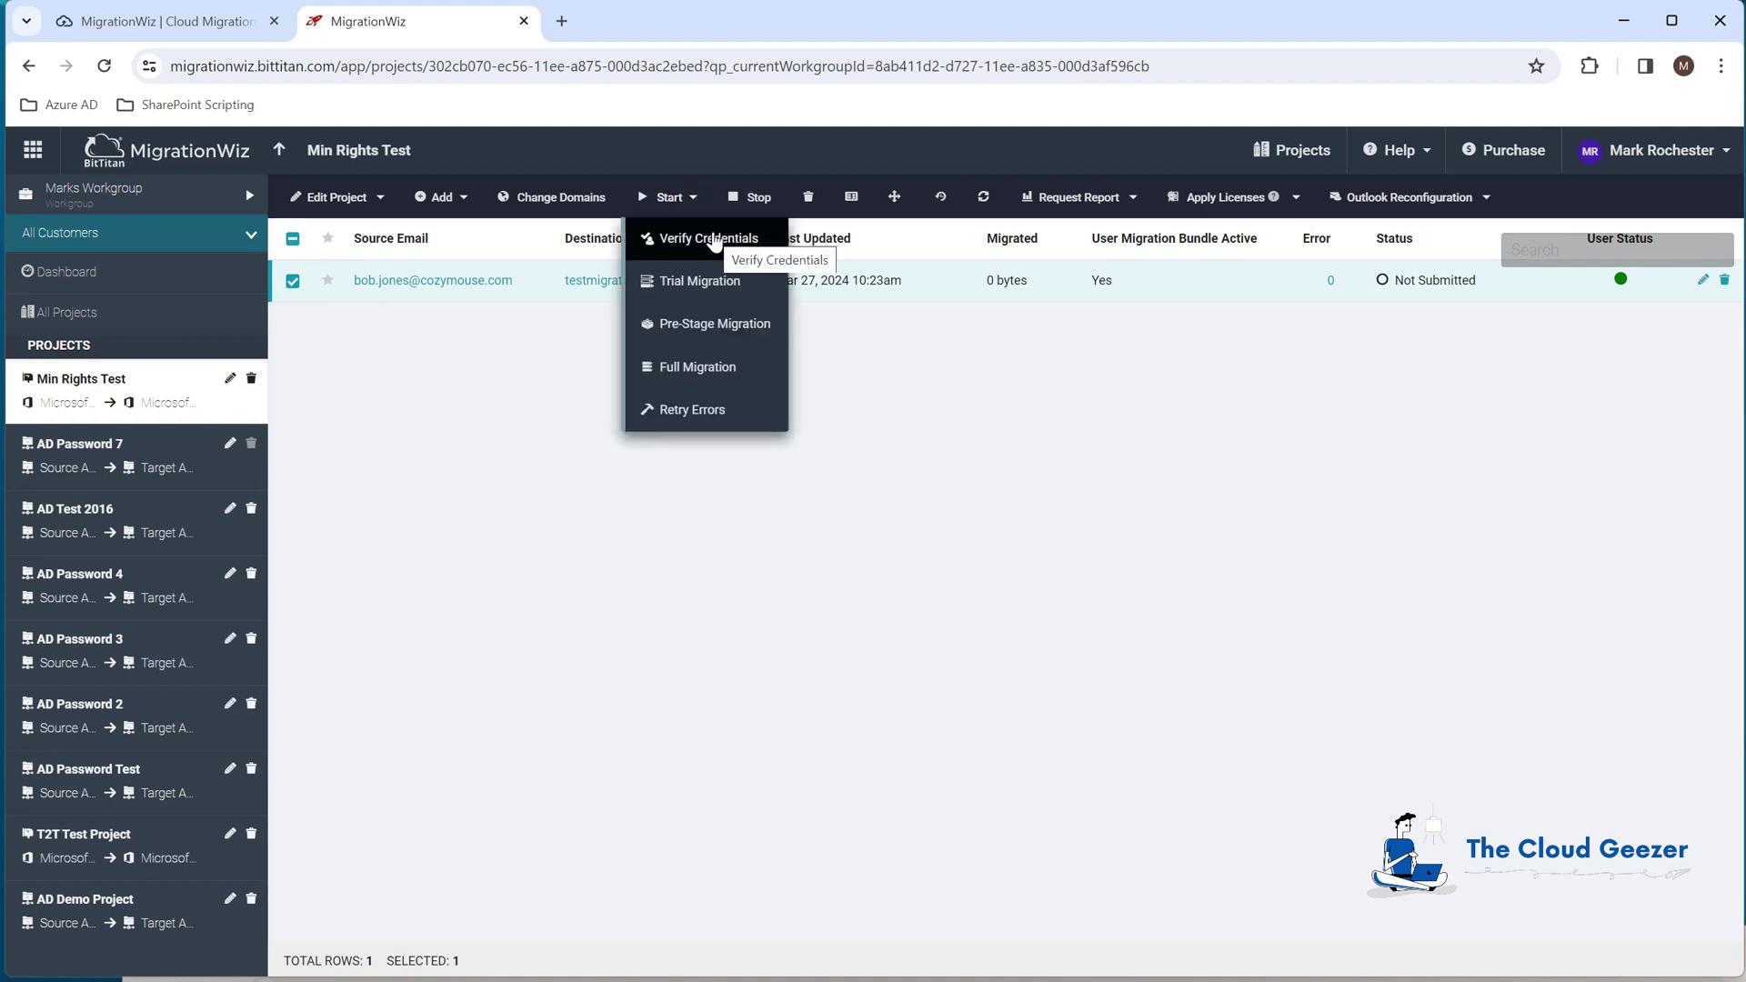
left_click(715, 240)
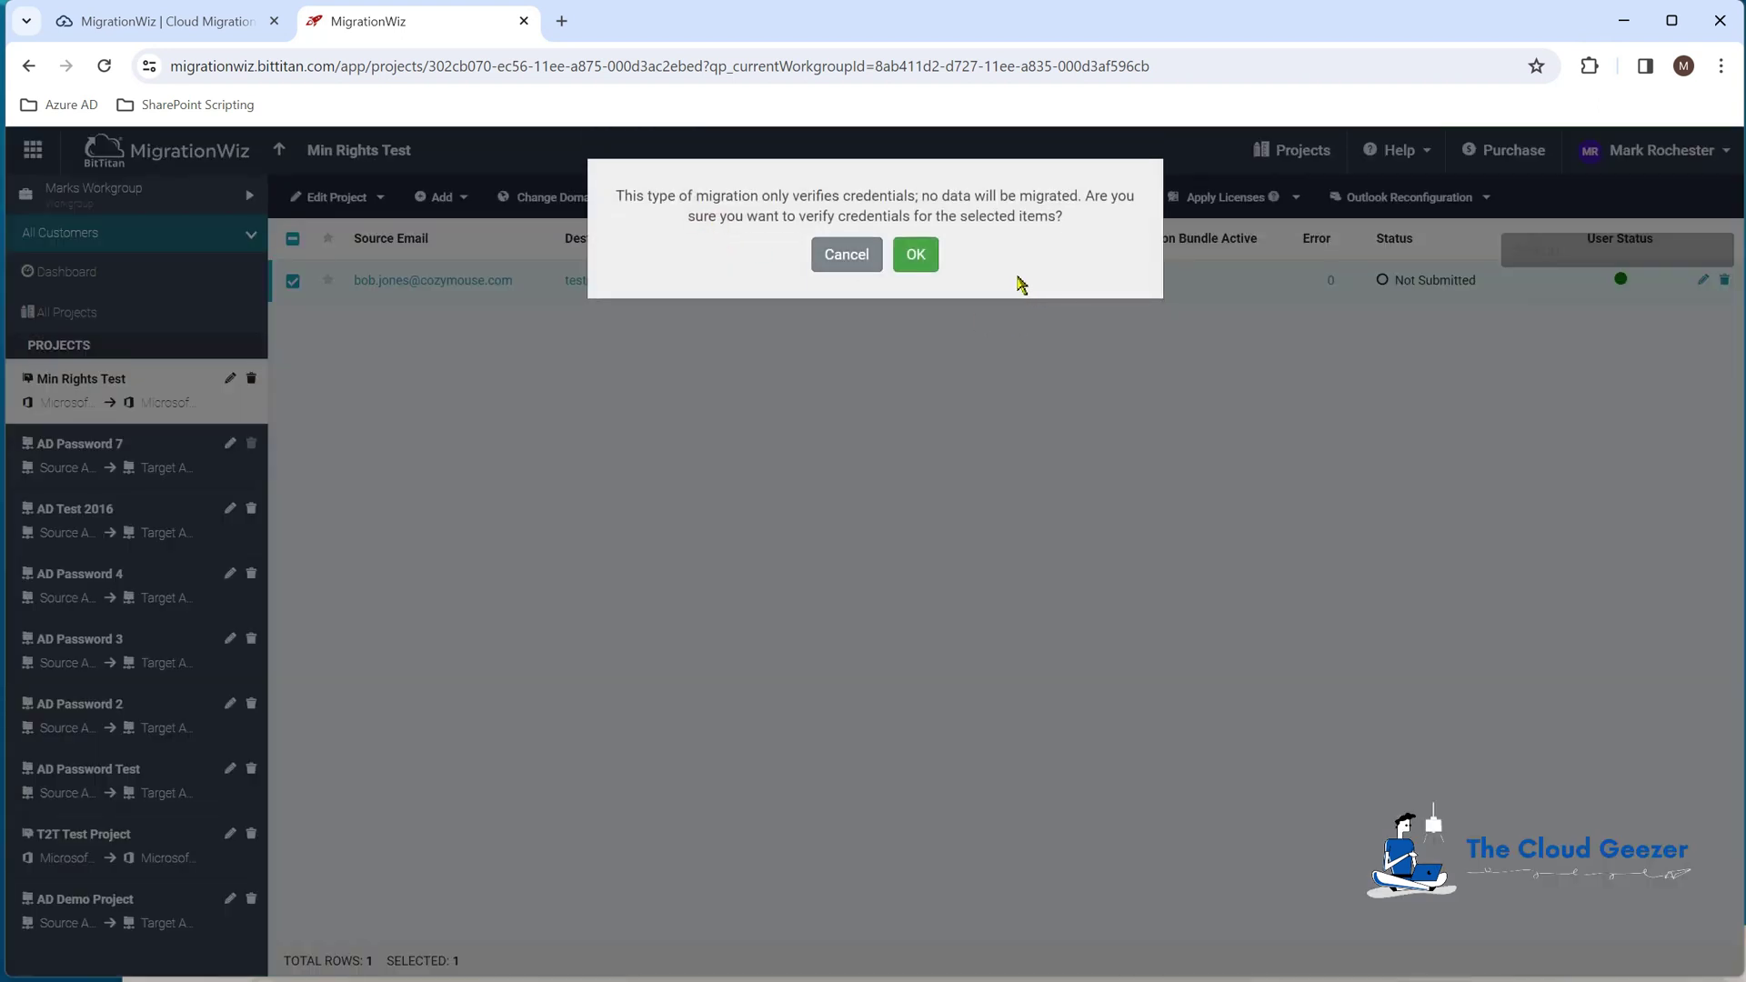
left_click(915, 255)
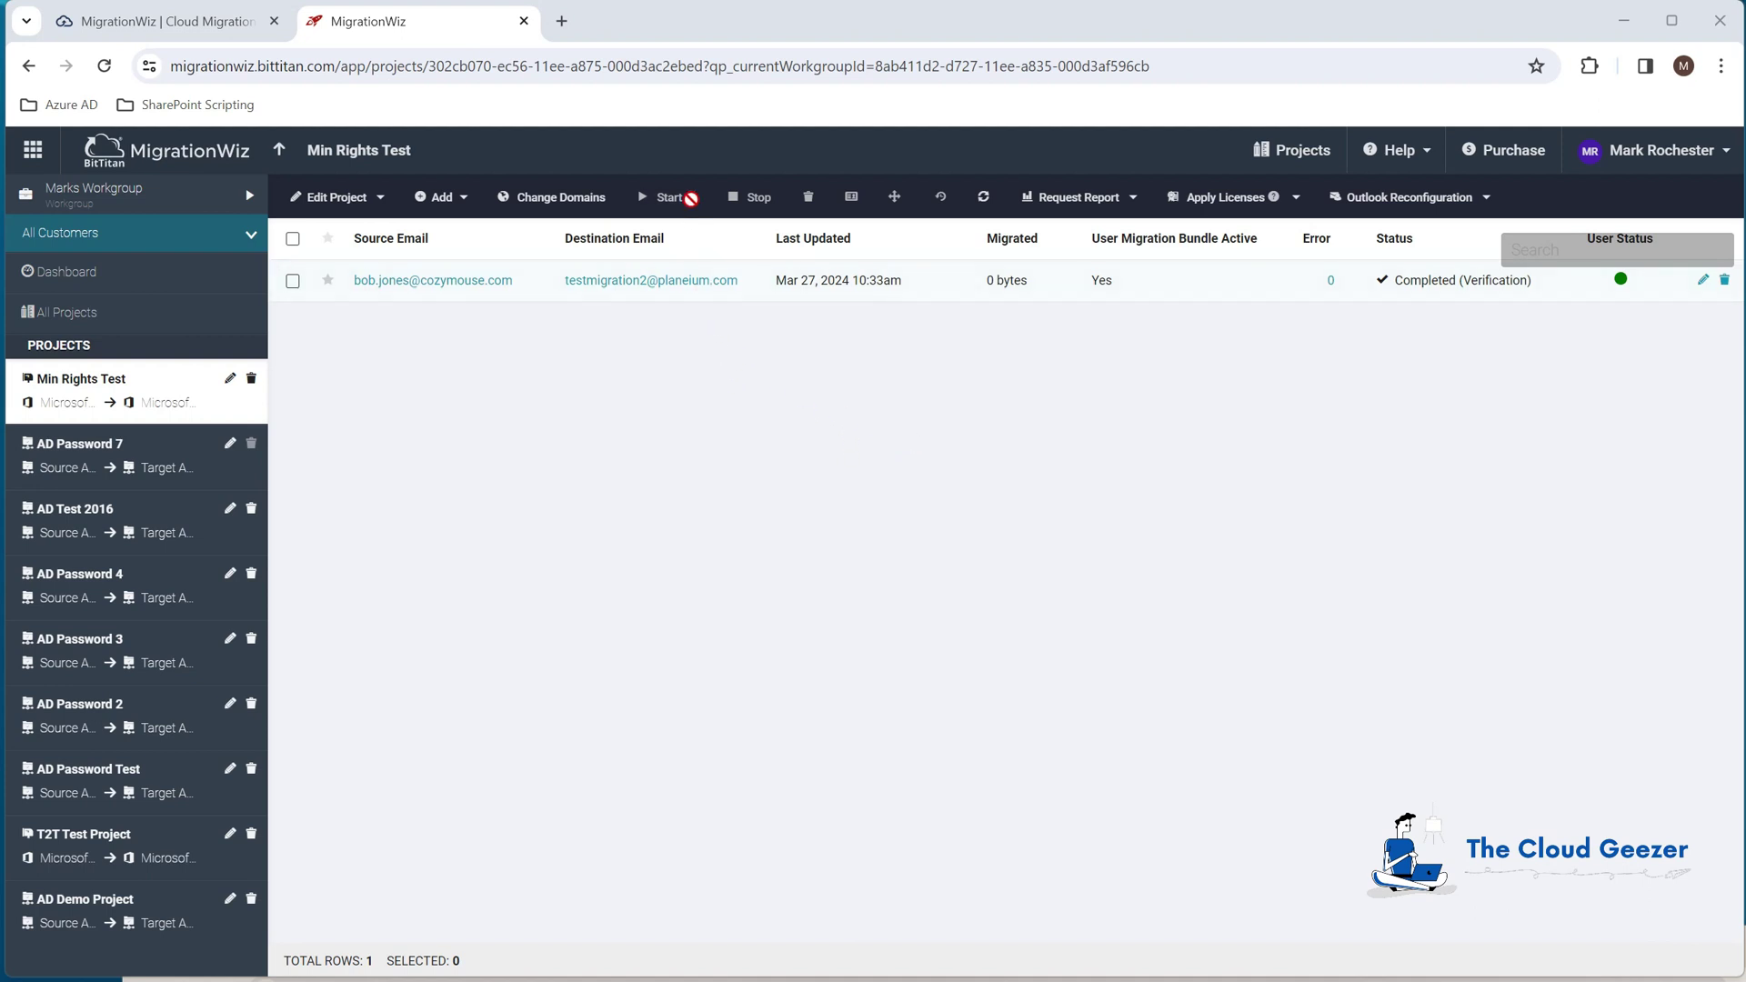
Step: Launch a Full Migration of the mailbox with the default item types, then bring up Help
left_click(292, 281)
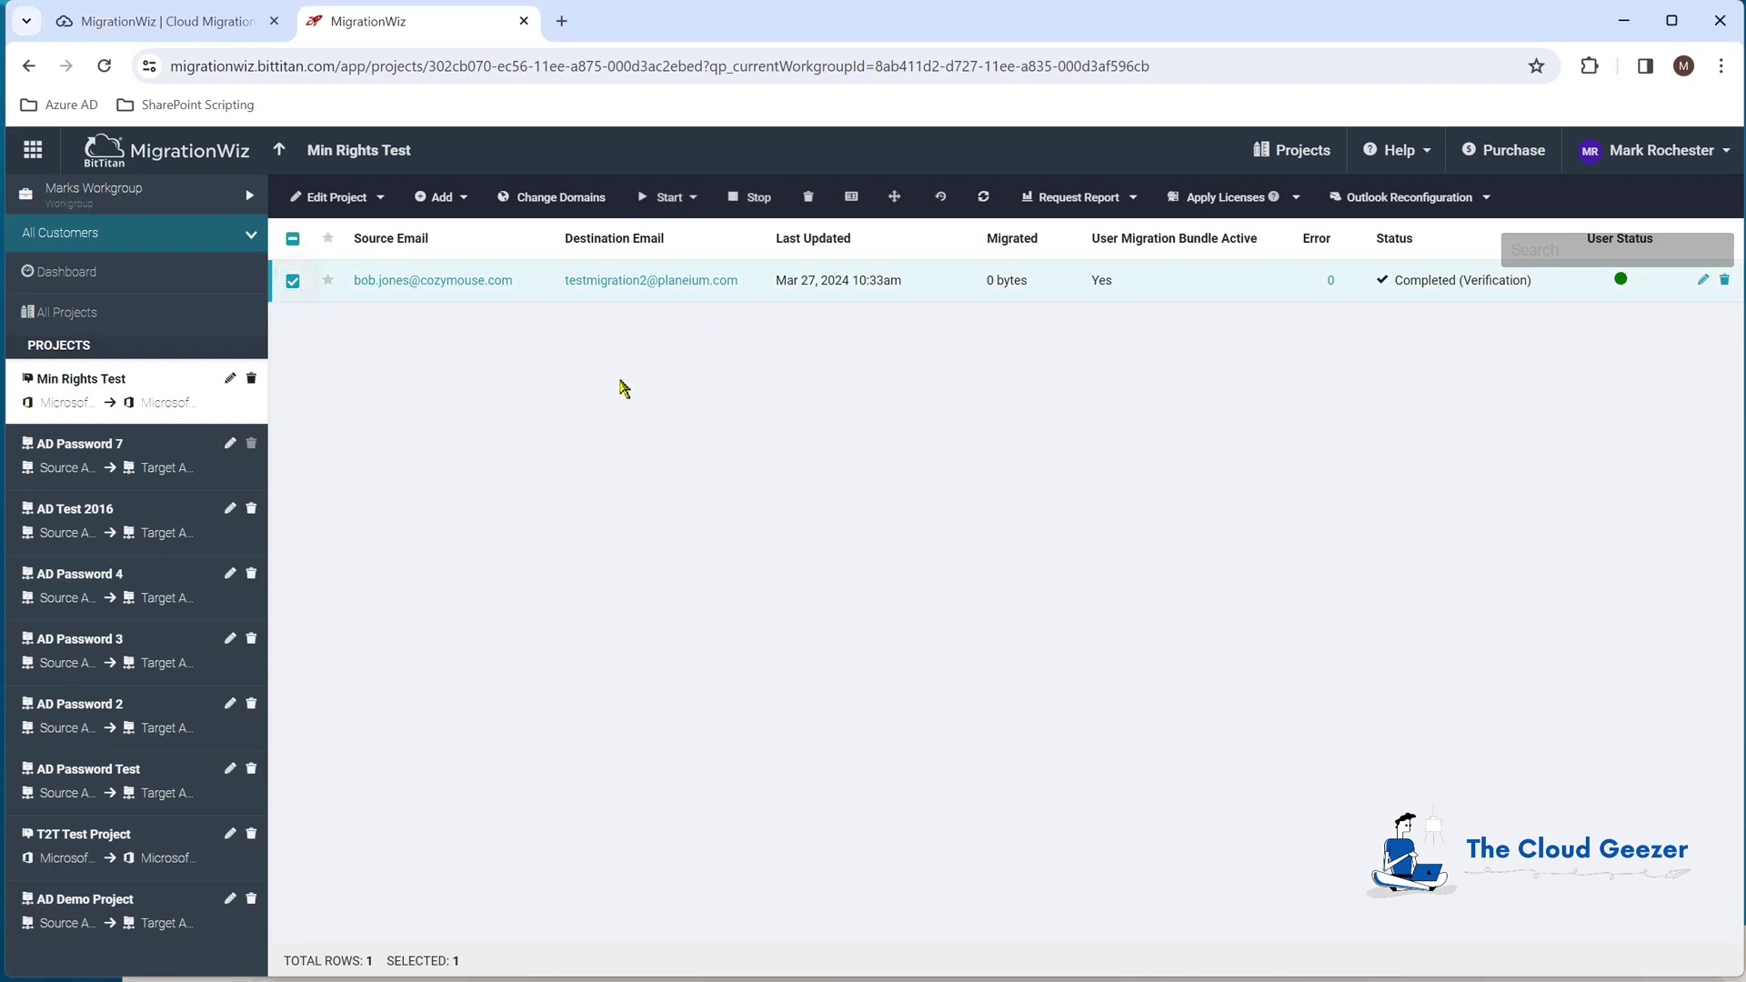
left_click(673, 197)
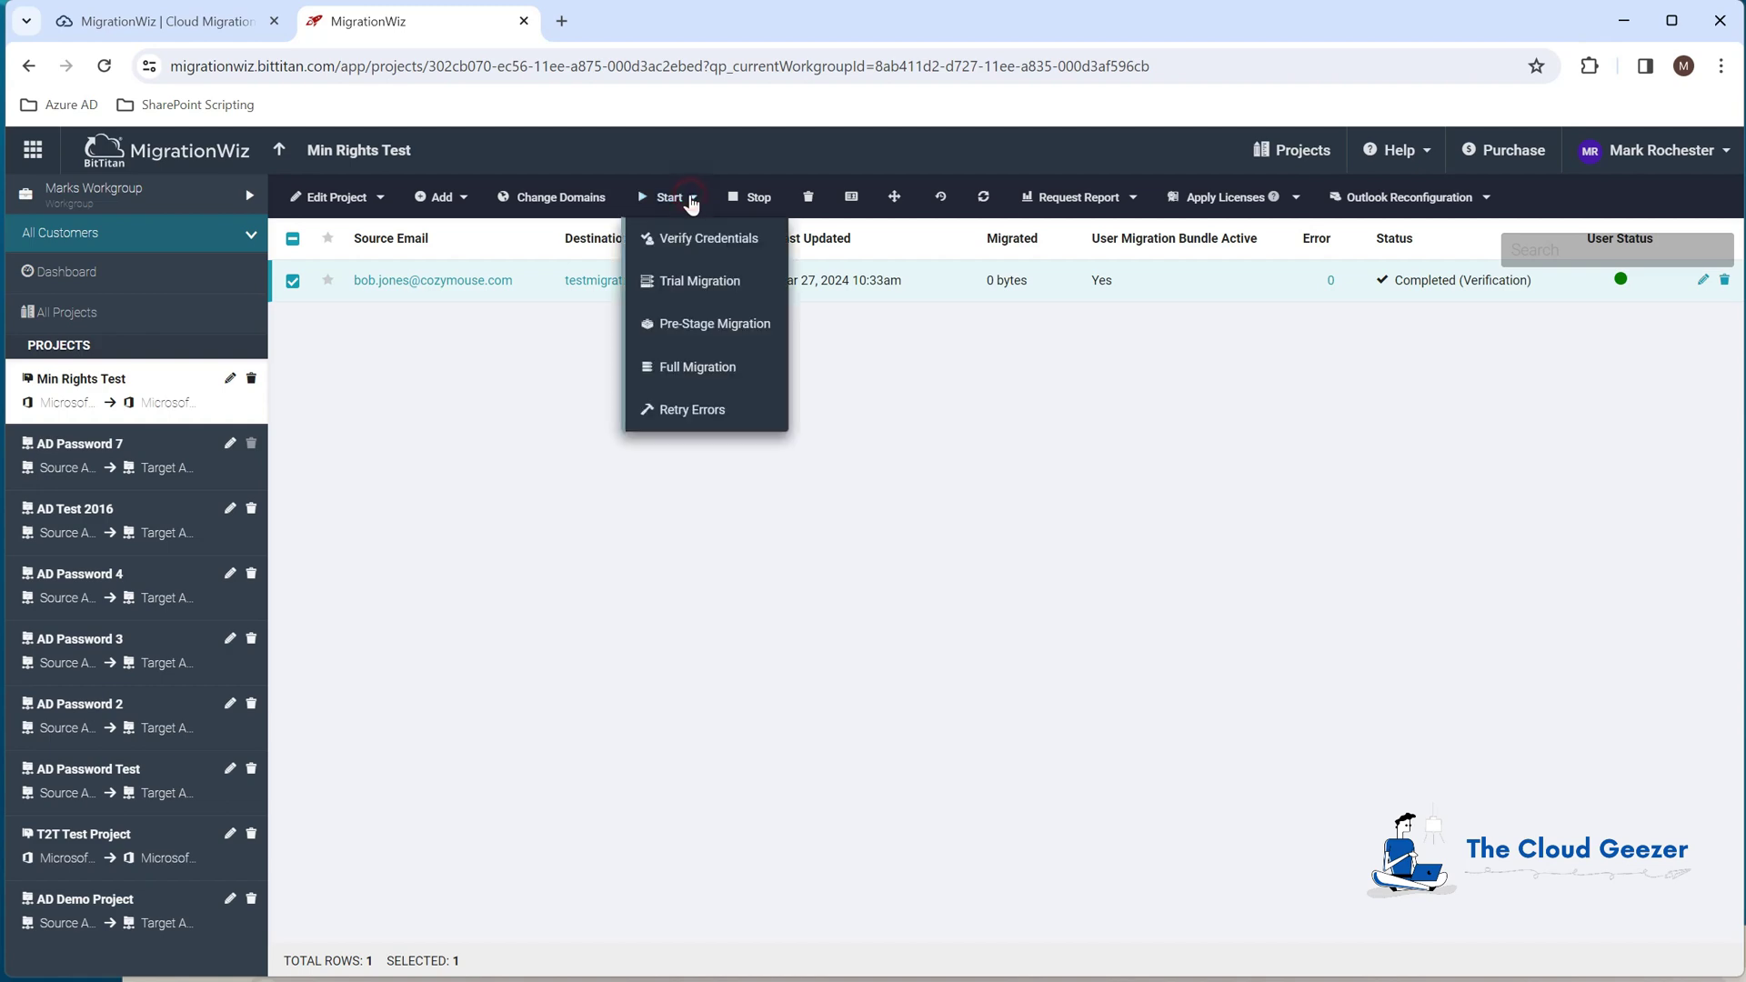
left_click(703, 368)
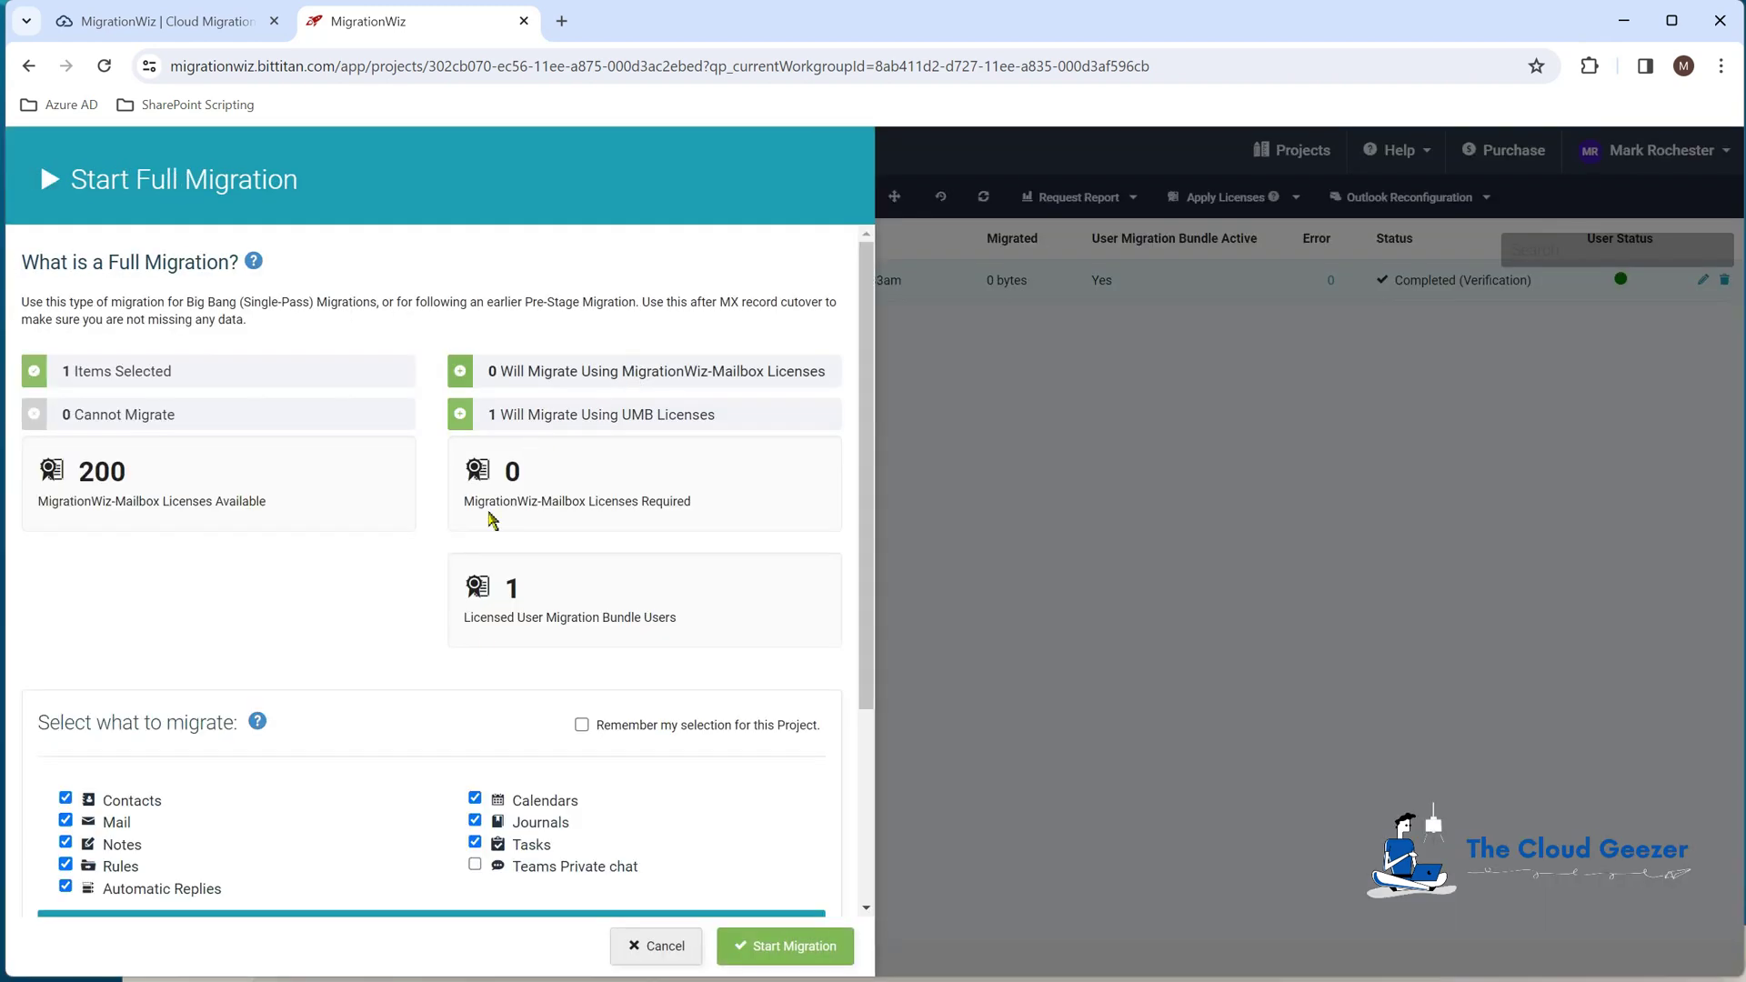
scroll(487, 641, "down", 3)
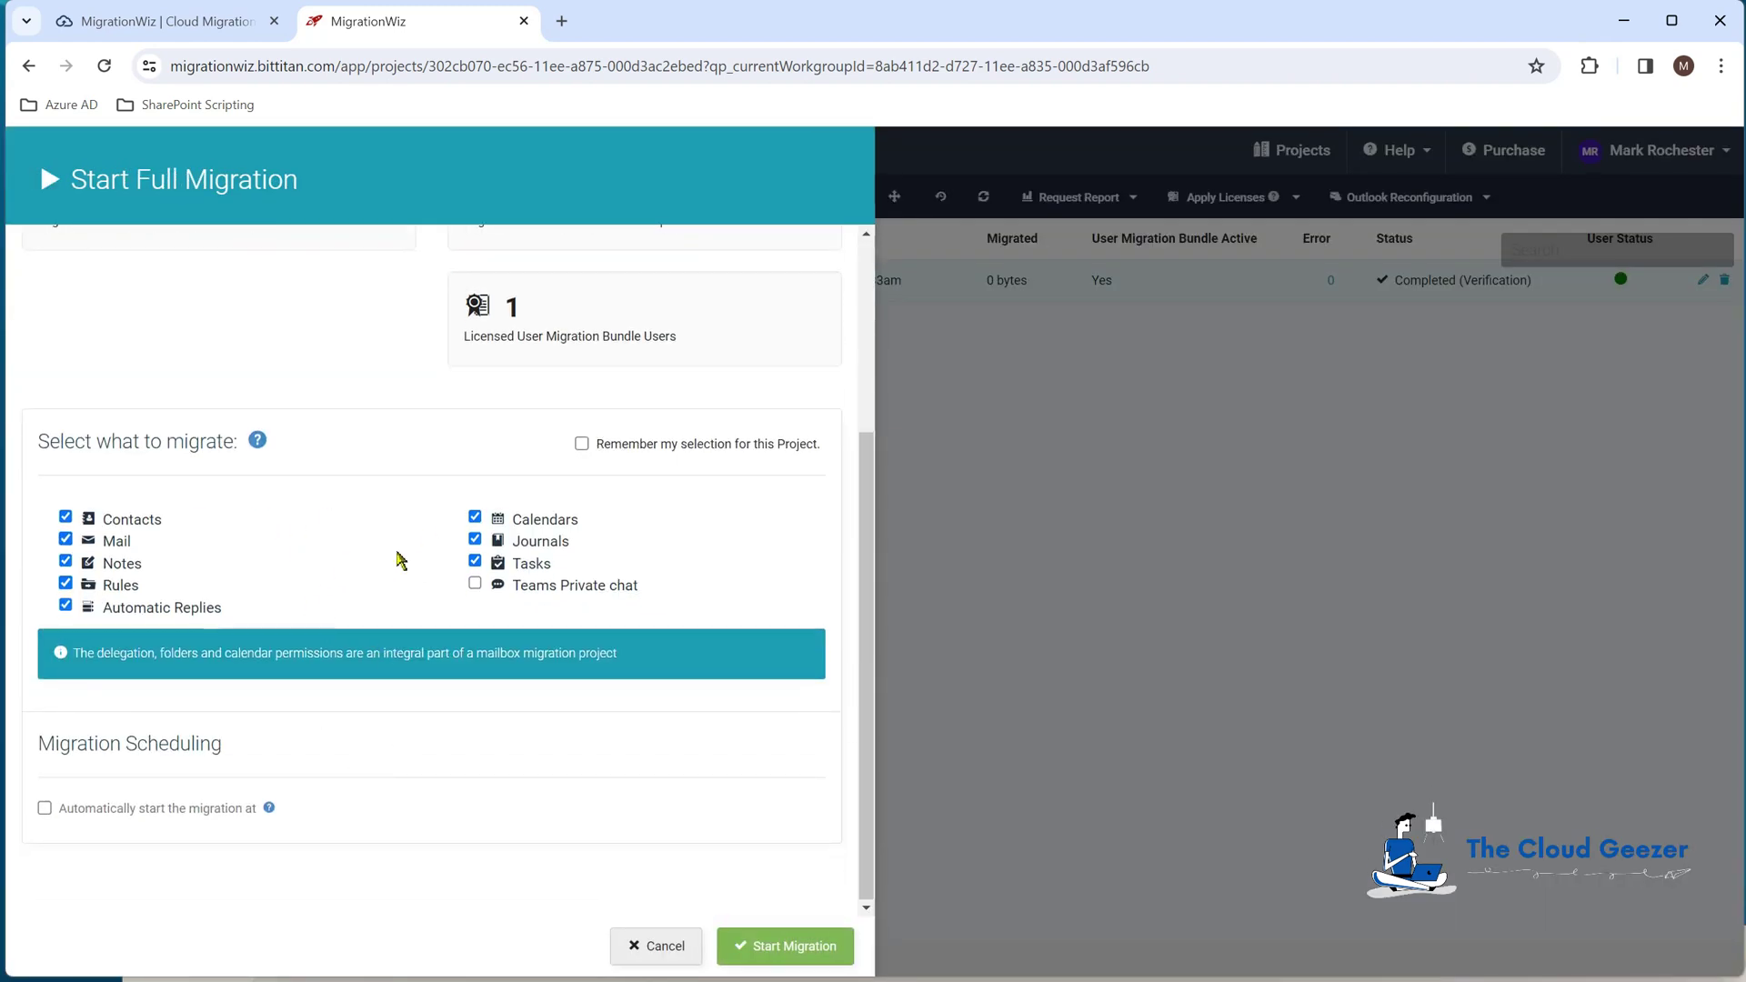
scroll(395, 564, "up", 3)
left_click(773, 945)
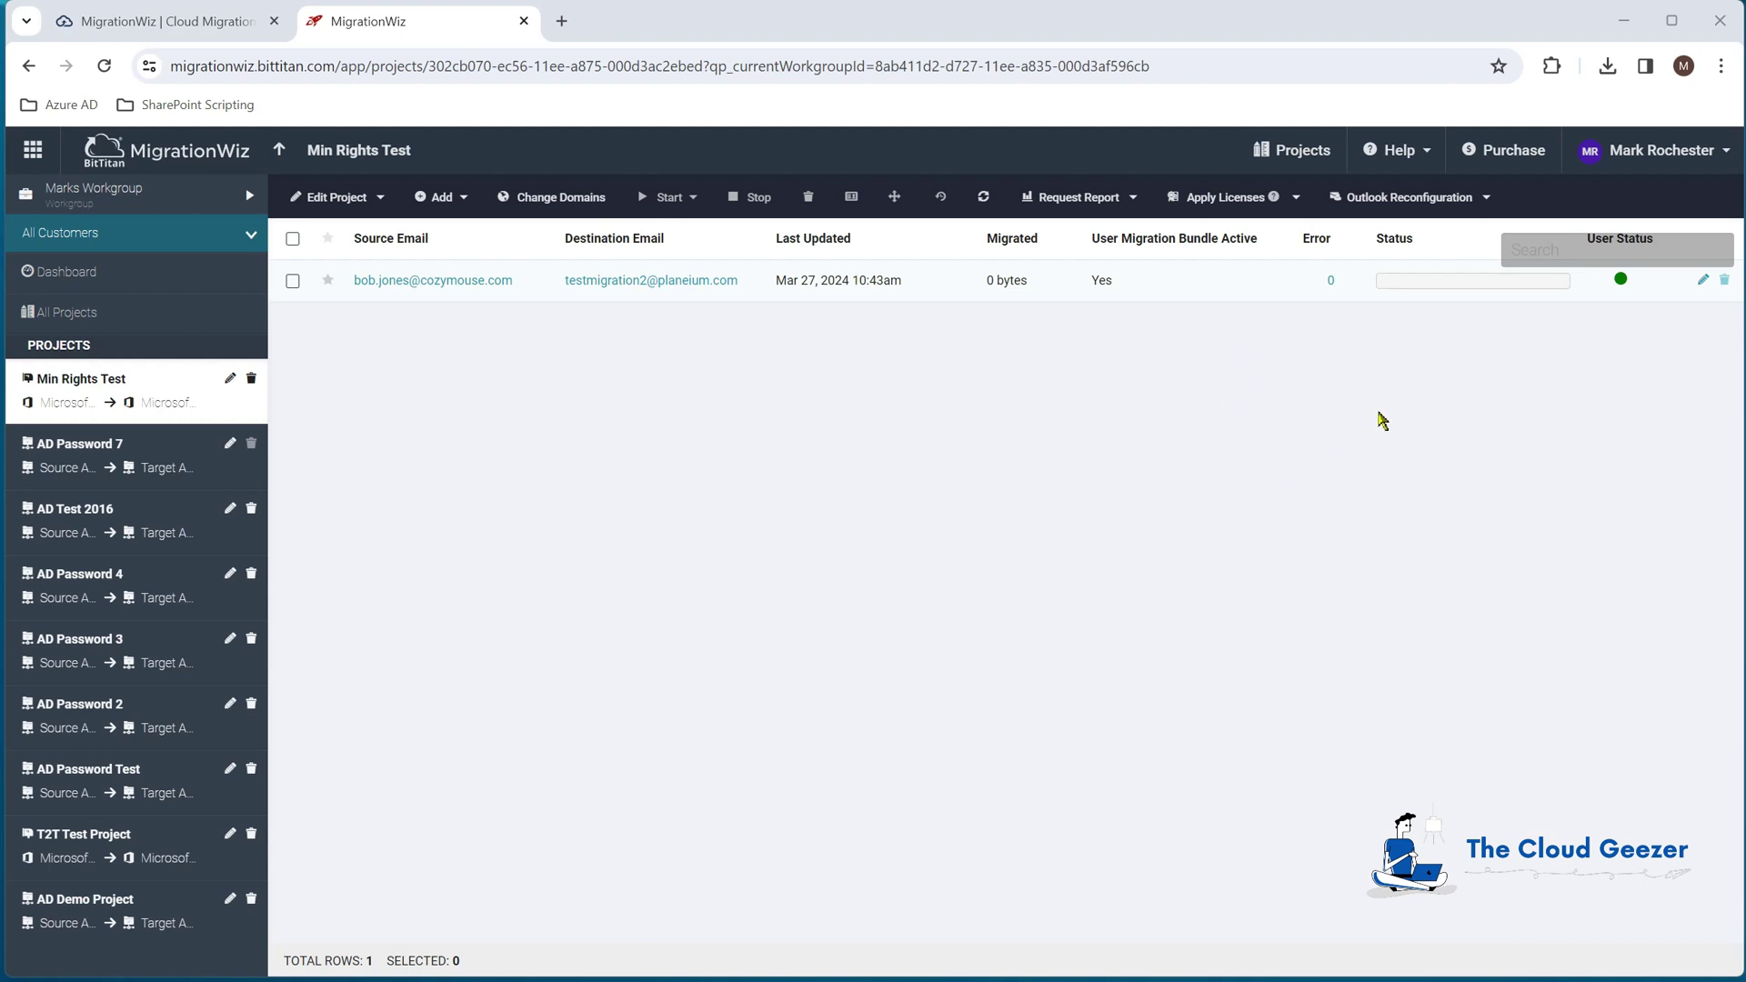
left_click(1400, 151)
Step: Open the Help Center's Exchange Online to Exchange Online mailbox migration guide via Perform a Migration
left_click(1330, 194)
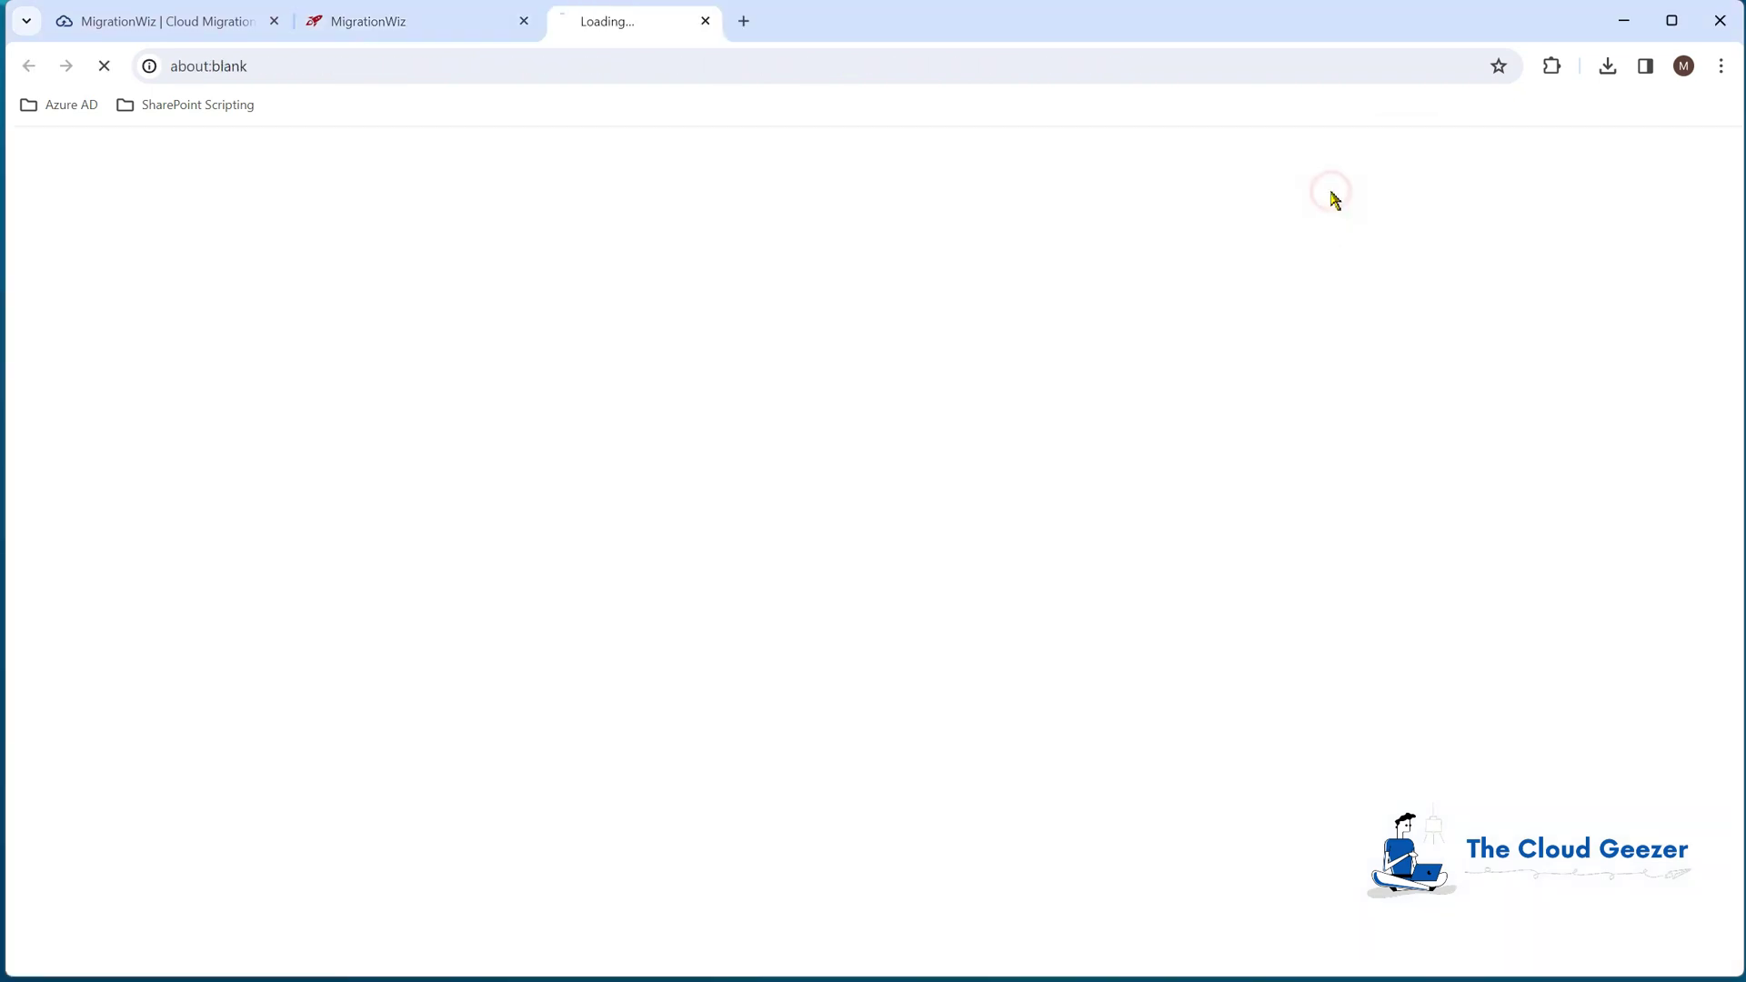
scroll(830, 619, "down", 2)
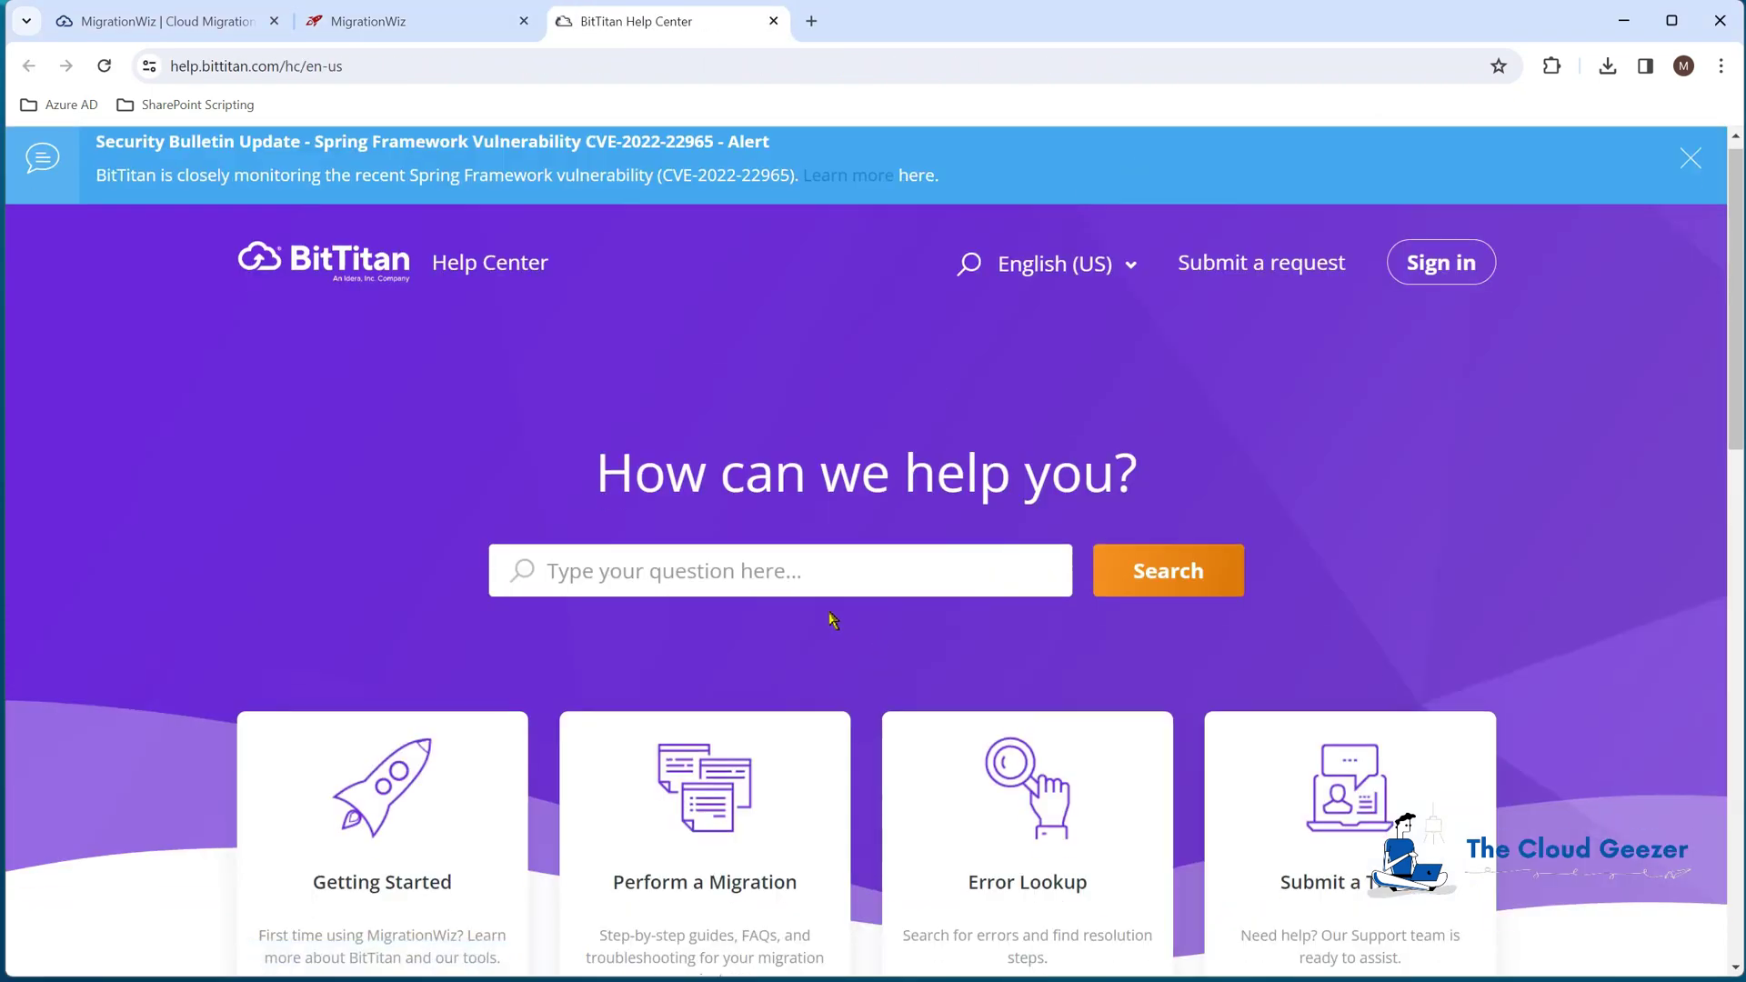
left_click(713, 691)
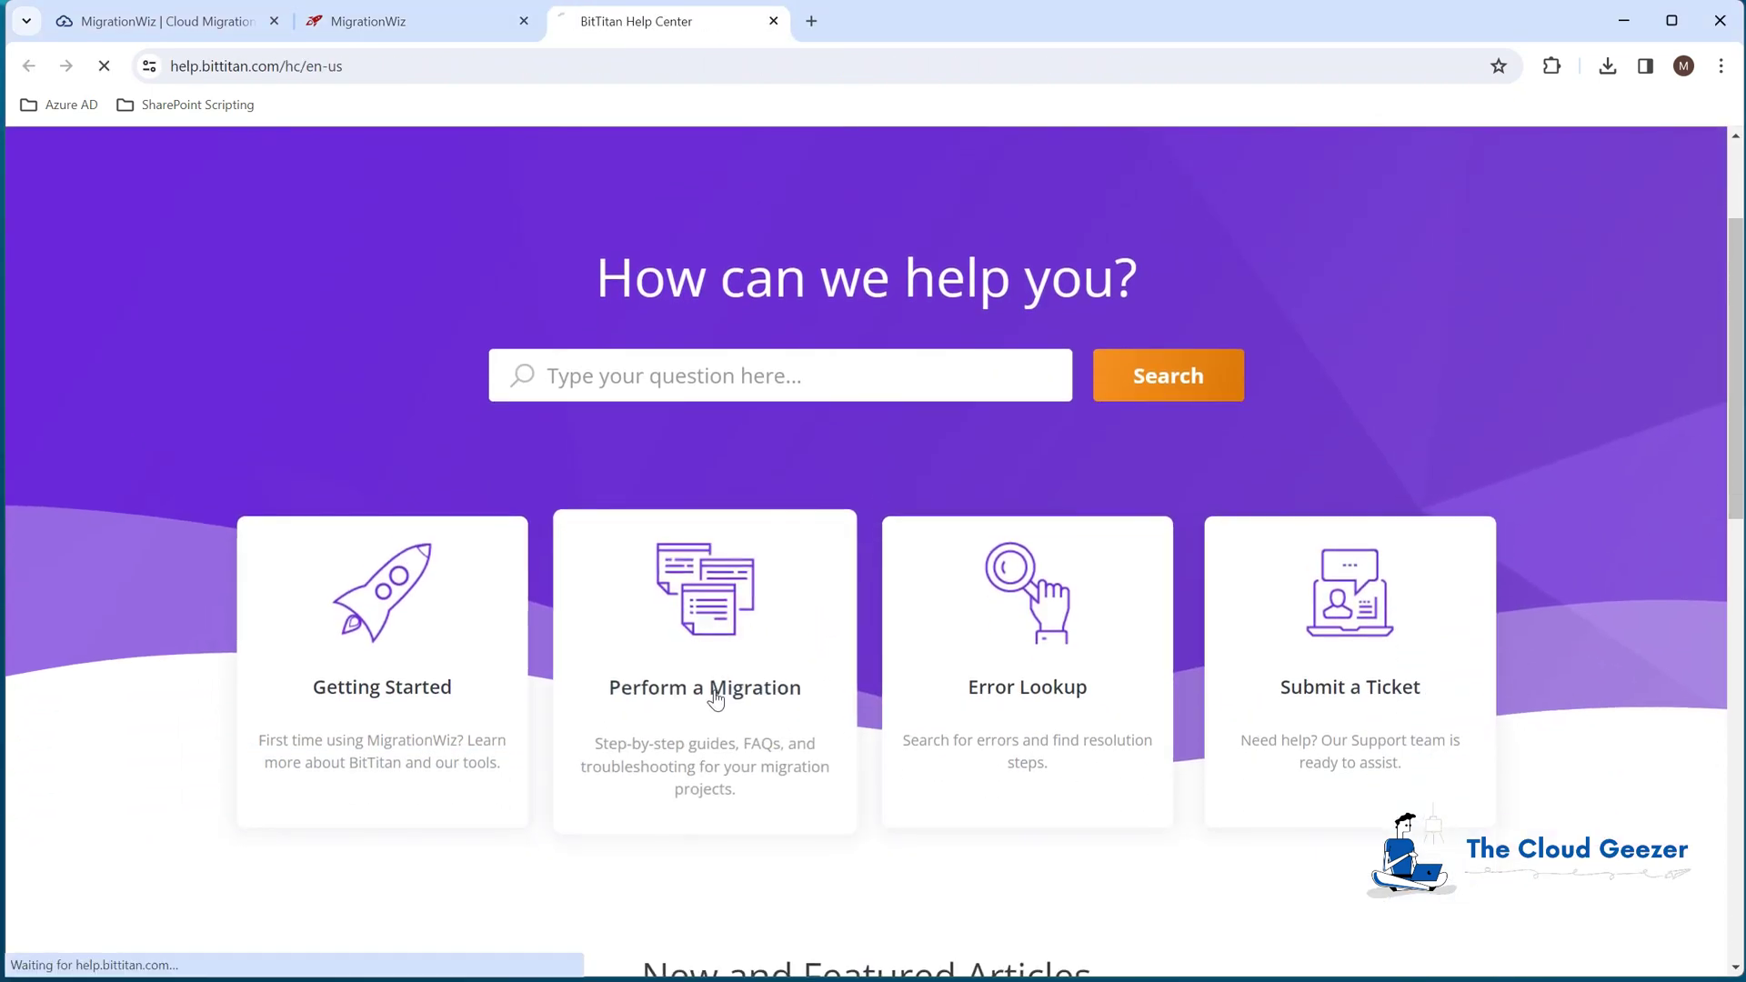
scroll(852, 668, "down", 1)
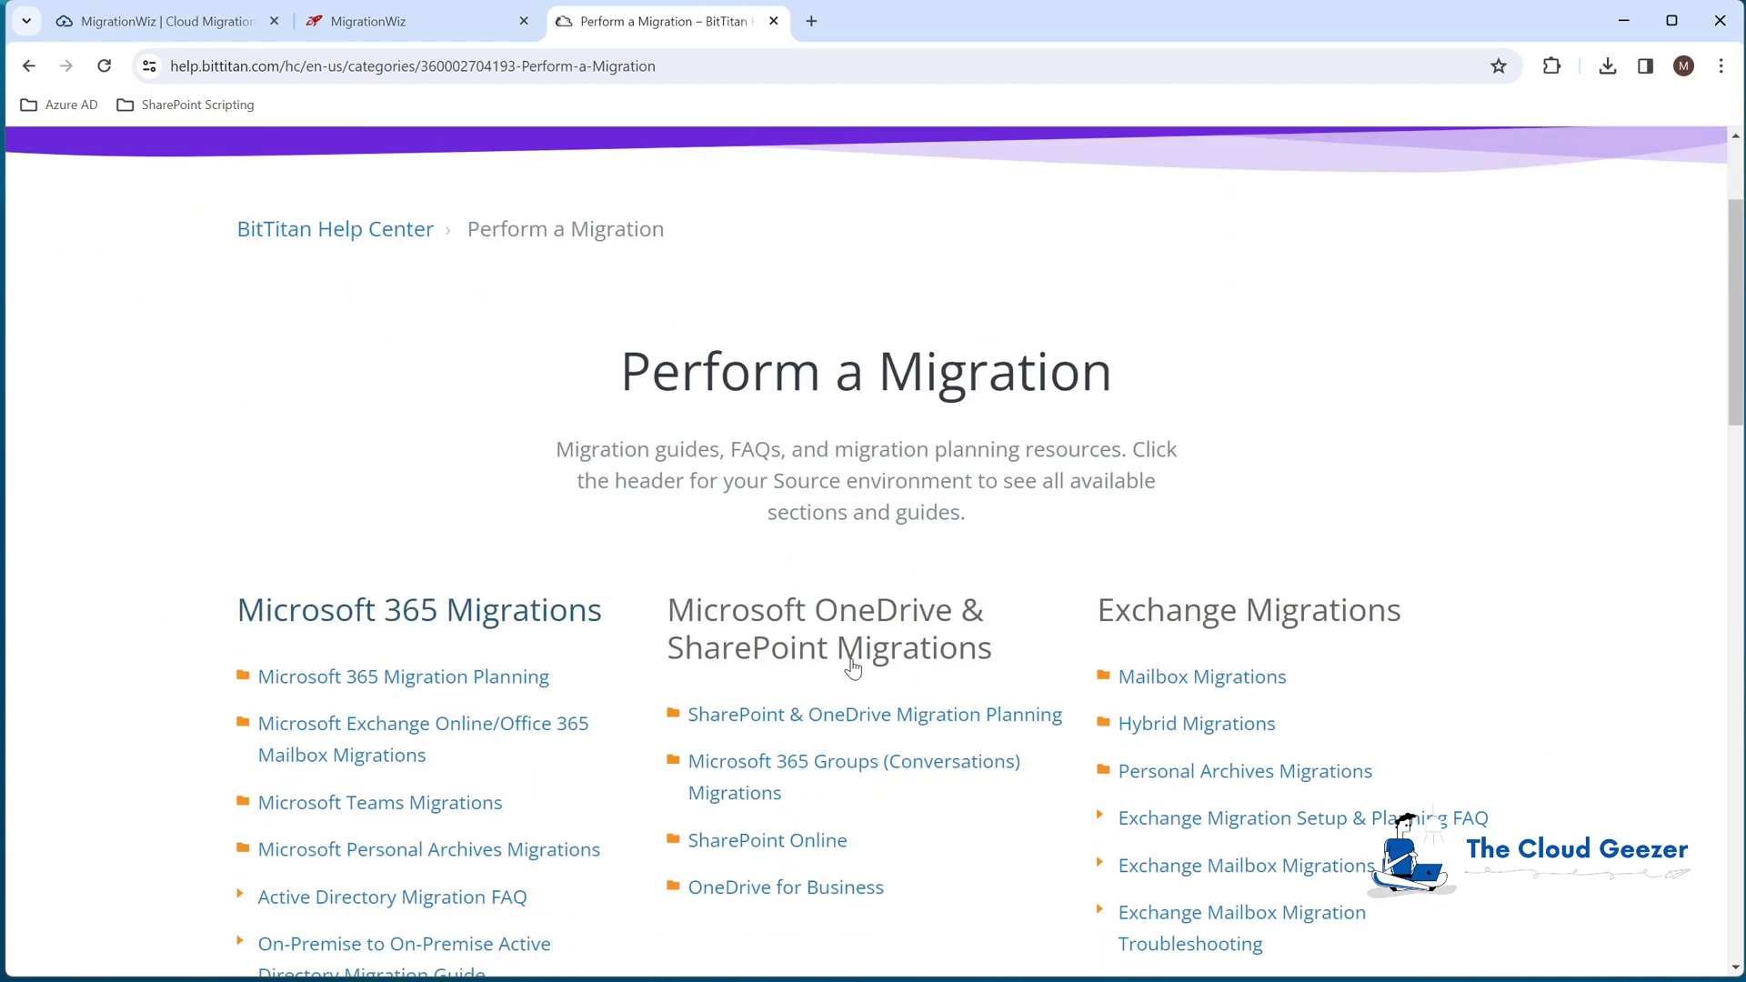
left_click(384, 733)
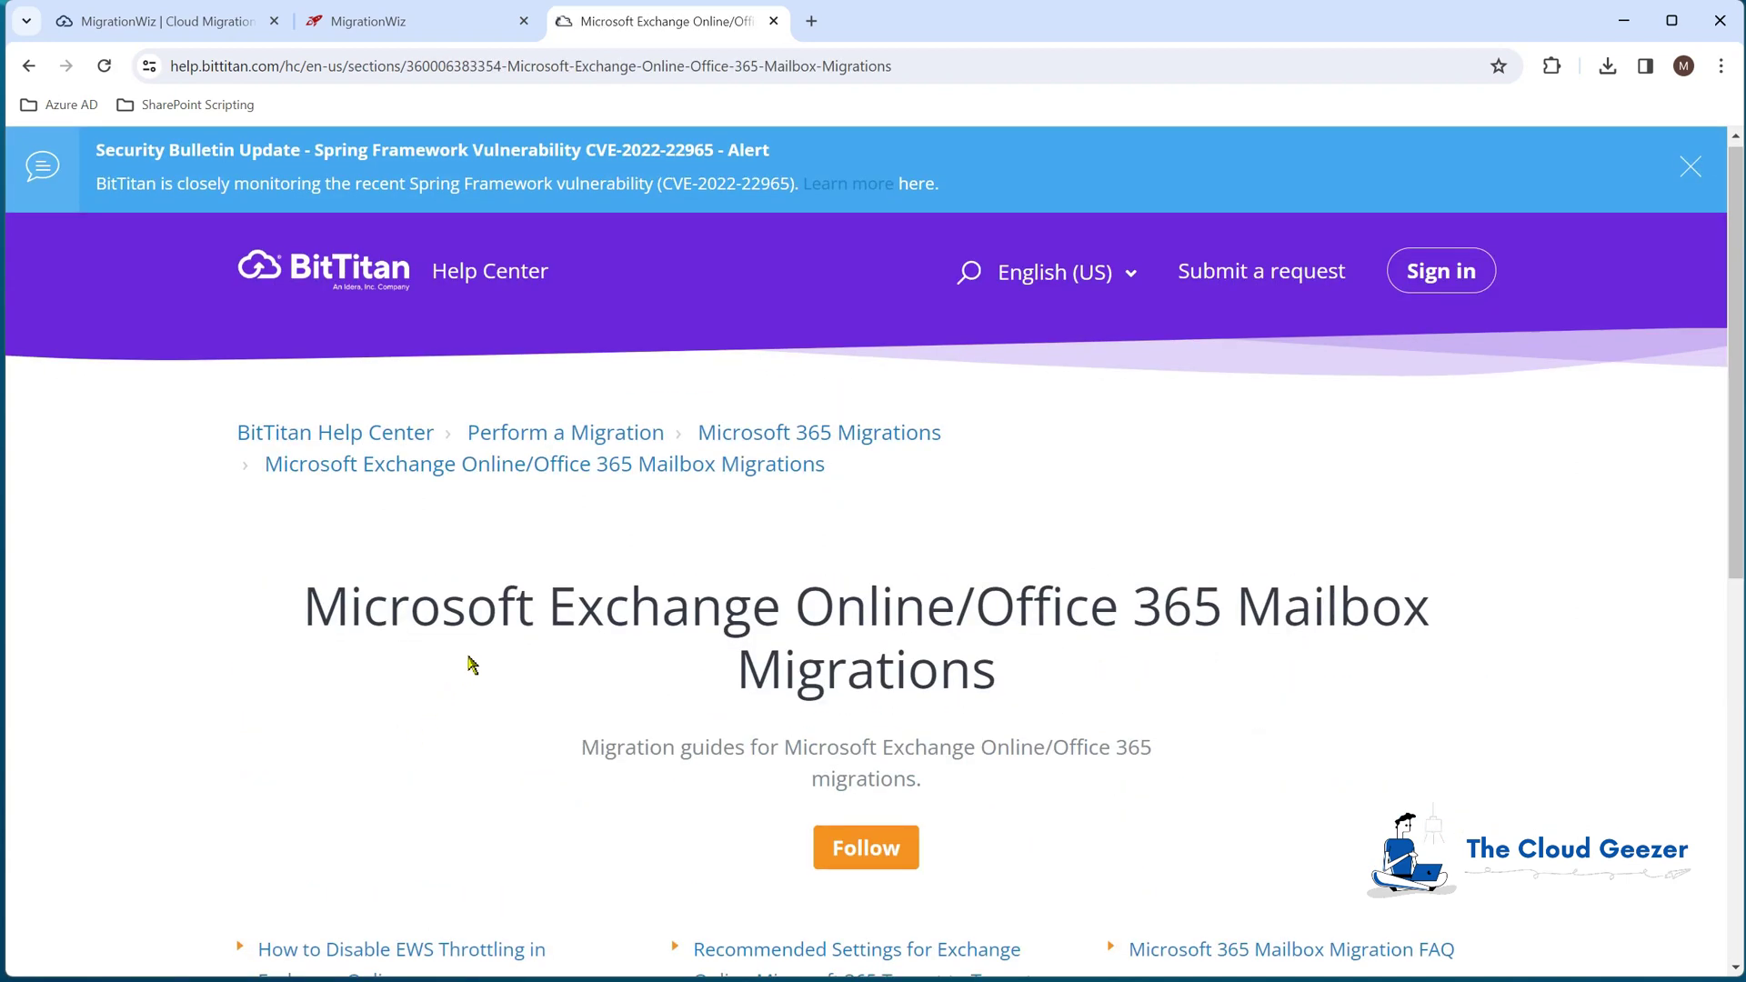
scroll(471, 666, "down", 3)
scroll(474, 669, "down", 1)
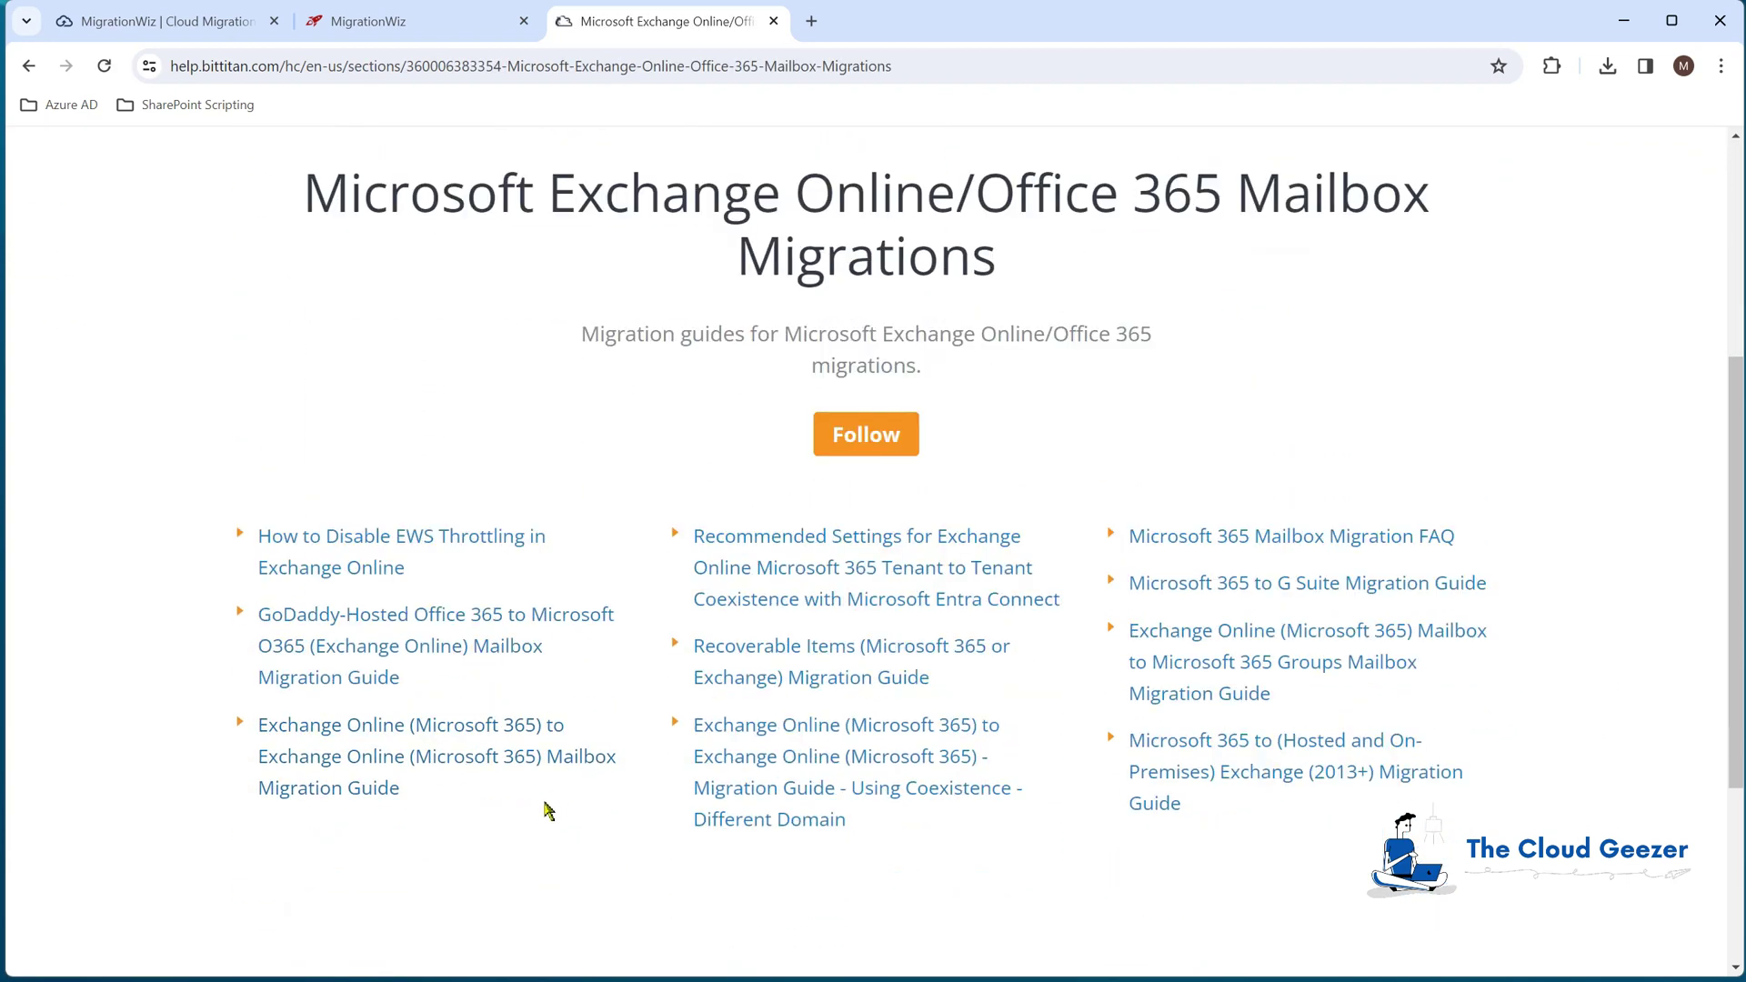
left_click(368, 732)
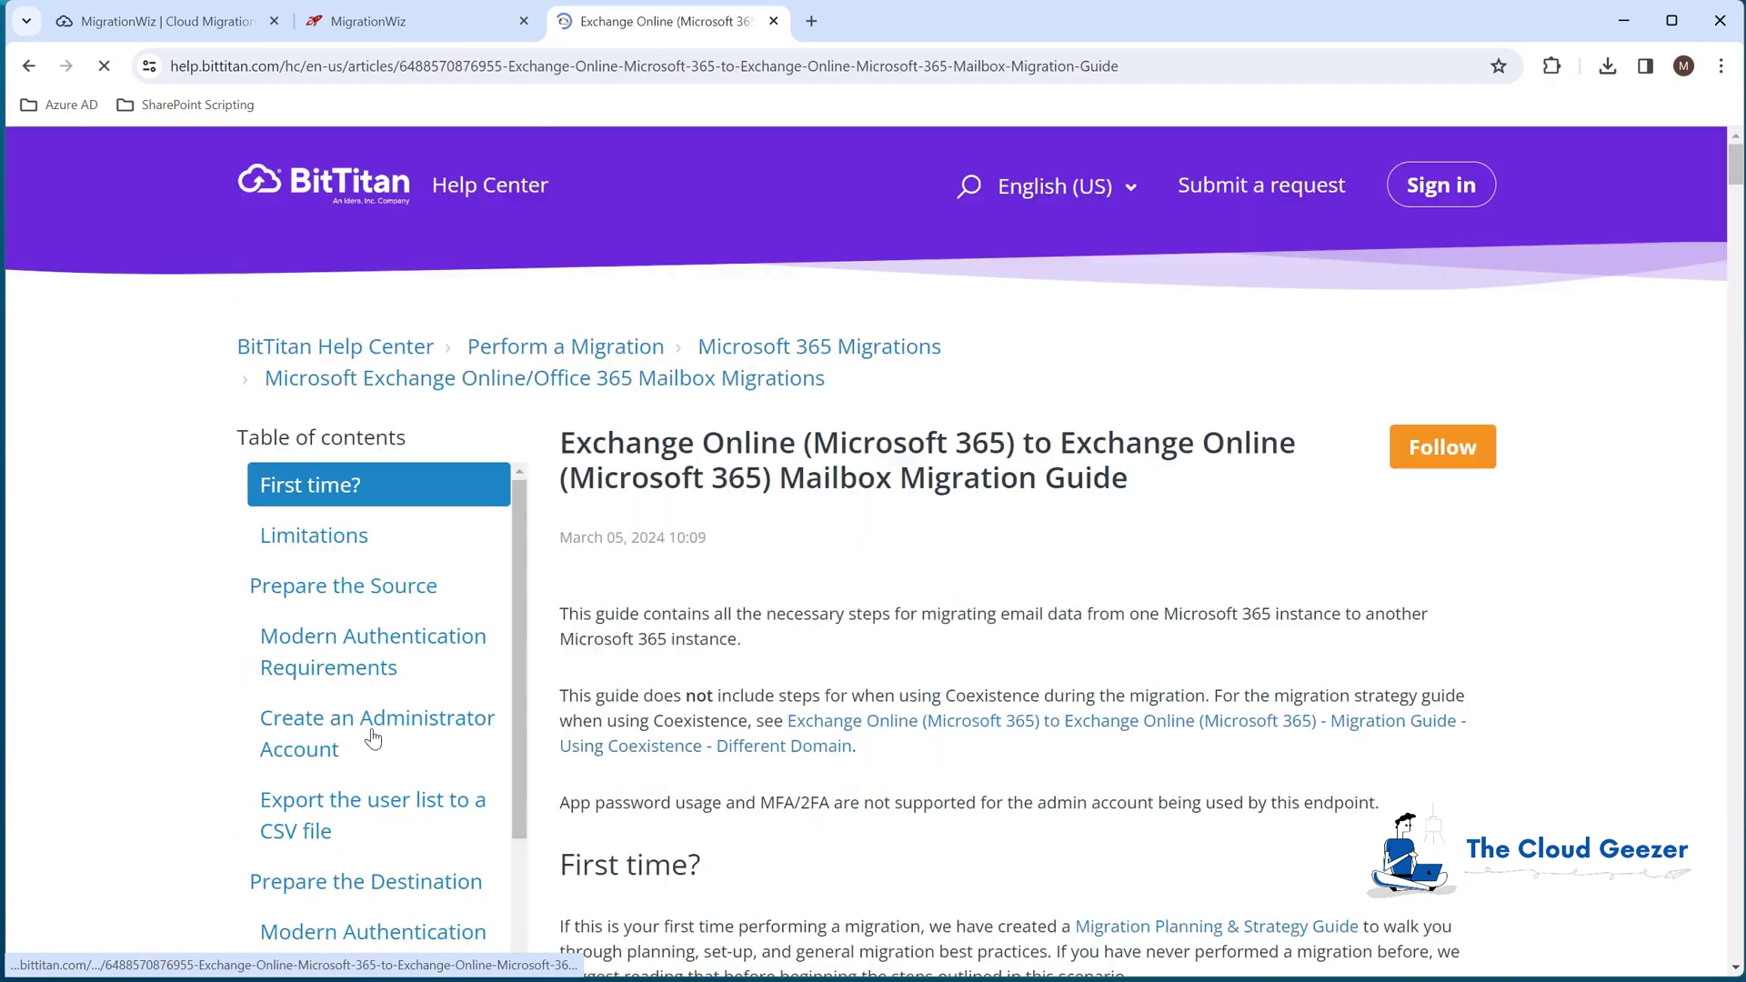
Step: Read through the guide's Prepare the Source section, including the admin account paragraph
scroll(920, 616, "down", 3)
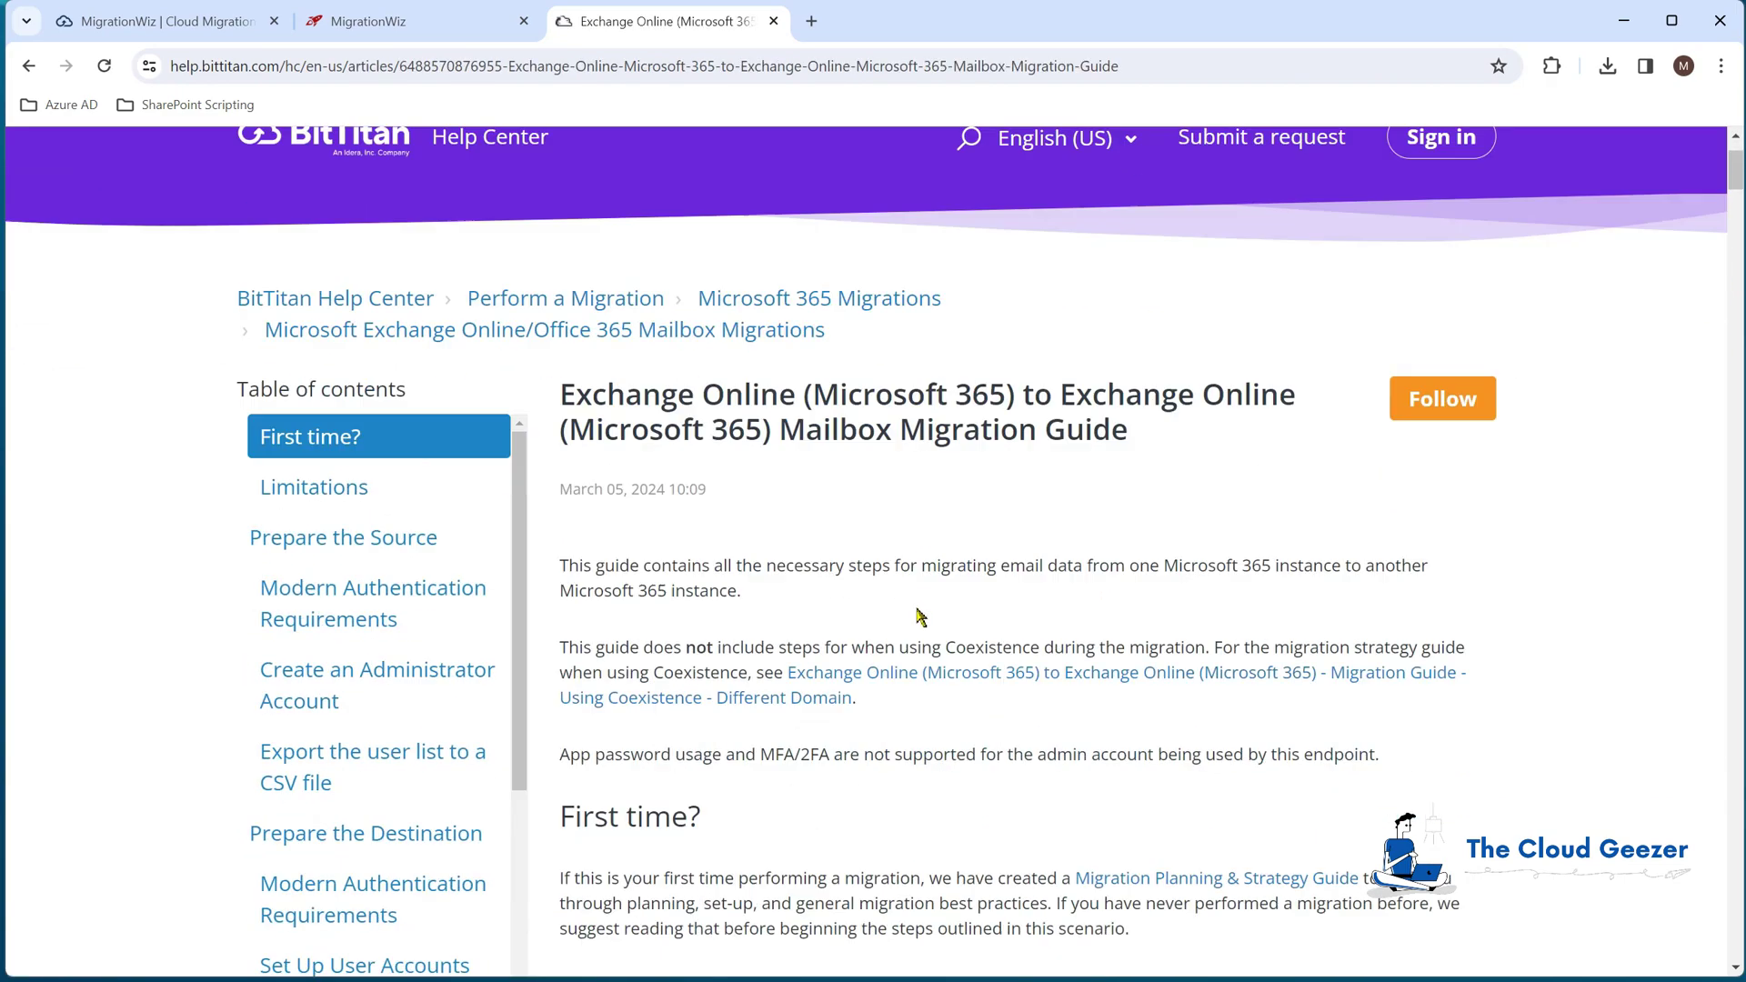
scroll(921, 616, "down", 9)
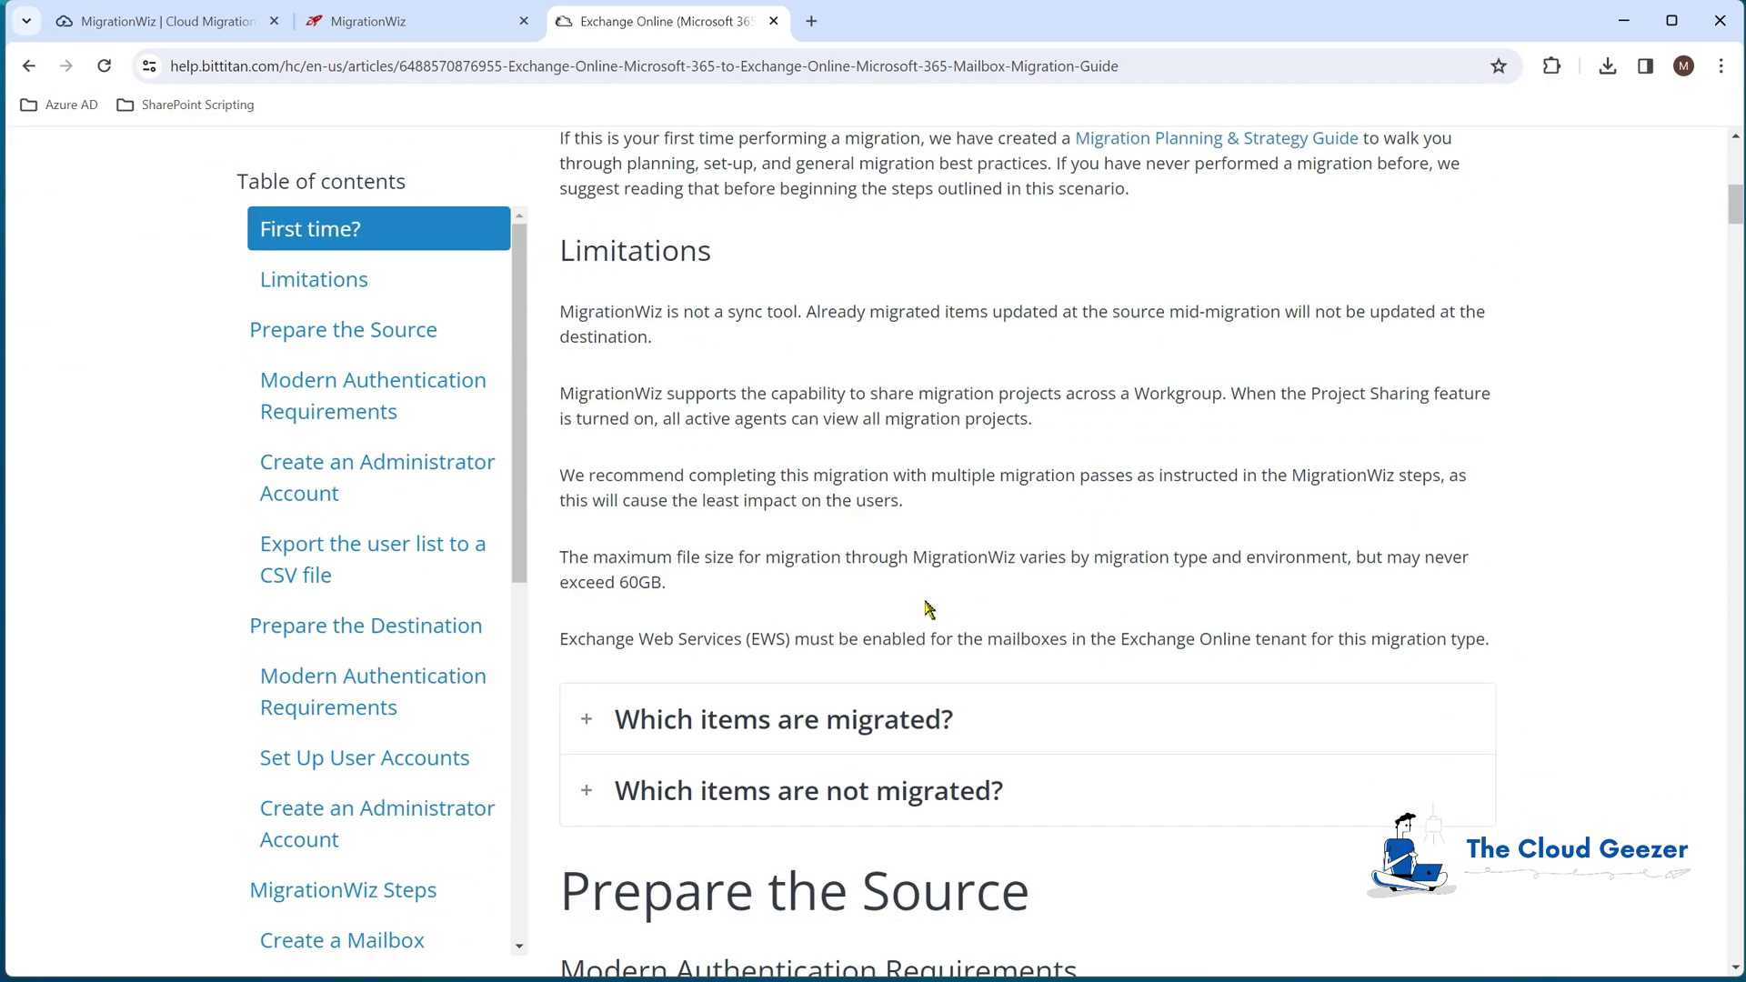
scroll(926, 608, "down", 7)
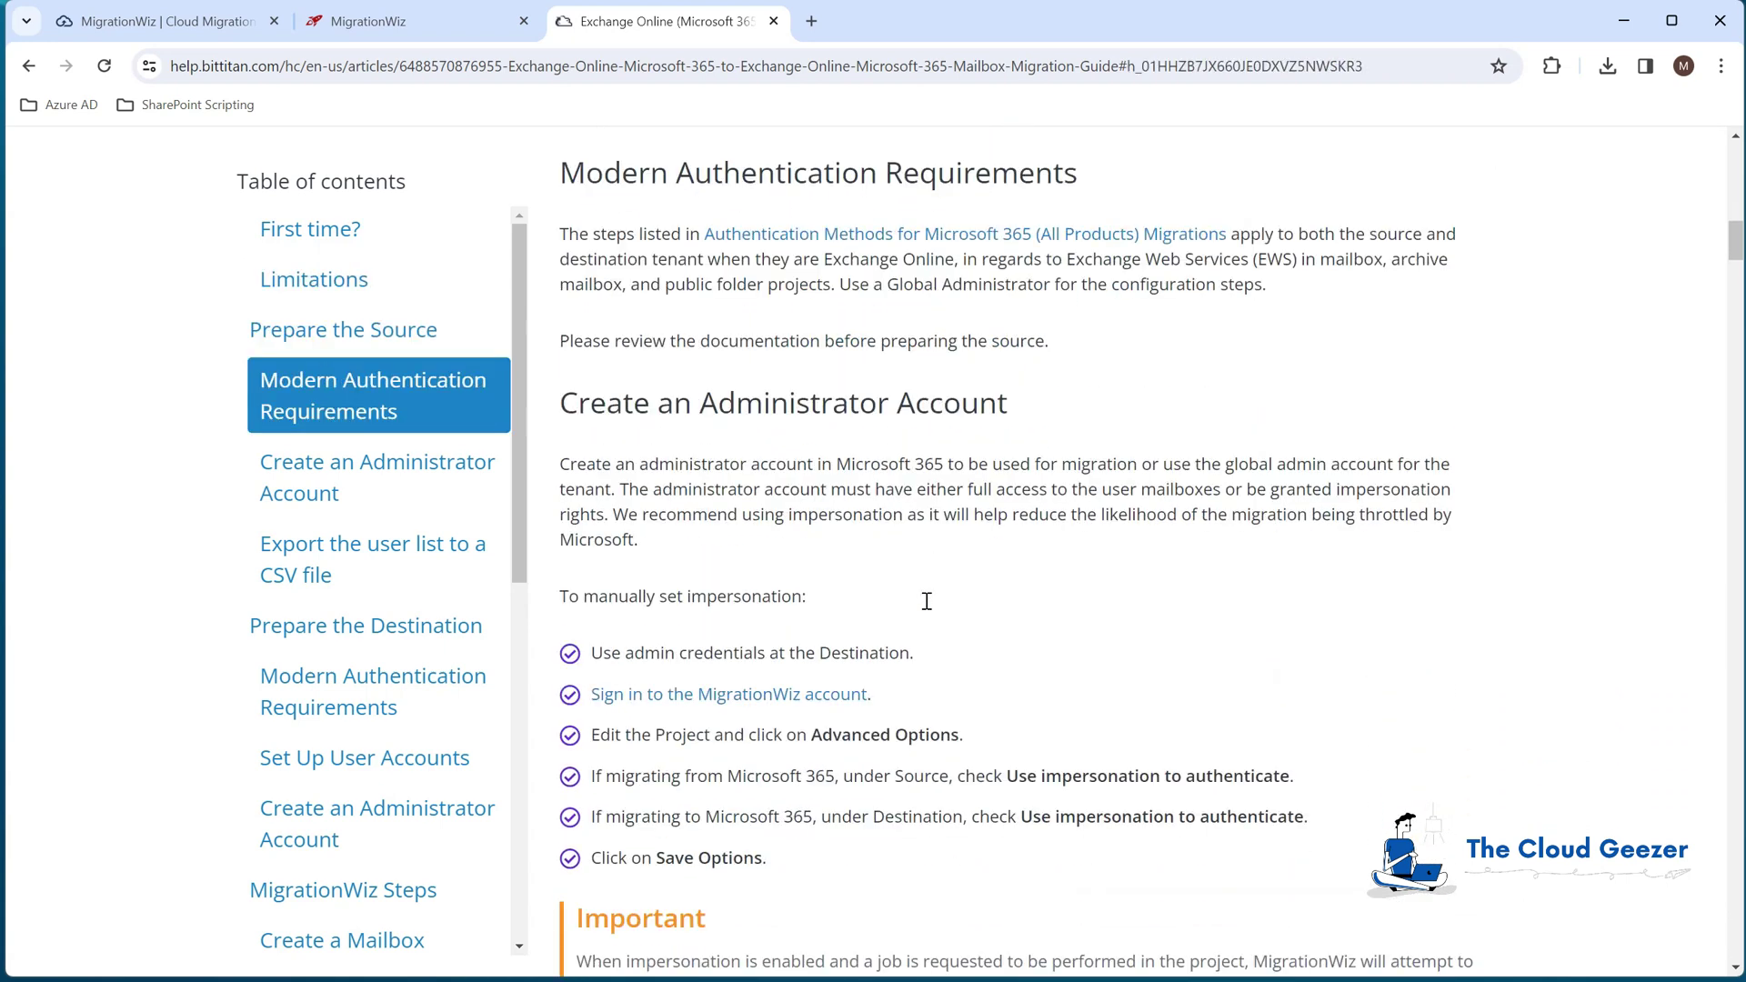
scroll(775, 291, "up", 2)
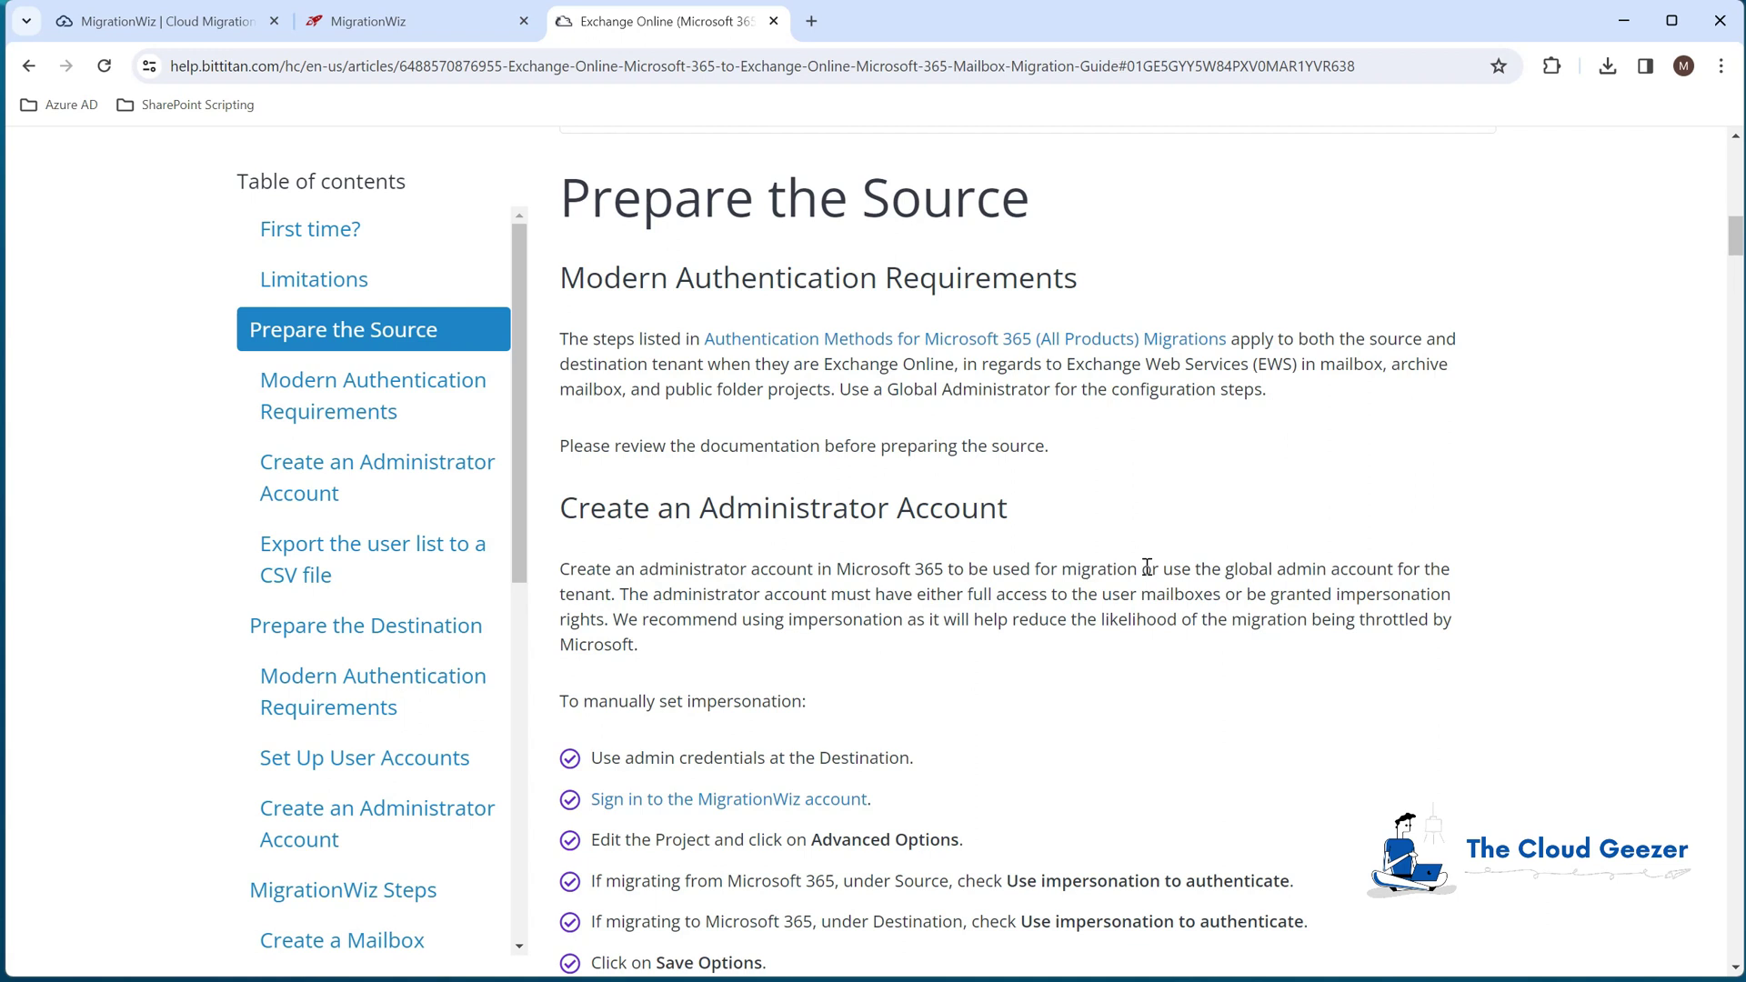
left_click_drag(1142, 568, 1155, 566)
scroll(985, 621, "down", 1)
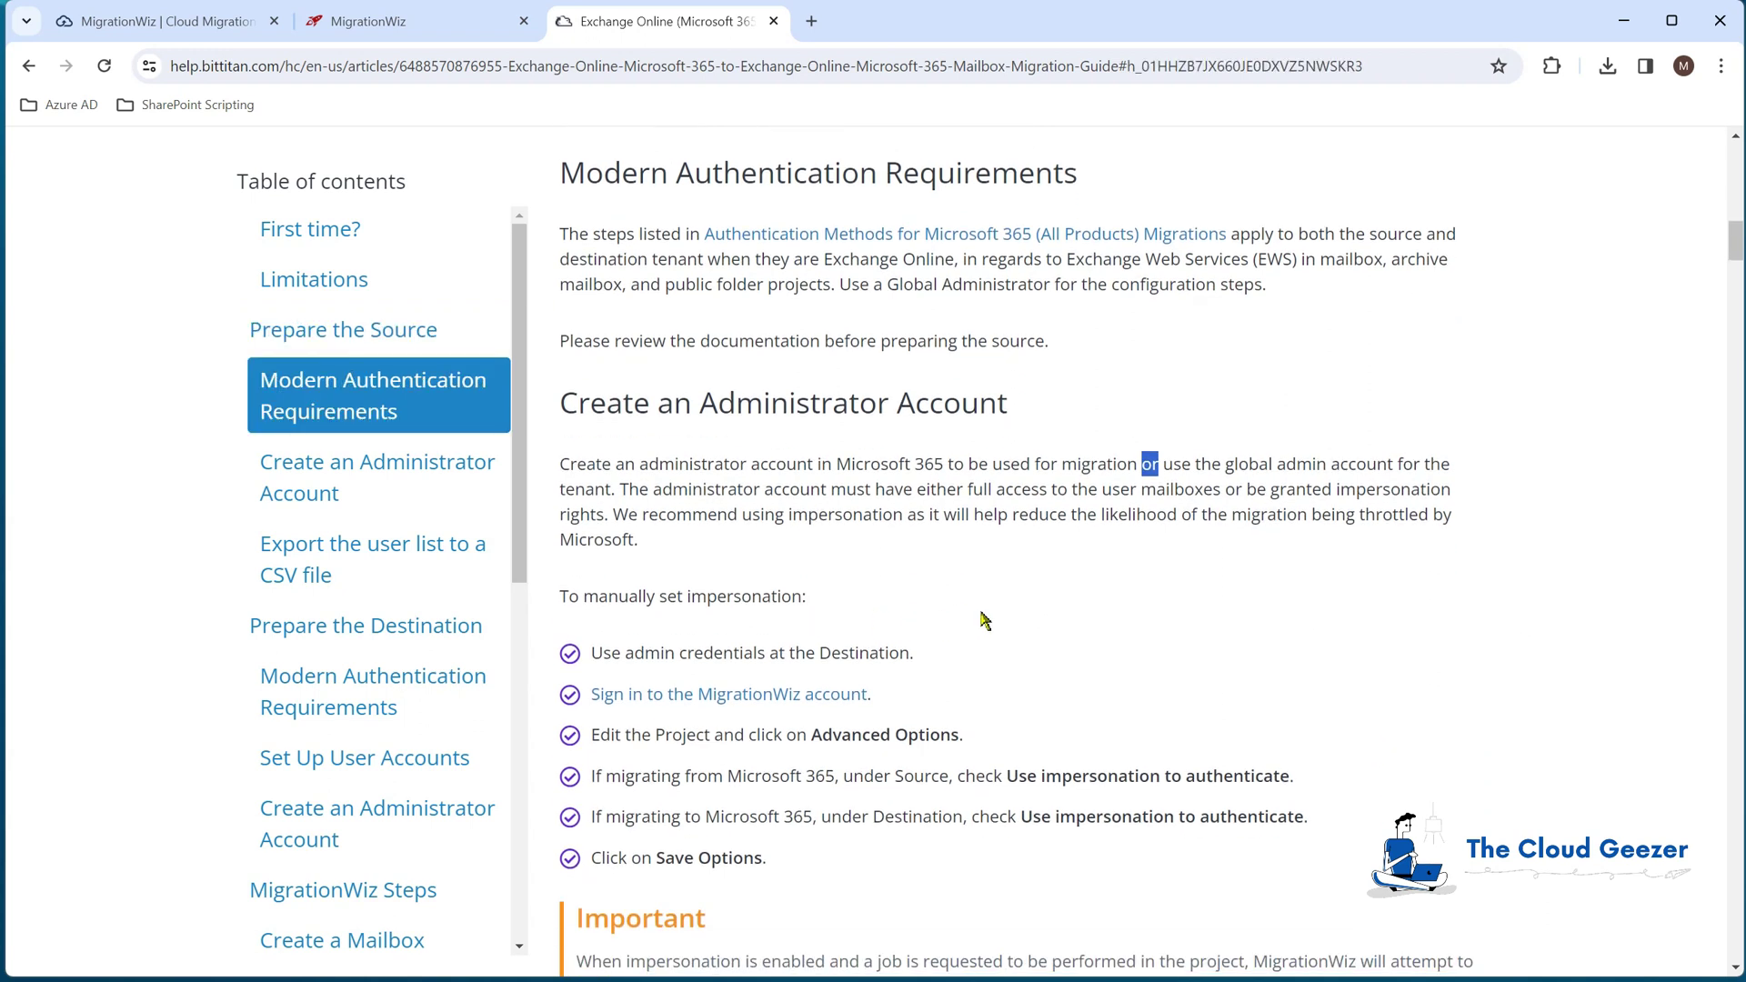
left_click(1172, 486)
scroll(823, 637, "down", 1)
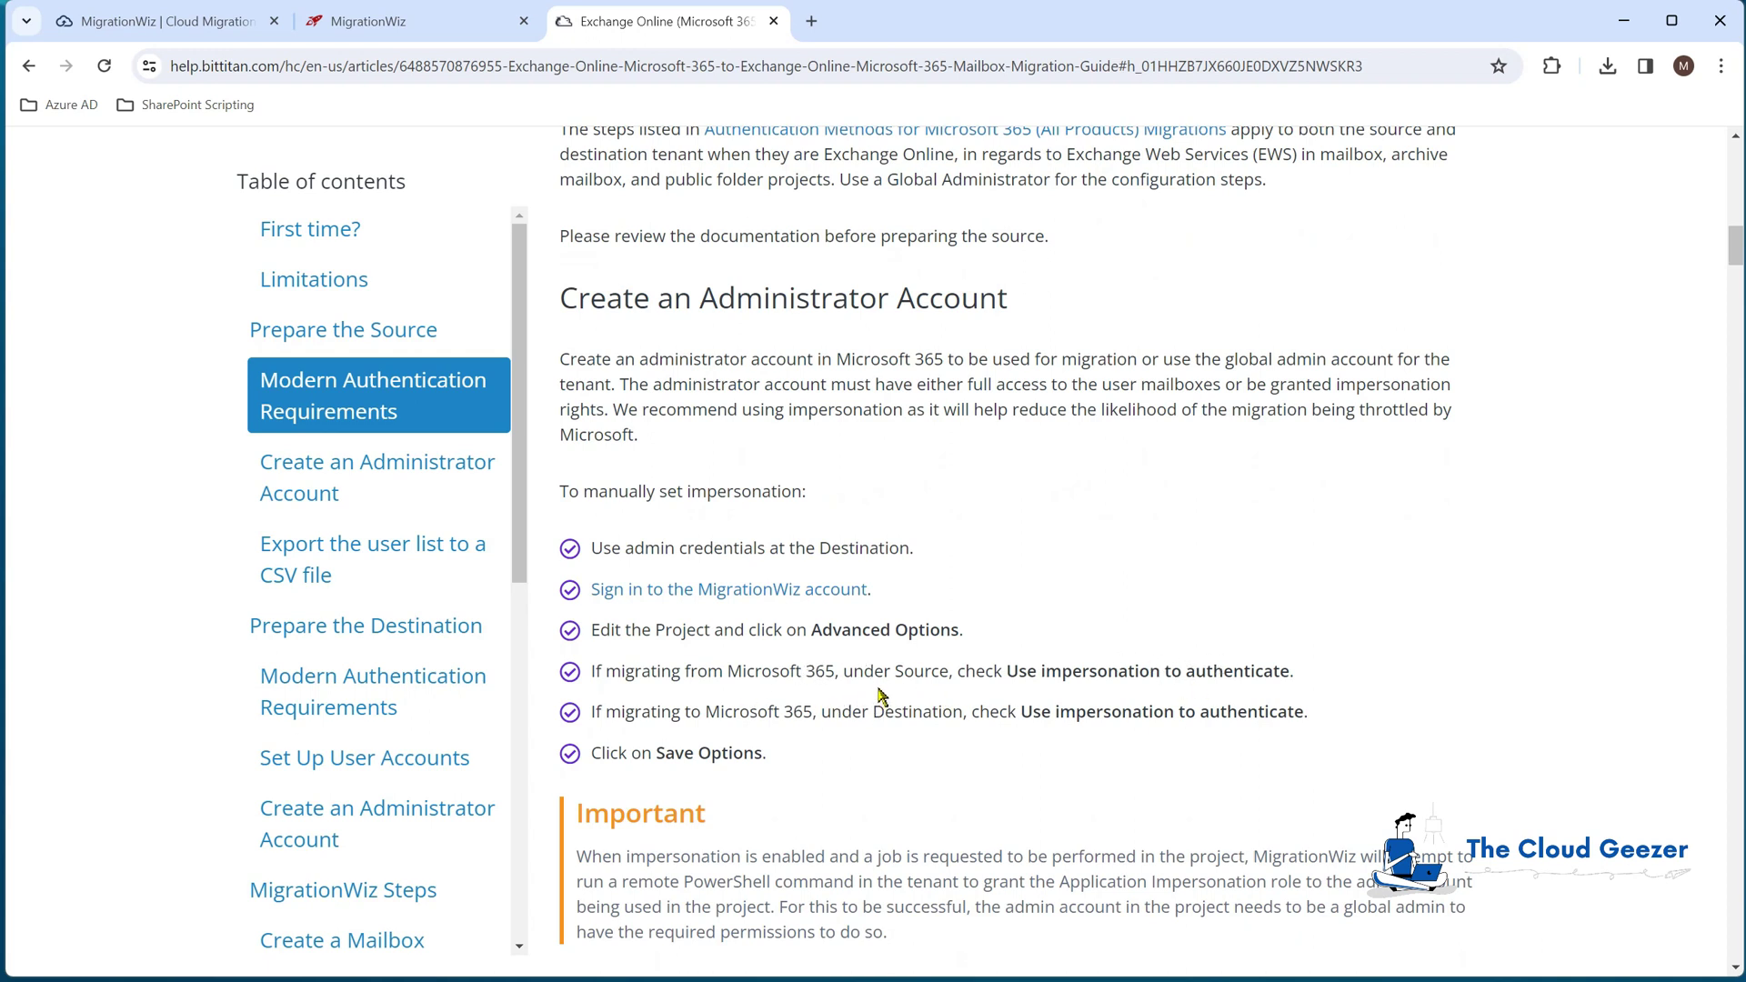
scroll(941, 759, "down", 2)
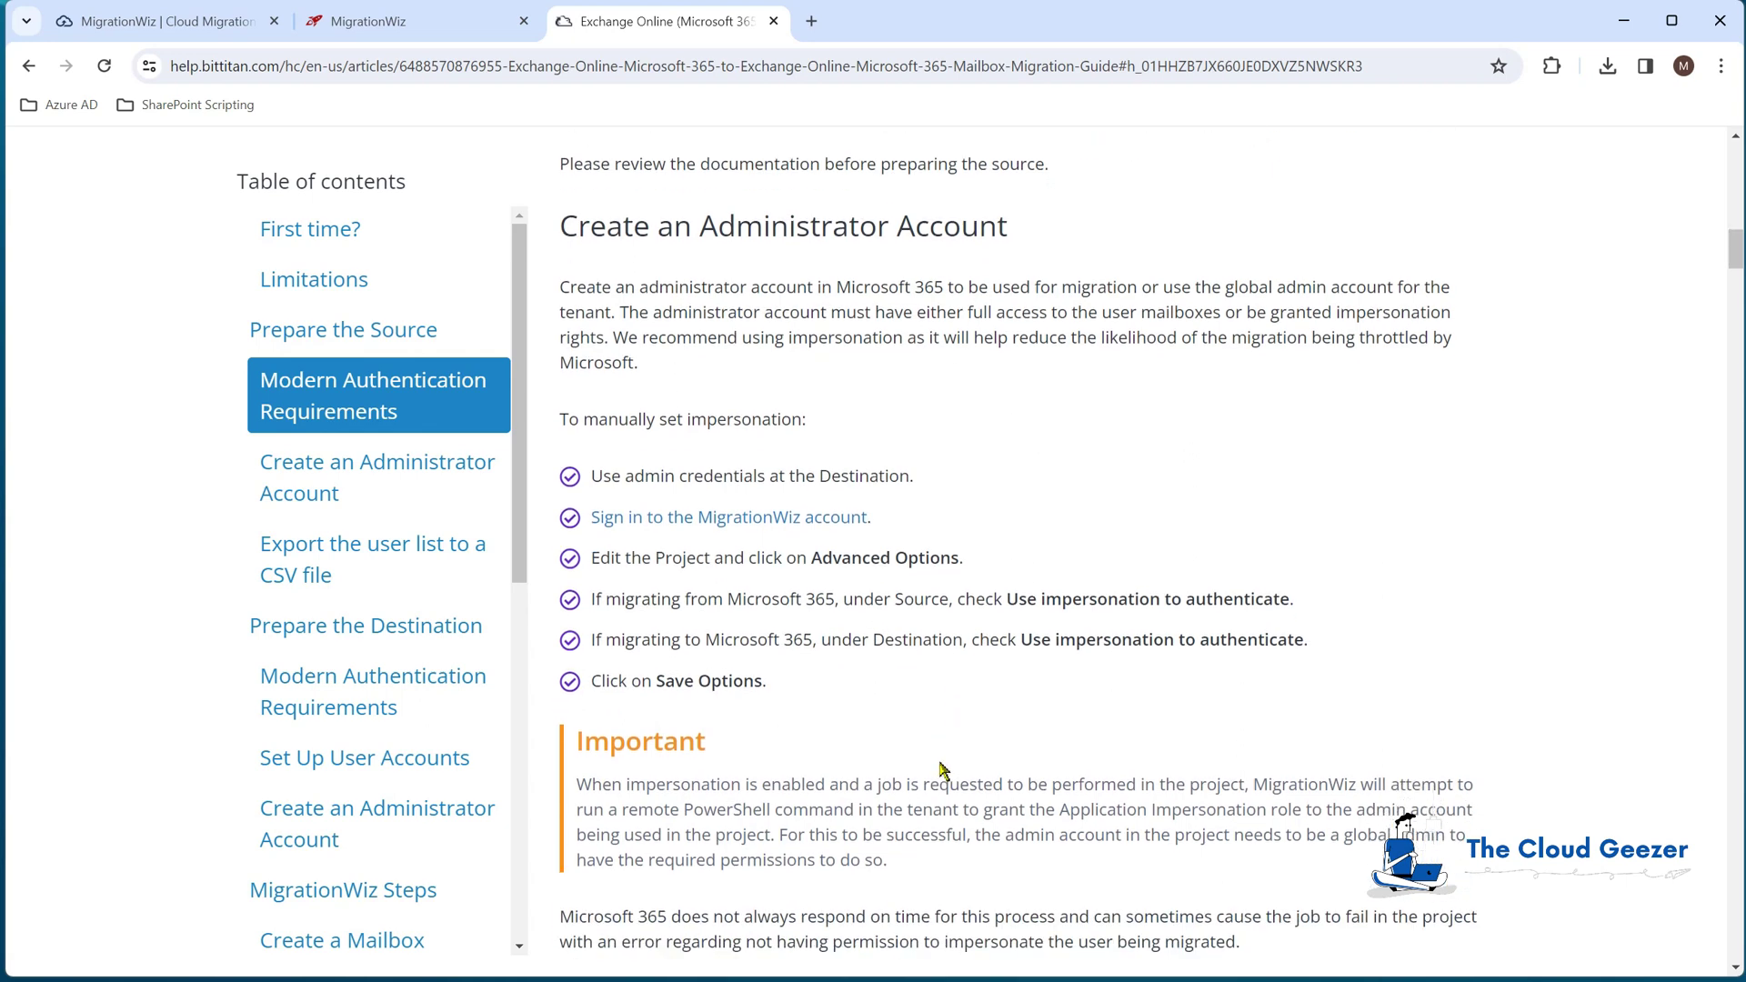
scroll(943, 762, "down", 4)
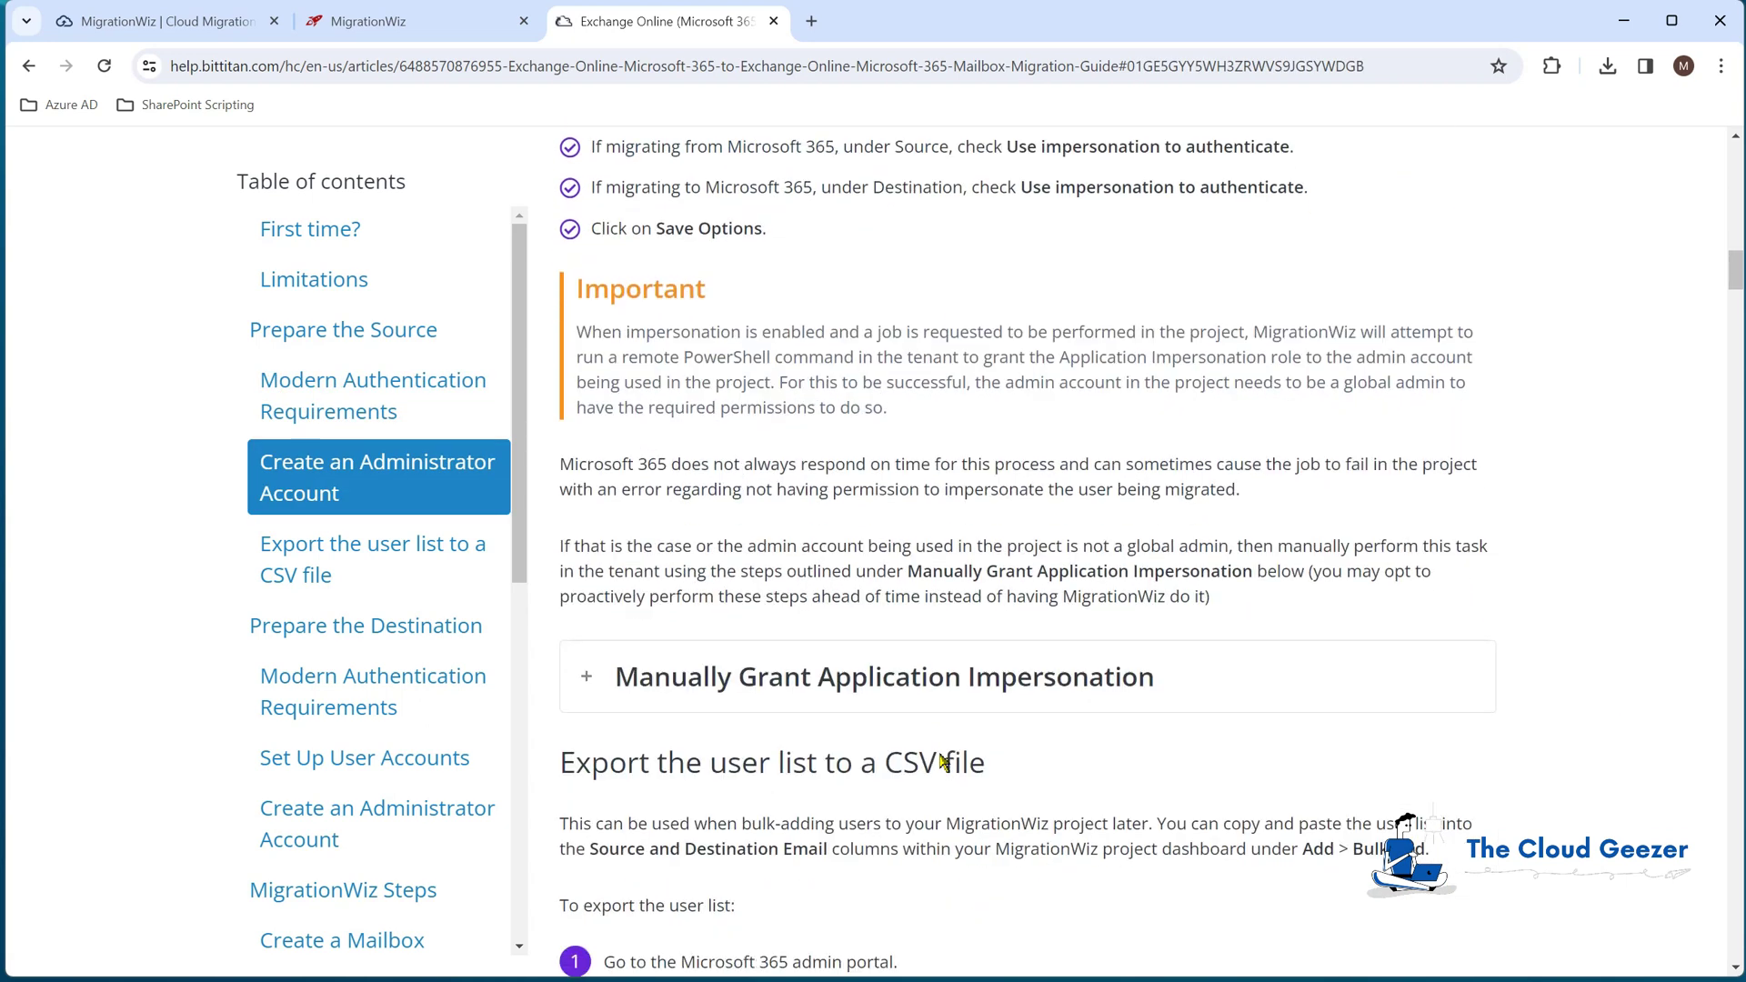
Step: Expand and review the Manually Grant Application Impersonation steps
left_click(592, 573)
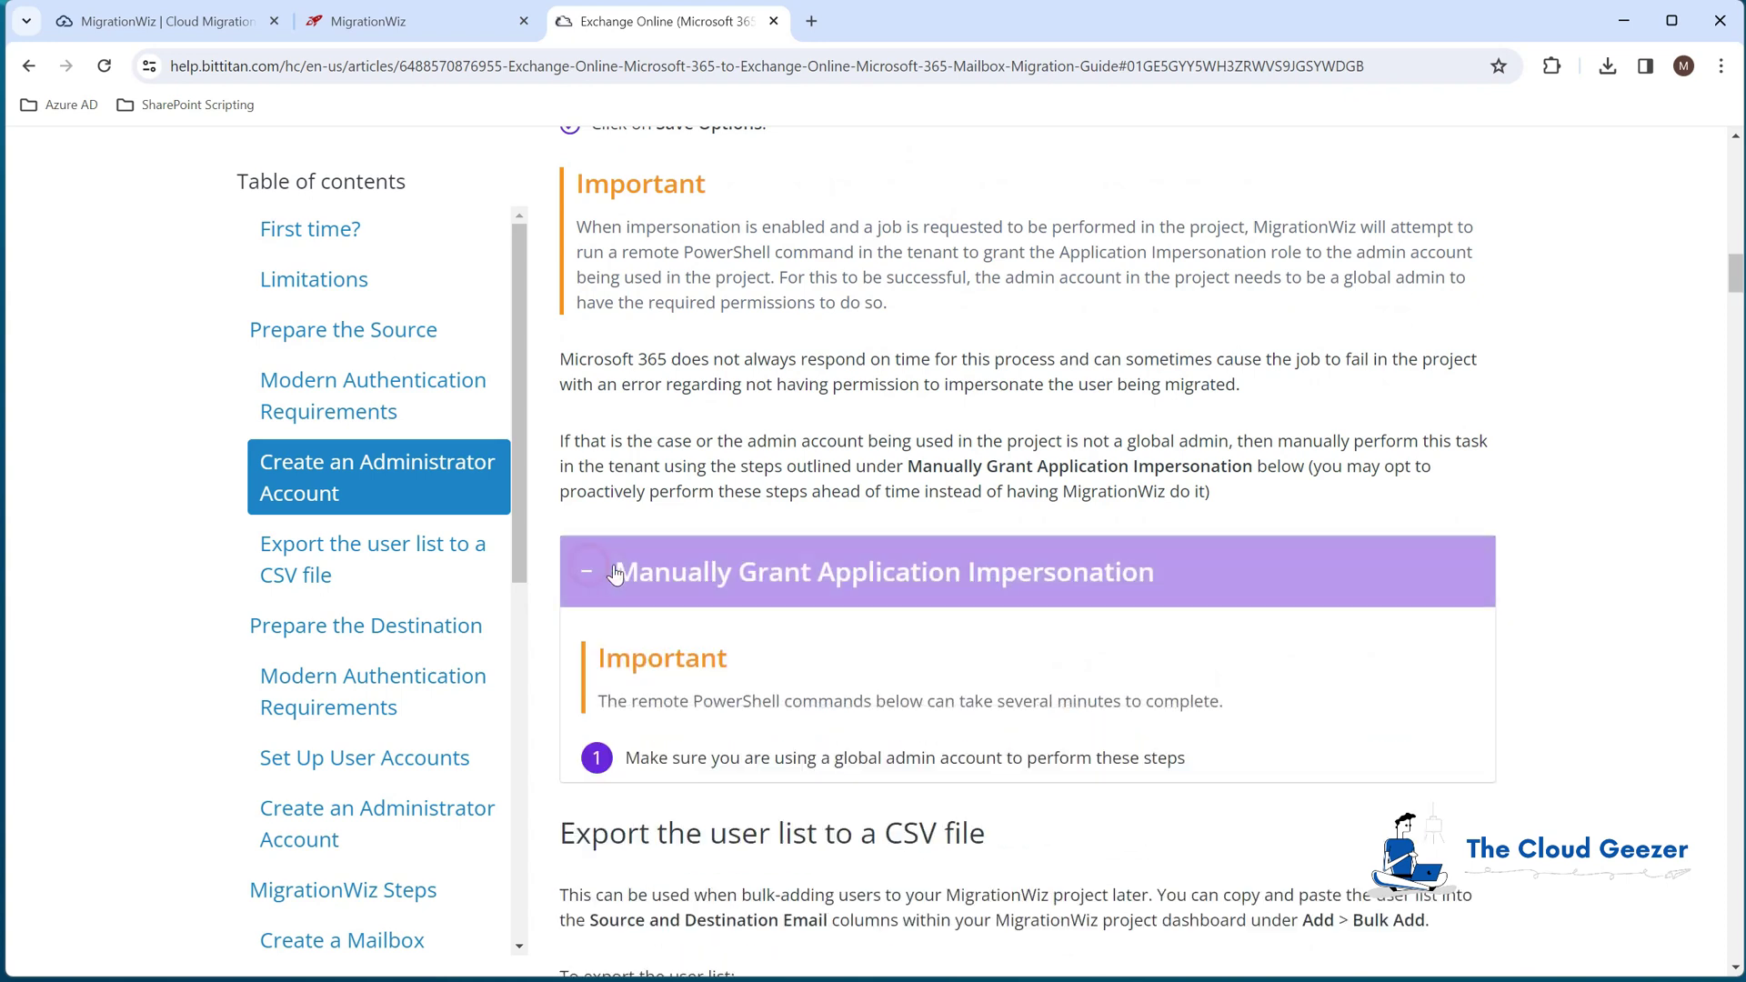
scroll(796, 603, "down", 2)
scroll(795, 603, "down", 6)
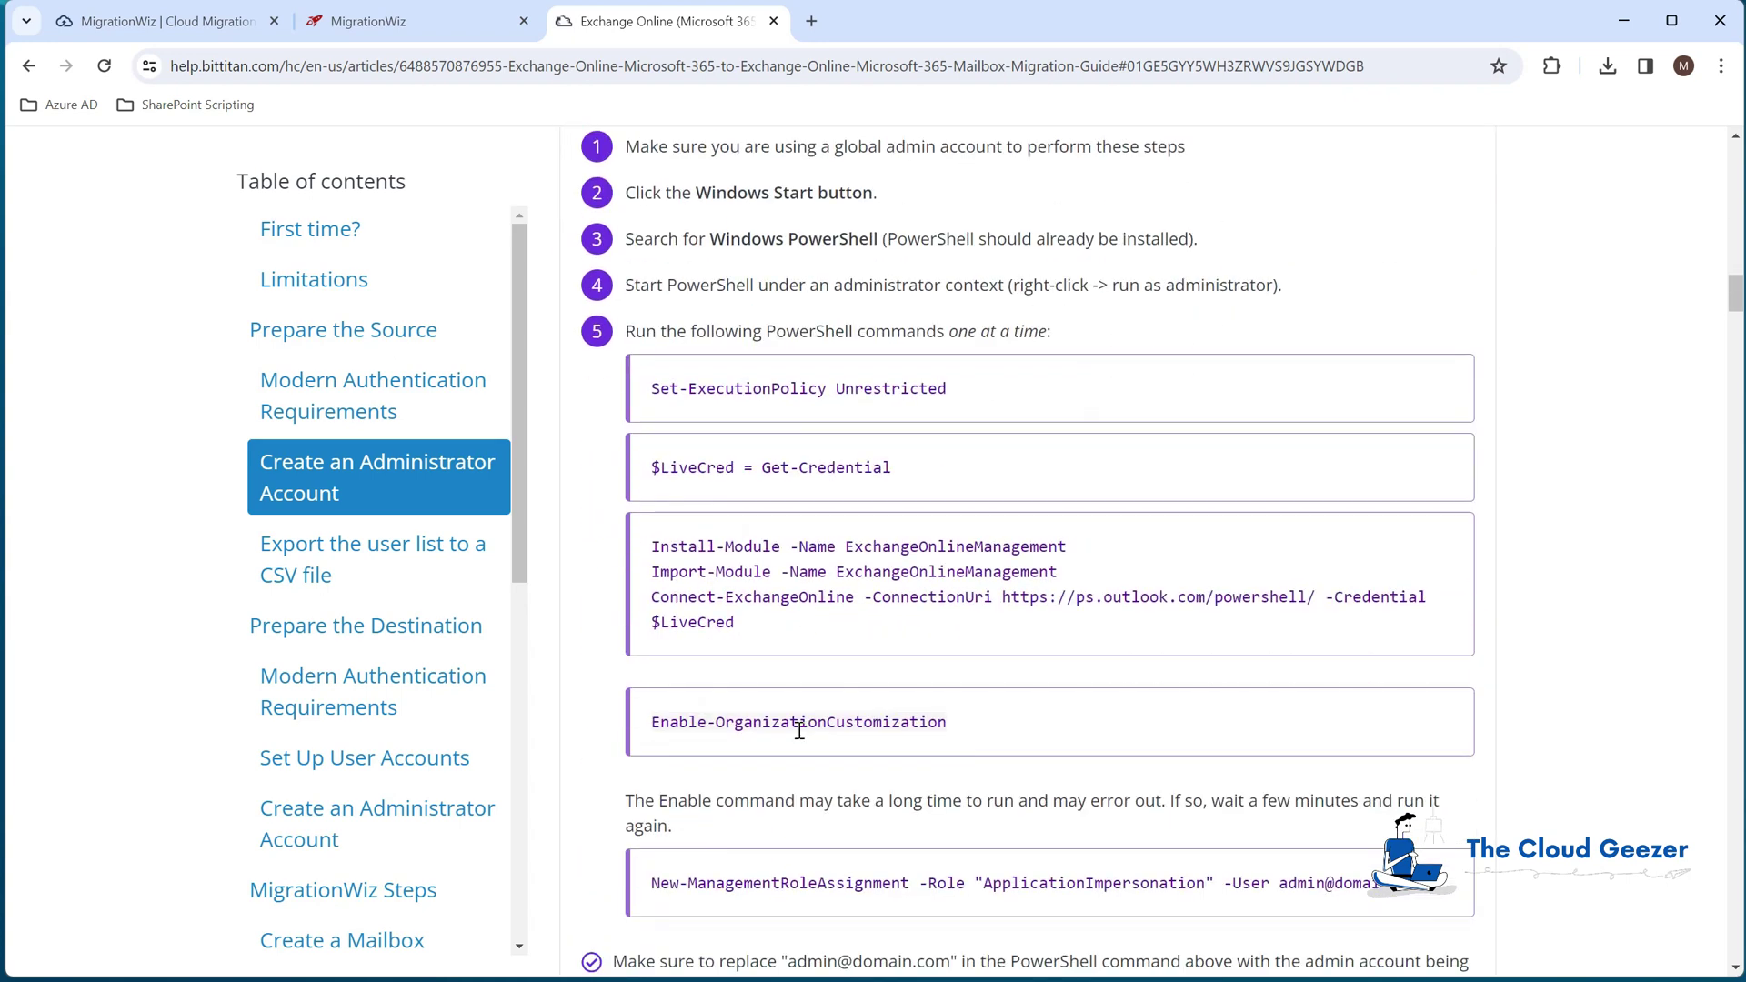
scroll(1023, 746, "down", 2)
scroll(1016, 762, "up", 8)
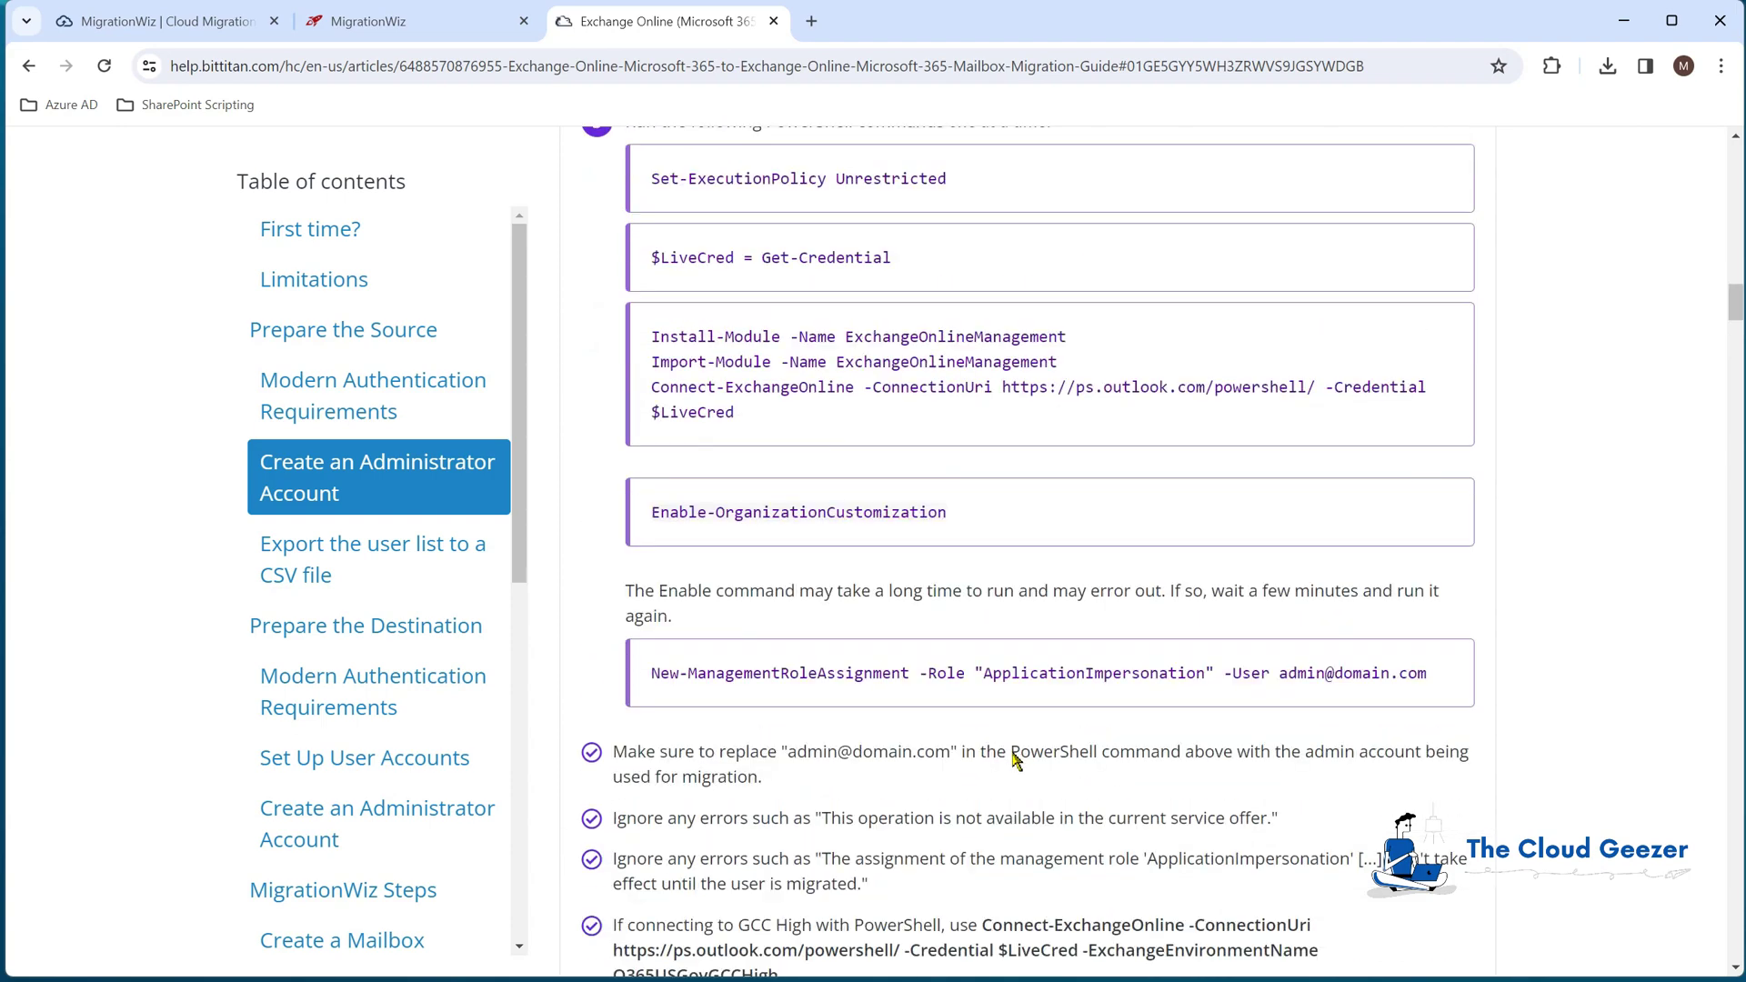
scroll(1014, 751, "up", 2)
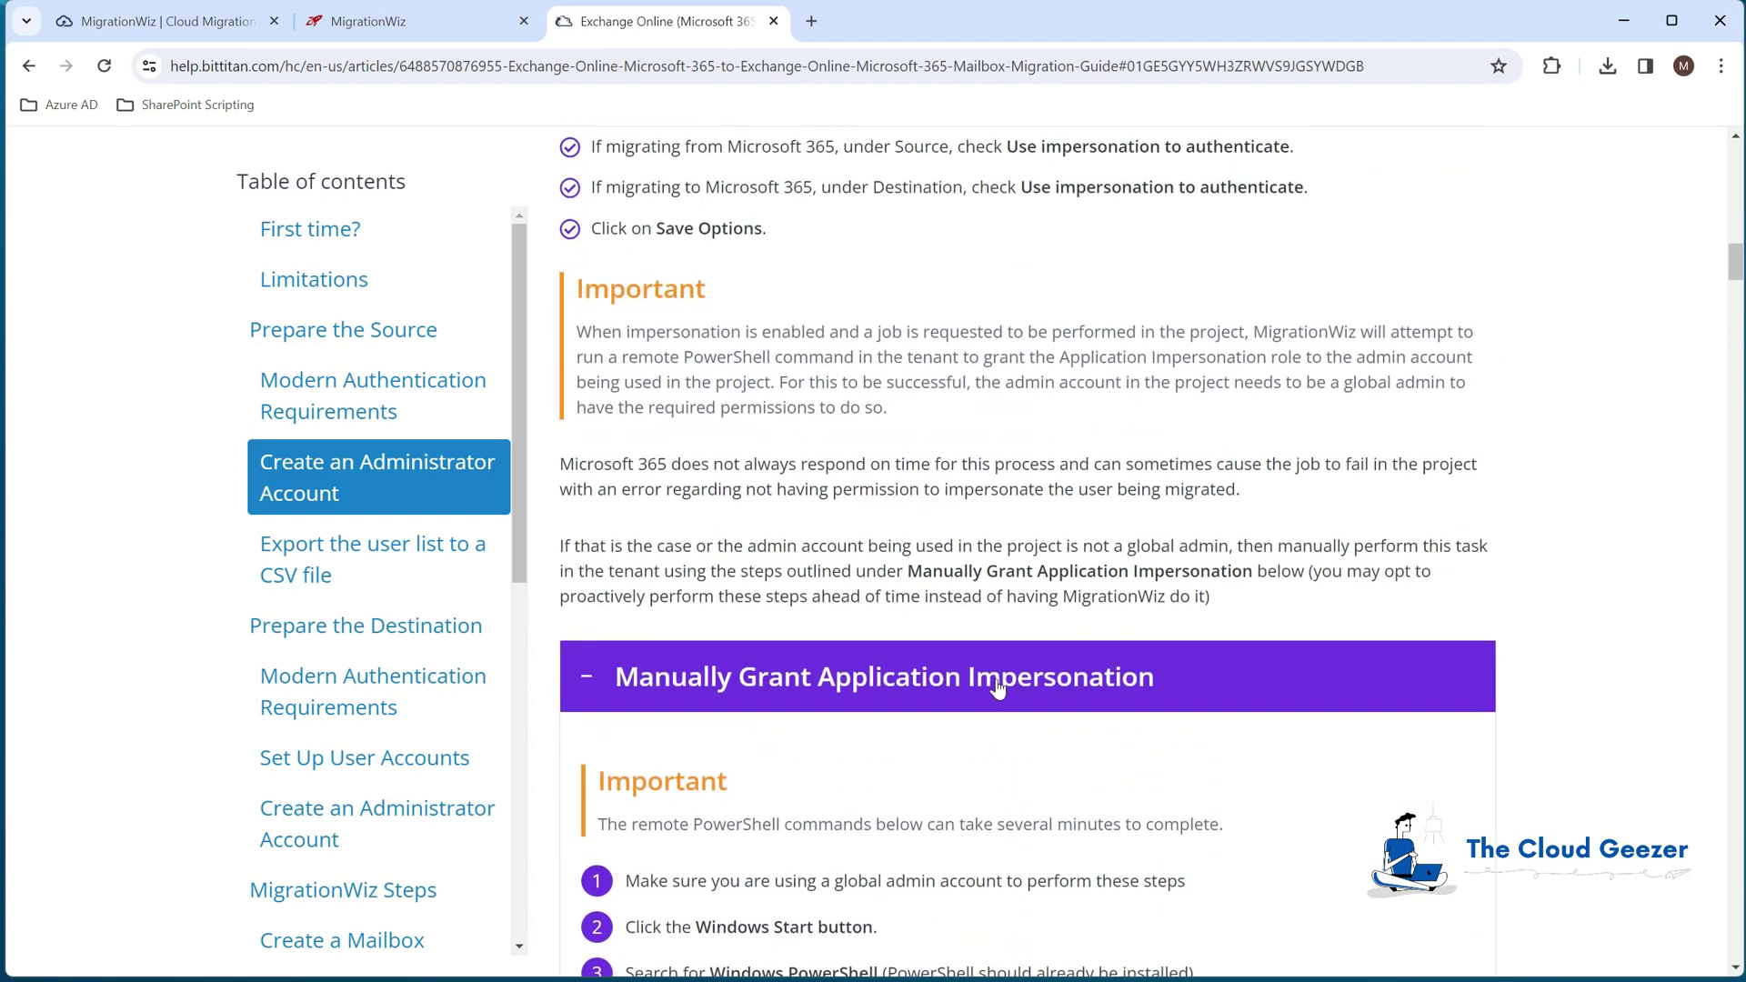
scroll(958, 591, "up", 1)
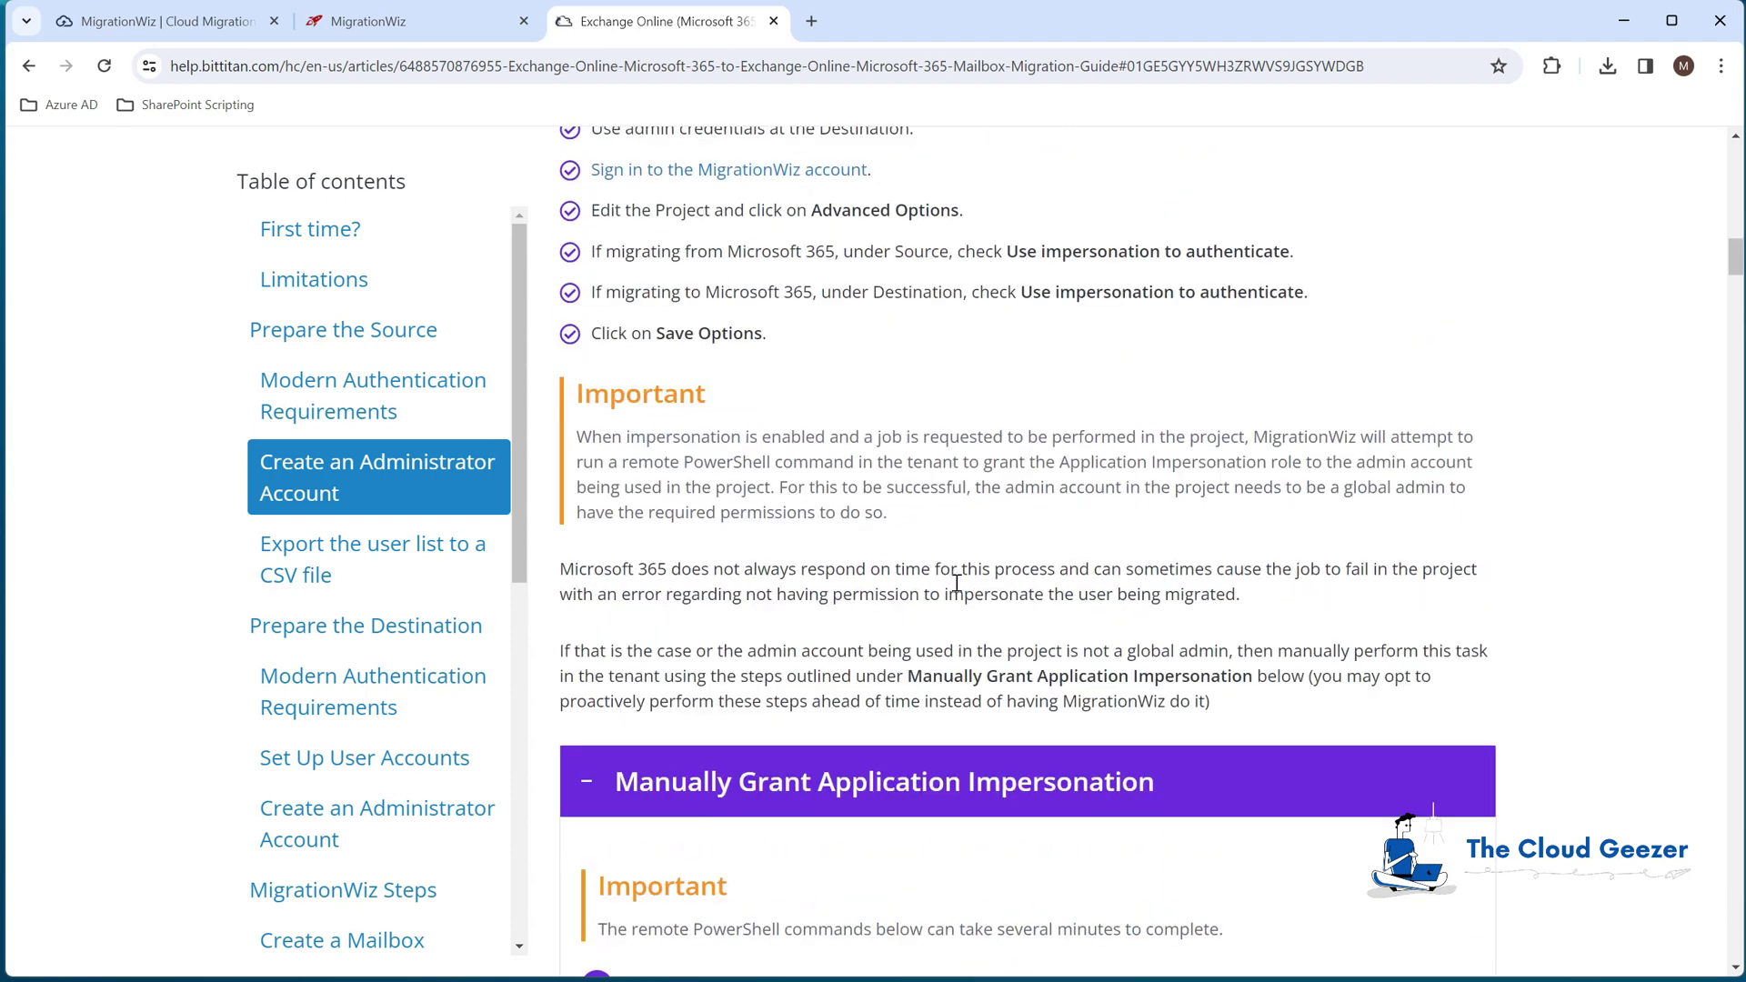
scroll(957, 584, "up", 5)
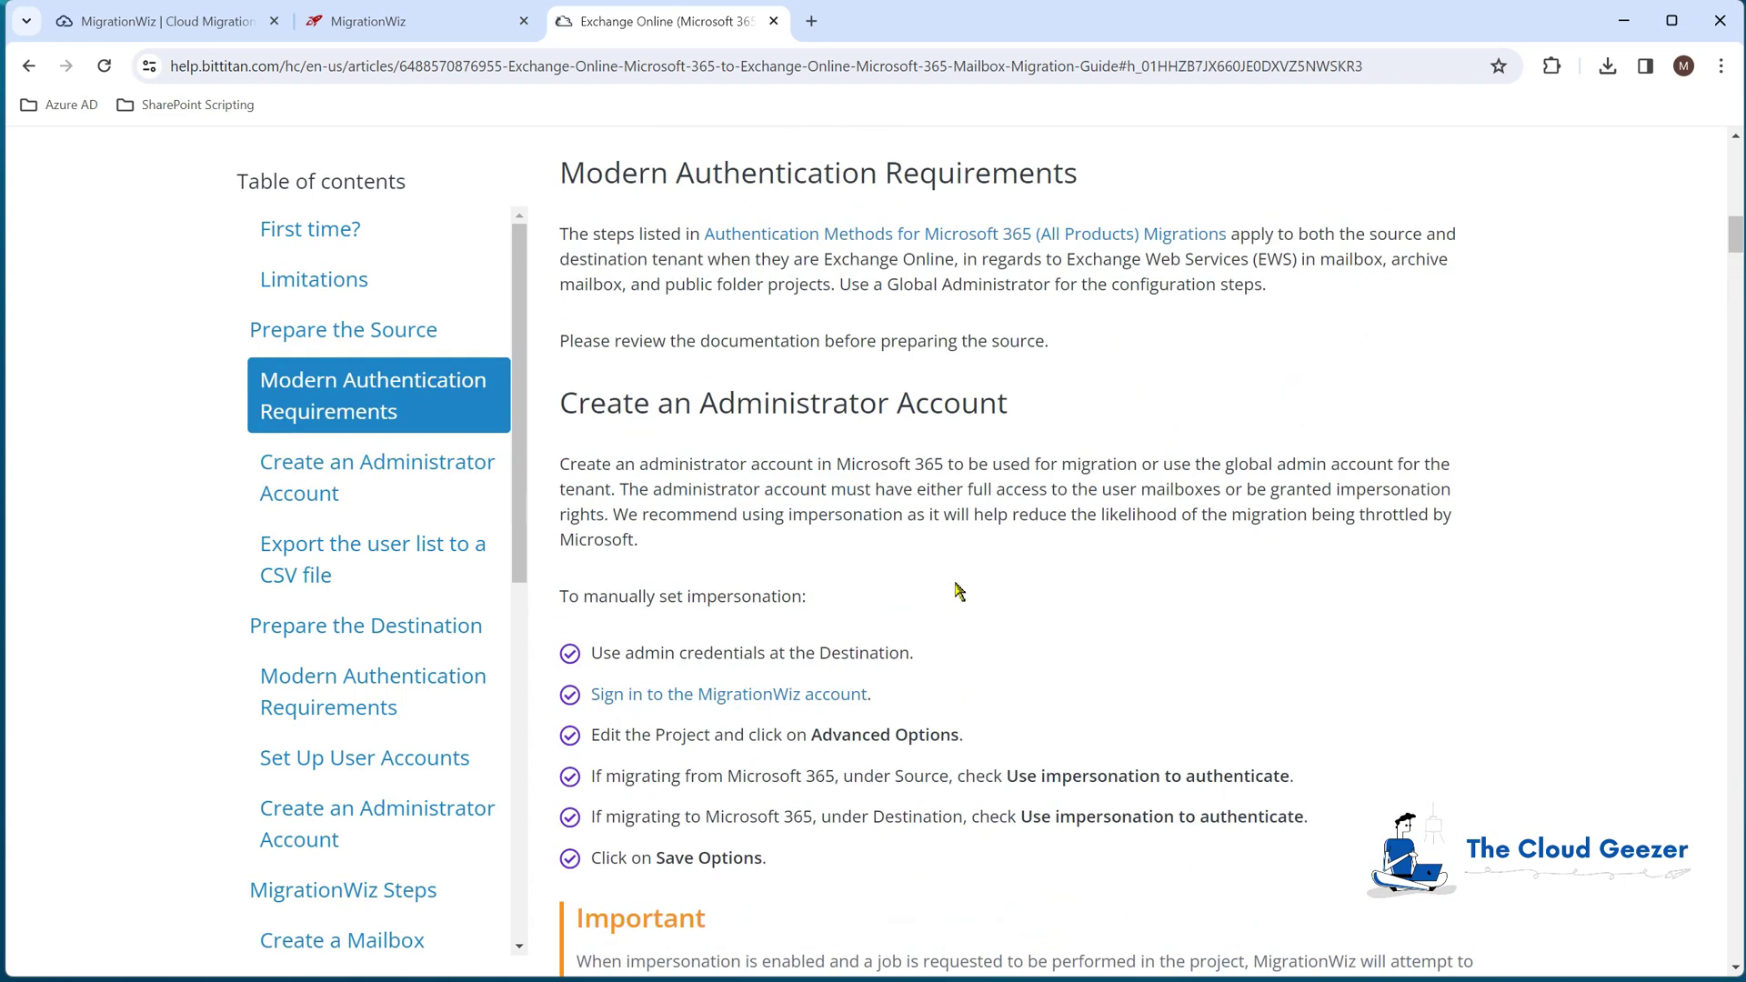
scroll(958, 591, "up", 1)
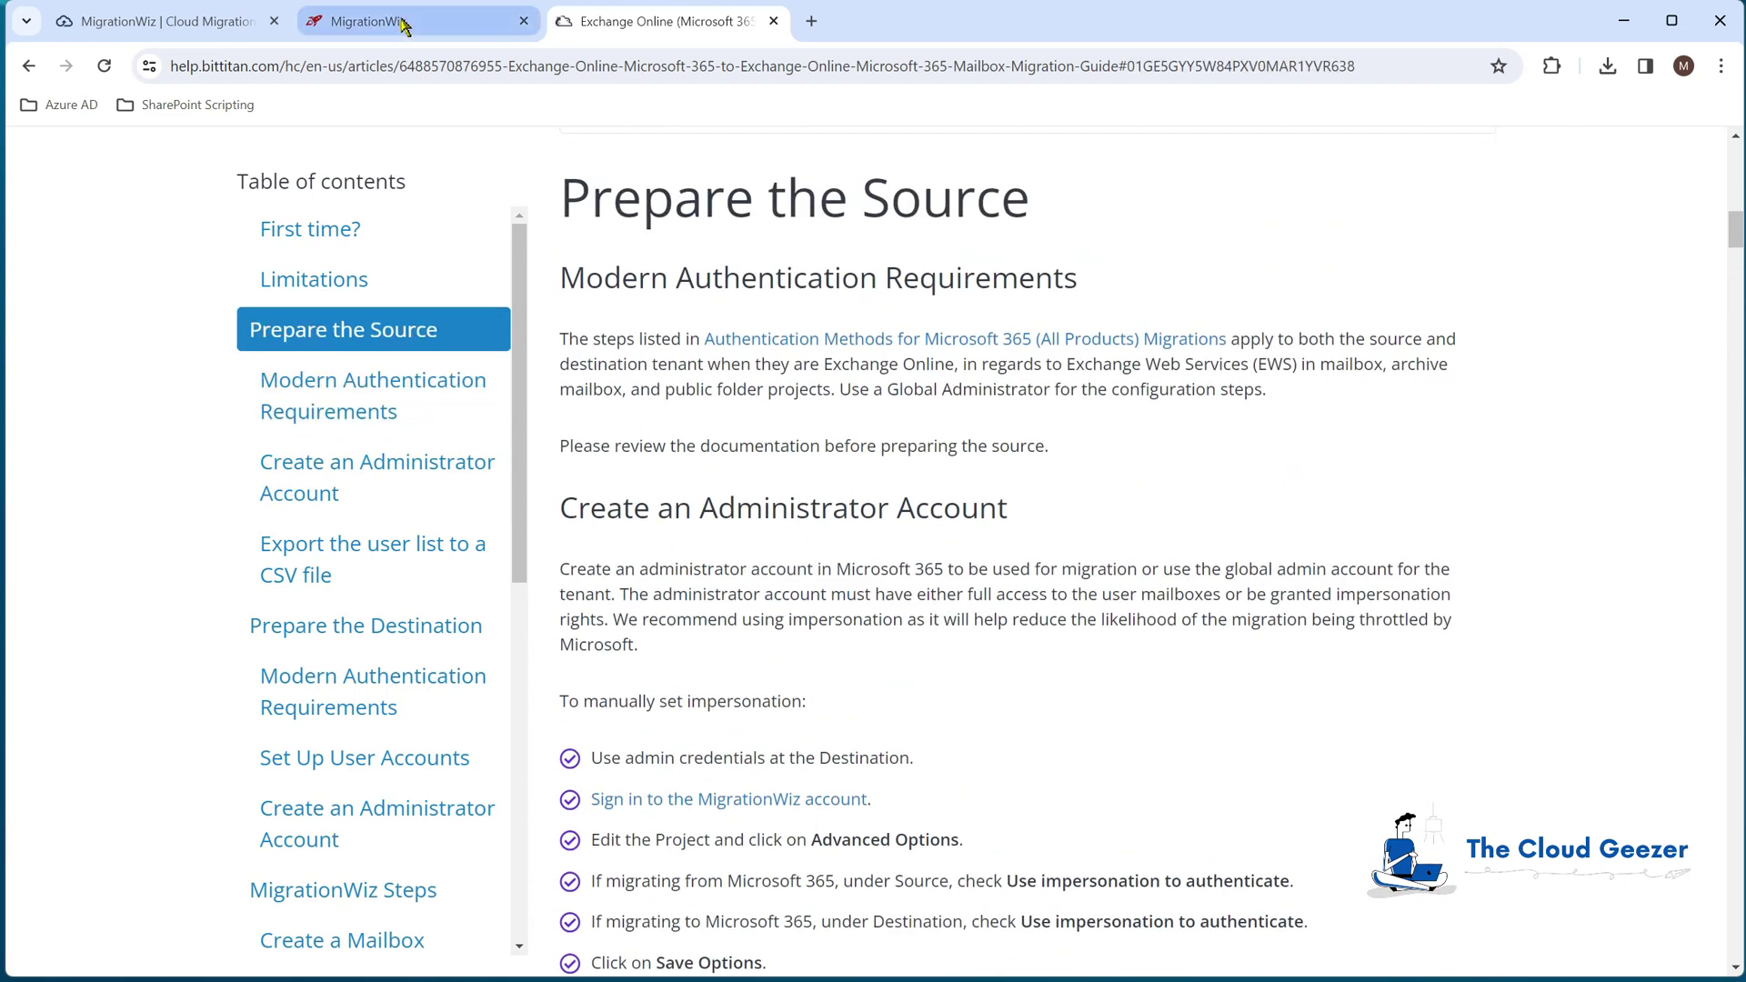
left_click(405, 26)
Step: Show Min Rights Test's Source/Destination advanced options and compare impersonation settings with the migration guide
left_click(380, 202)
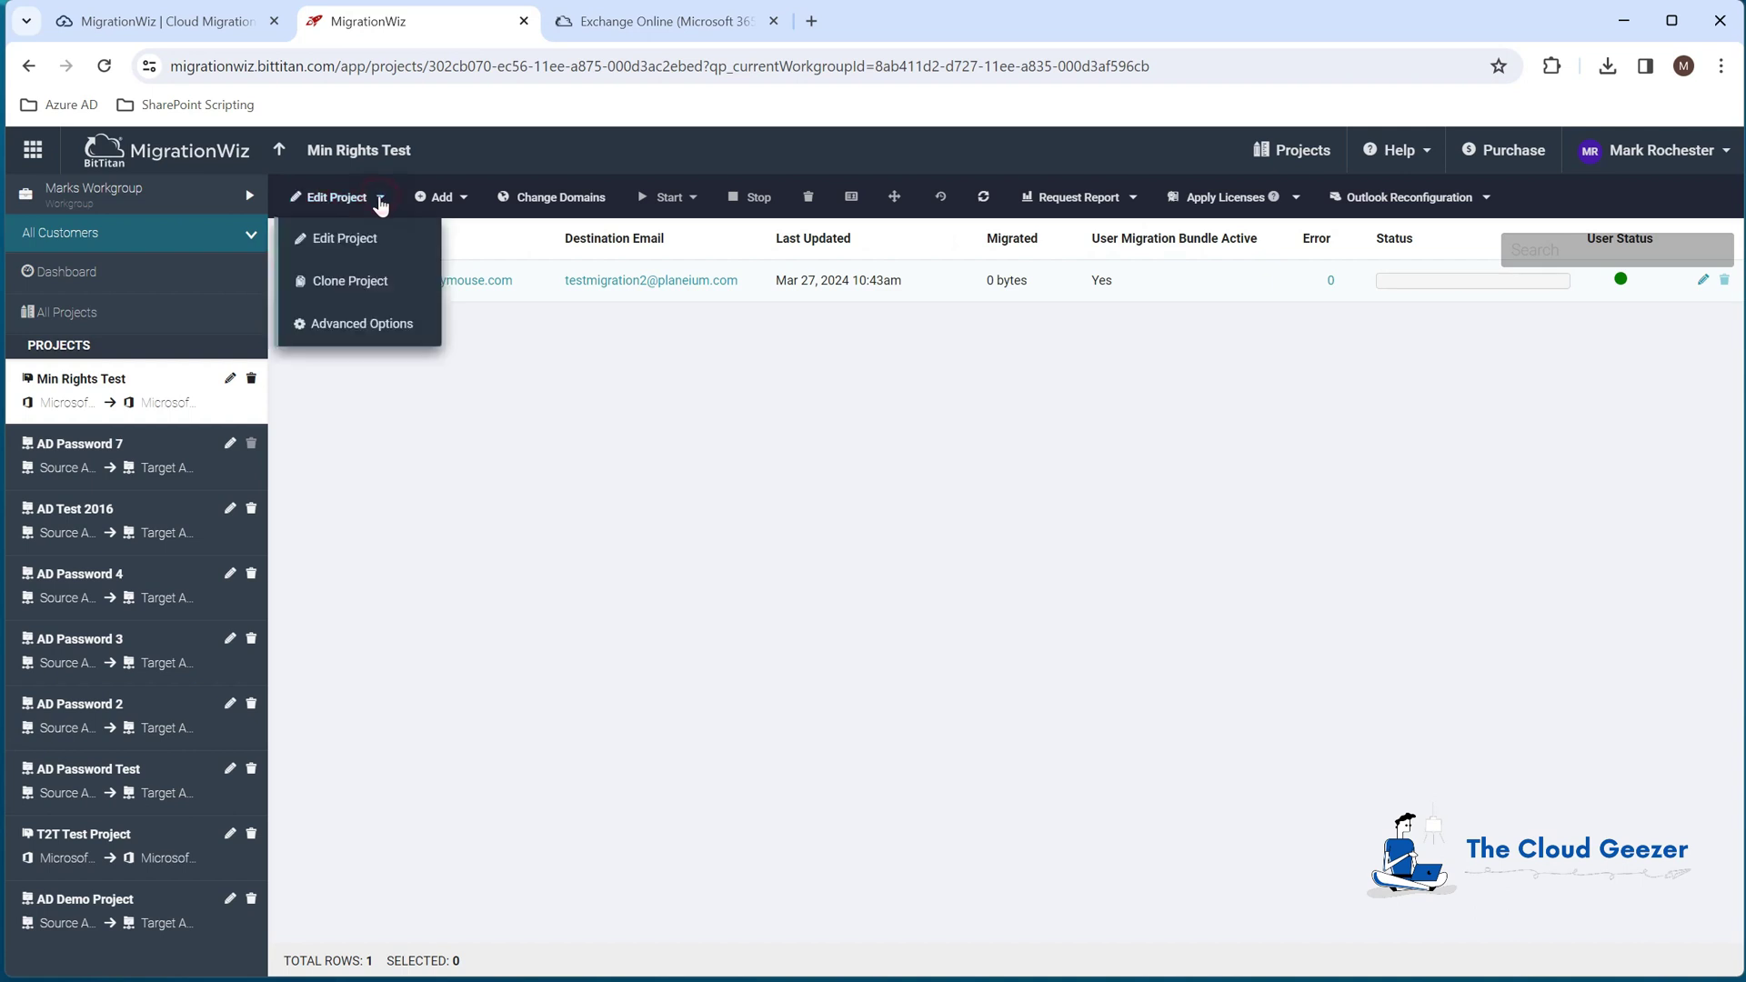
left_click(371, 325)
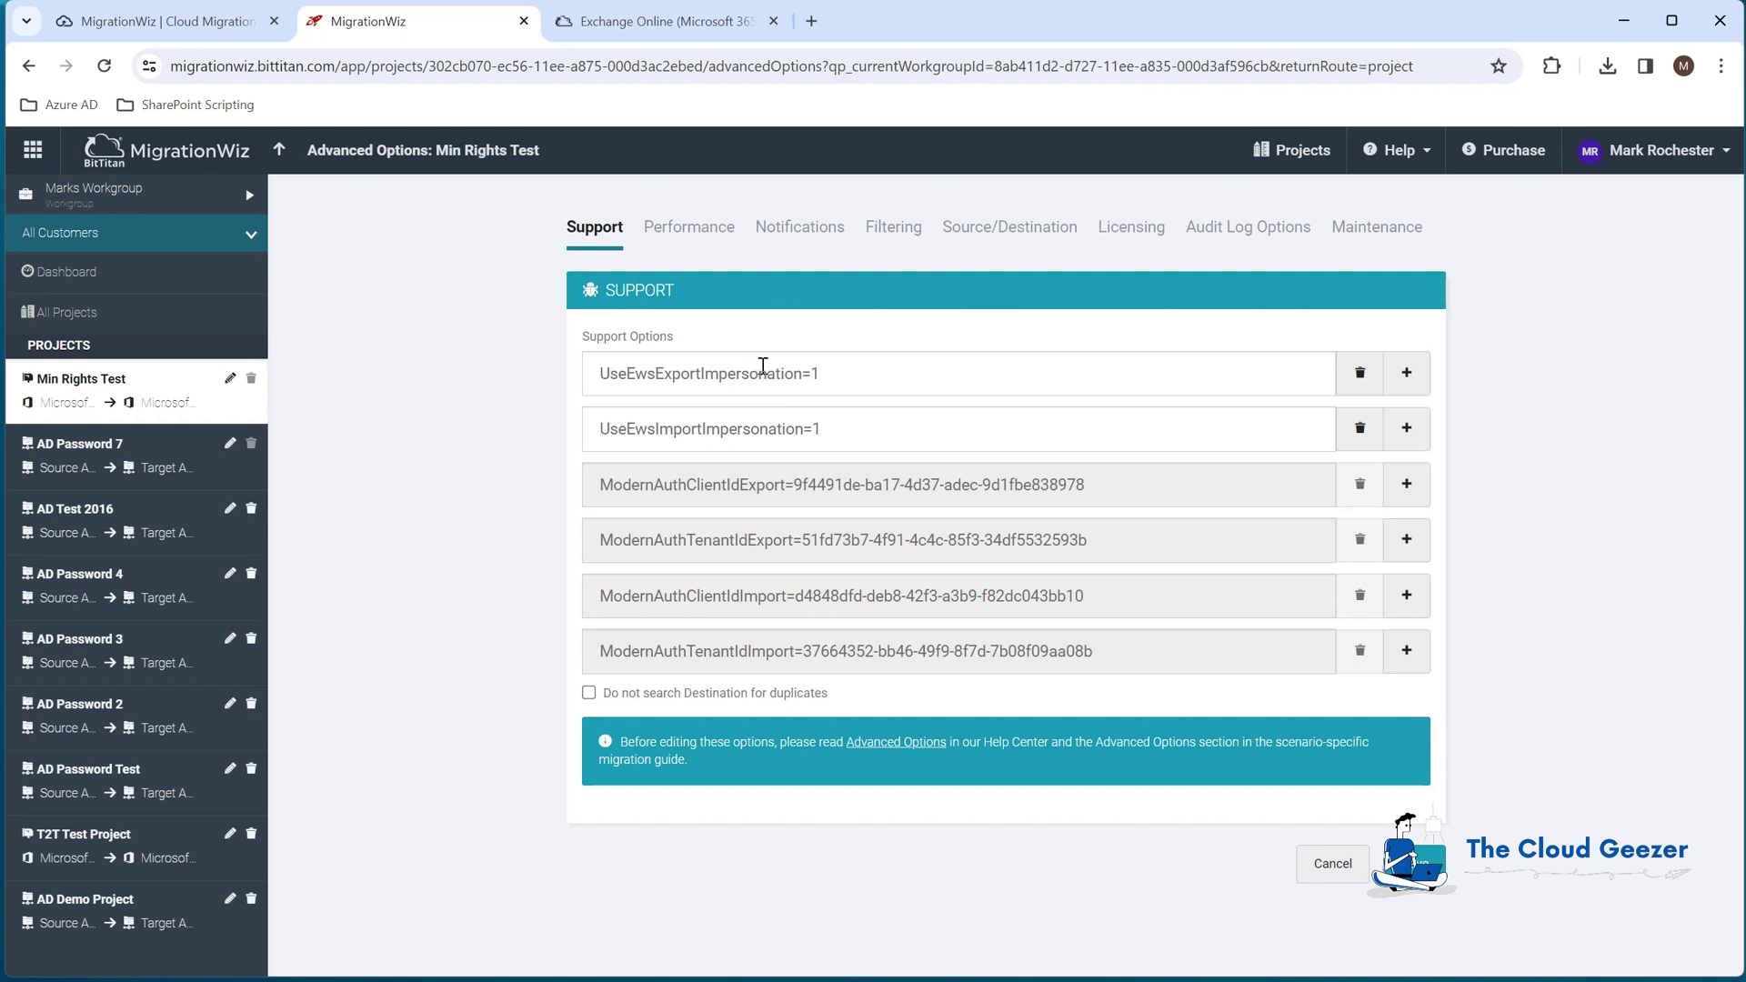
left_click(1000, 229)
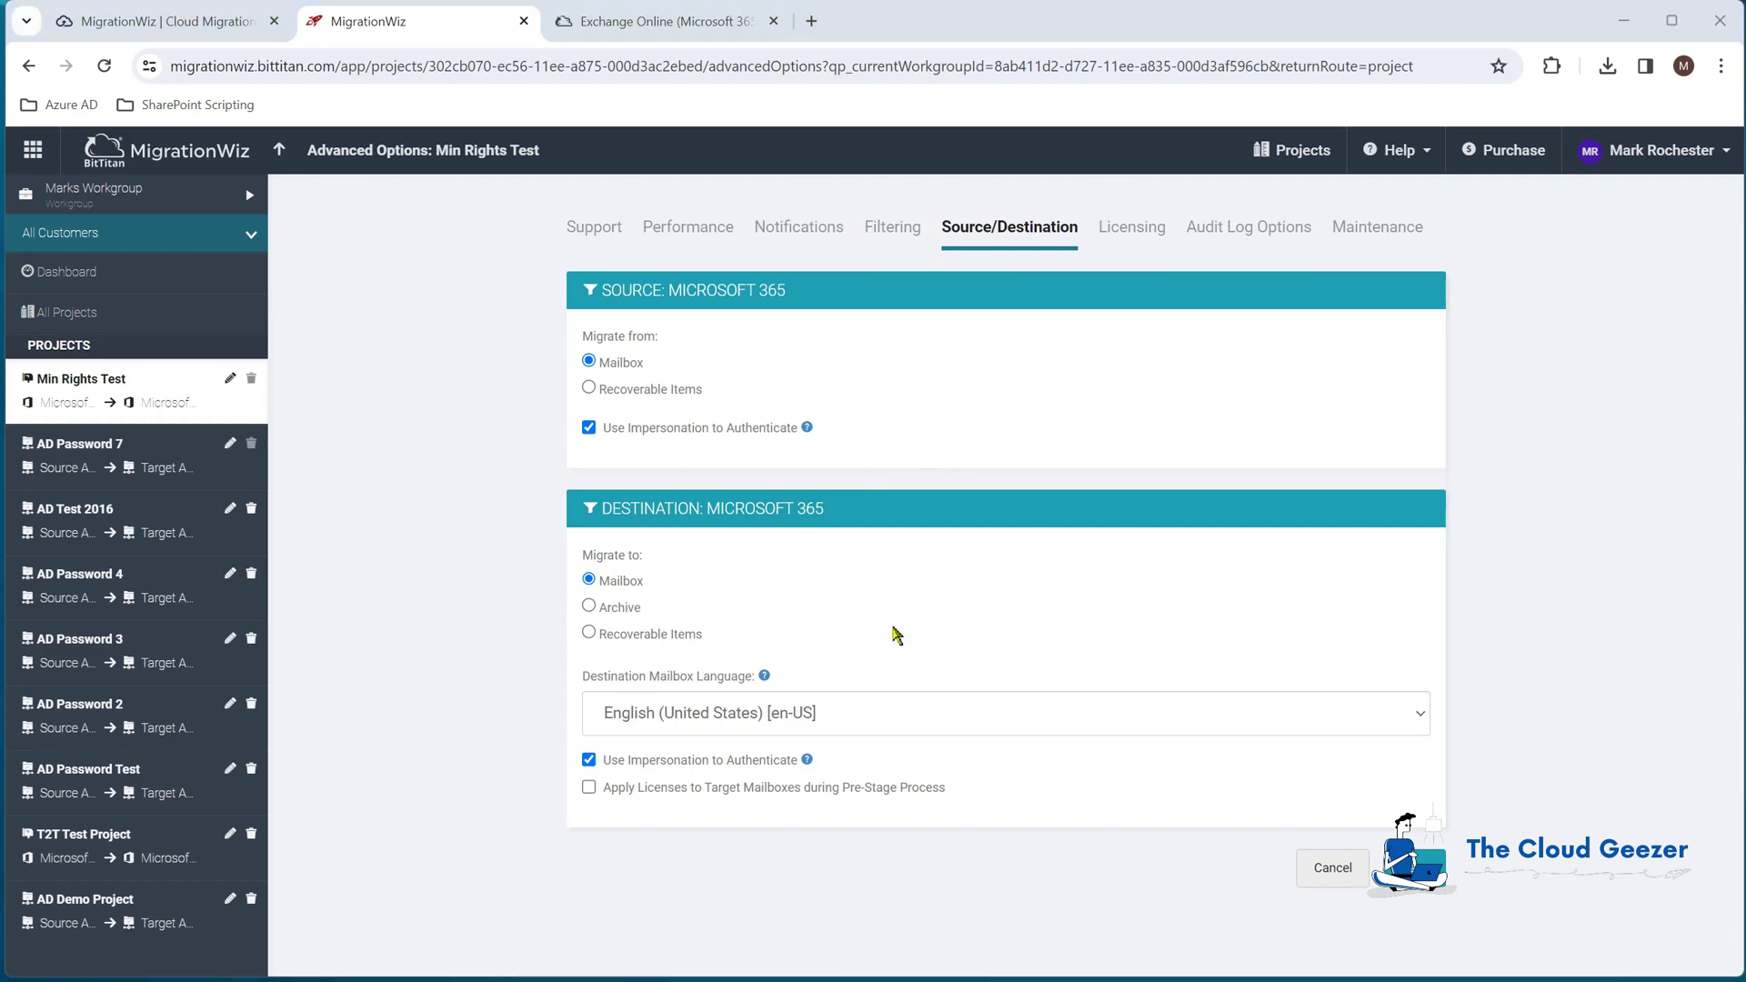
left_click(678, 21)
scroll(955, 559, "down", 2)
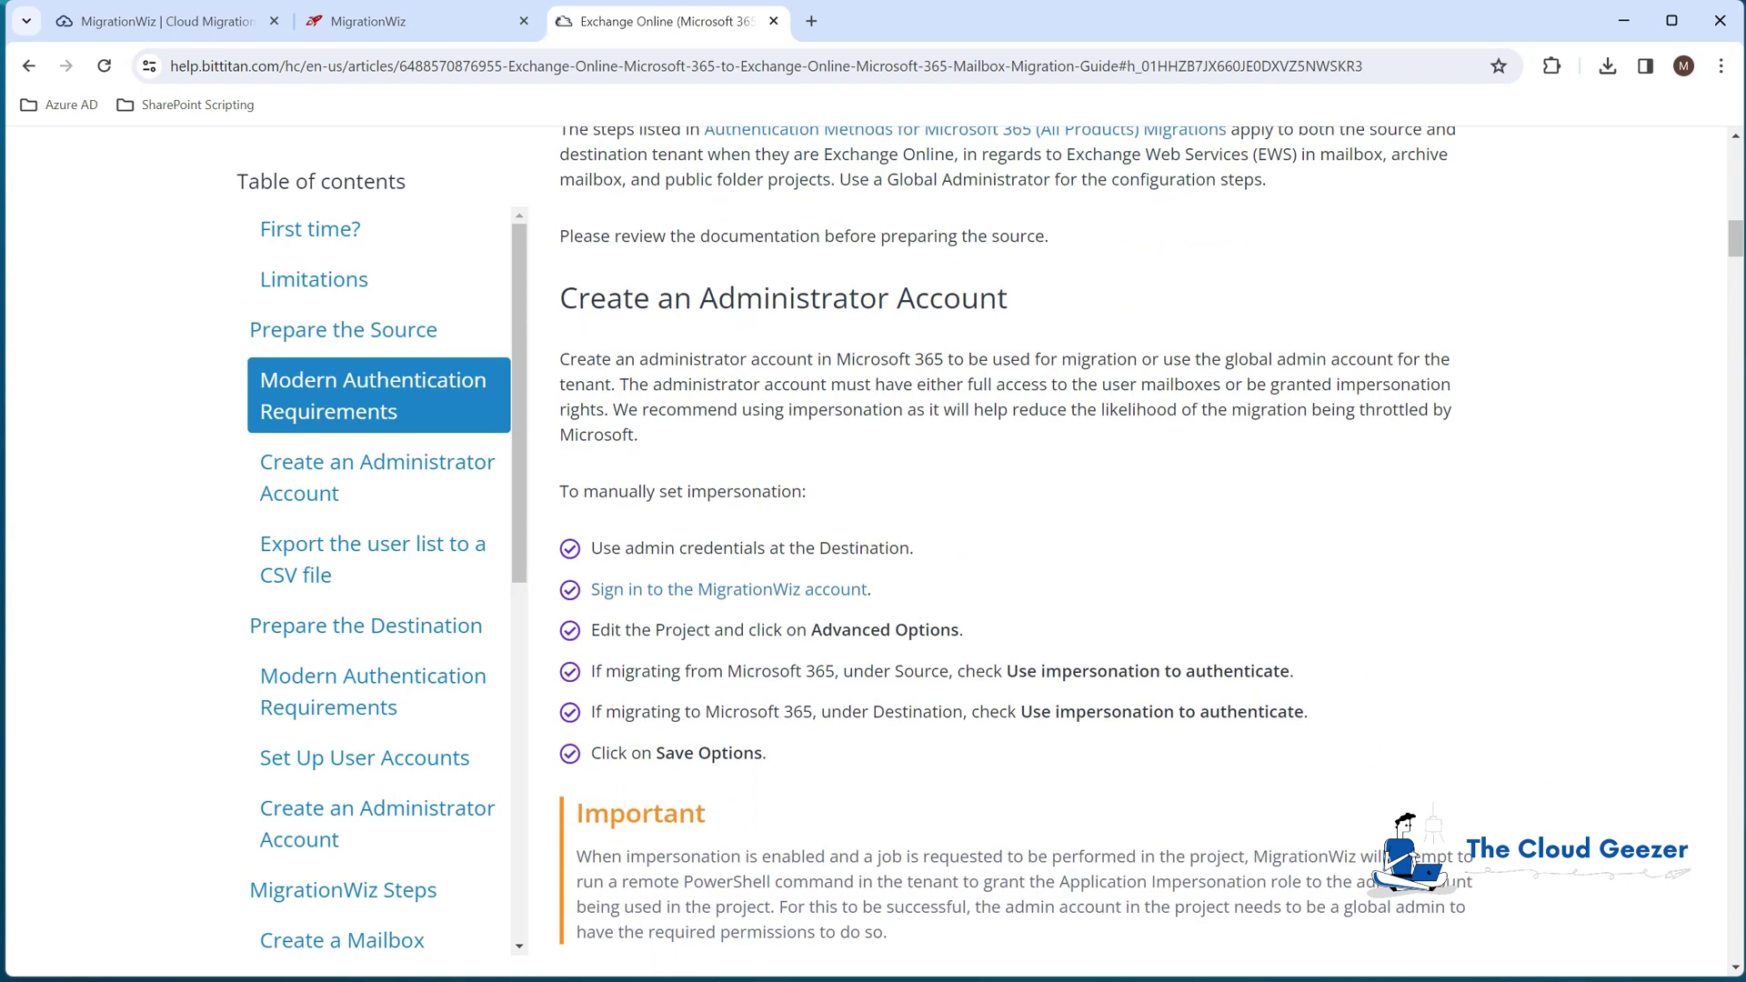
left_click(450, 27)
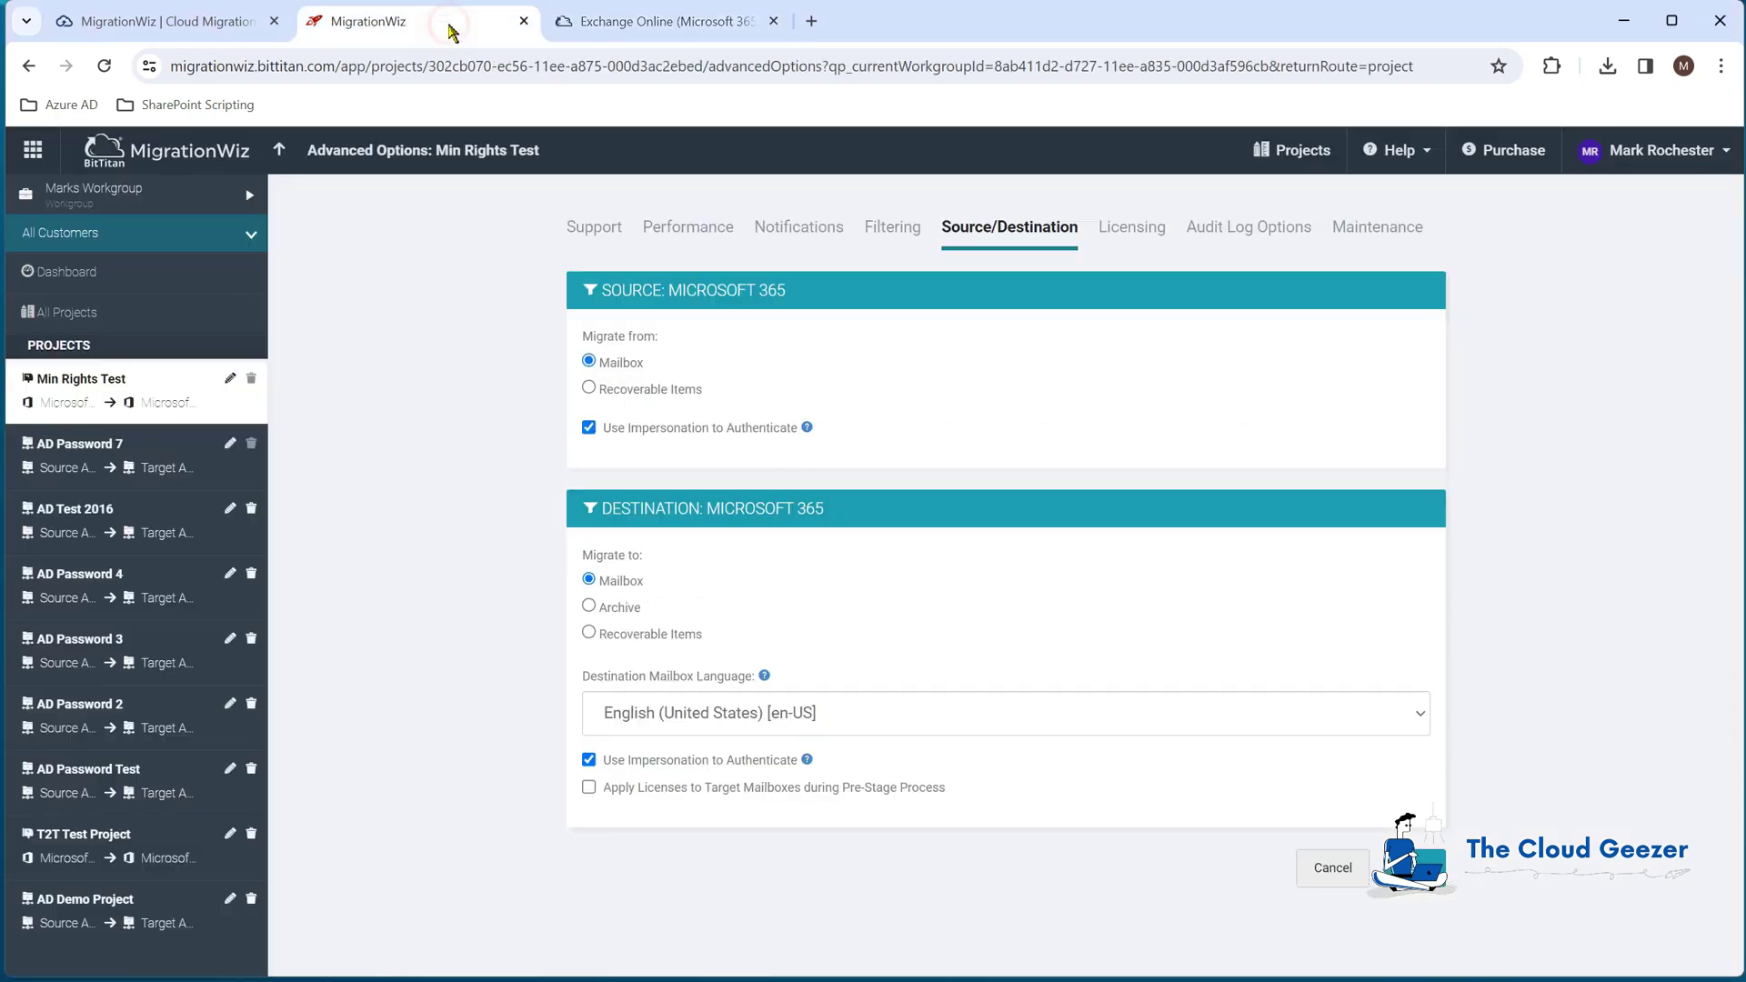
Step: Return to the Min Rights Test user list and follow the migration to Completed (Full), 679.63 MB
left_click(279, 151)
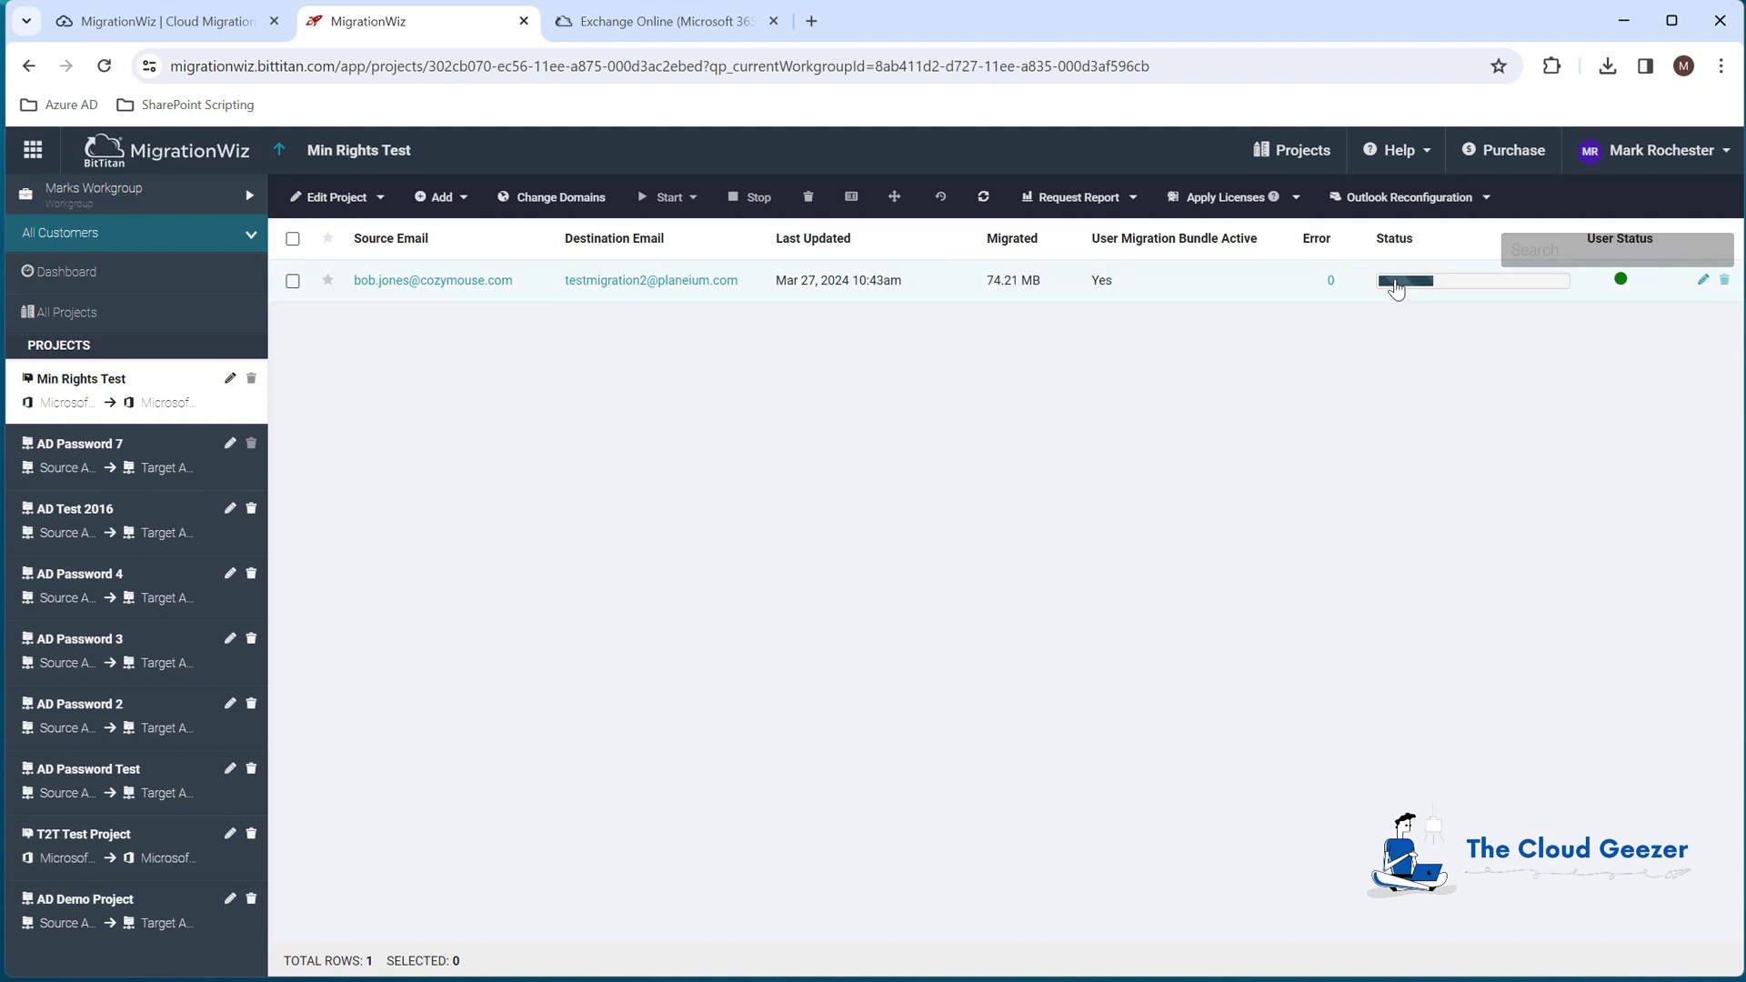
mouse_move(1418, 288)
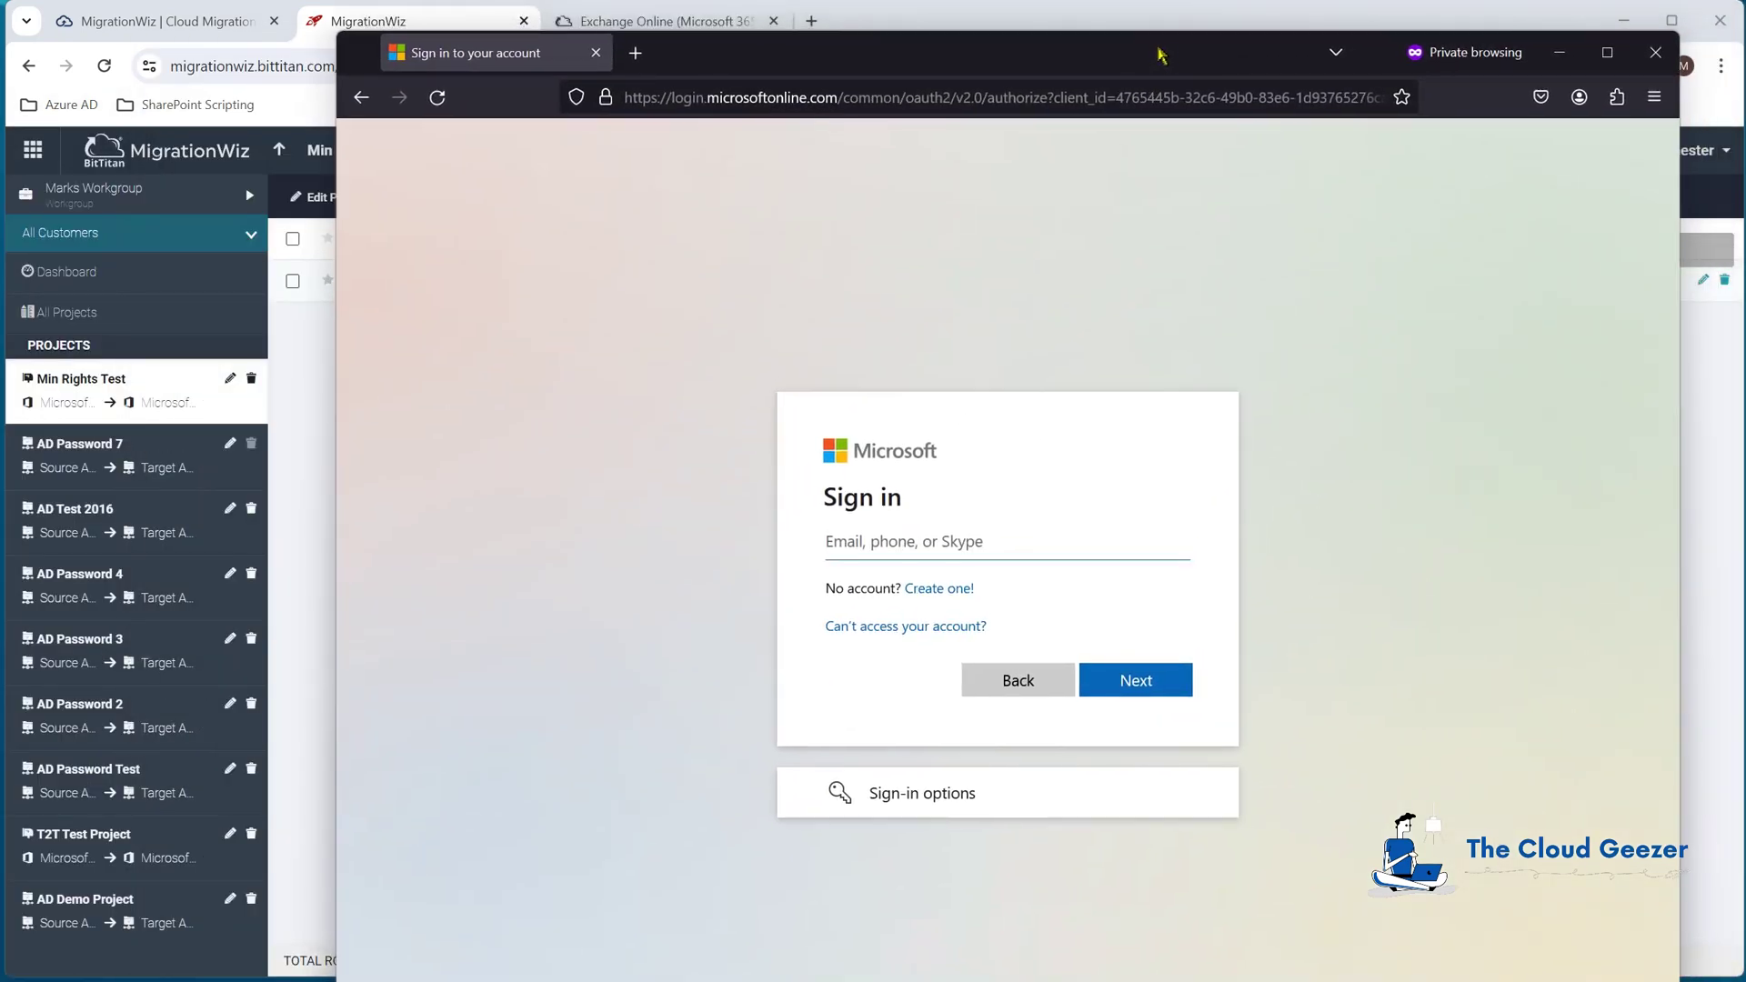
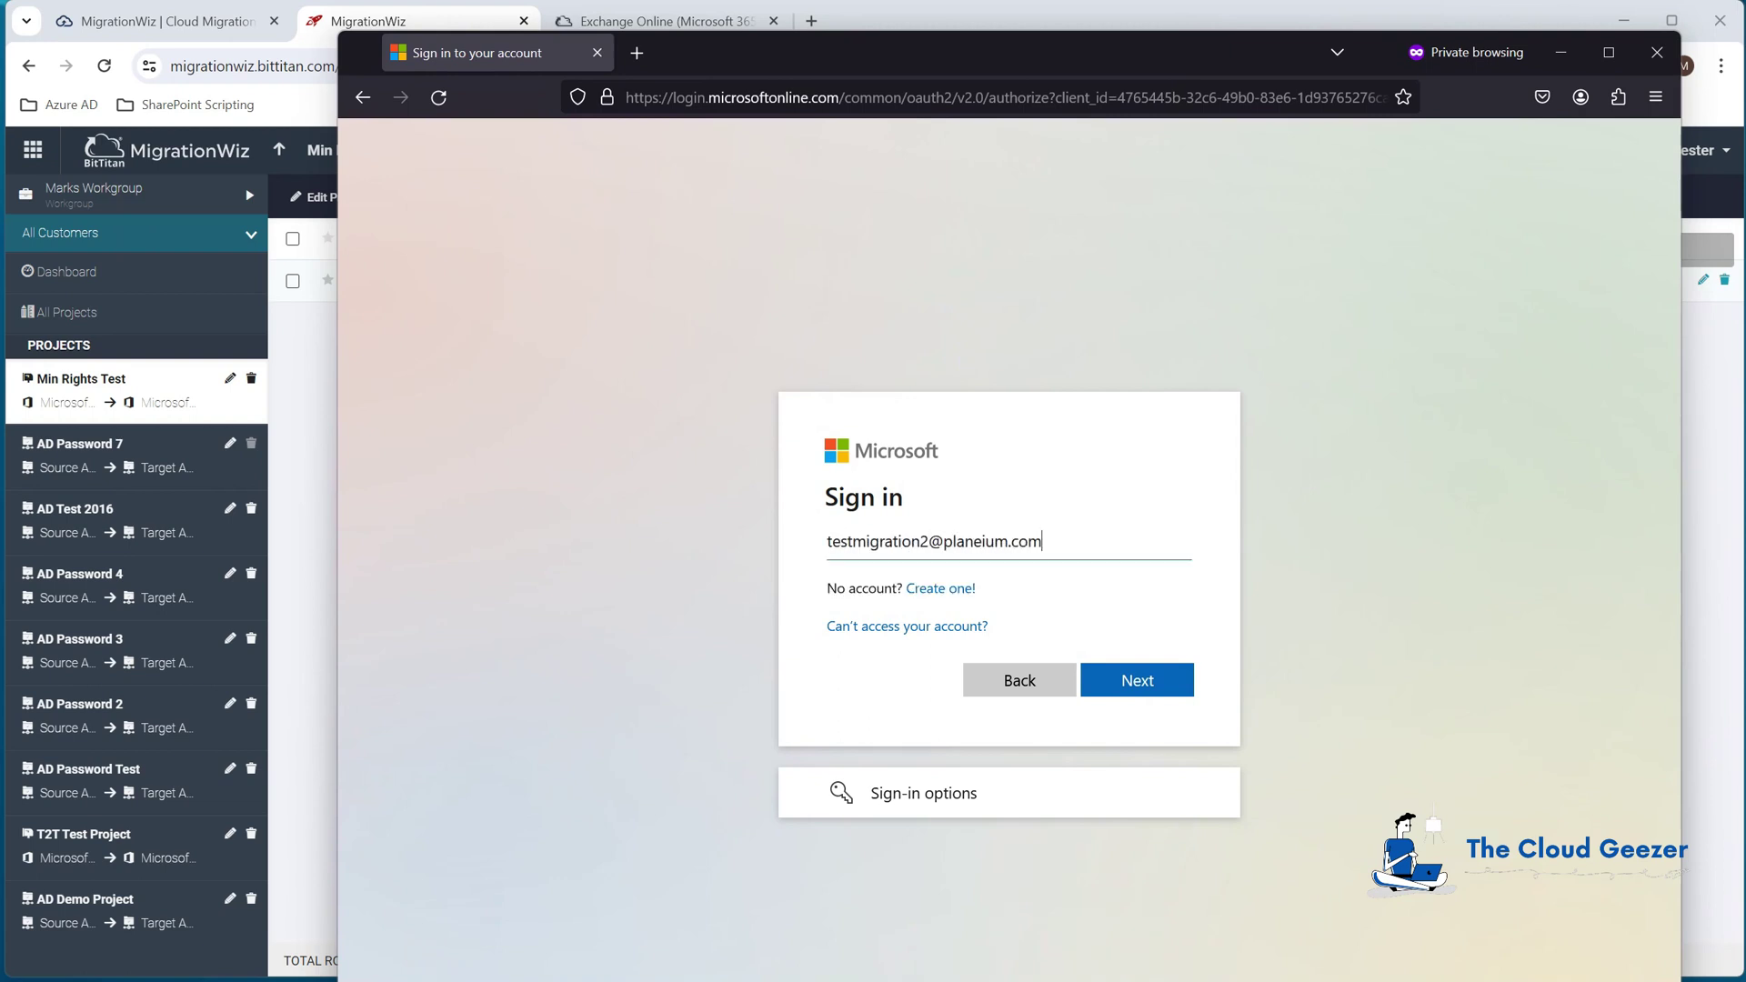
Step: Sign in to Microsoft 365 with the destination account's credentials, declining to stay signed in
key("Return")
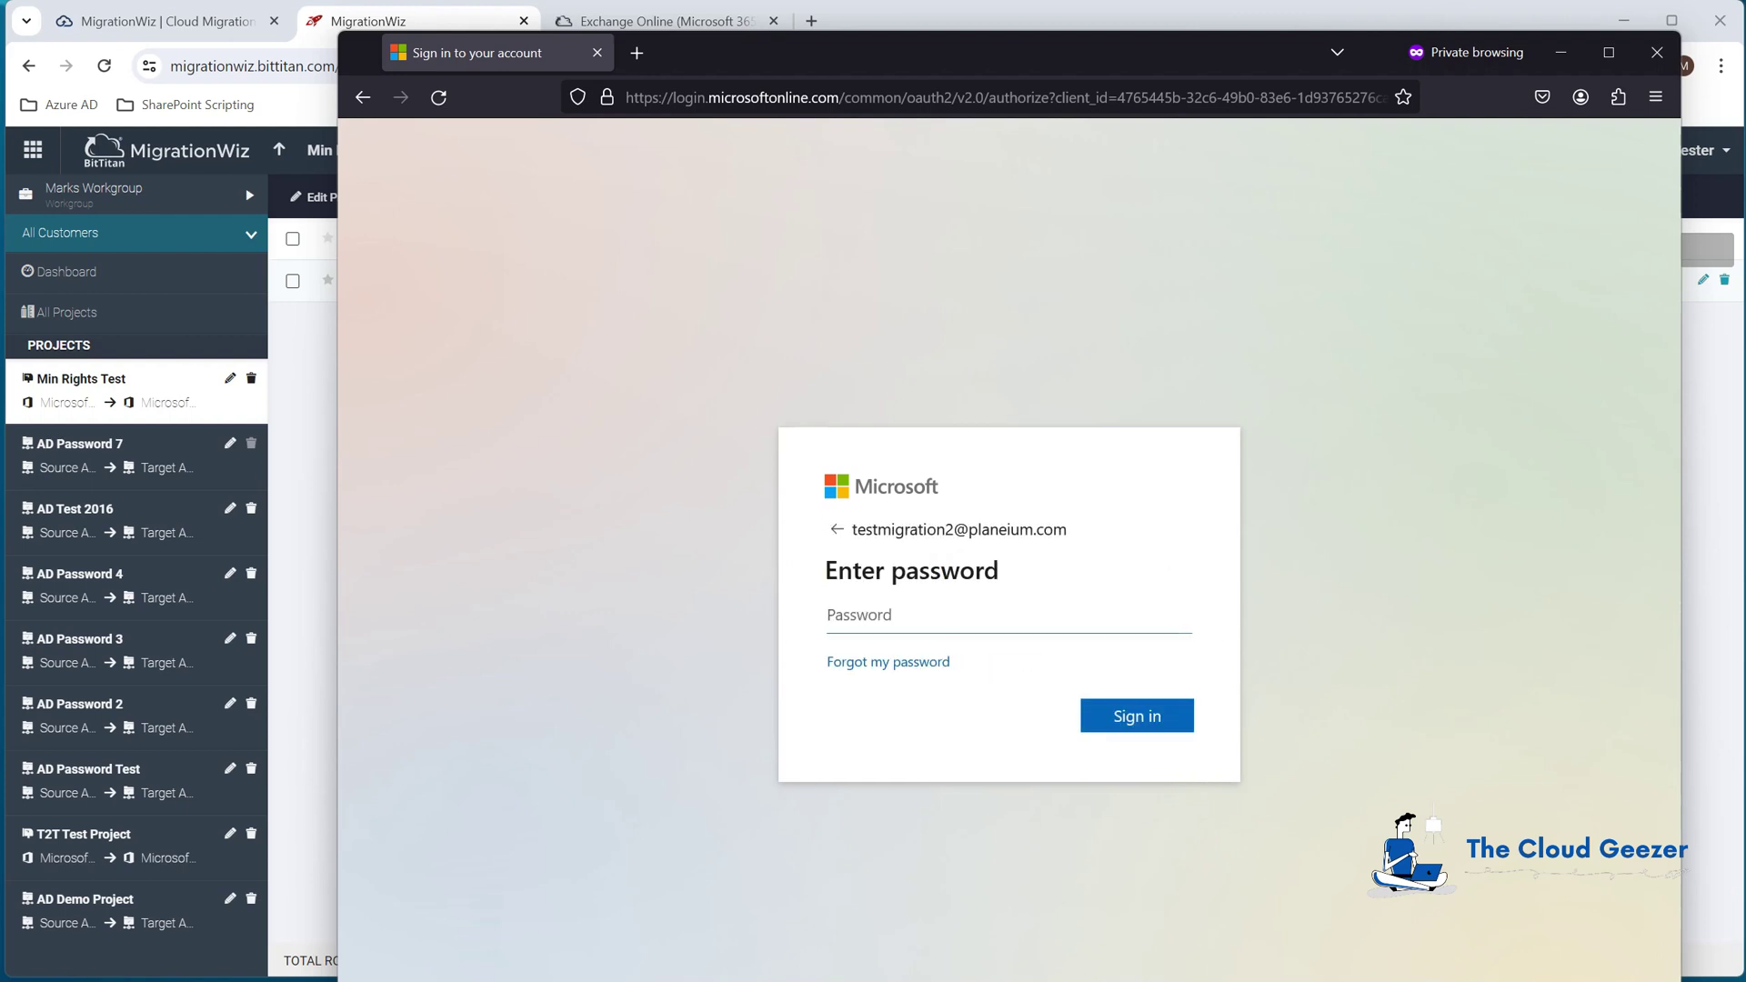
type("******")
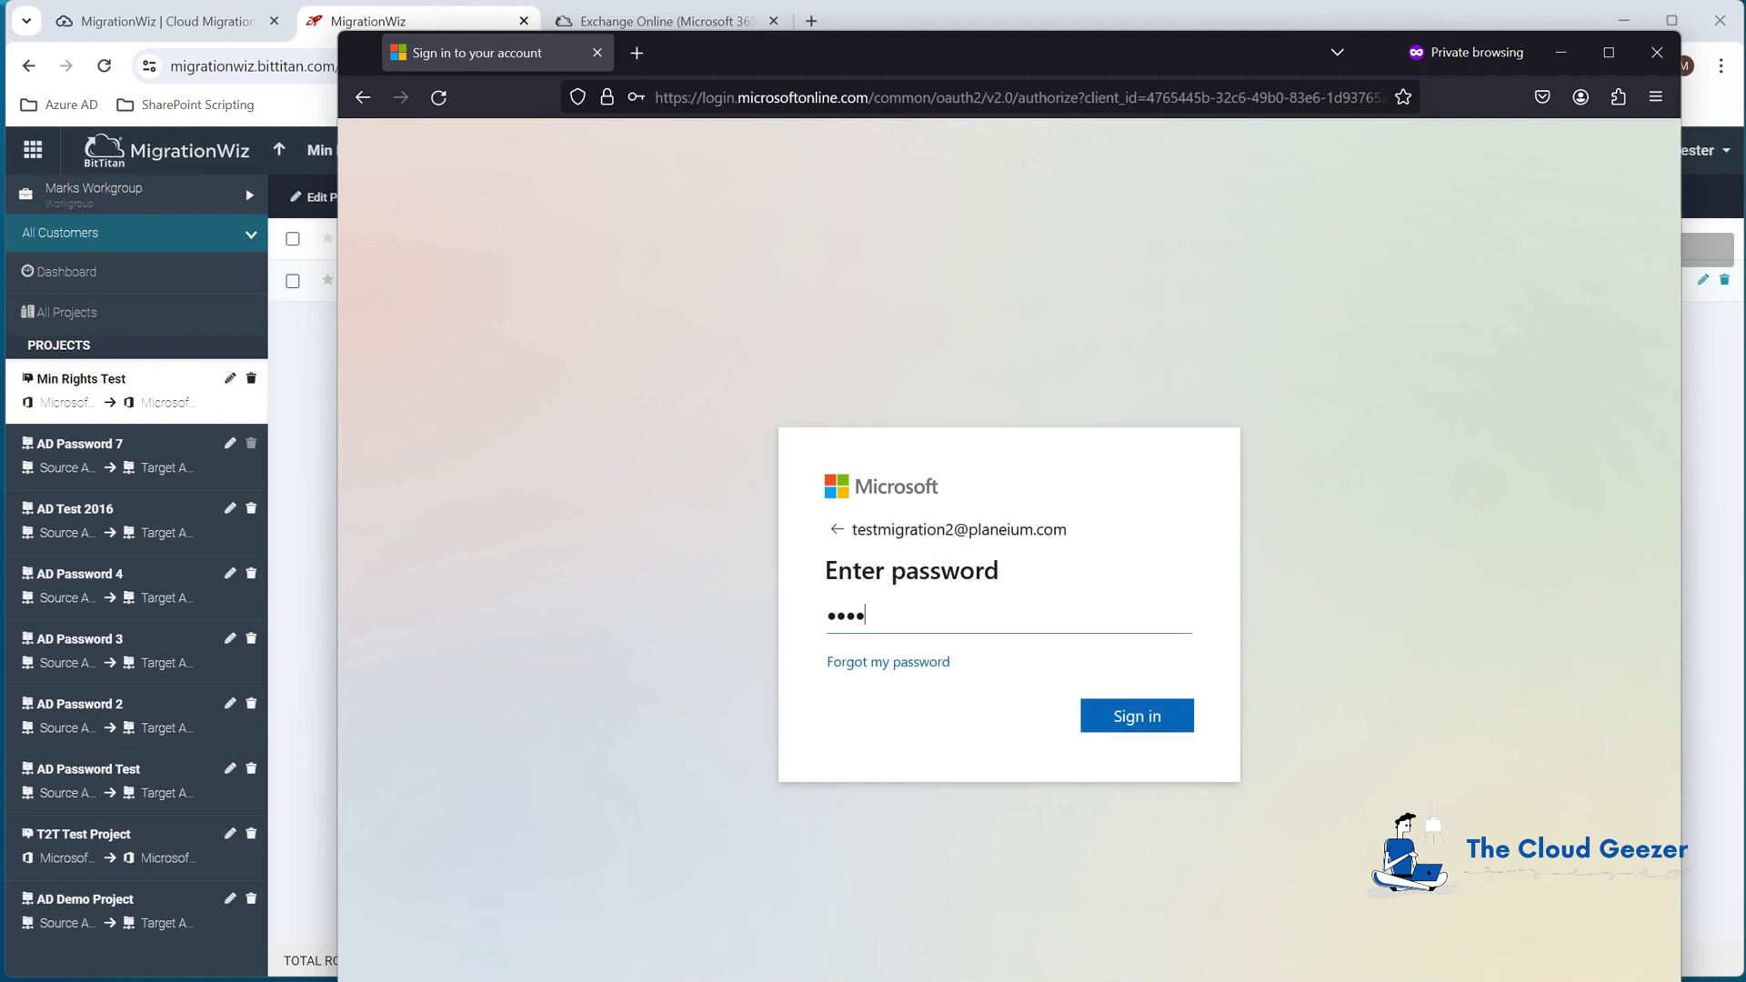
type("**")
key("Return")
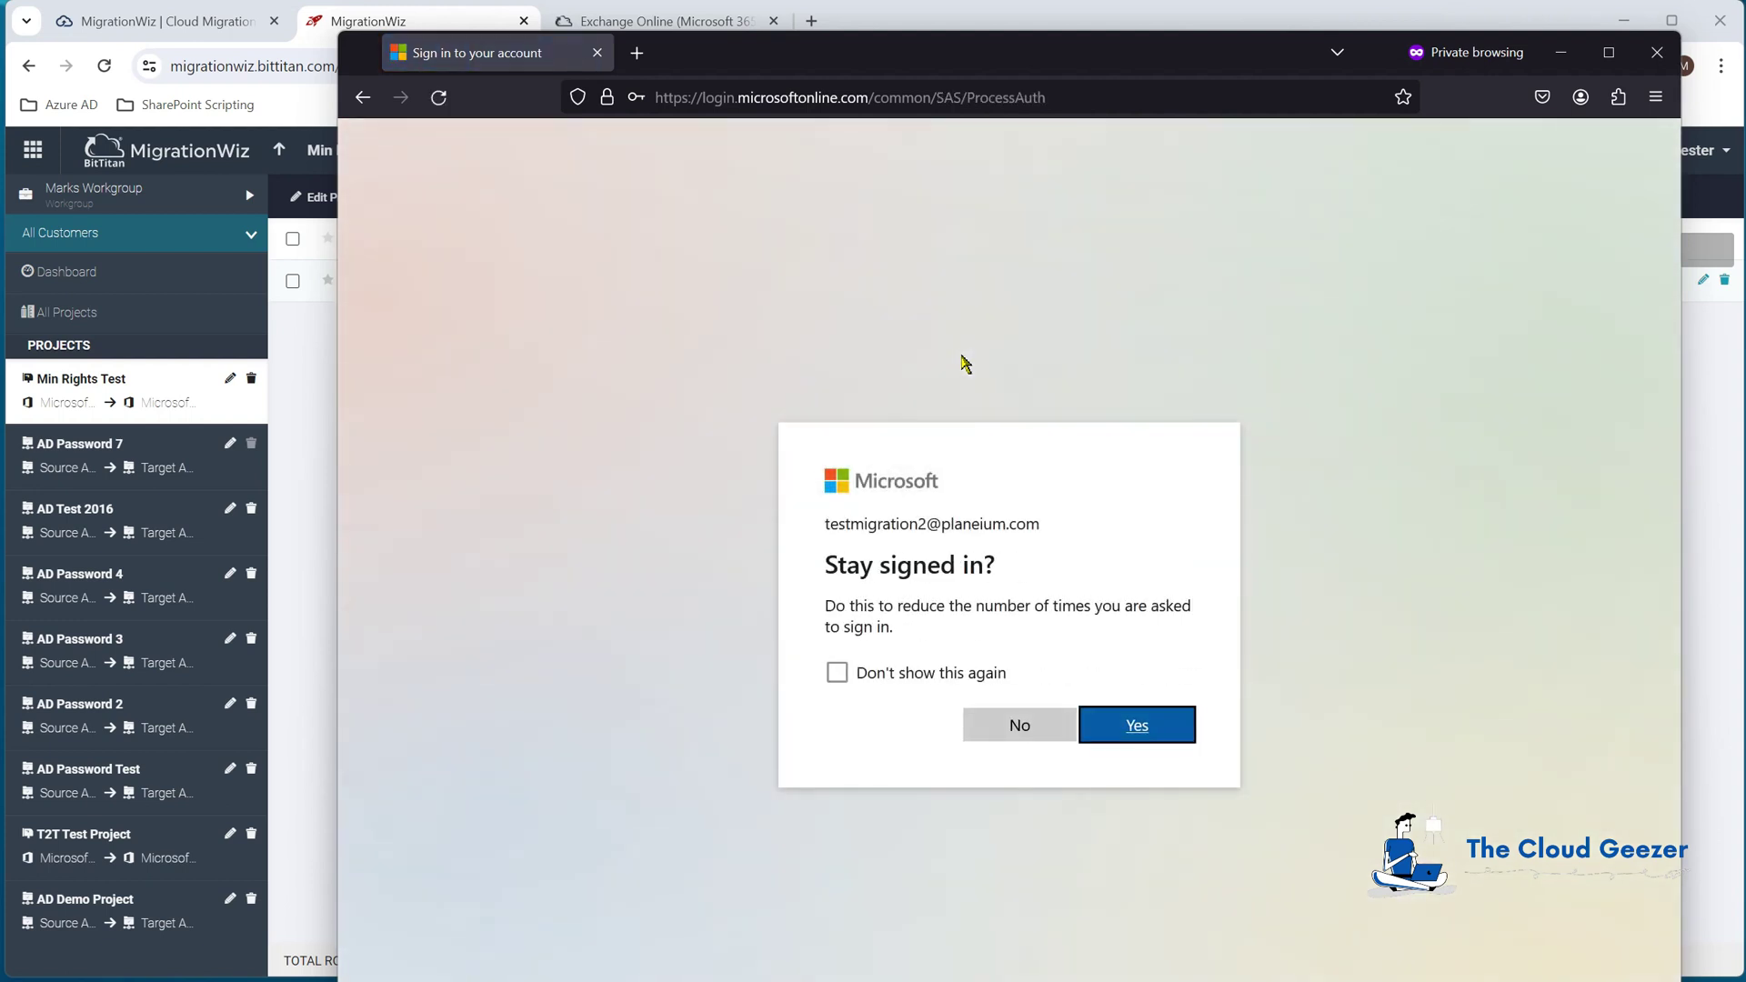
left_click(912, 674)
left_click(1020, 725)
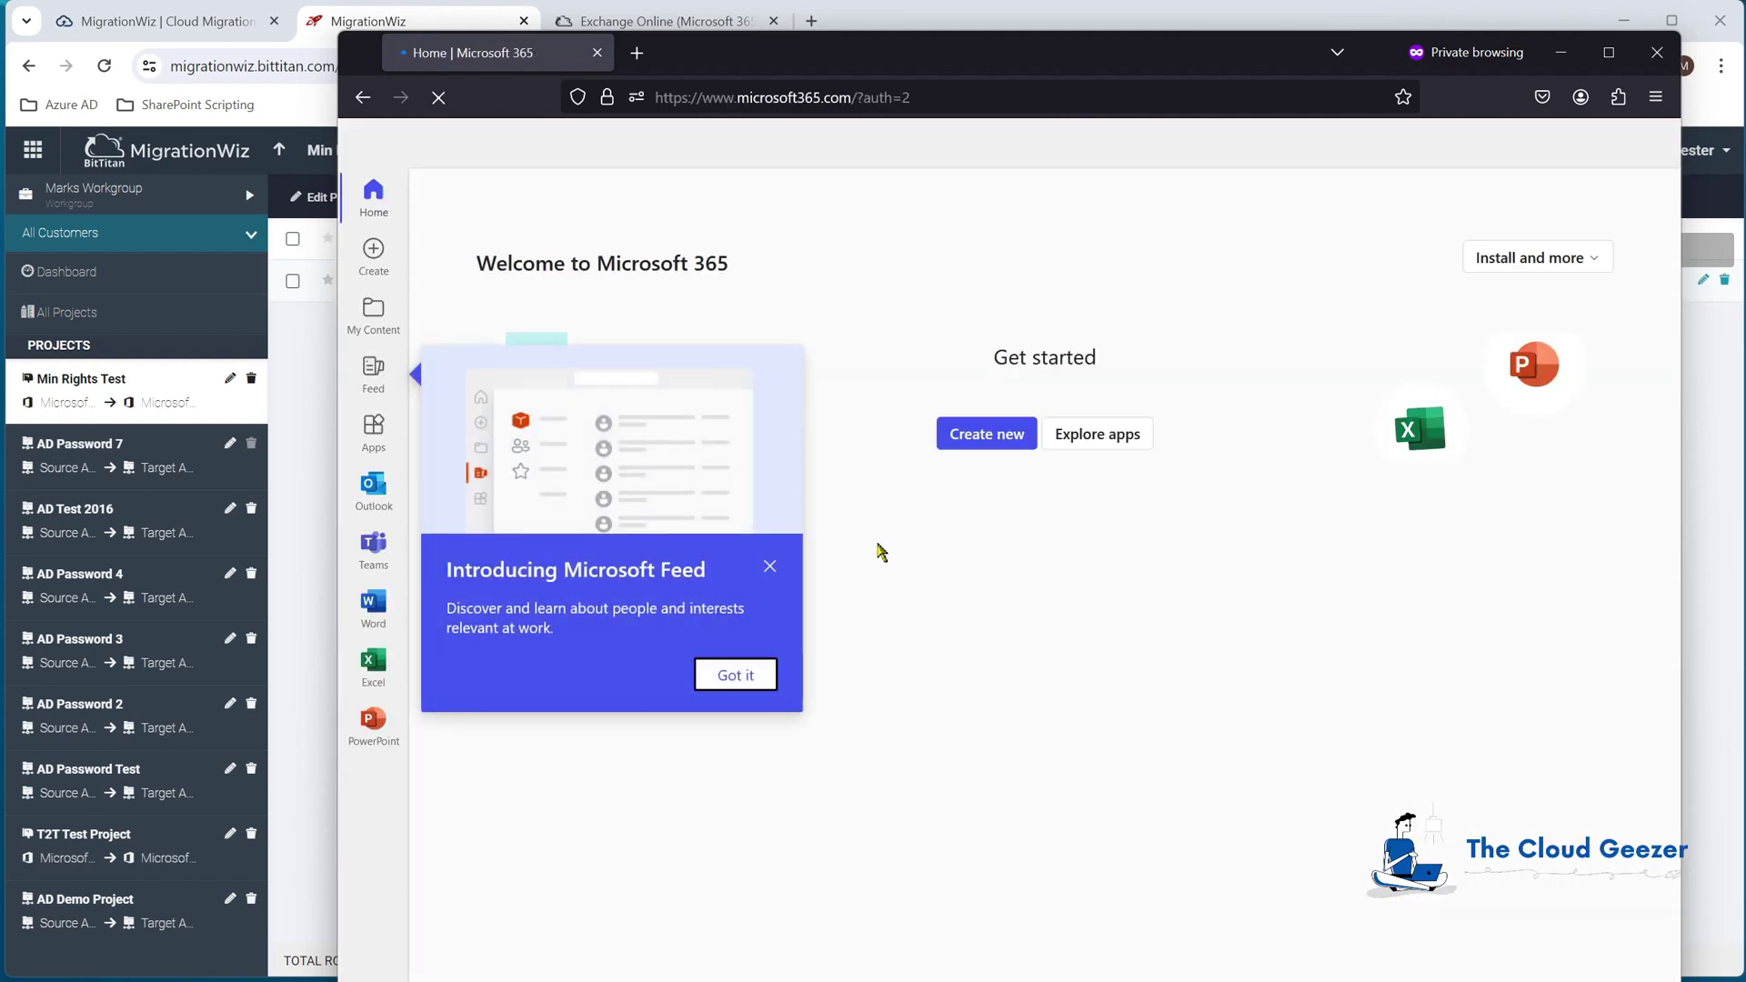
Step: Open Outlook, view the migrated 'Stuff We Love' Inbox message, then minimize the private window
left_click(773, 571)
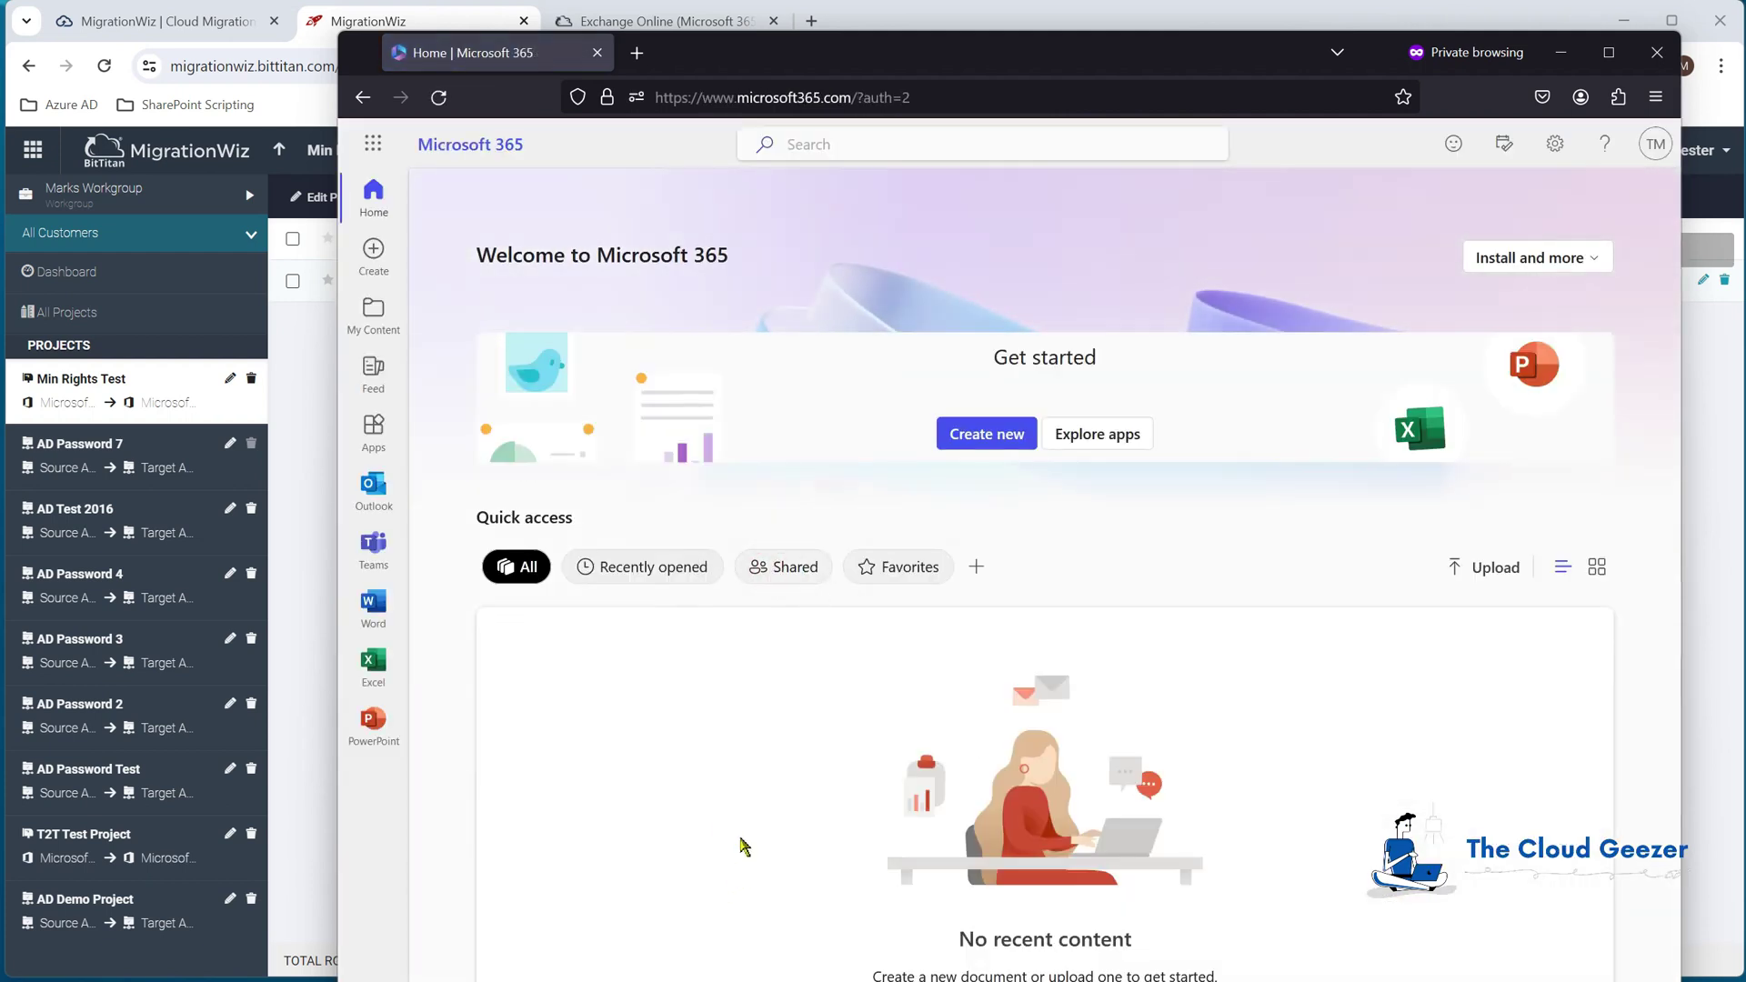
left_click(383, 491)
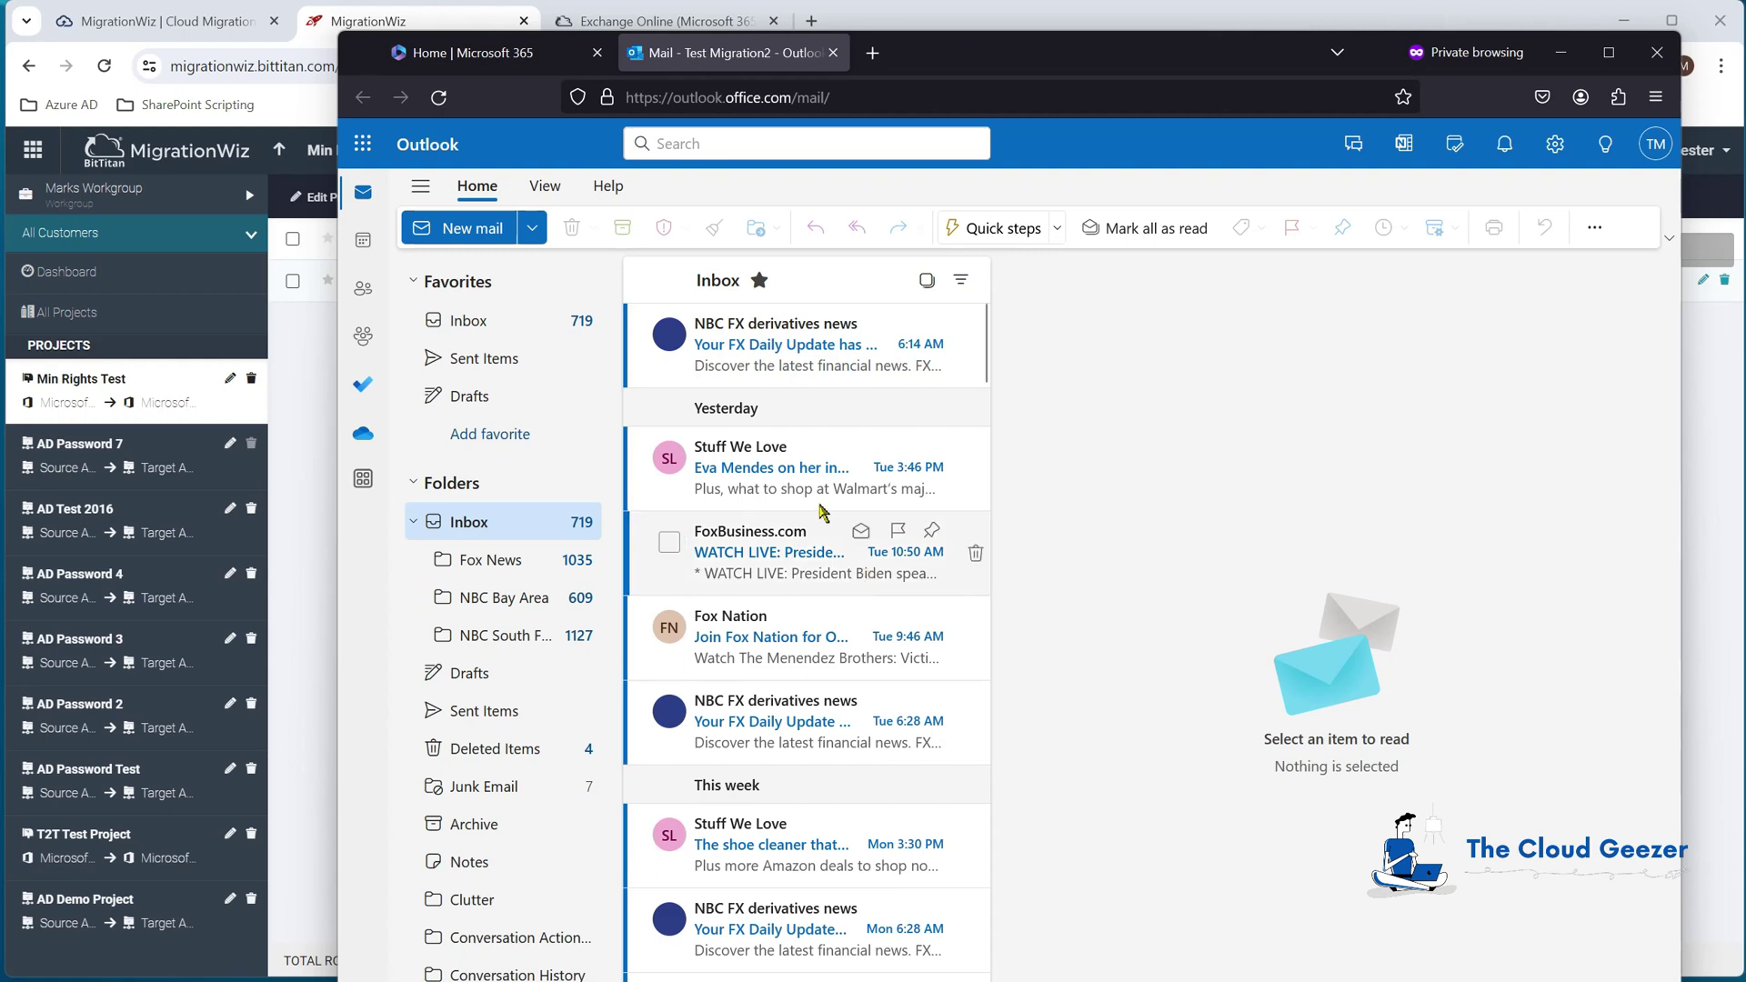
left_click(798, 449)
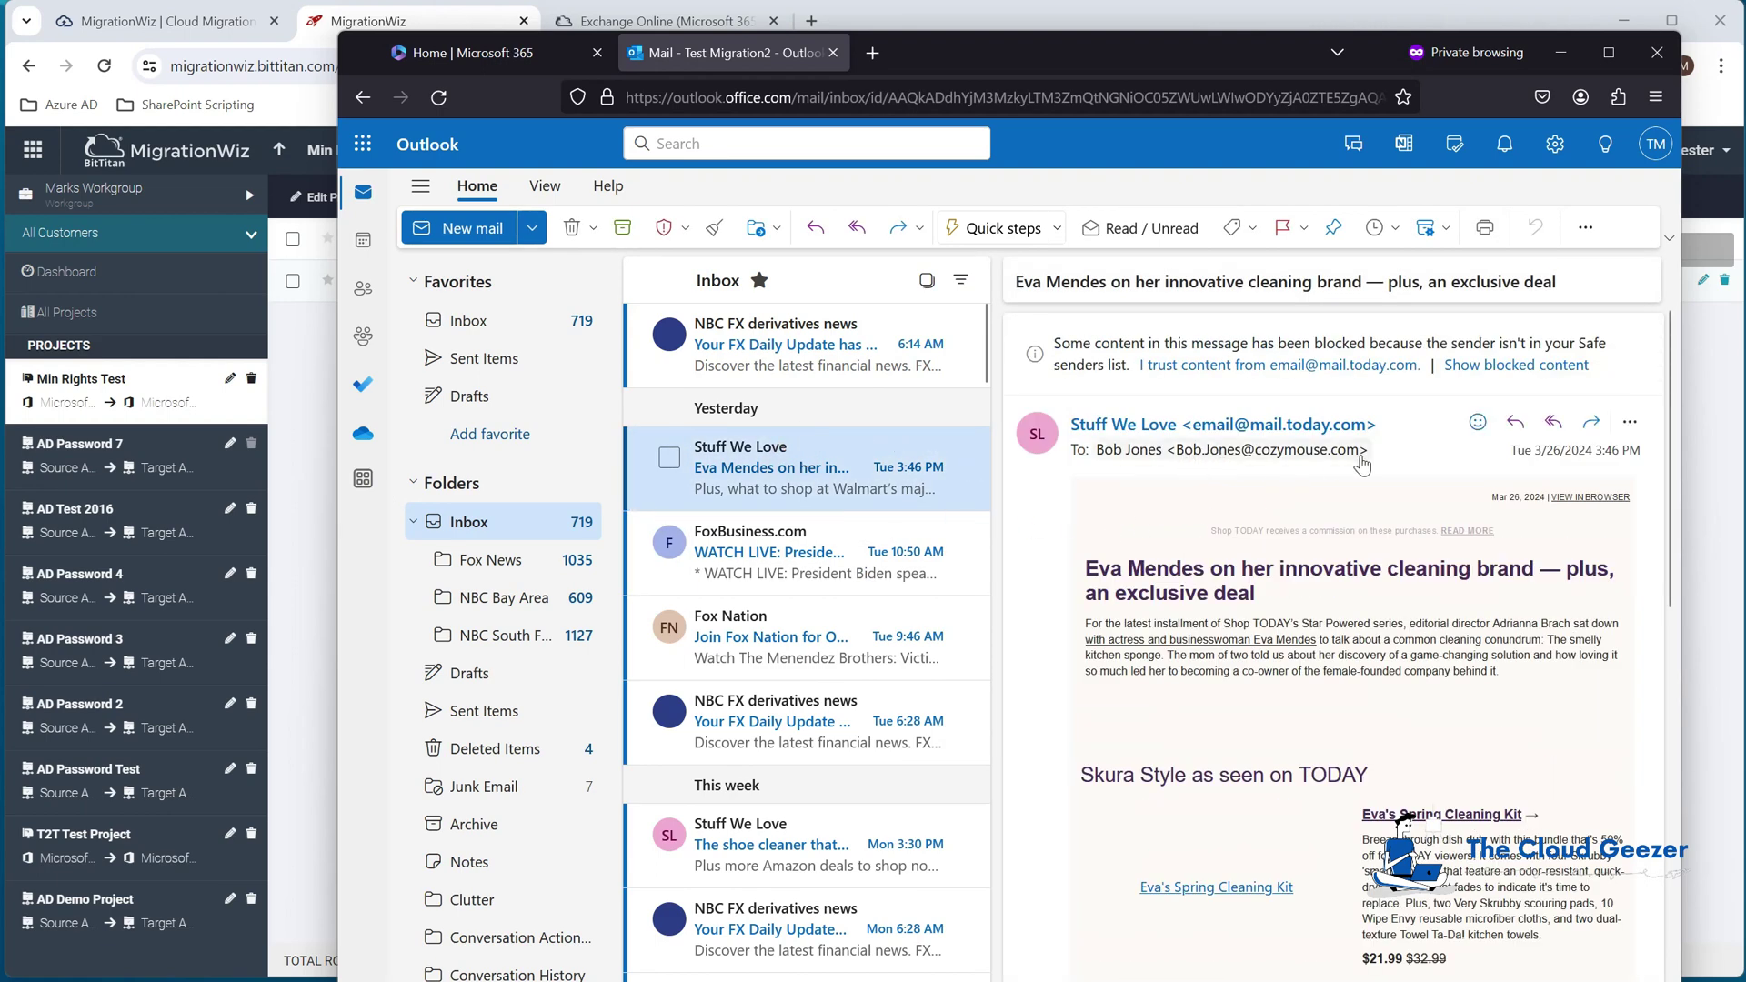
mouse_move(1361, 464)
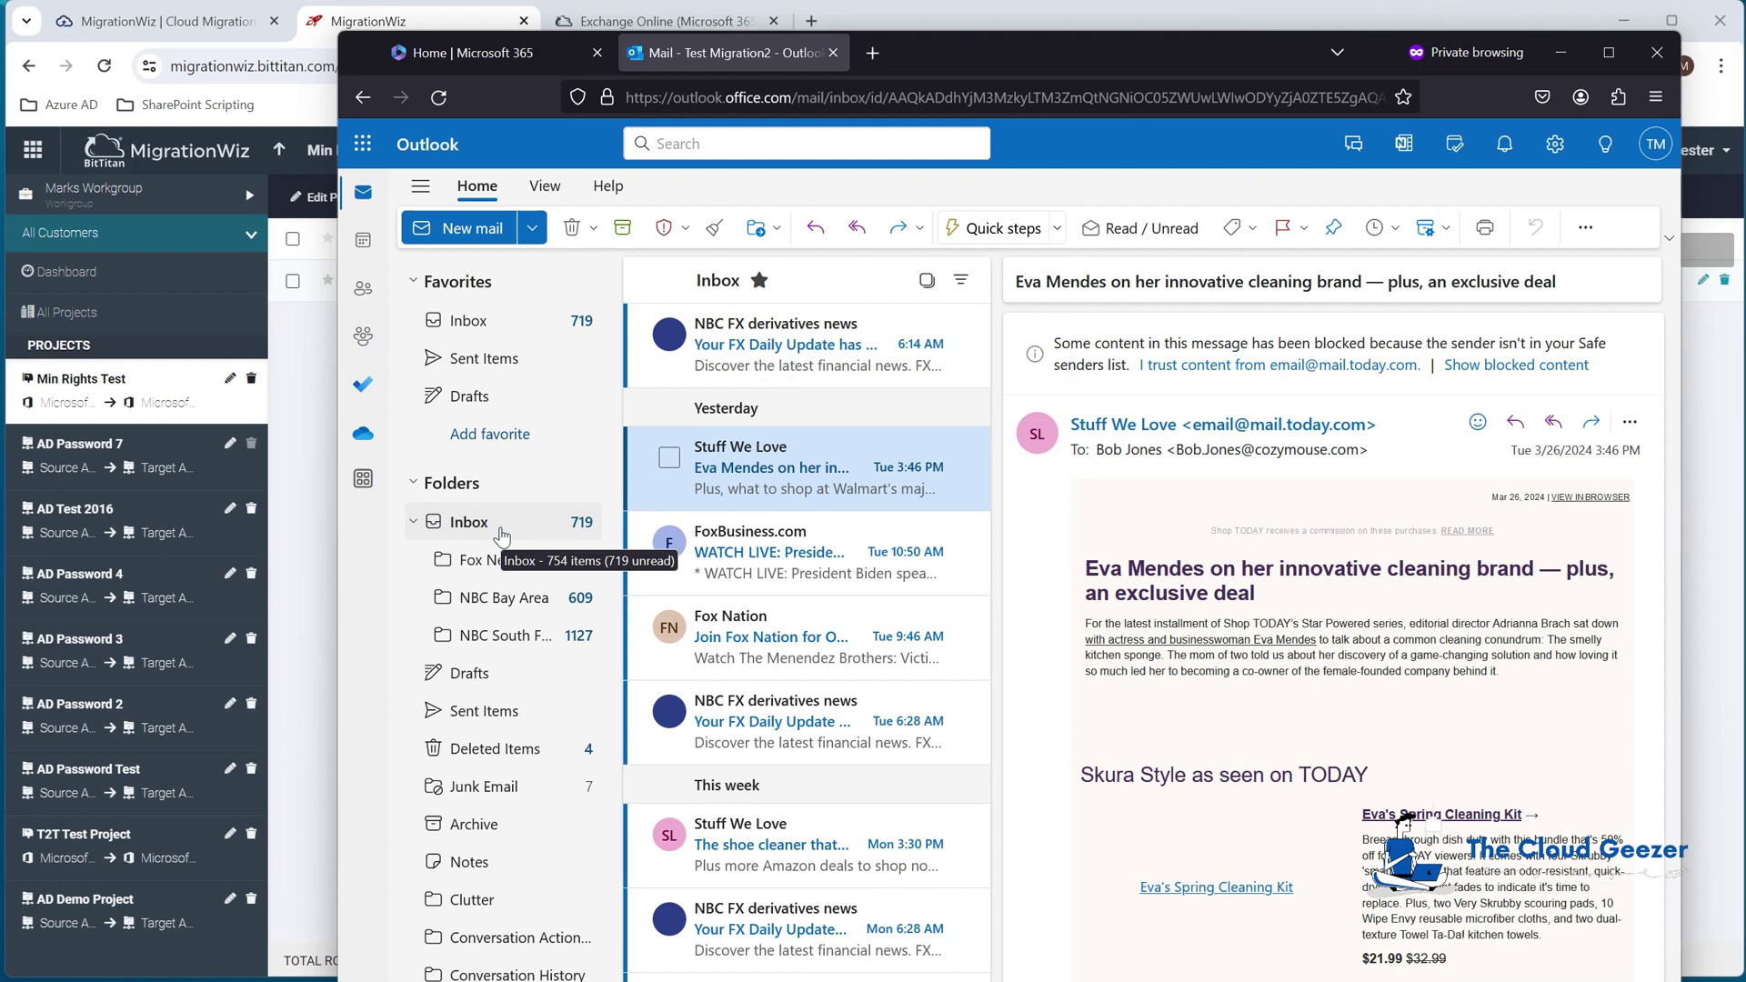
left_click(1561, 62)
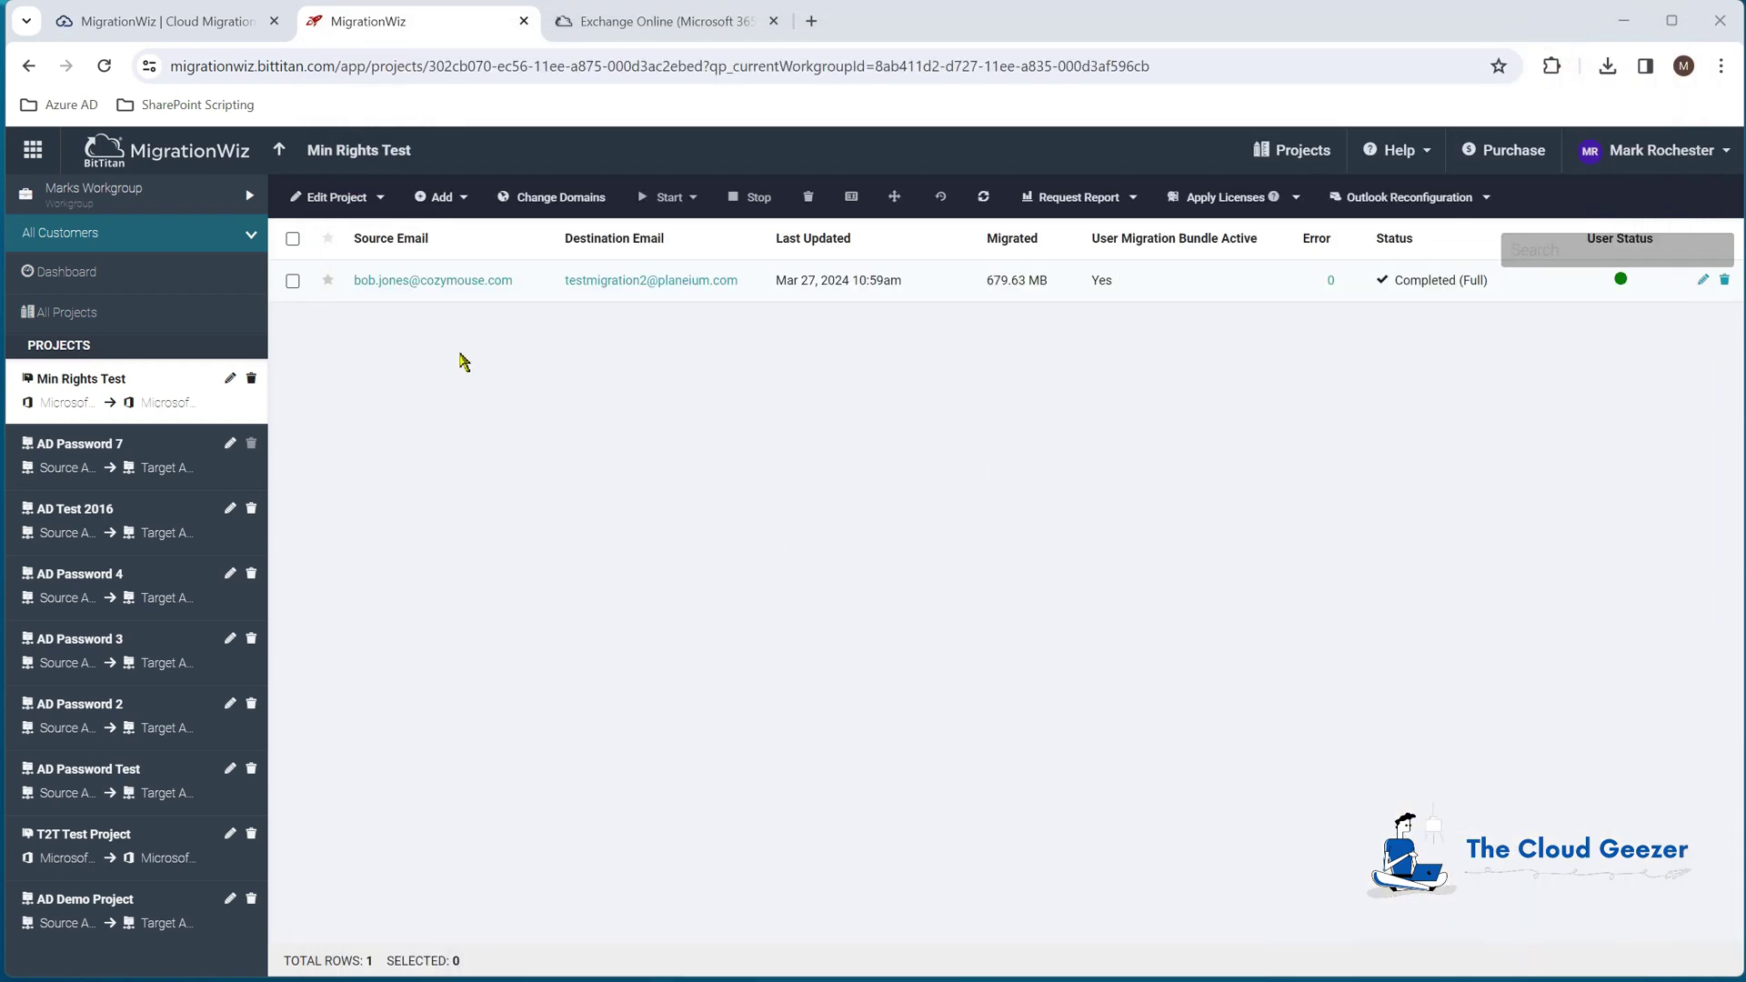
left_click(462, 283)
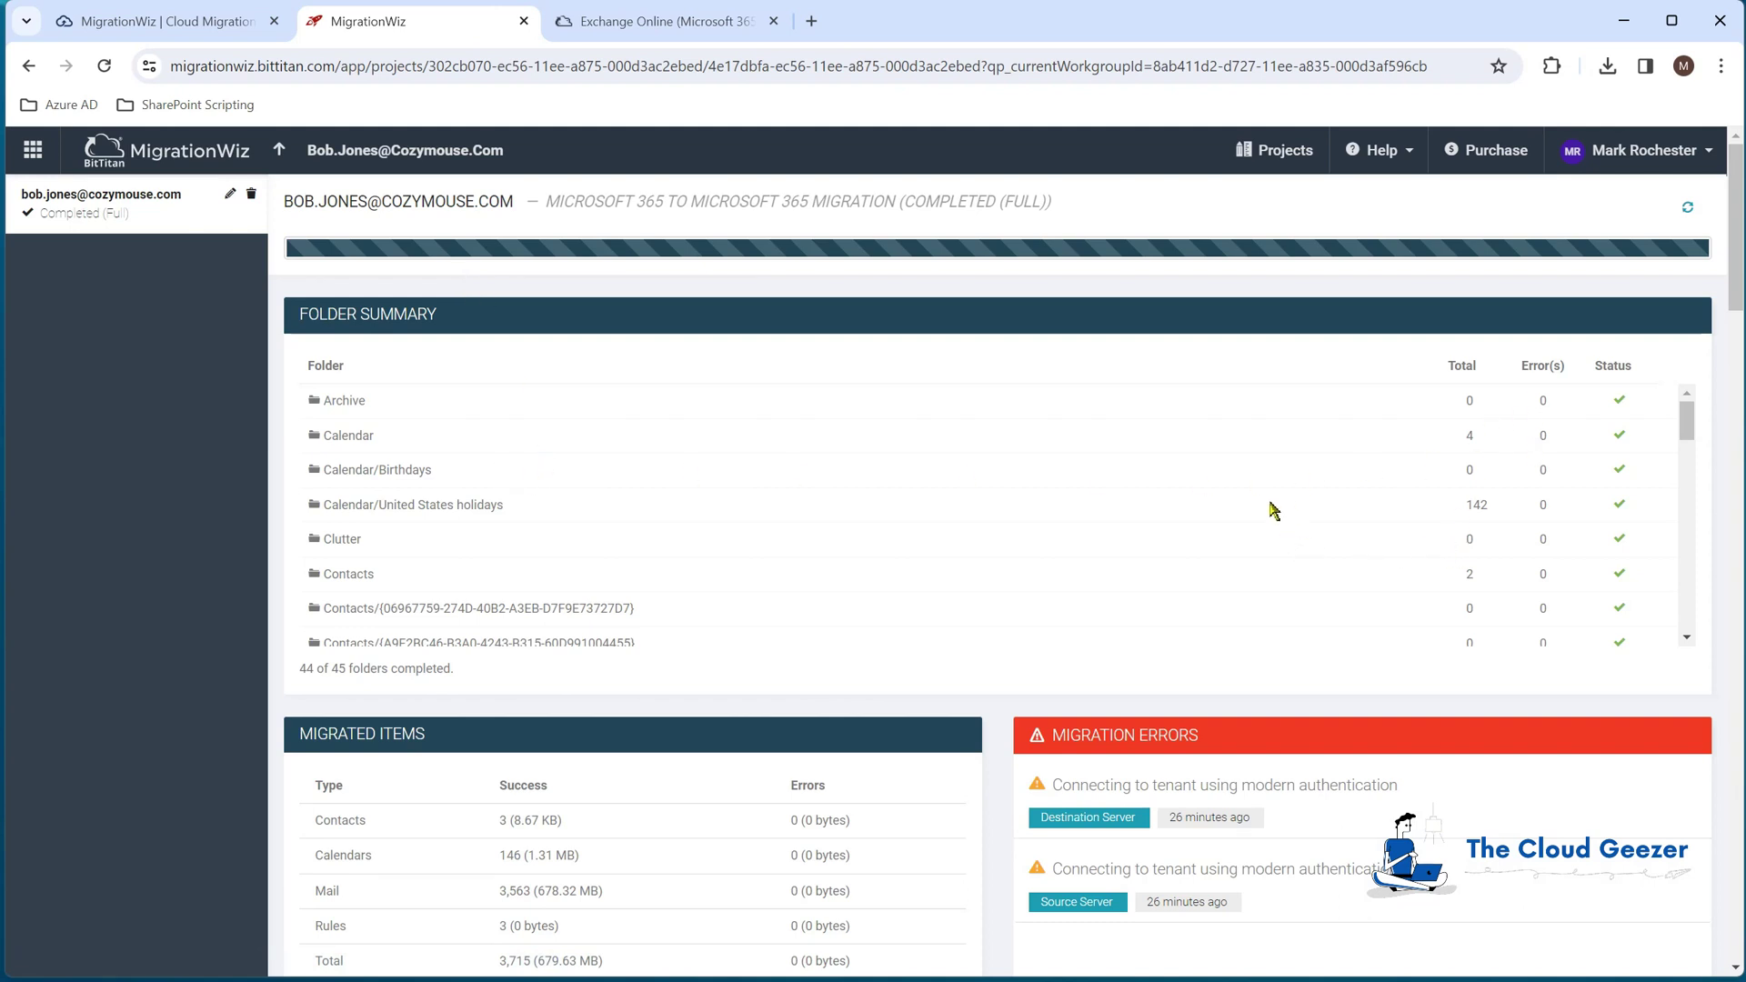
scroll(1276, 512, "down", 5)
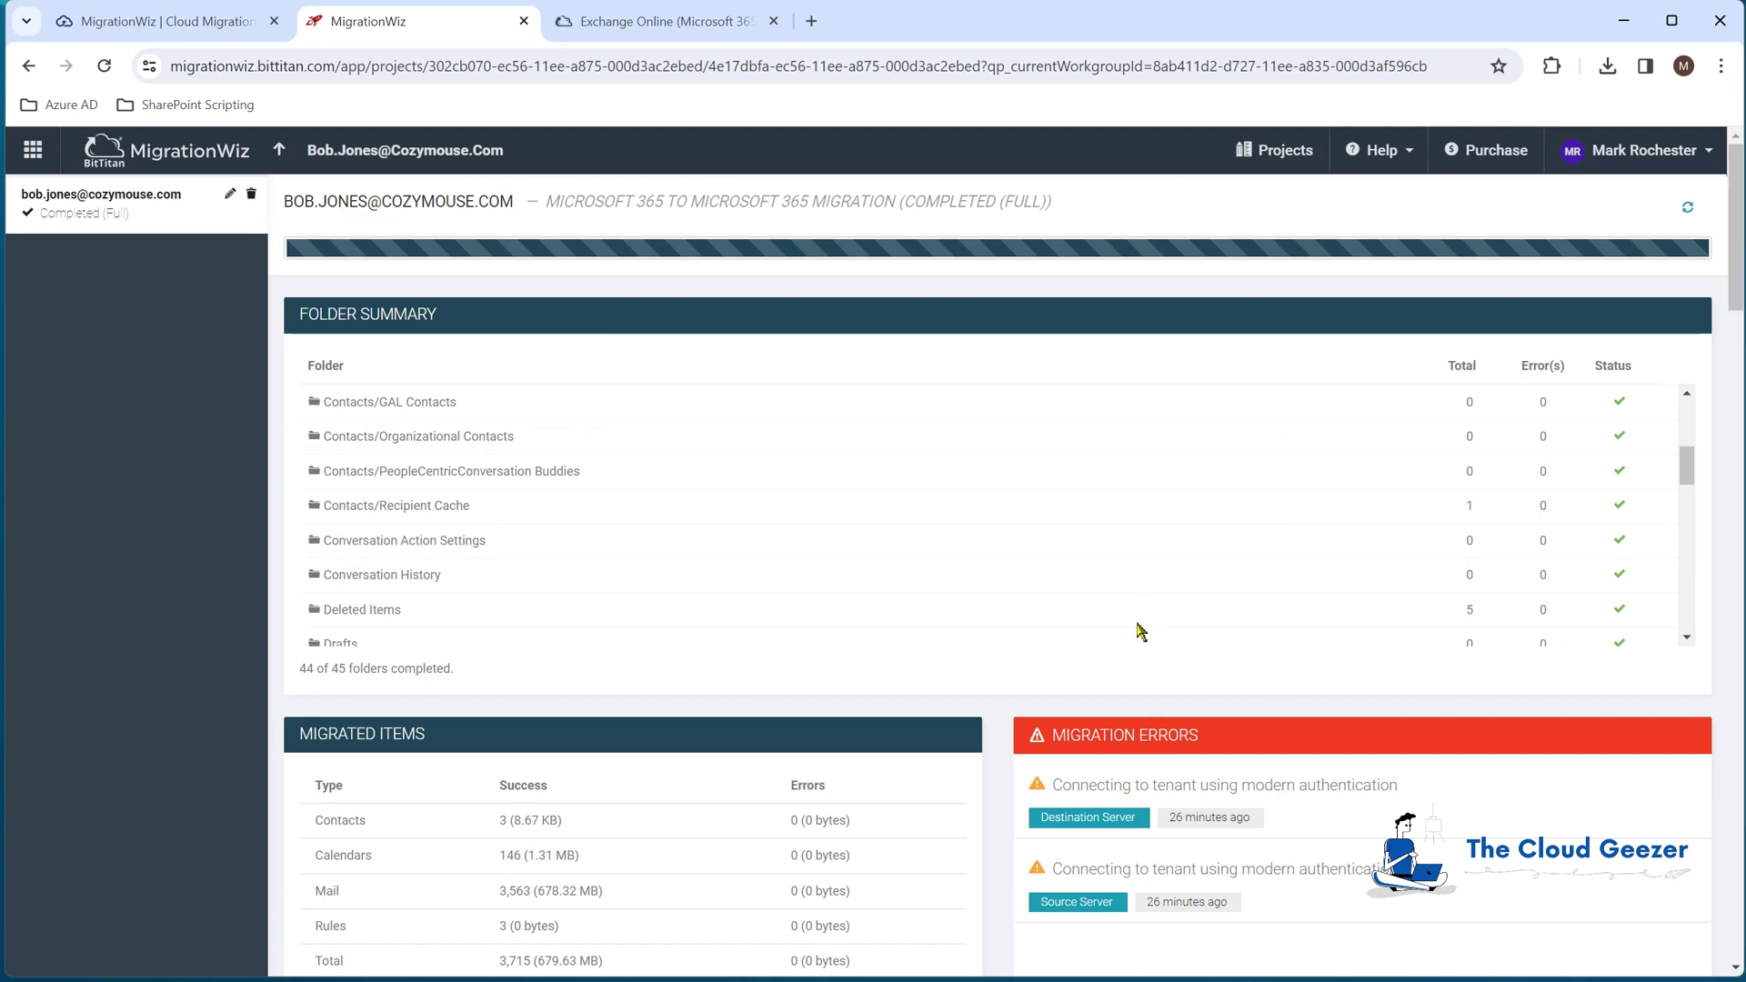
scroll(1105, 714, "down", 3)
scroll(1103, 709, "down", 7)
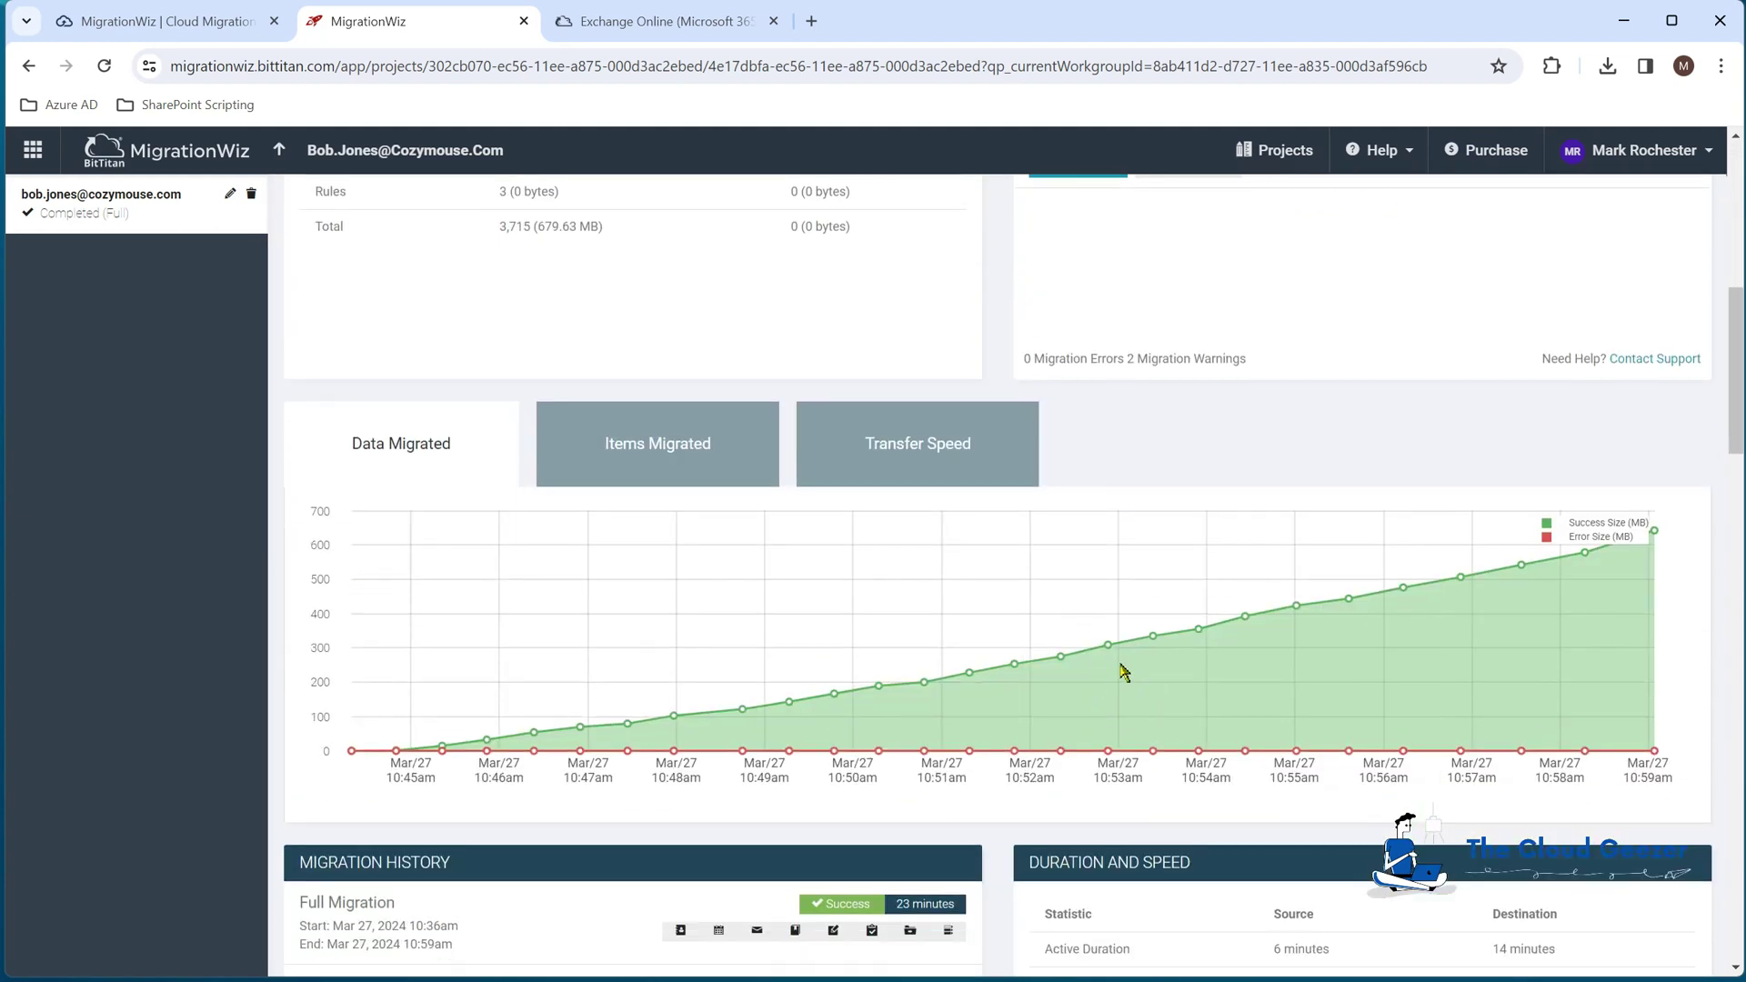
scroll(1122, 670, "down", 4)
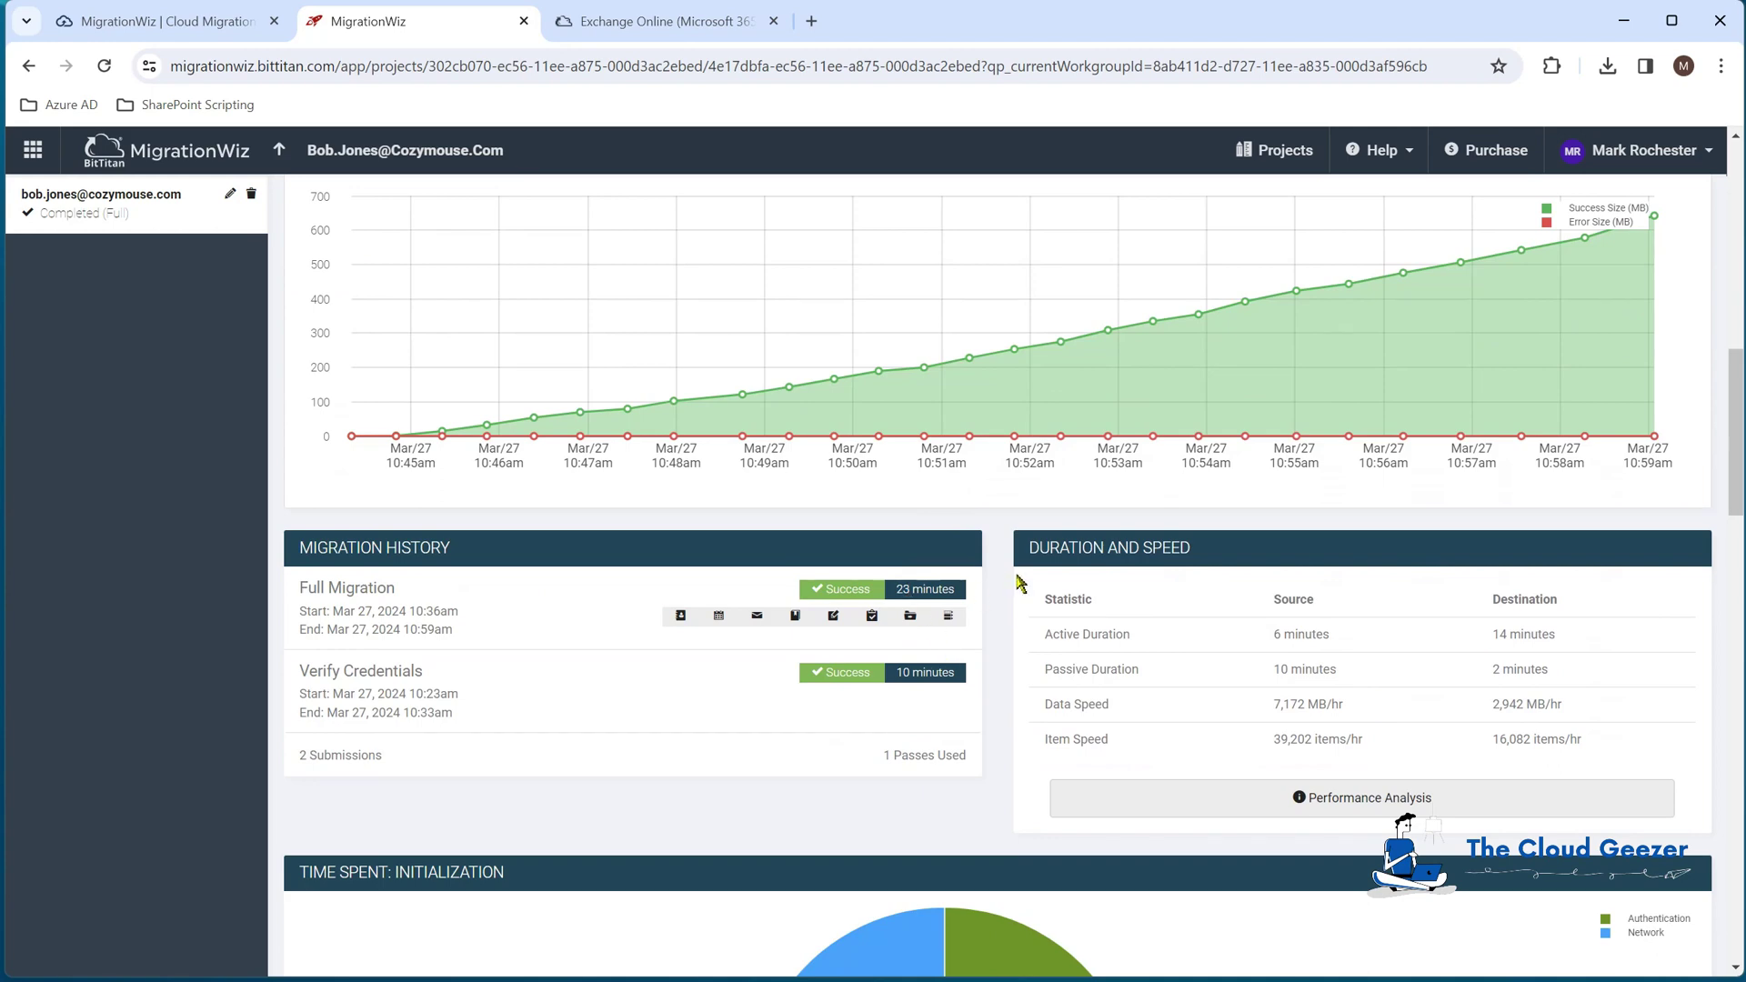
scroll(1035, 596, "up", 14)
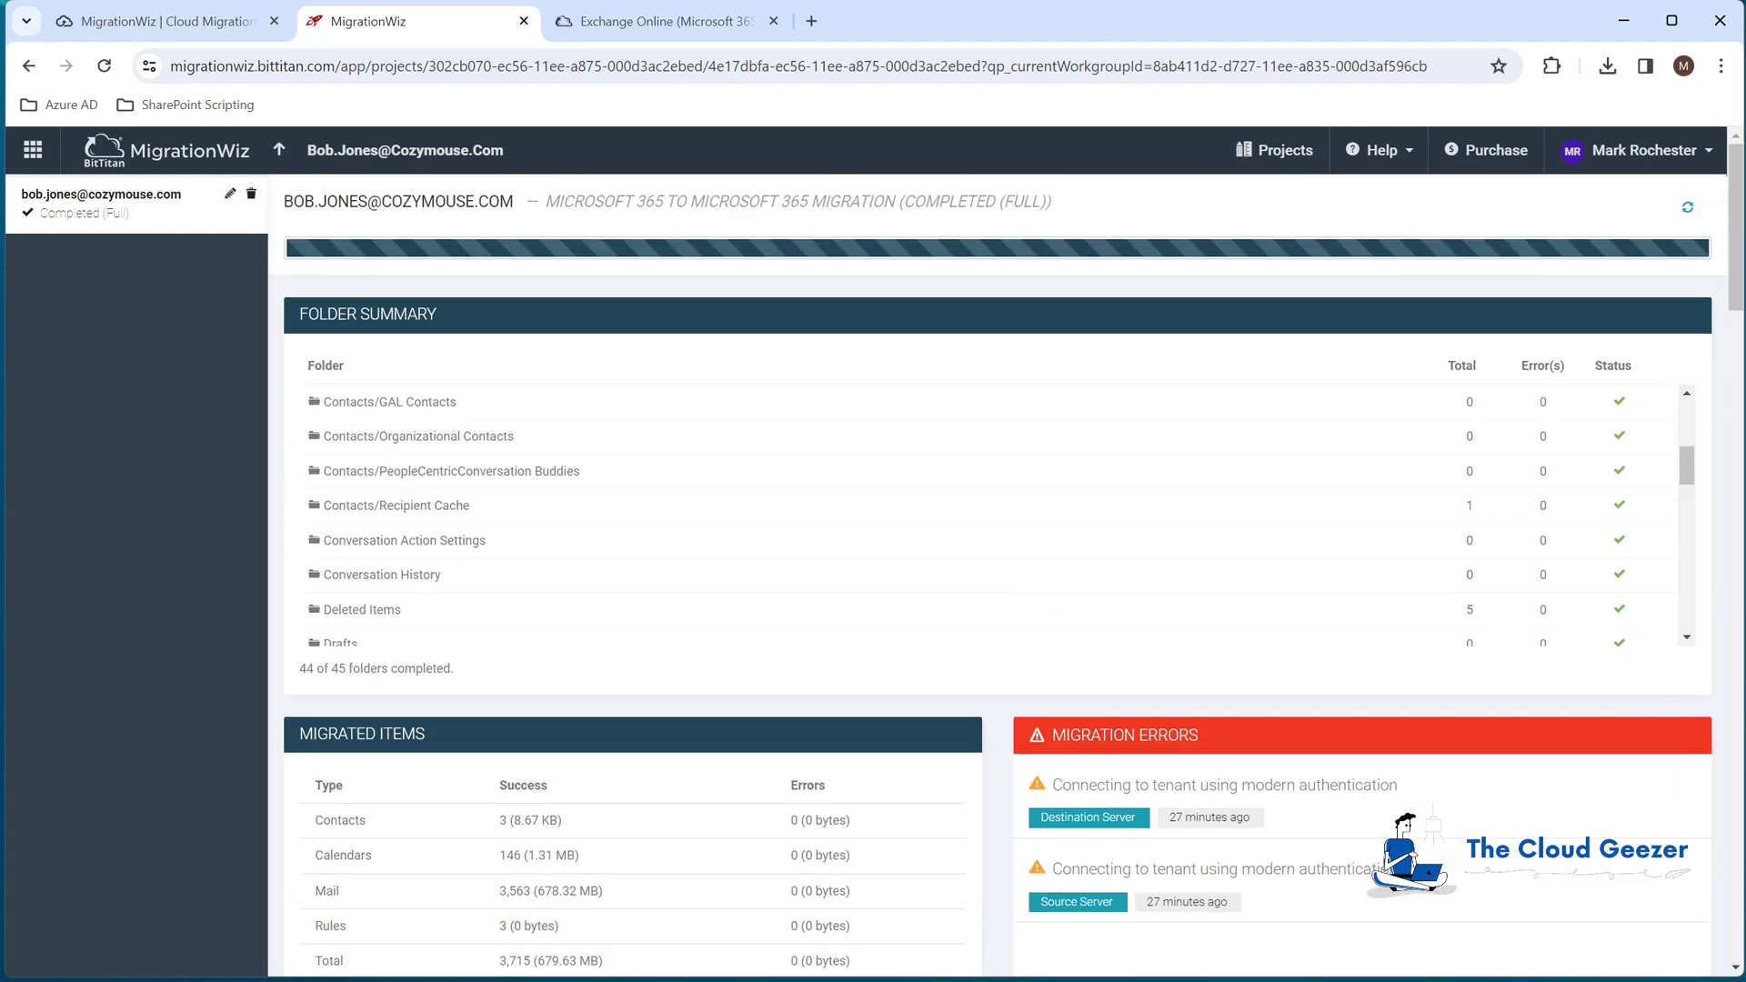
key("alt+Left")
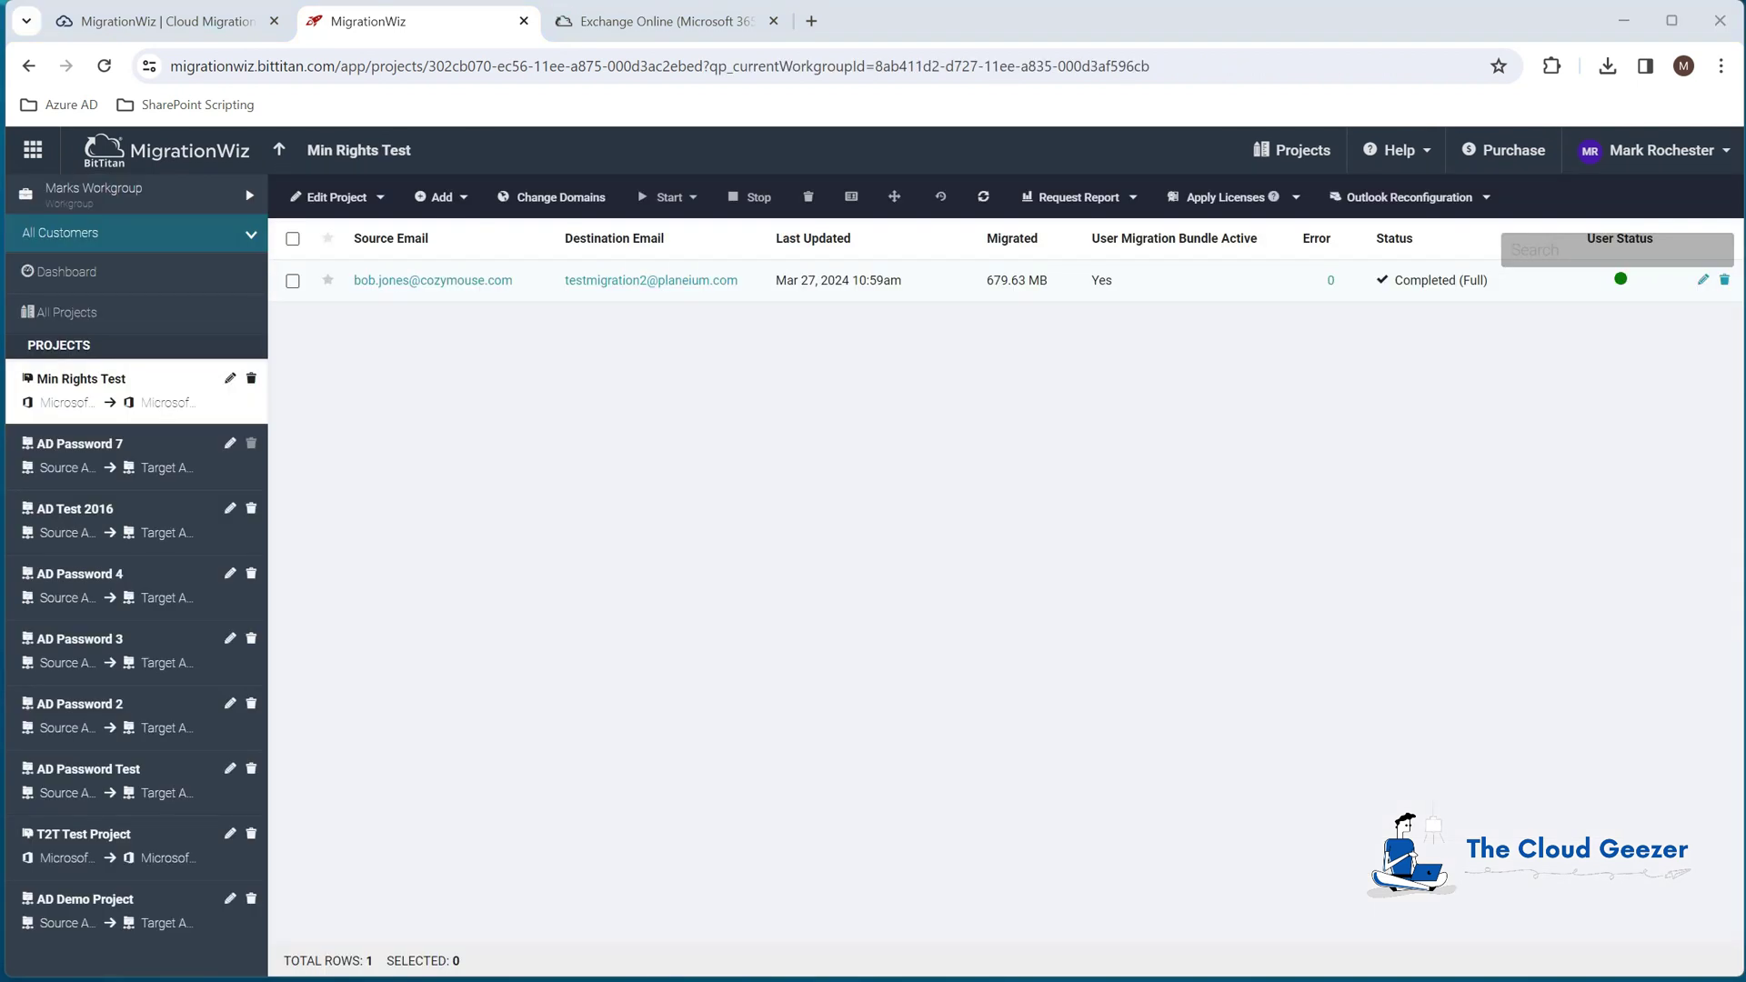